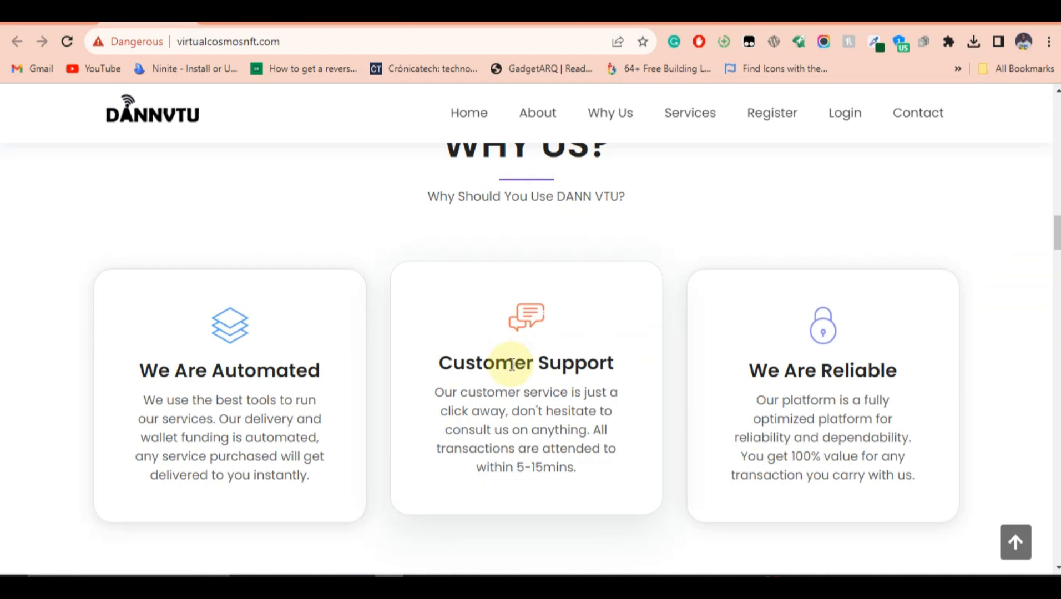
# Scroll down through the DANN VTU page and back up to the top
pyautogui.scroll(-4, 512, 364)
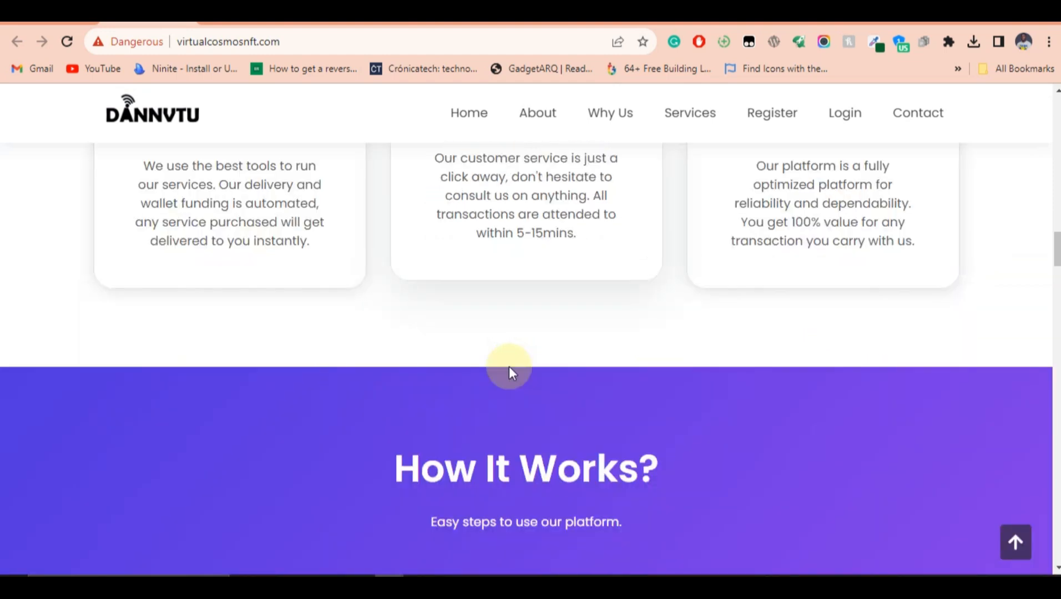
pyautogui.scroll(-8, 513, 359)
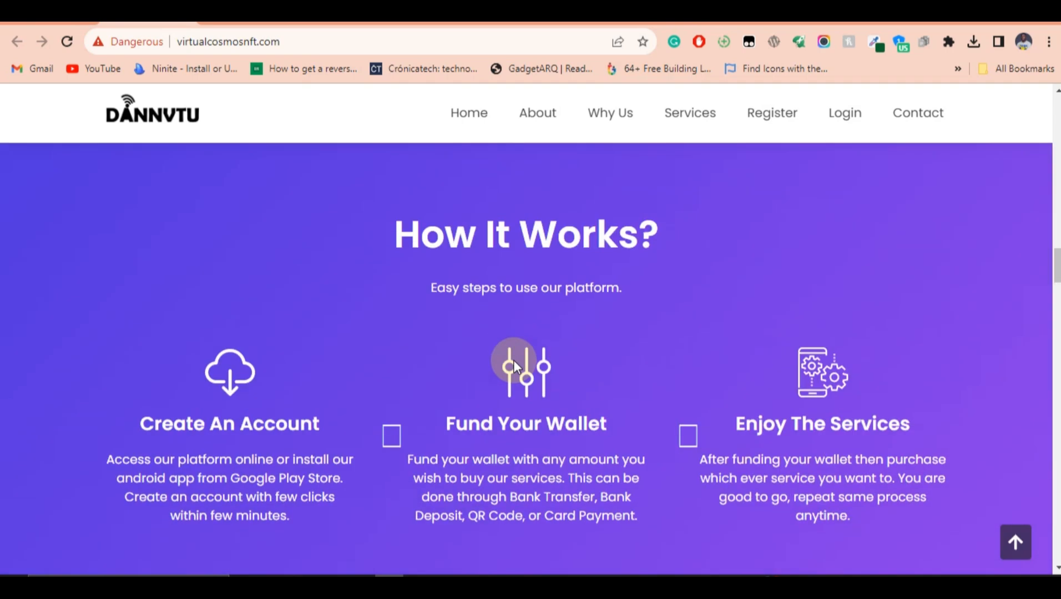
pyautogui.scroll(-6, 521, 358)
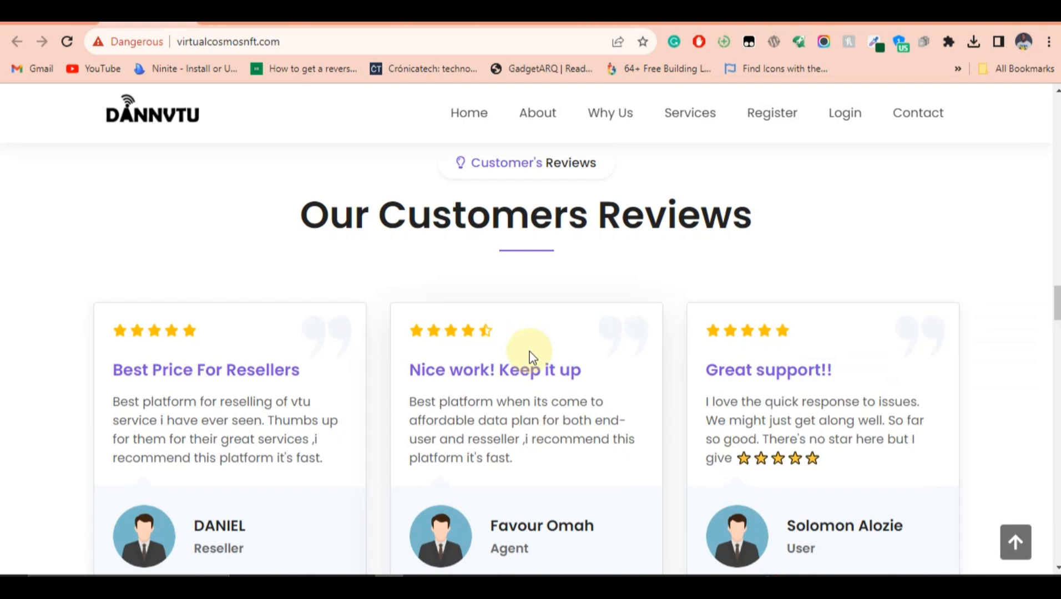
pyautogui.scroll(-13, 530, 355)
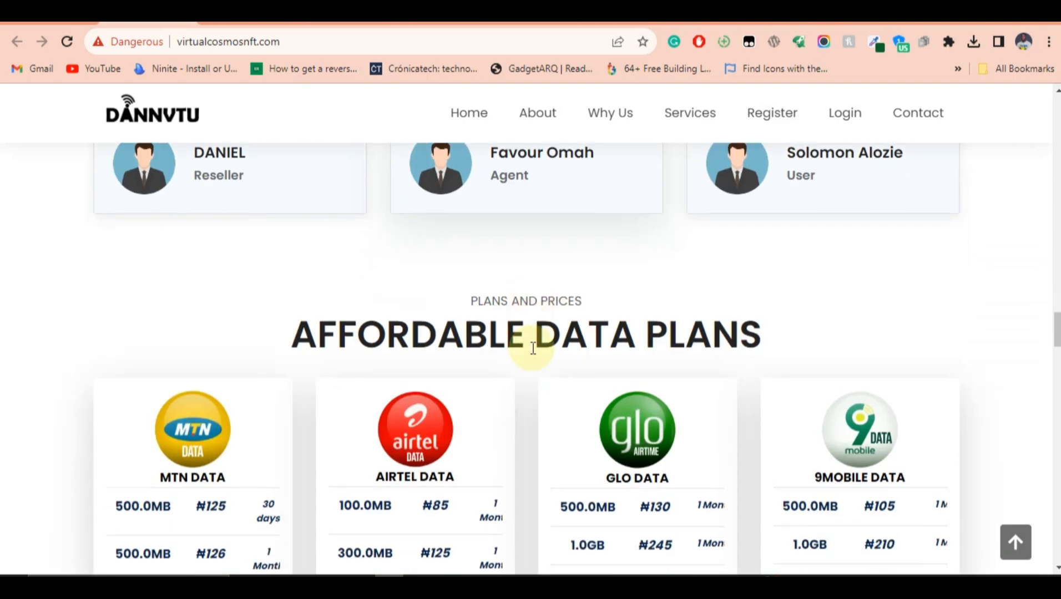
pyautogui.scroll(-8, 530, 348)
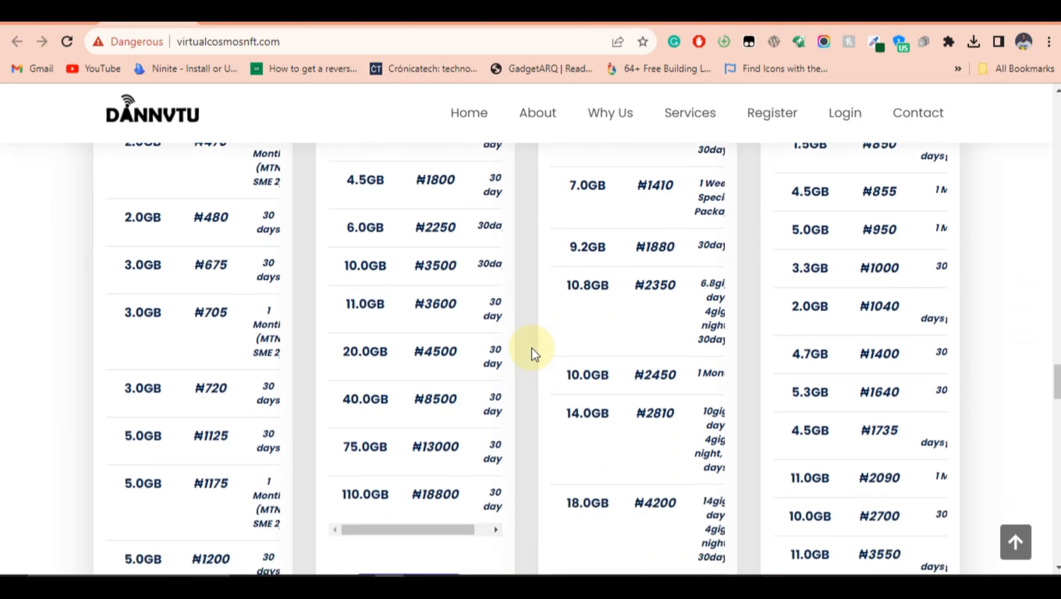
pyautogui.scroll(-2, 531, 347)
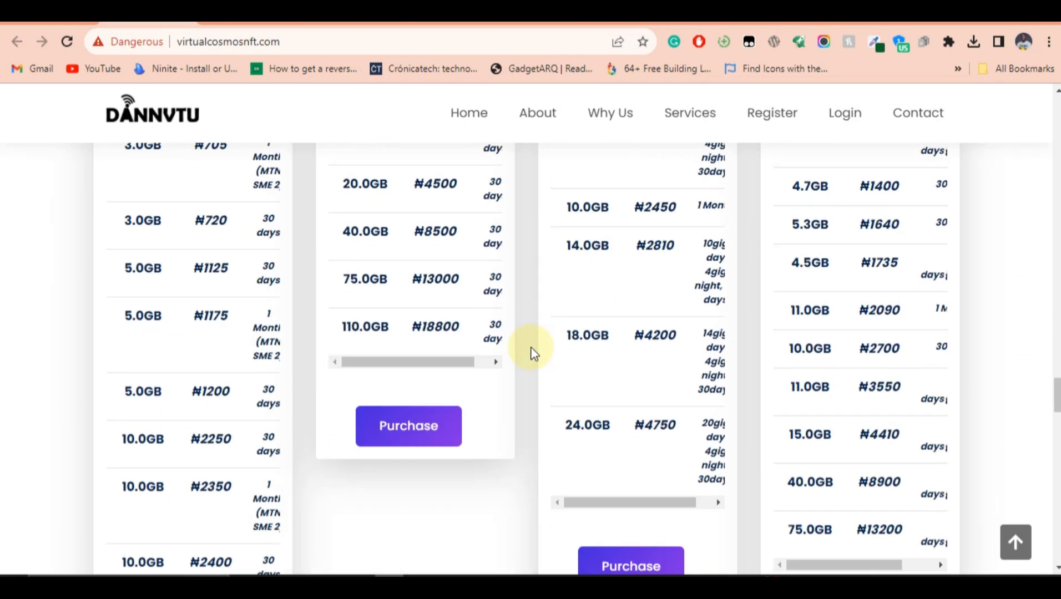
pyautogui.scroll(-6, 532, 352)
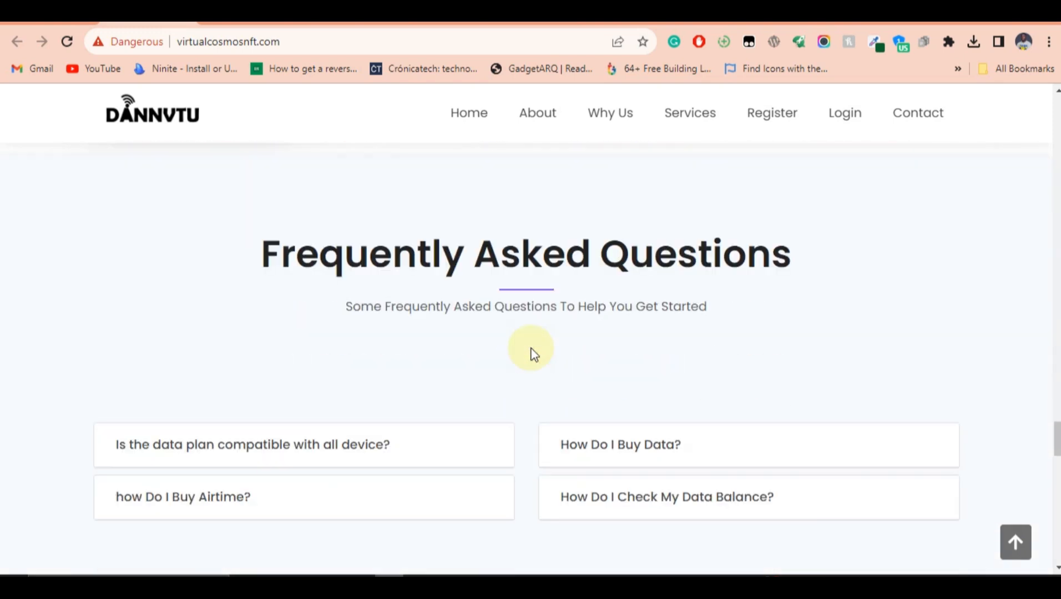
pyautogui.scroll(-1, 532, 354)
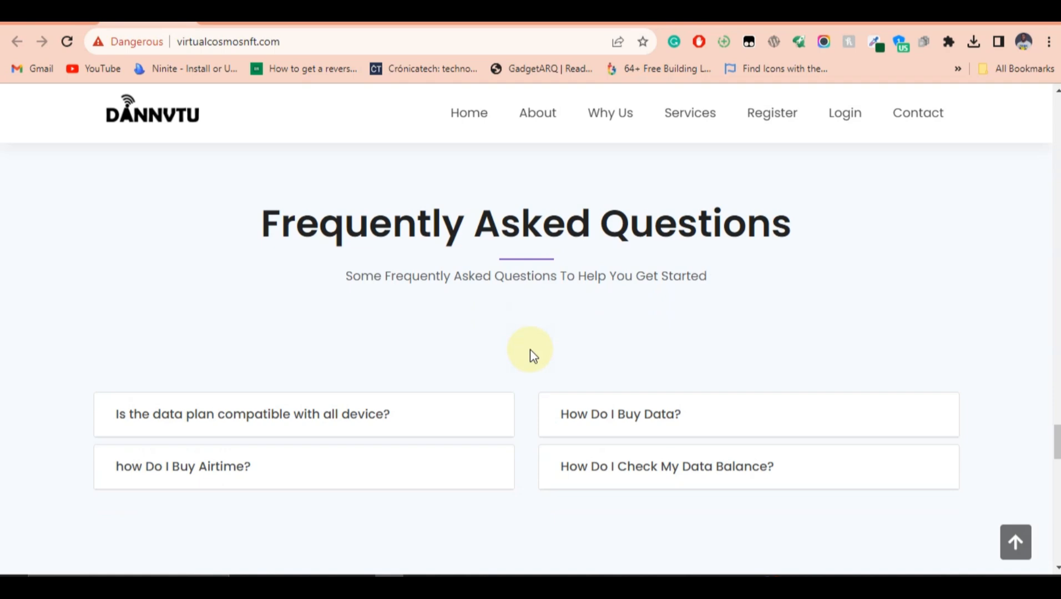
pyautogui.scroll(-7, 530, 349)
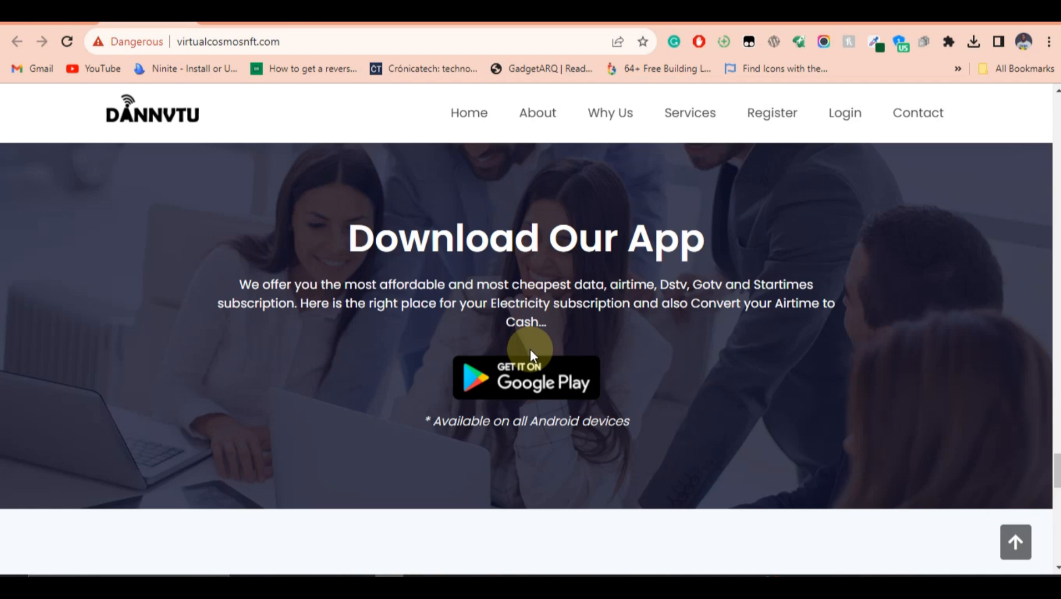
pyautogui.scroll(-5, 530, 349)
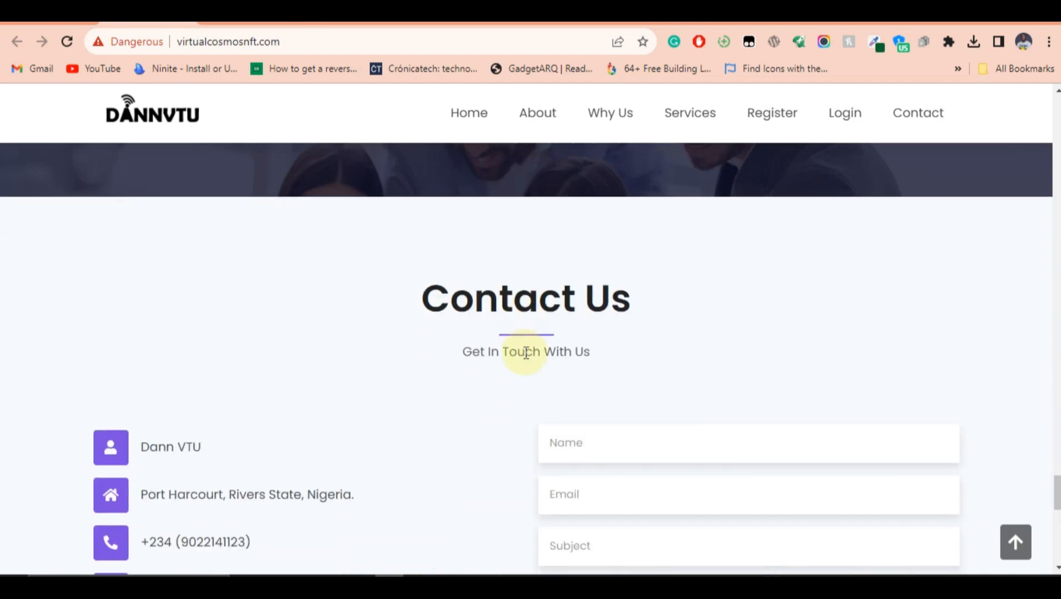
pyautogui.scroll(1, 525, 353)
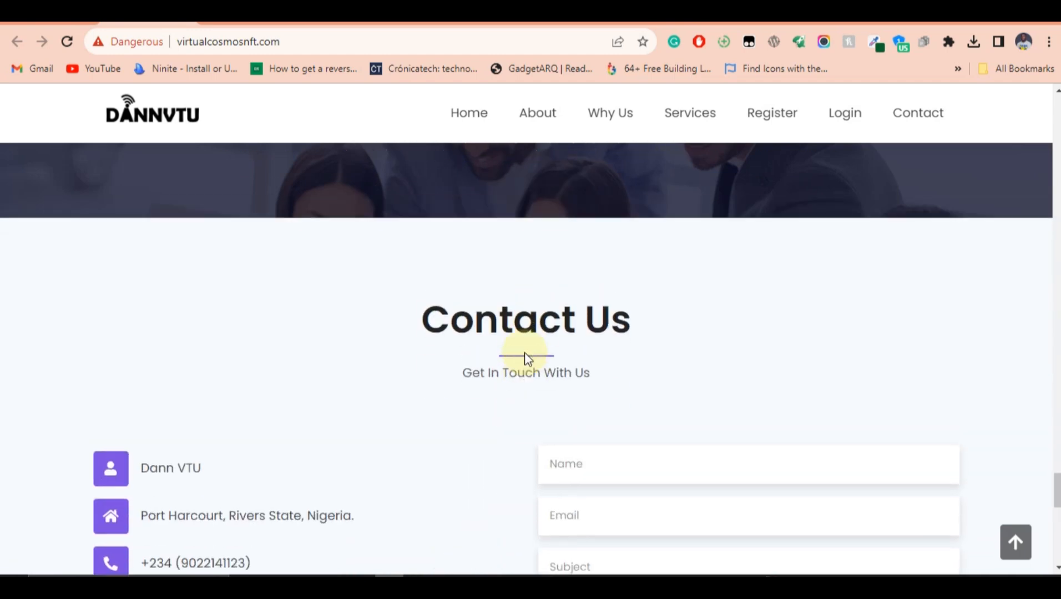
pyautogui.scroll(4, 526, 358)
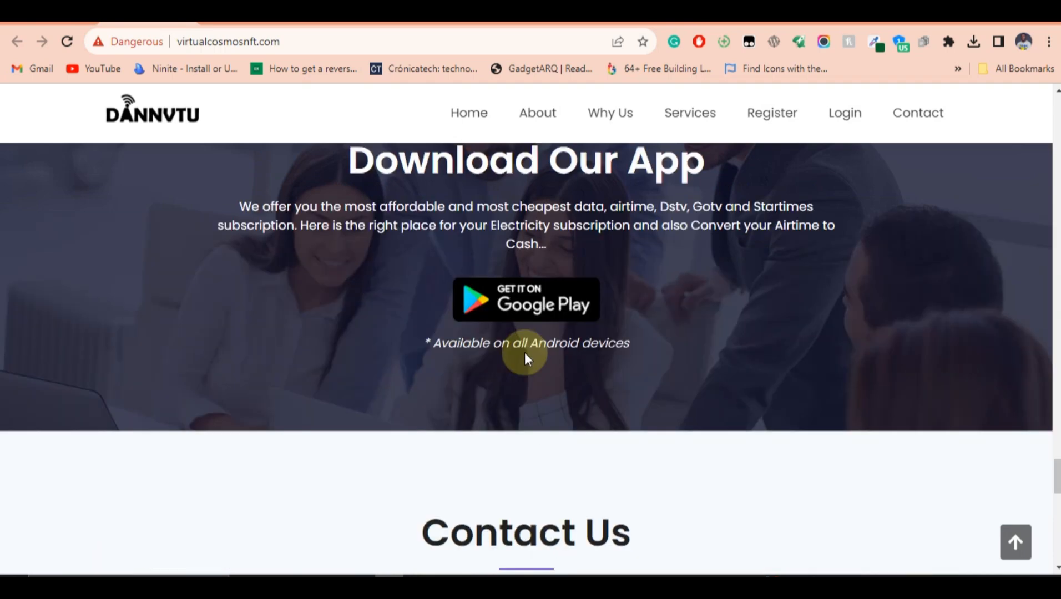
pyautogui.scroll(12, 525, 352)
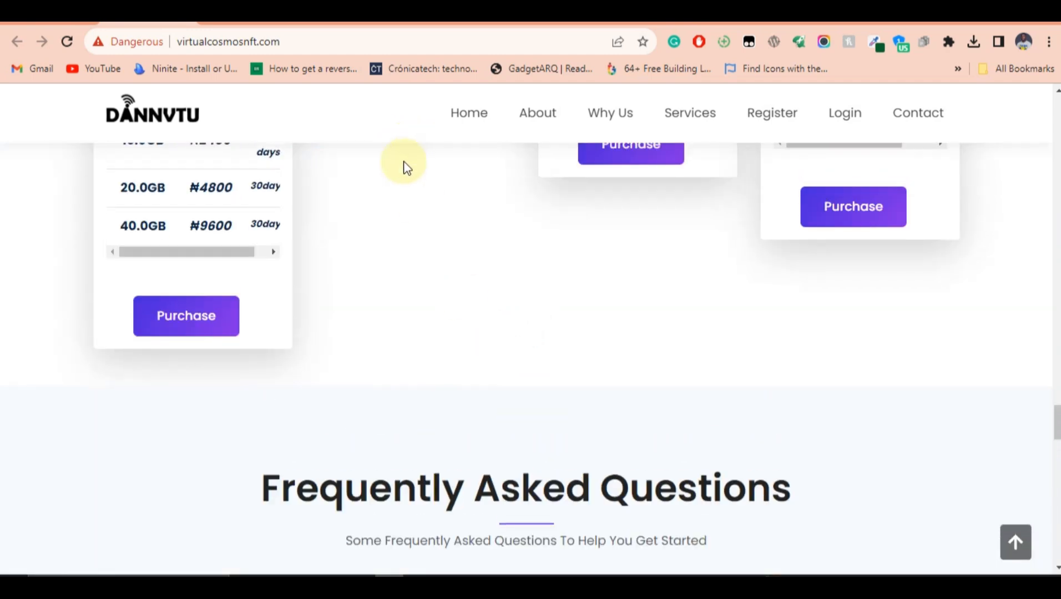
pyautogui.scroll(5, 408, 167)
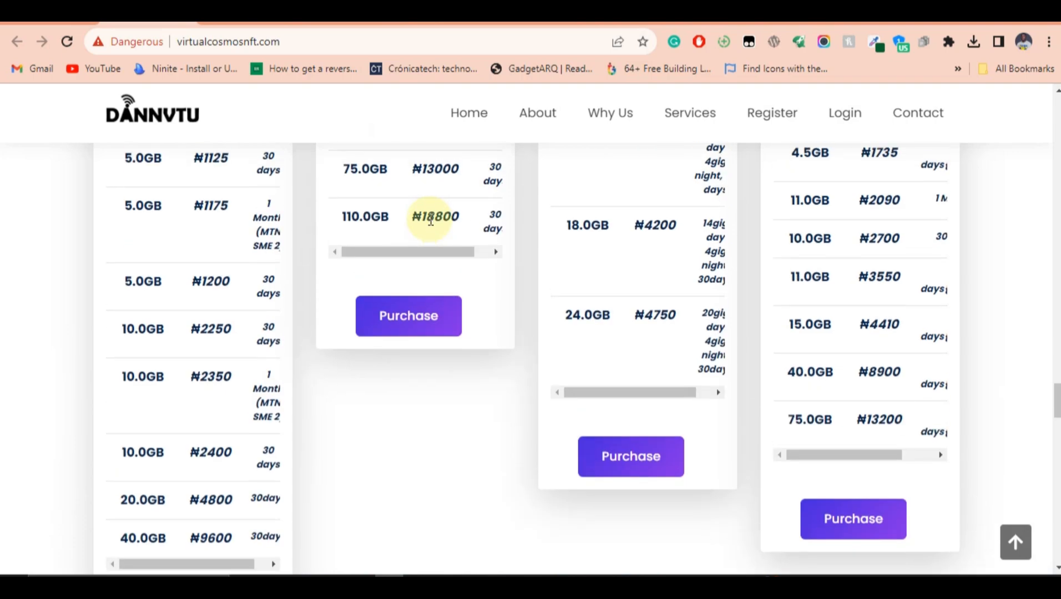
pyautogui.scroll(12, 431, 219)
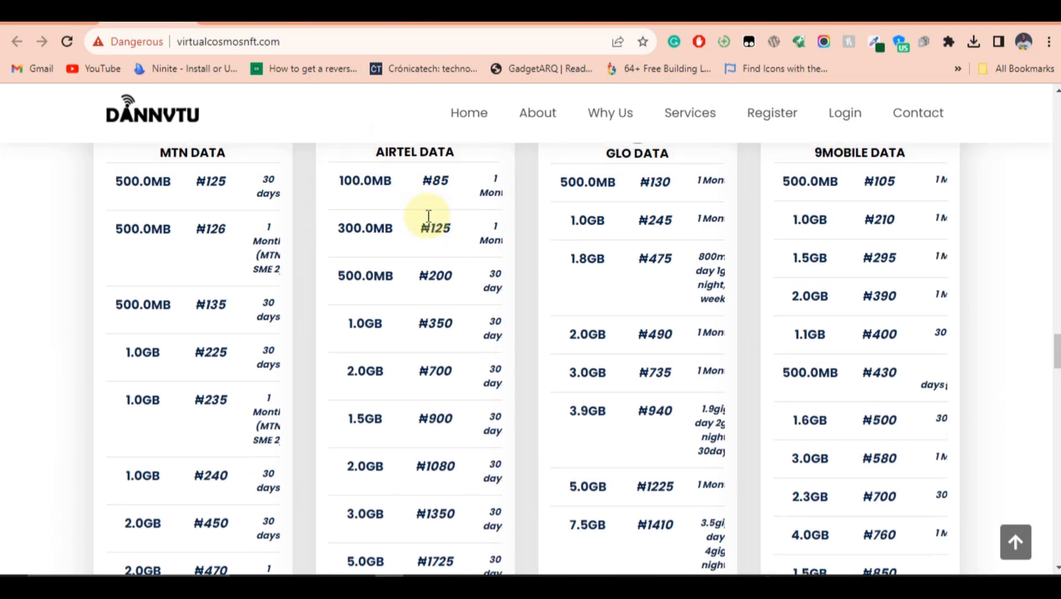
pyautogui.scroll(10, 428, 215)
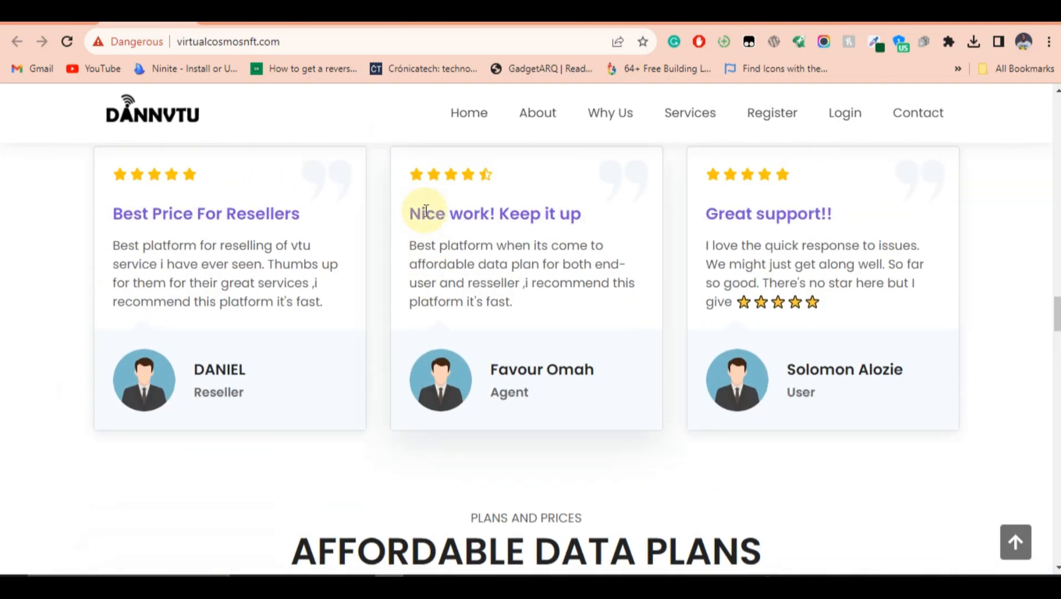
pyautogui.scroll(4, 426, 211)
pyautogui.scroll(3, 424, 208)
pyautogui.scroll(2, 423, 206)
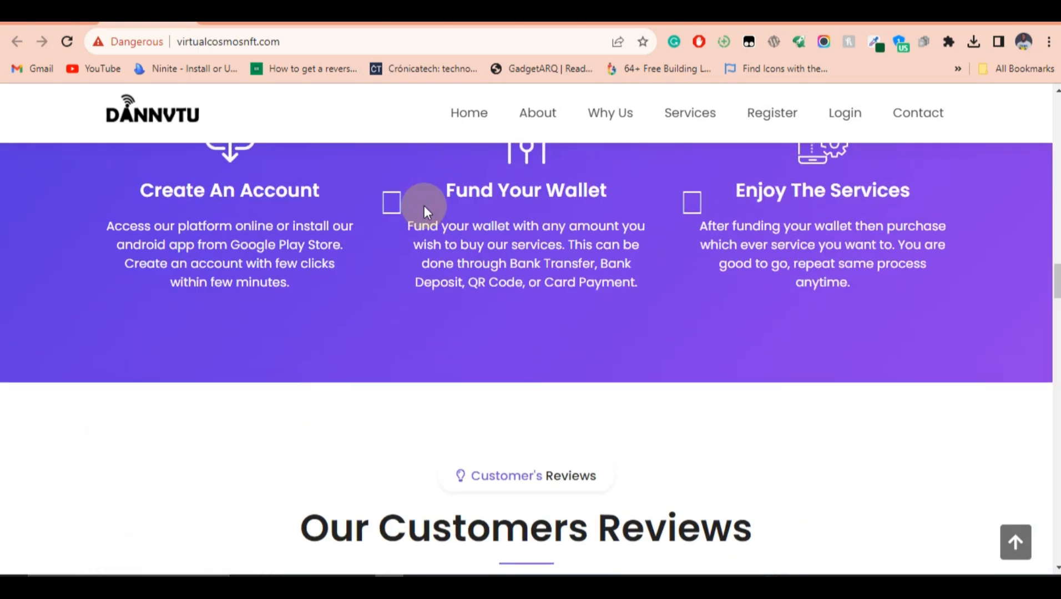
pyautogui.scroll(6, 424, 205)
pyautogui.scroll(1, 423, 205)
pyautogui.scroll(5, 423, 208)
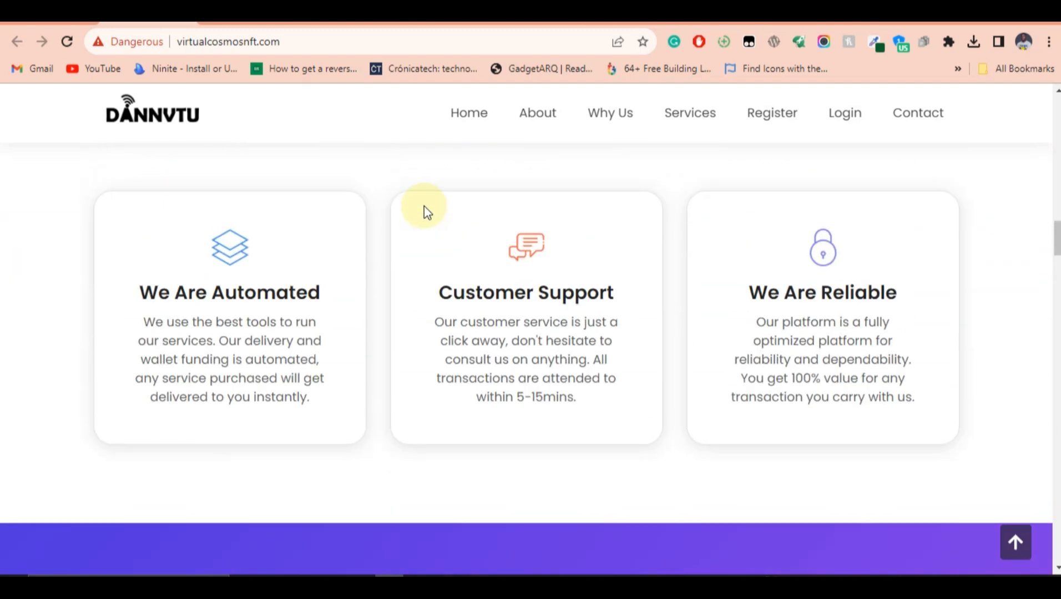
pyautogui.scroll(2, 405, 184)
pyautogui.scroll(2, 397, 178)
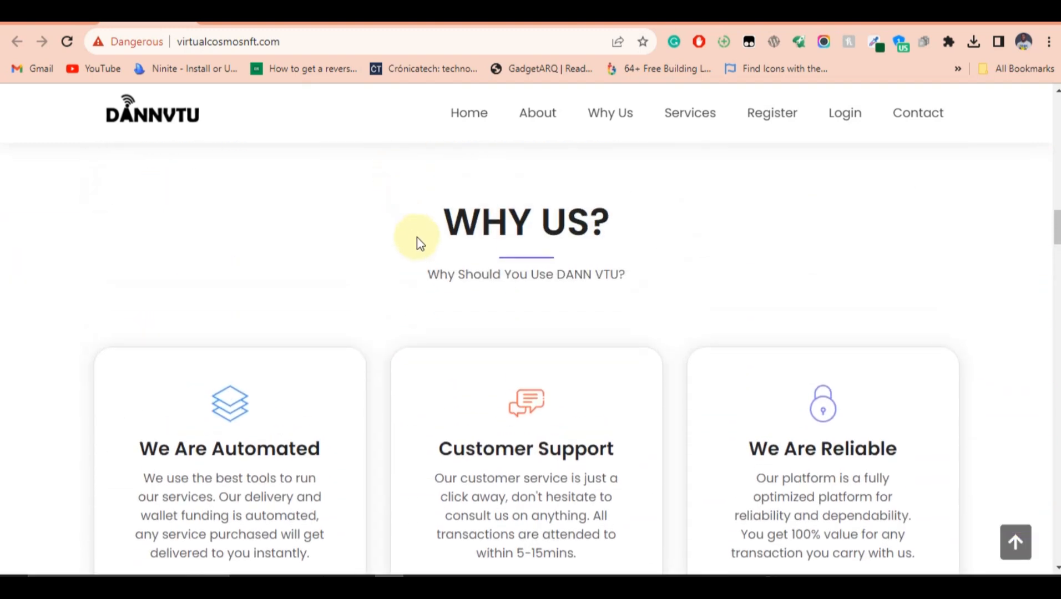
pyautogui.scroll(5, 419, 242)
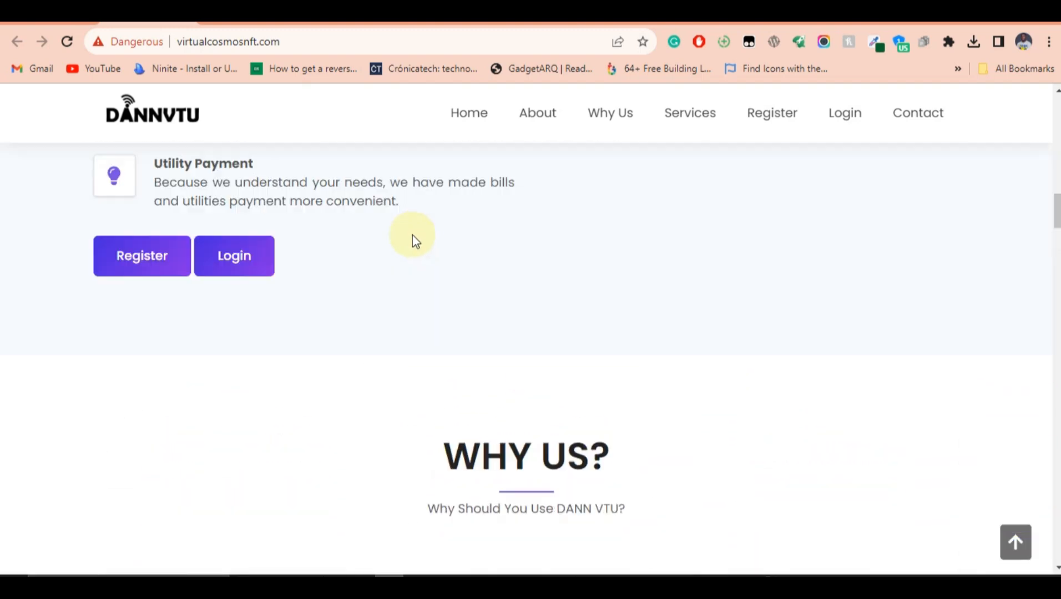
pyautogui.scroll(2, 415, 240)
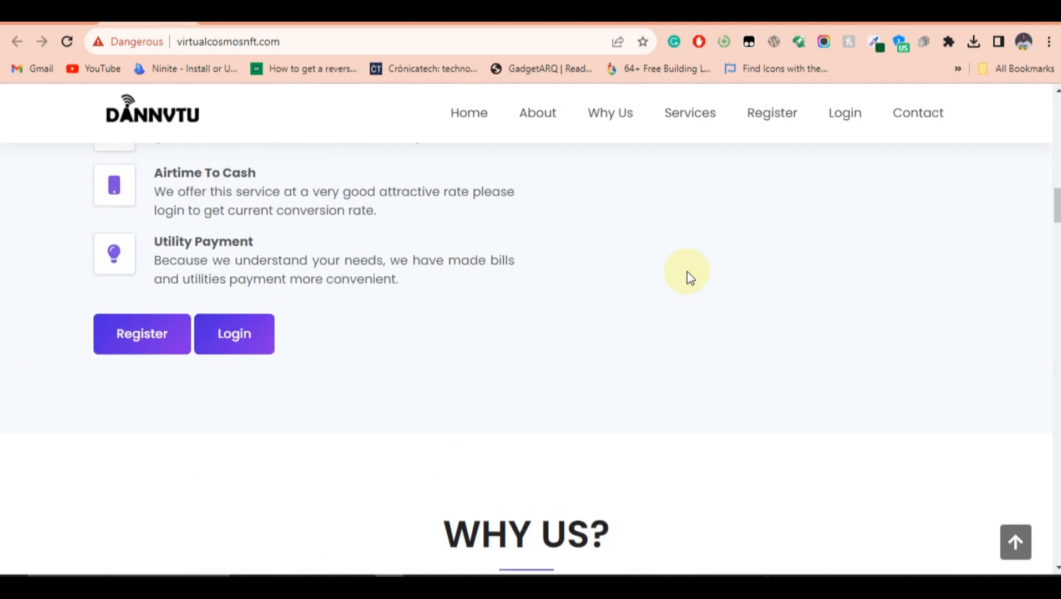
pyautogui.scroll(5, 480, 317)
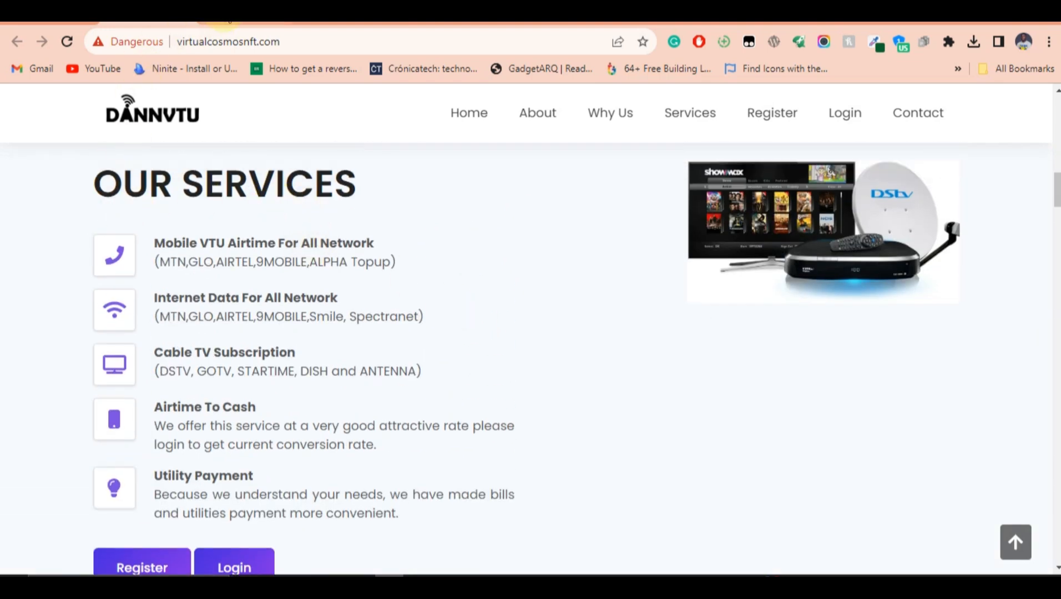
# Visit Contact Us, return, dismiss the Email Verification Successful alert, and review the services grid
pyautogui.click(227, 19)
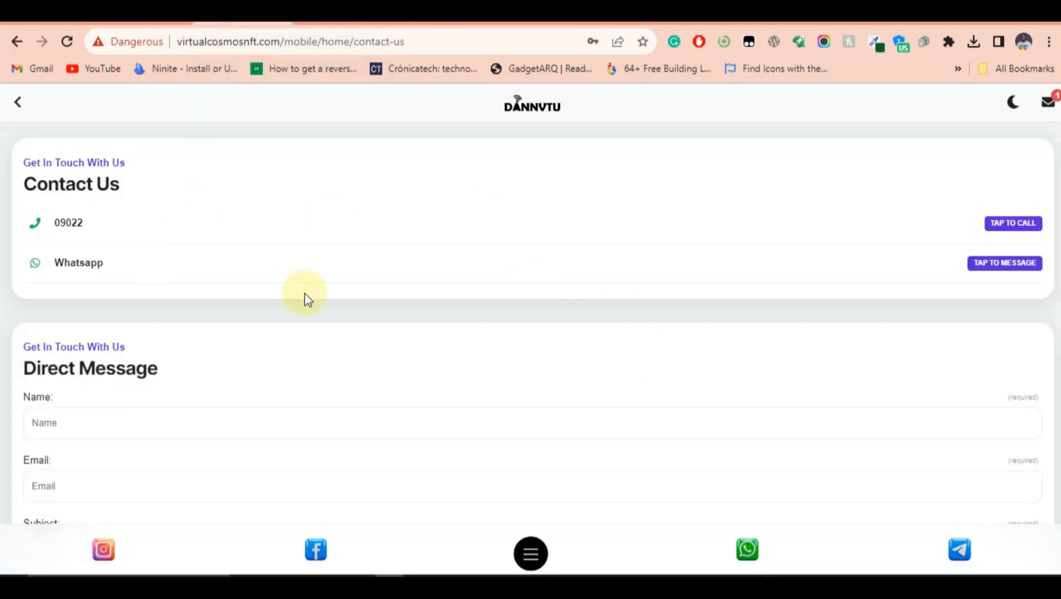
pyautogui.click(18, 106)
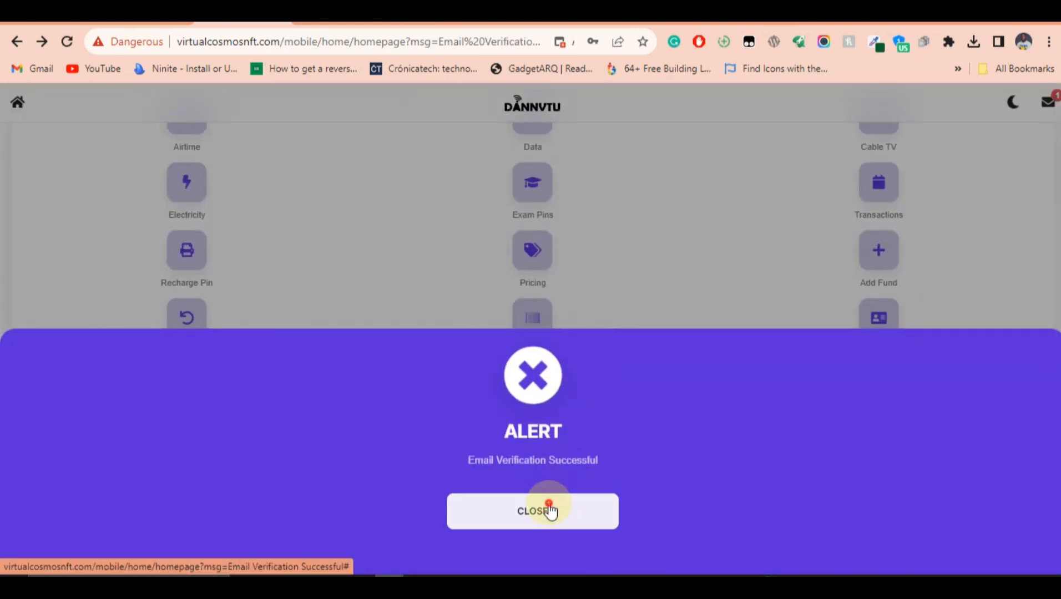
pyautogui.click(547, 507)
pyautogui.scroll(5, 366, 332)
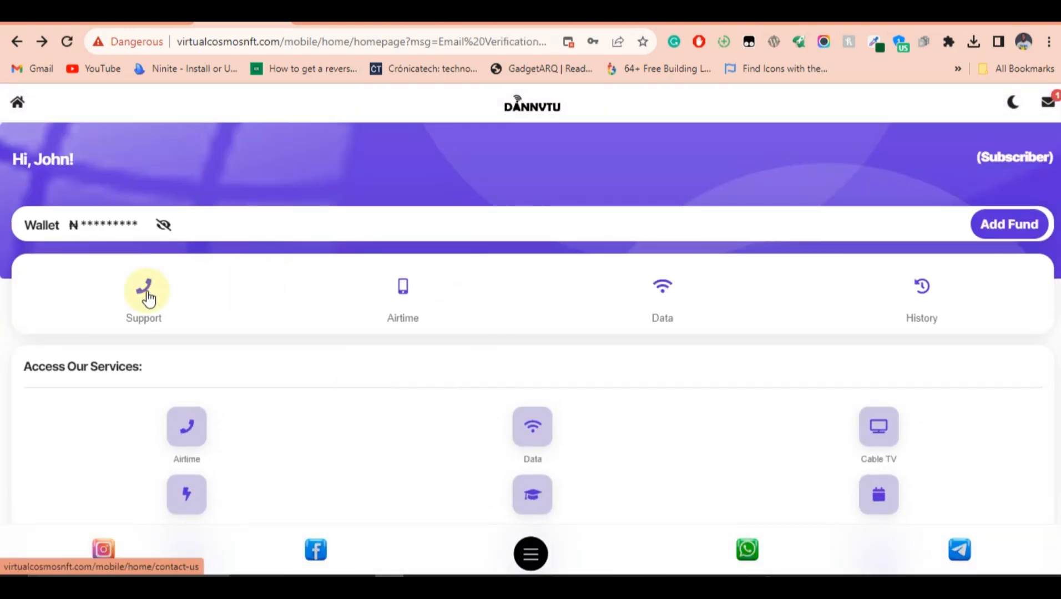
pyautogui.scroll(-4, 351, 332)
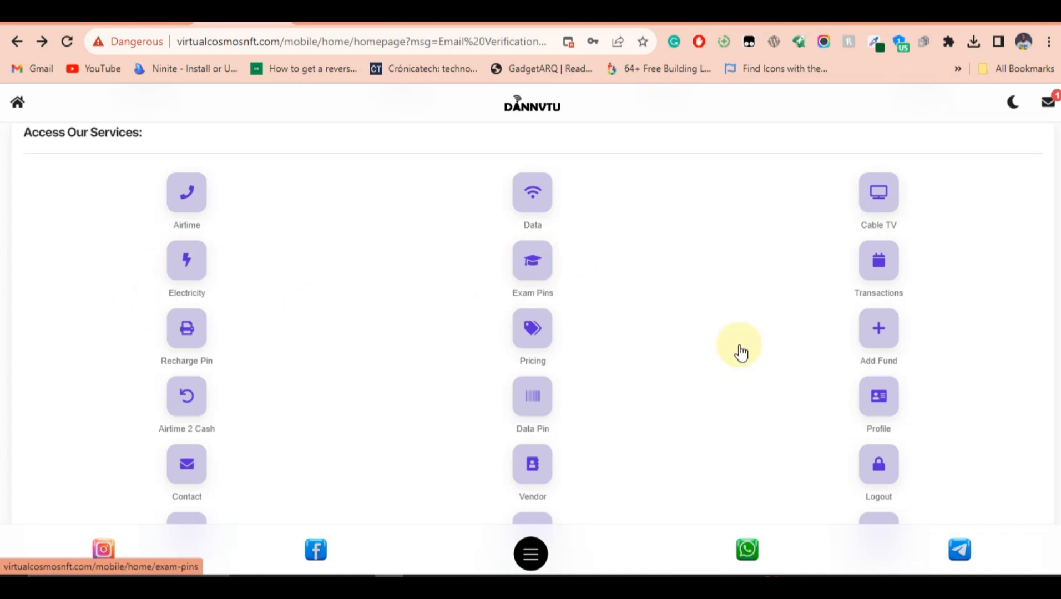
pyautogui.scroll(-3, 540, 403)
pyautogui.scroll(4, 462, 386)
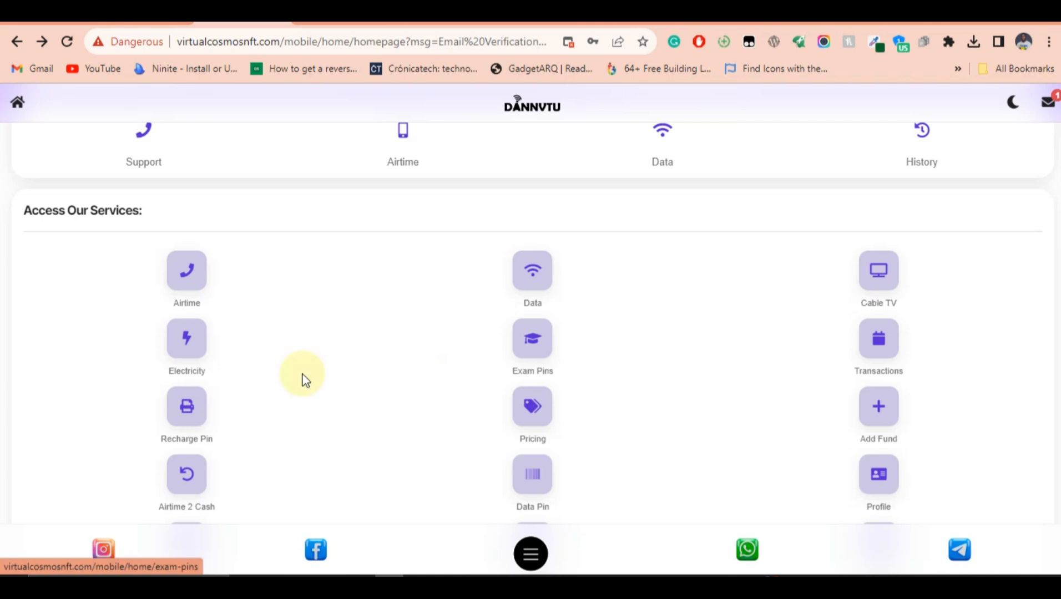
pyautogui.scroll(-5, 303, 379)
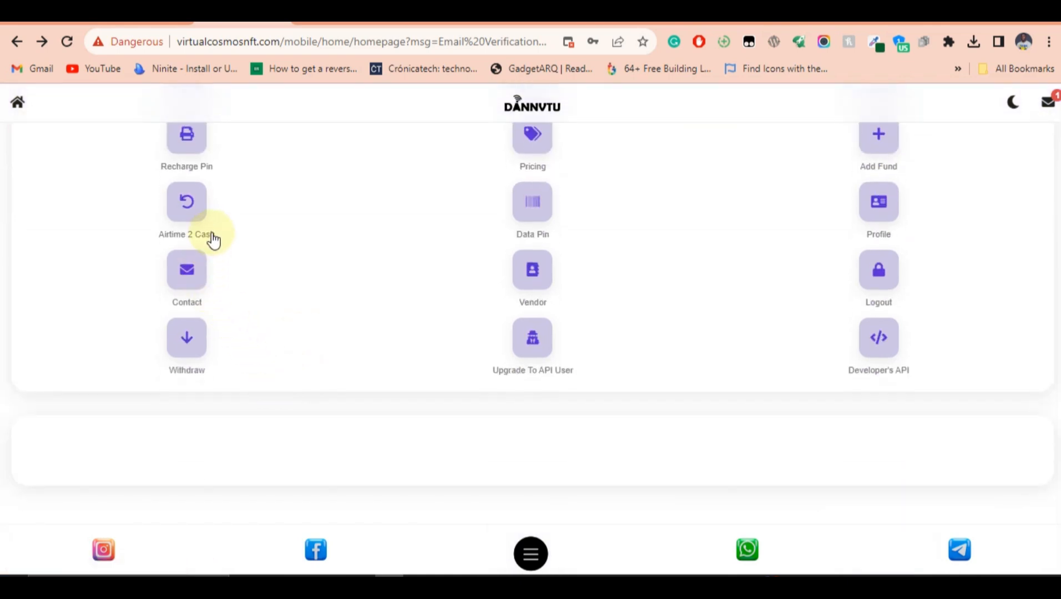
pyautogui.scroll(3, 213, 238)
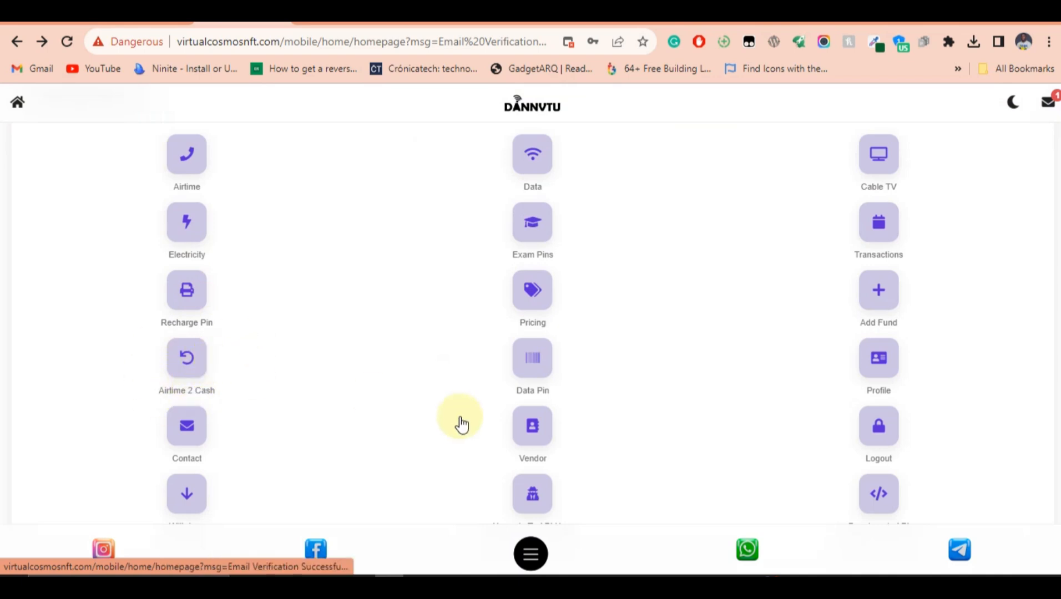
pyautogui.scroll(5, 577, 315)
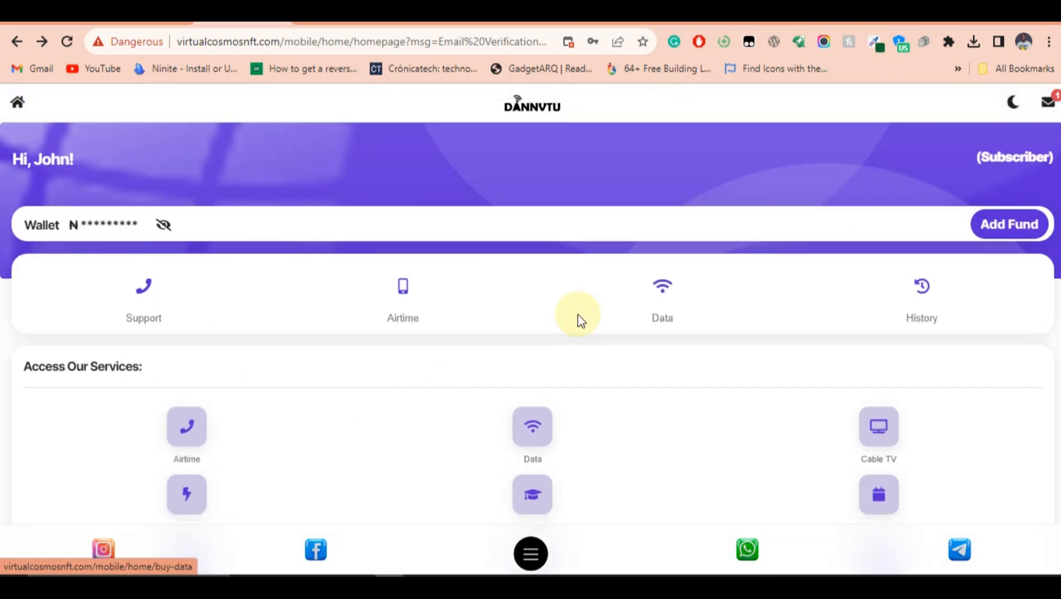
pyautogui.click(997, 224)
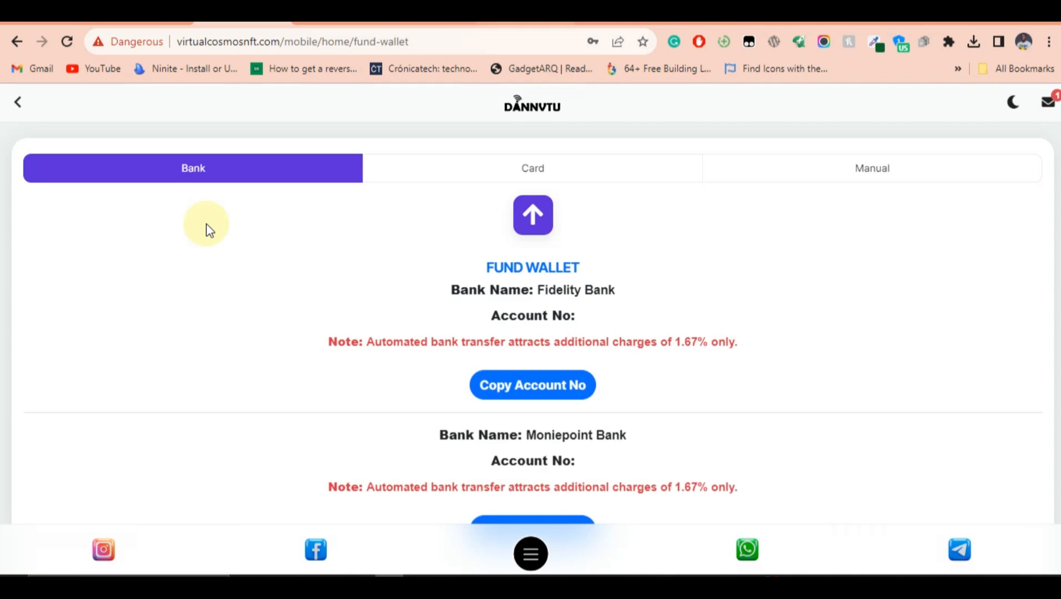
pyautogui.scroll(-5, 727, 297)
pyautogui.scroll(5, 644, 458)
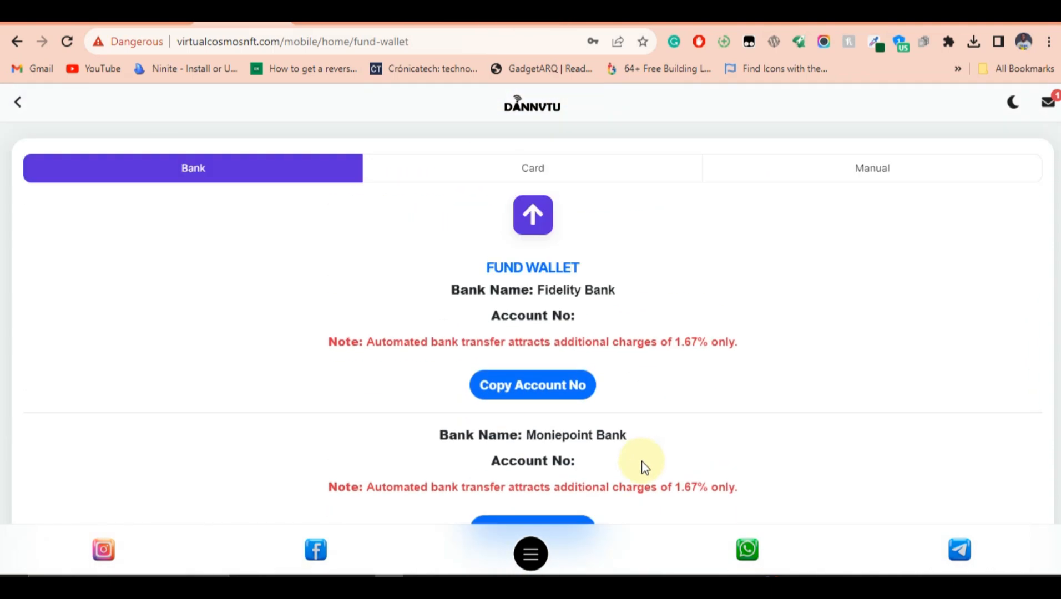
pyautogui.scroll(-5, 594, 301)
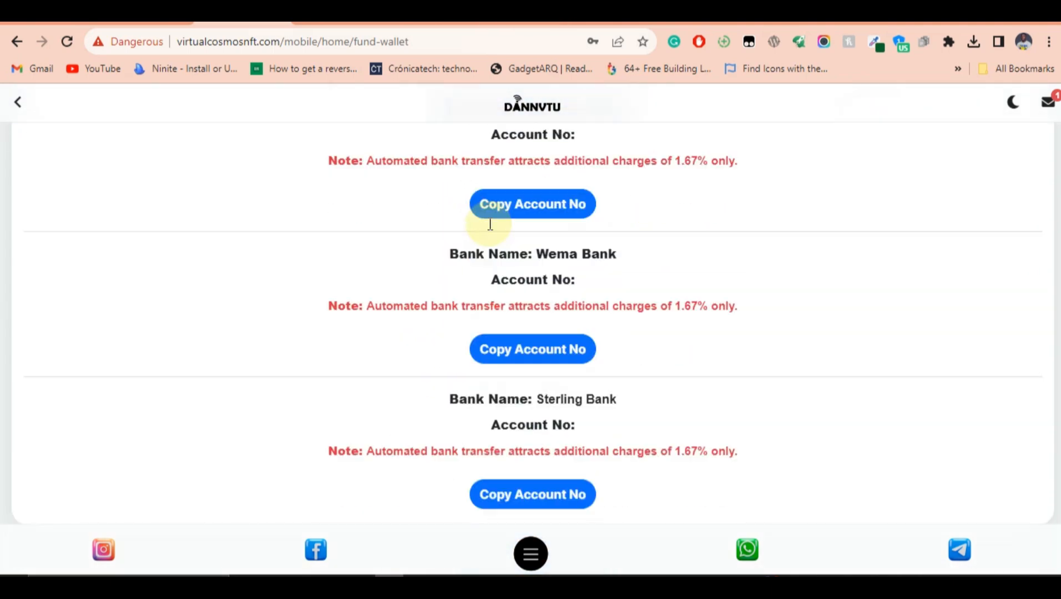
pyautogui.scroll(-2, 478, 238)
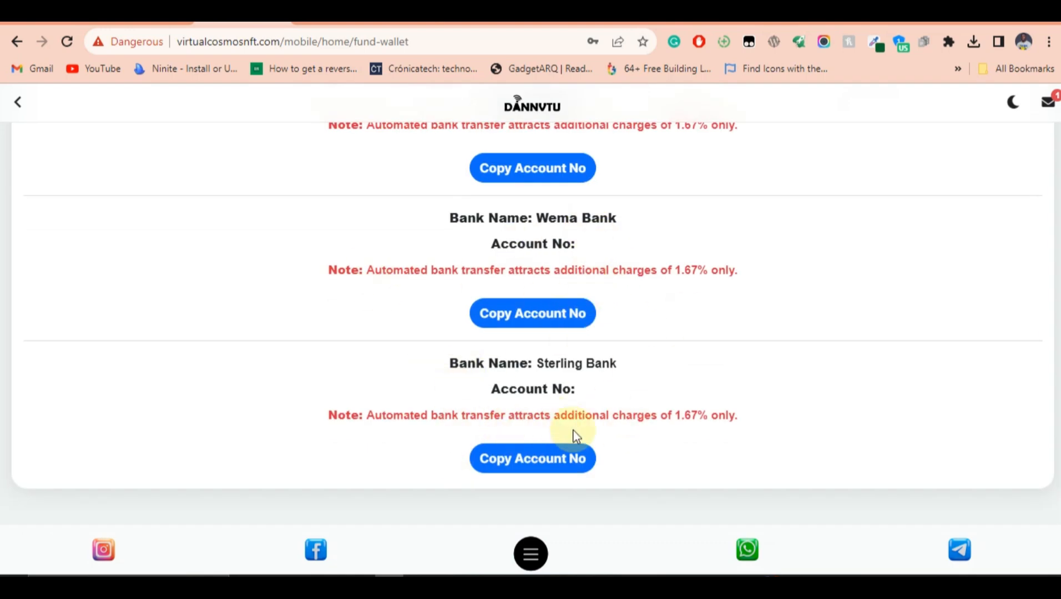
pyautogui.scroll(2, 546, 316)
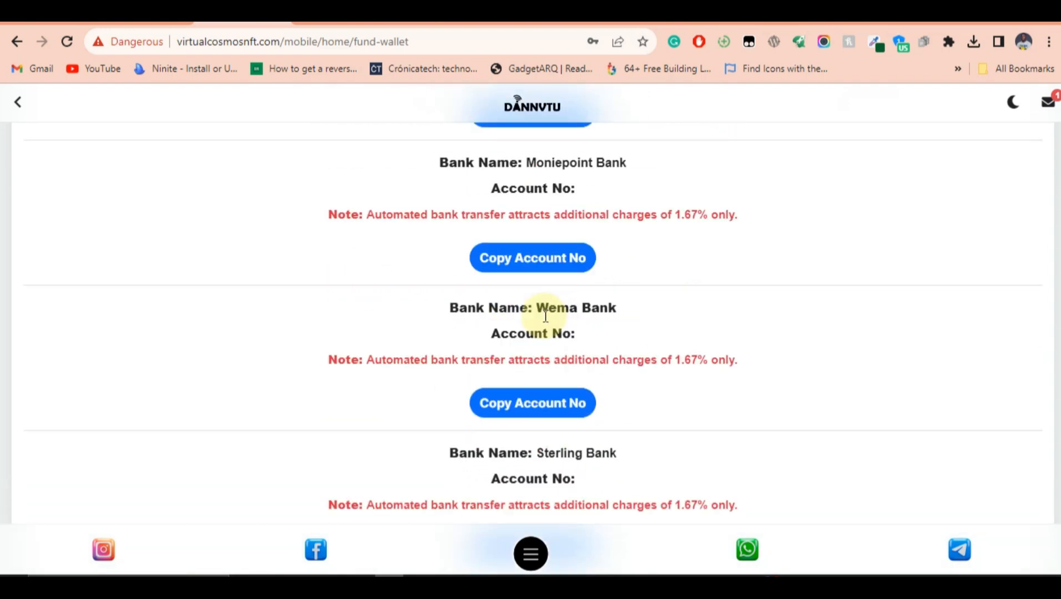
pyautogui.scroll(1, 545, 316)
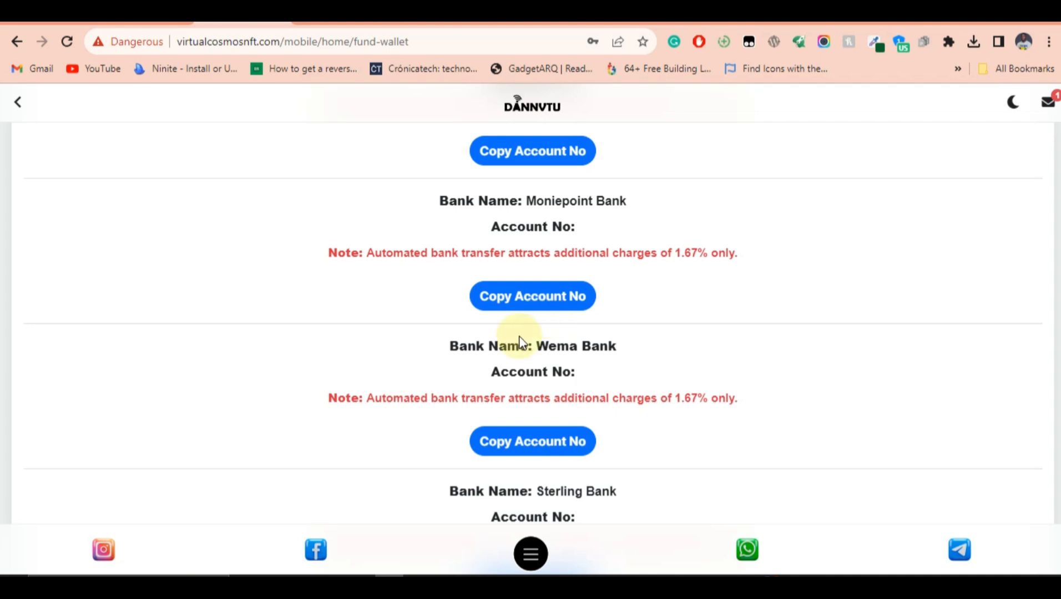
pyautogui.scroll(5, 516, 341)
# Check the Card funding option (Paystack disabled) and the Manual bank-transfer details on Fund Wallet
pyautogui.click(585, 172)
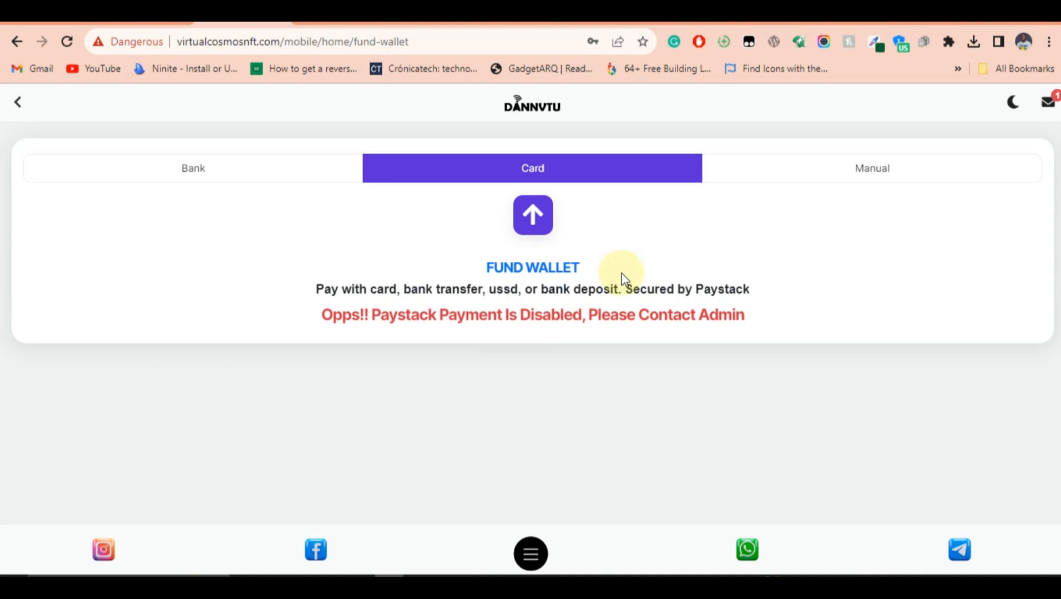
pyautogui.click(741, 158)
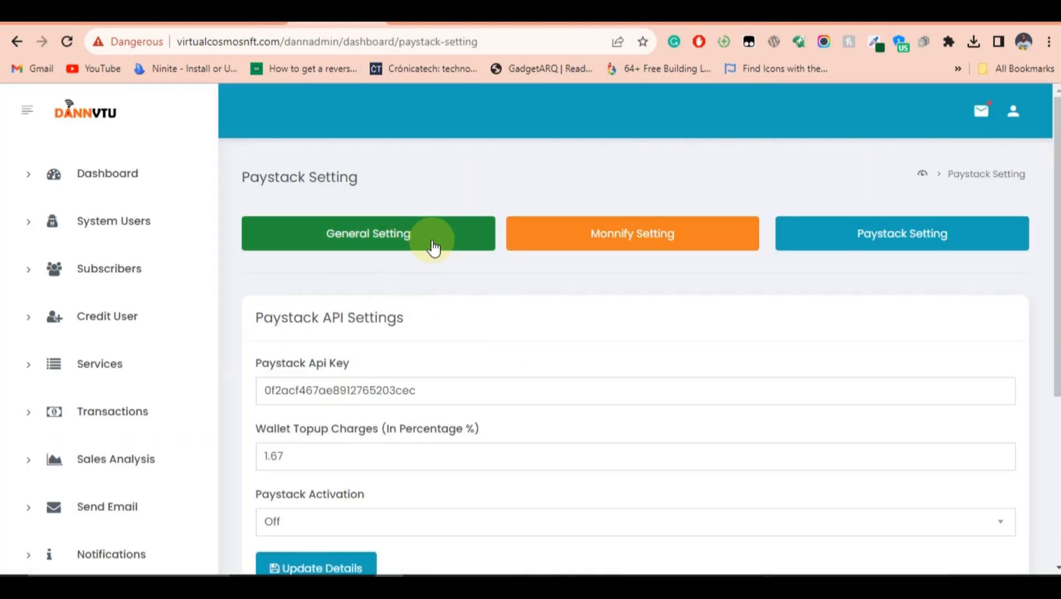
pyautogui.scroll(-5, 430, 261)
pyautogui.scroll(5, 427, 266)
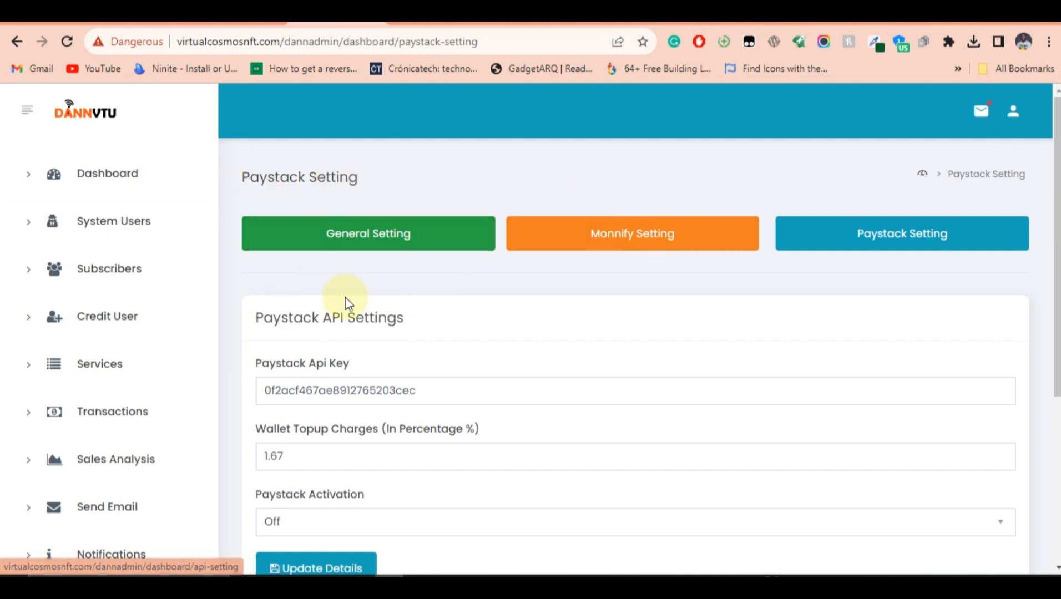
# Review the Paystack settings (1.67% top-up charge, activation Off) and move on to Monnify Setting
pyautogui.scroll(-1, 346, 299)
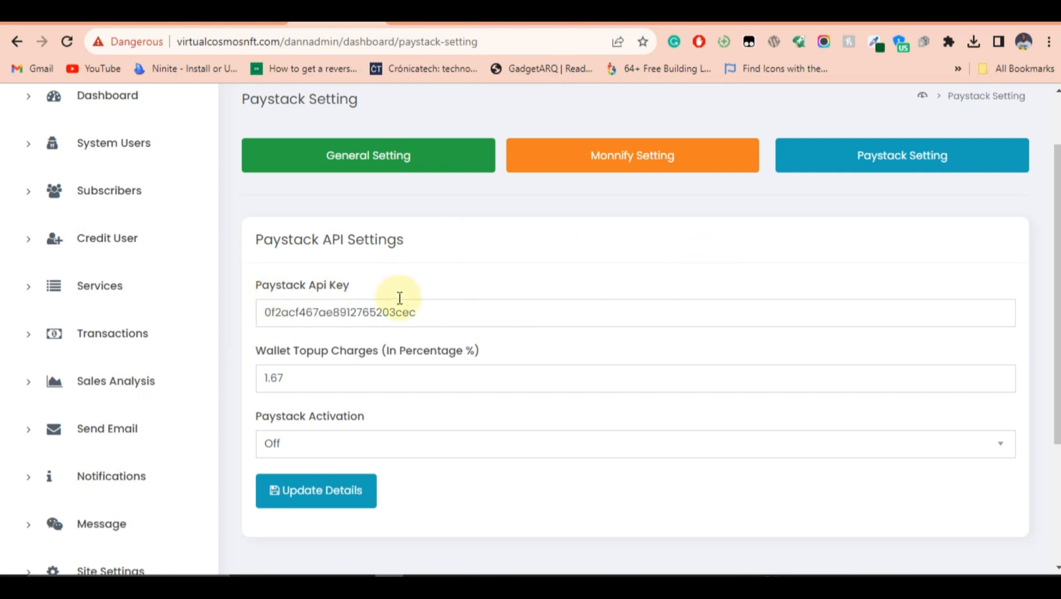
pyautogui.click(592, 152)
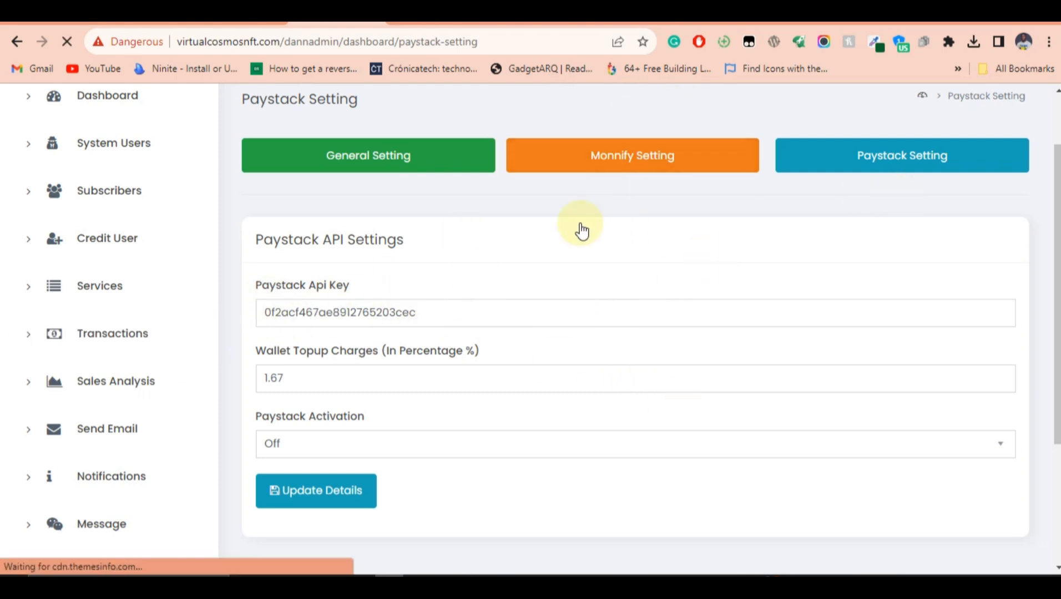
# Look over the Monnify settings, then scroll through the general API Settings form
pyautogui.scroll(-5, 237, 237)
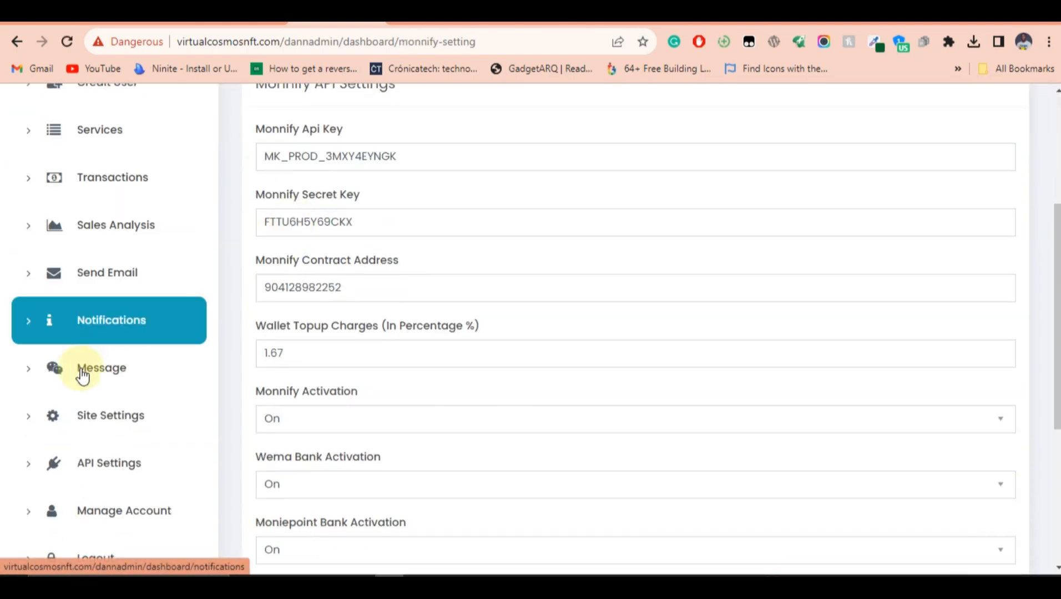
pyautogui.click(90, 463)
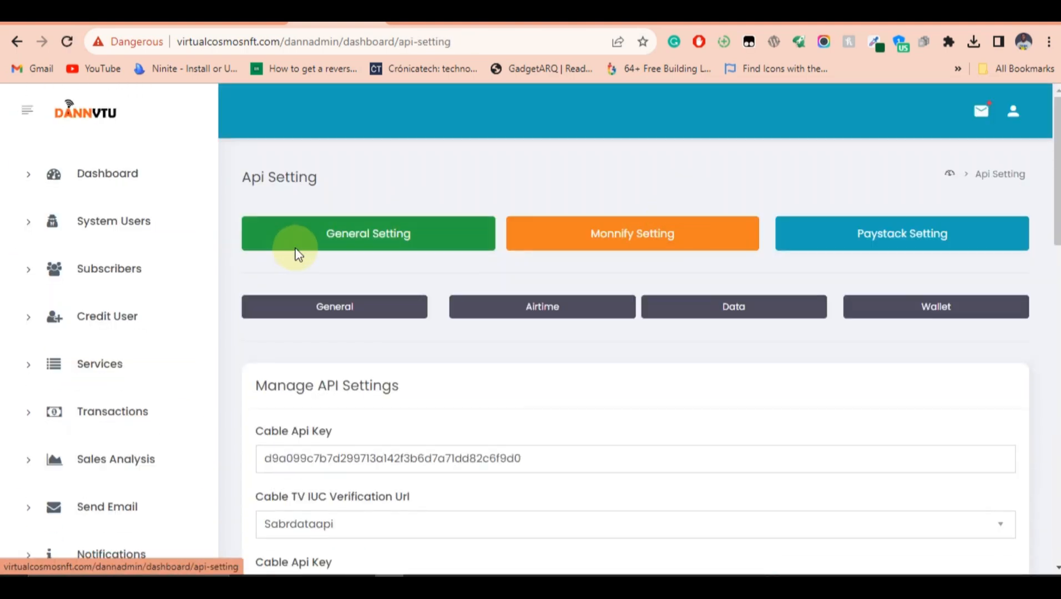
pyautogui.scroll(-5, 335, 256)
pyautogui.scroll(-15, 371, 192)
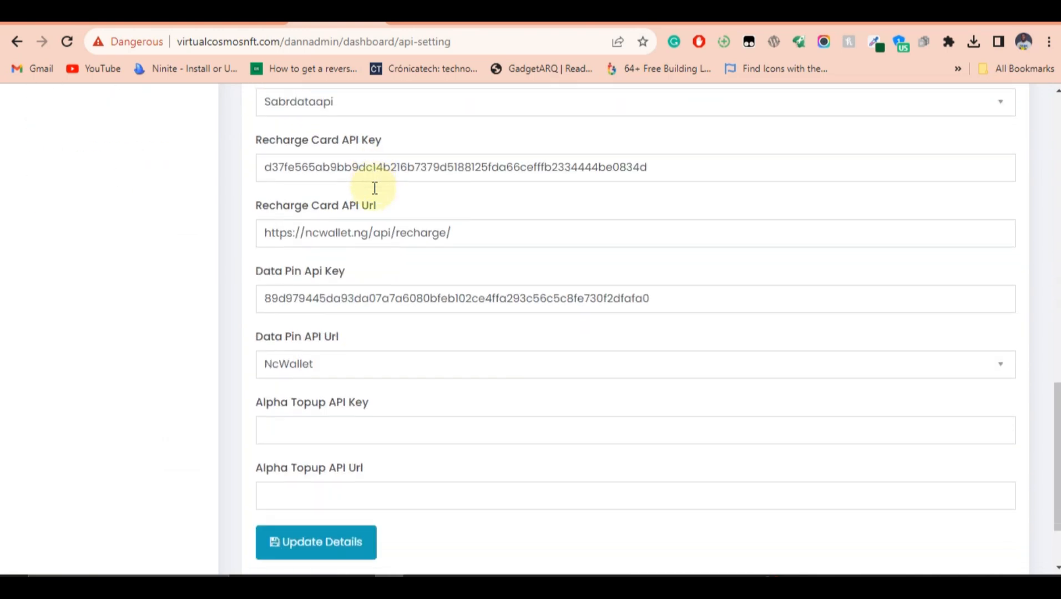
pyautogui.scroll(15, 374, 189)
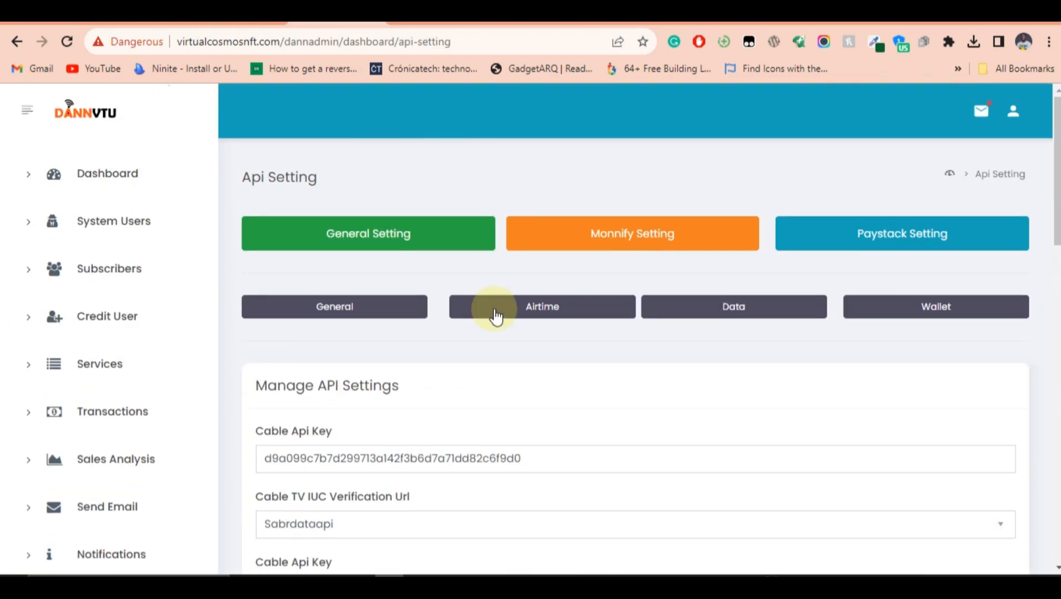
# Show the Airtime API settings, with MTN's VTU and Share & Sell providers set to Sabrdataapi
pyautogui.click(547, 312)
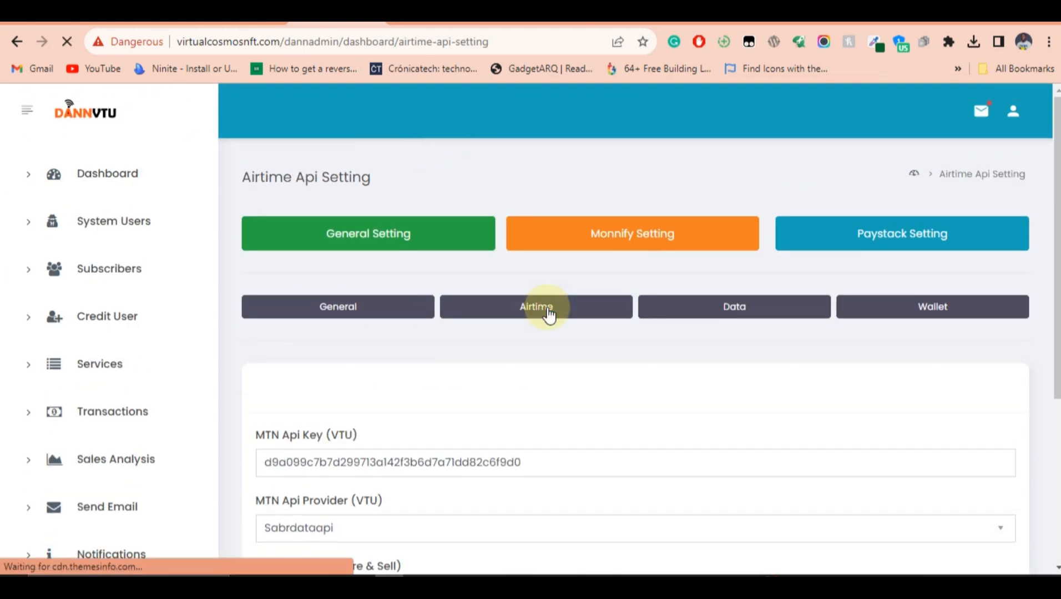
pyautogui.scroll(-5, 408, 319)
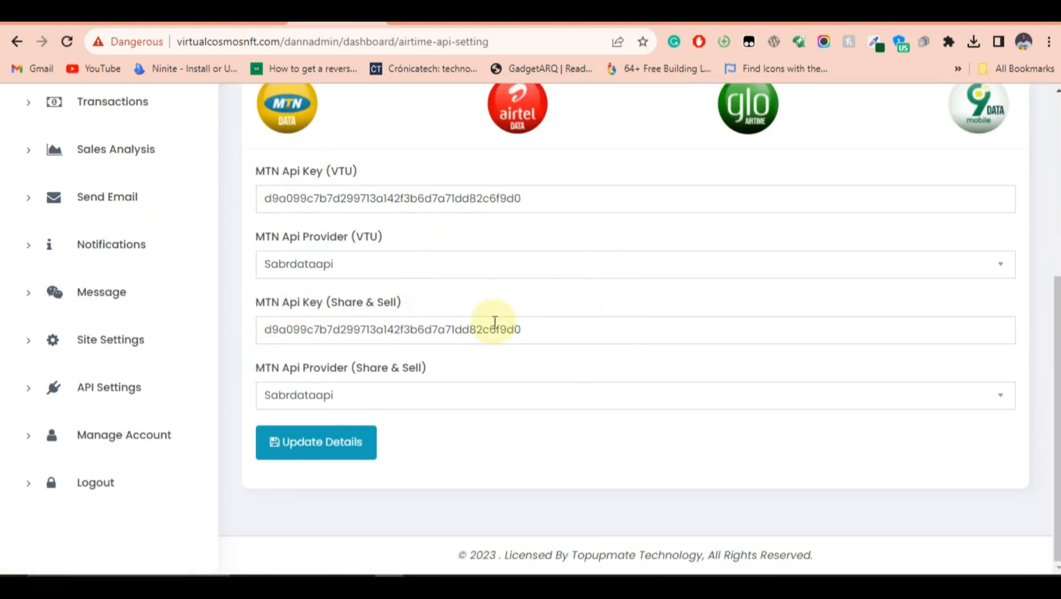
pyautogui.scroll(3, 495, 322)
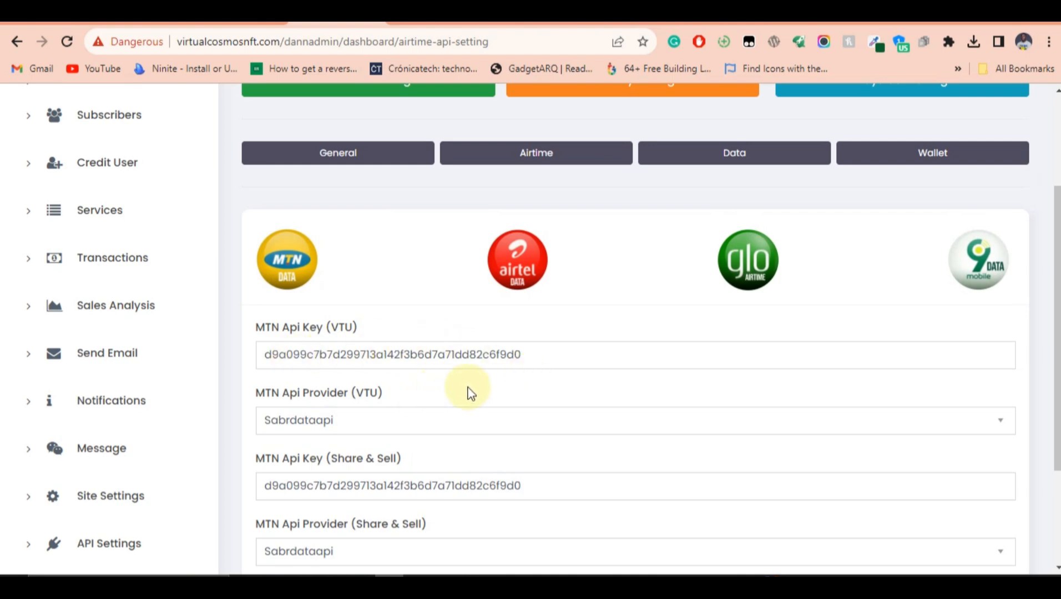
pyautogui.scroll(-3, 564, 414)
pyautogui.scroll(5, 562, 412)
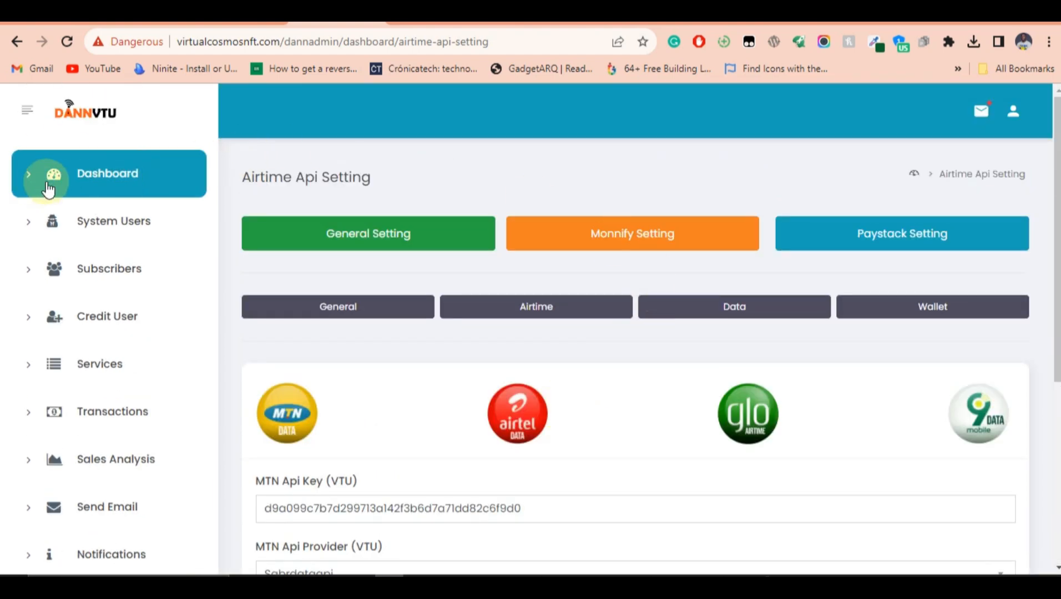
# Open the admin Dashboard and scroll its stats: 3 subscribers and 307 transactions
pyautogui.click(111, 173)
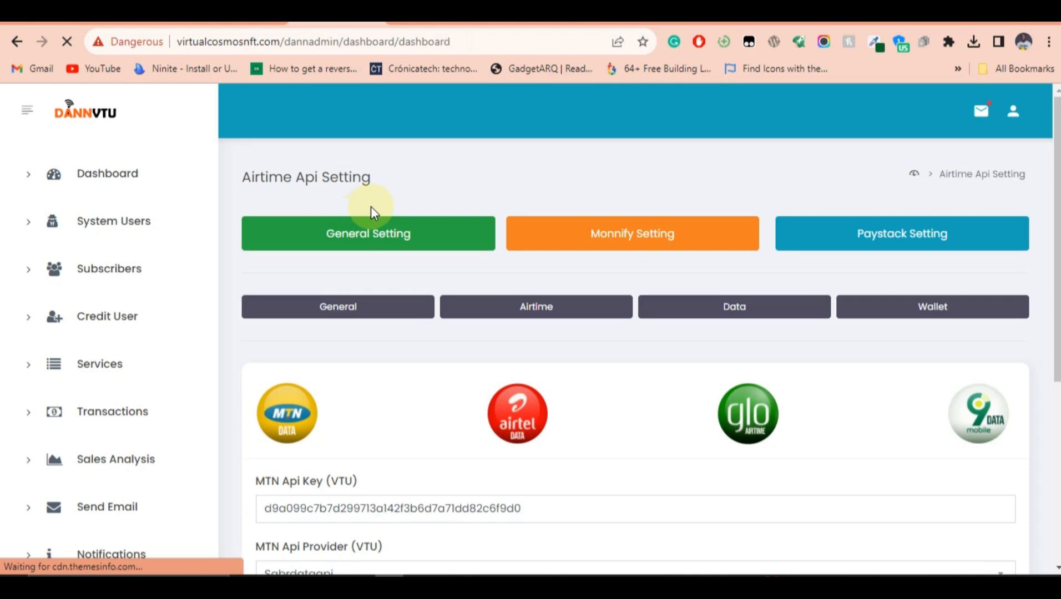
pyautogui.scroll(-5, 710, 244)
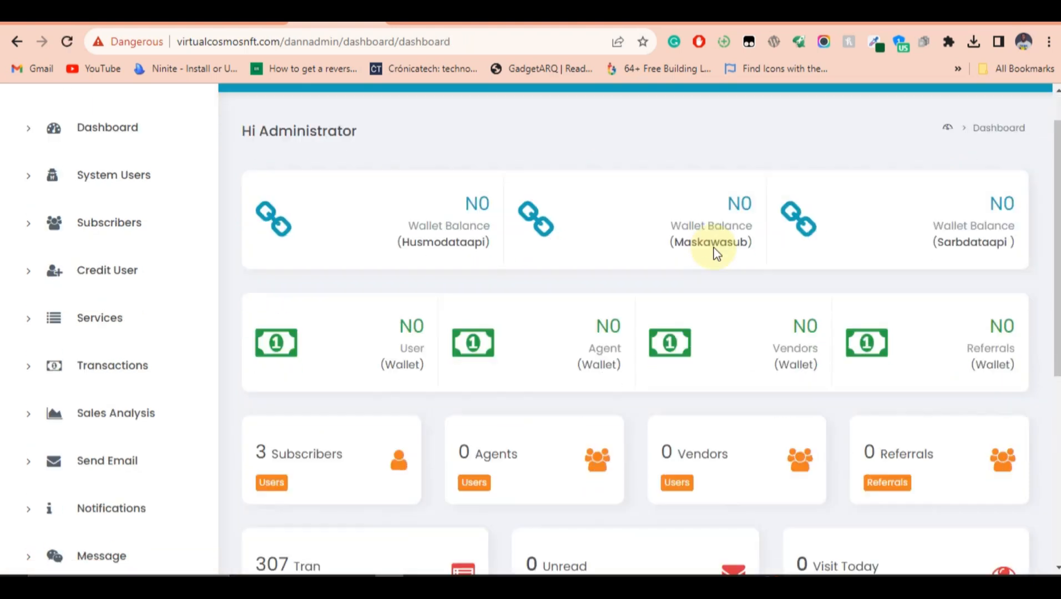
pyautogui.scroll(5, 730, 261)
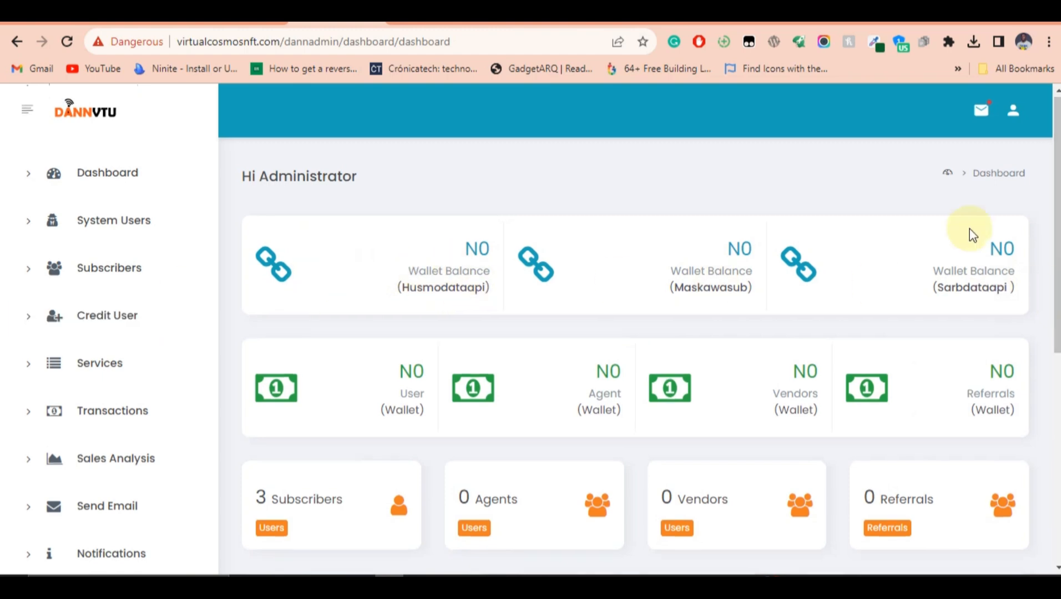
pyautogui.scroll(-3, 970, 228)
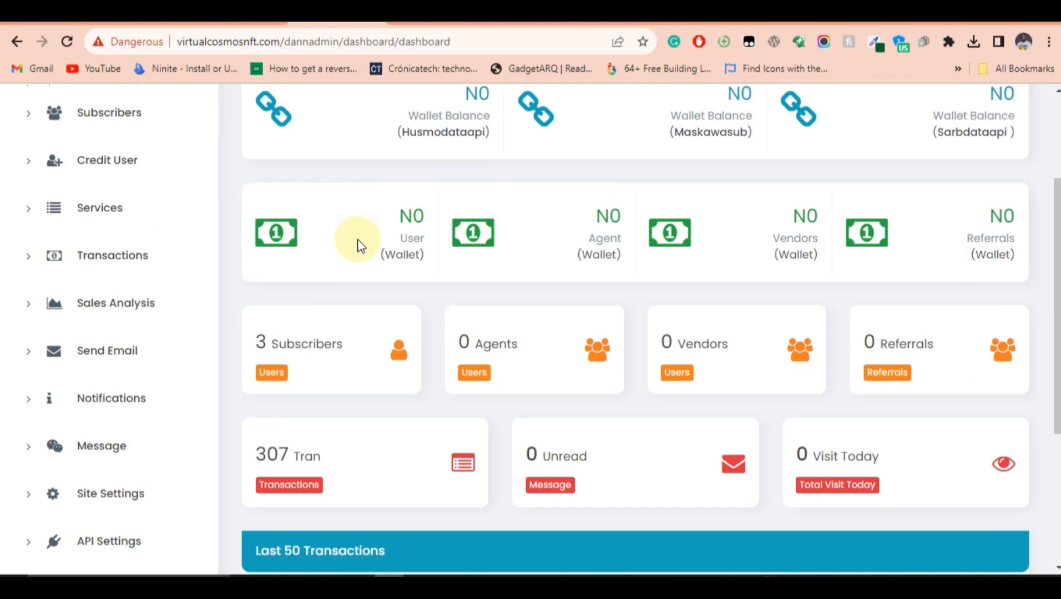
pyautogui.scroll(-3, 889, 305)
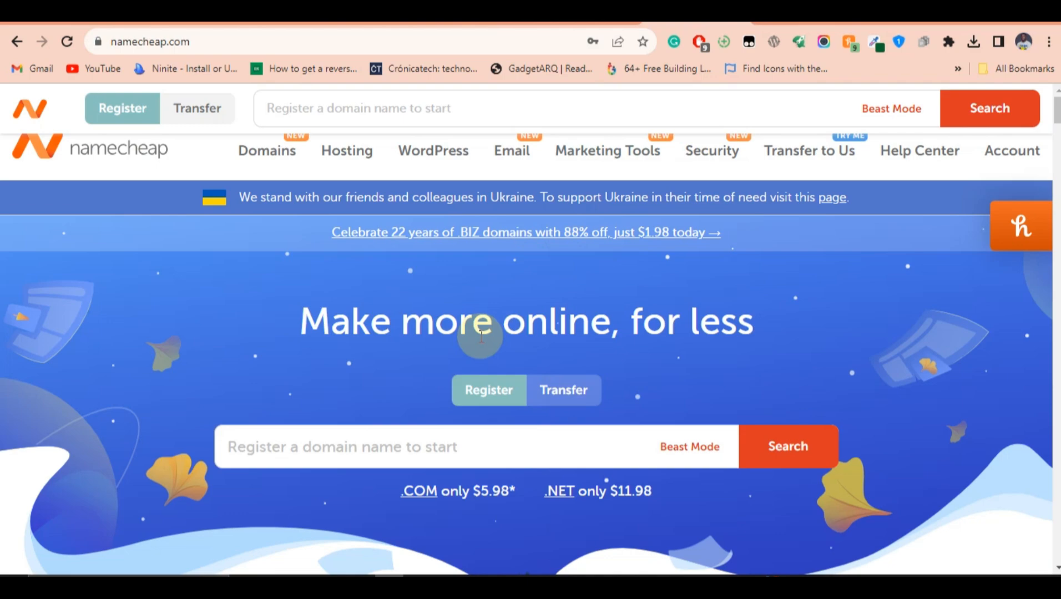
# Scroll the Namecheap homepage, then check and dismiss Honey's PayPal Rewards coupons popup
pyautogui.scroll(-4, 527, 435)
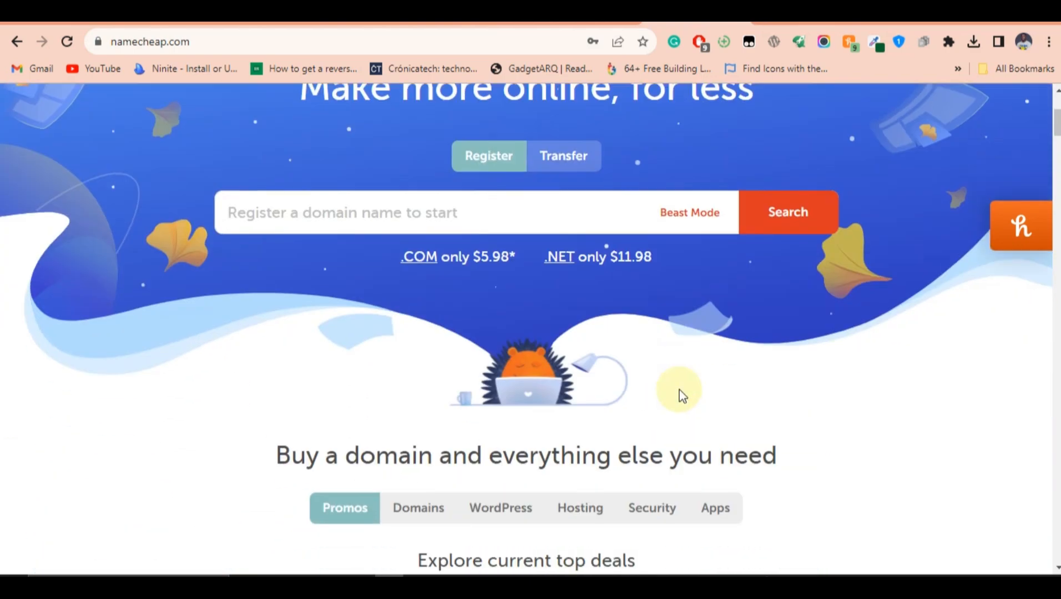
pyautogui.scroll(-5, 722, 338)
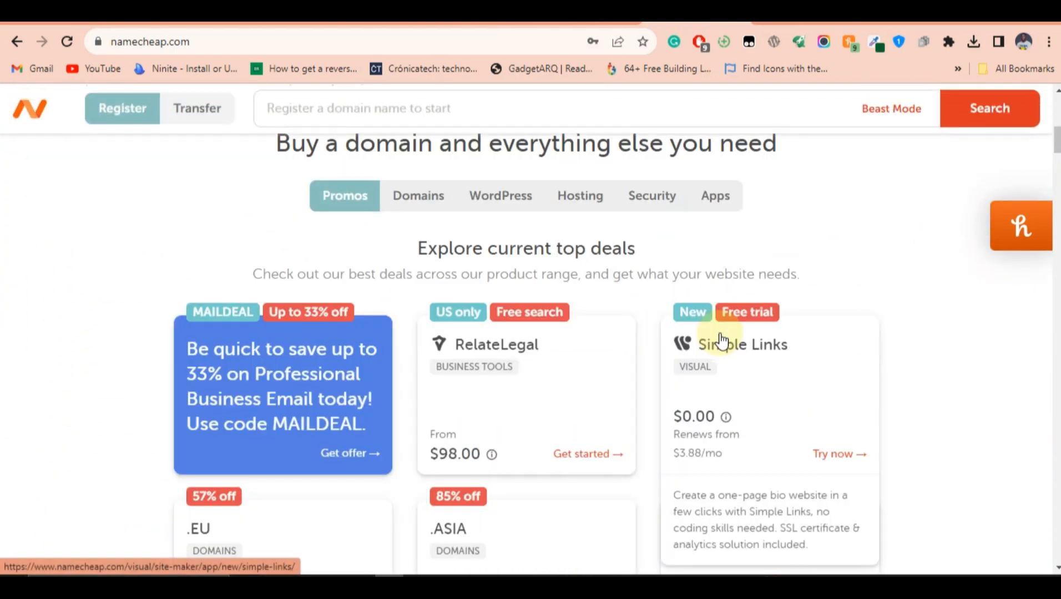
pyautogui.scroll(-3, 948, 342)
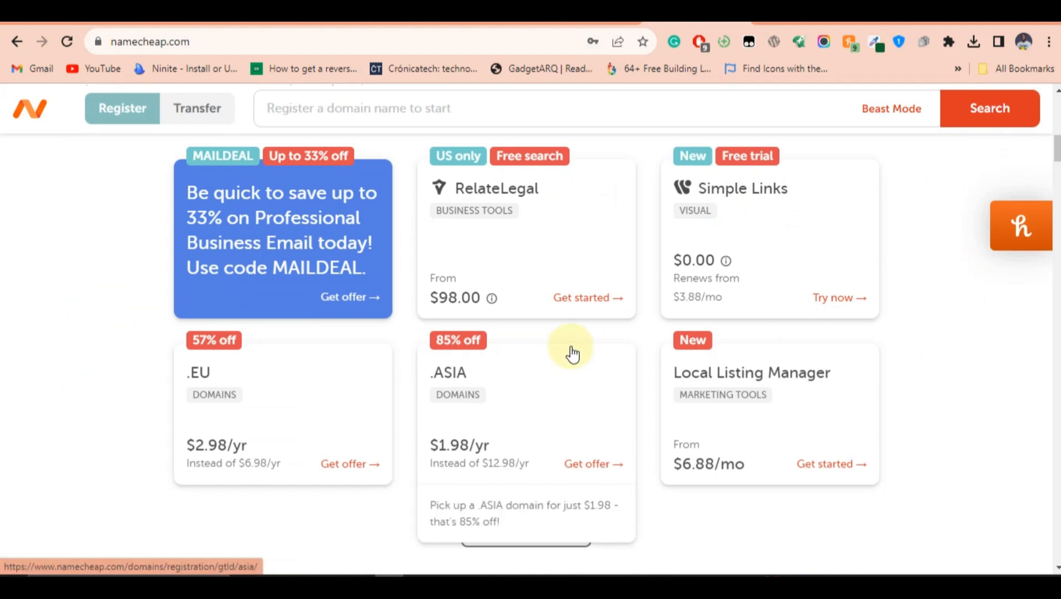
pyautogui.scroll(-1, 562, 344)
pyautogui.scroll(-4, 894, 204)
pyautogui.scroll(12, 537, 327)
pyautogui.scroll(4, 537, 327)
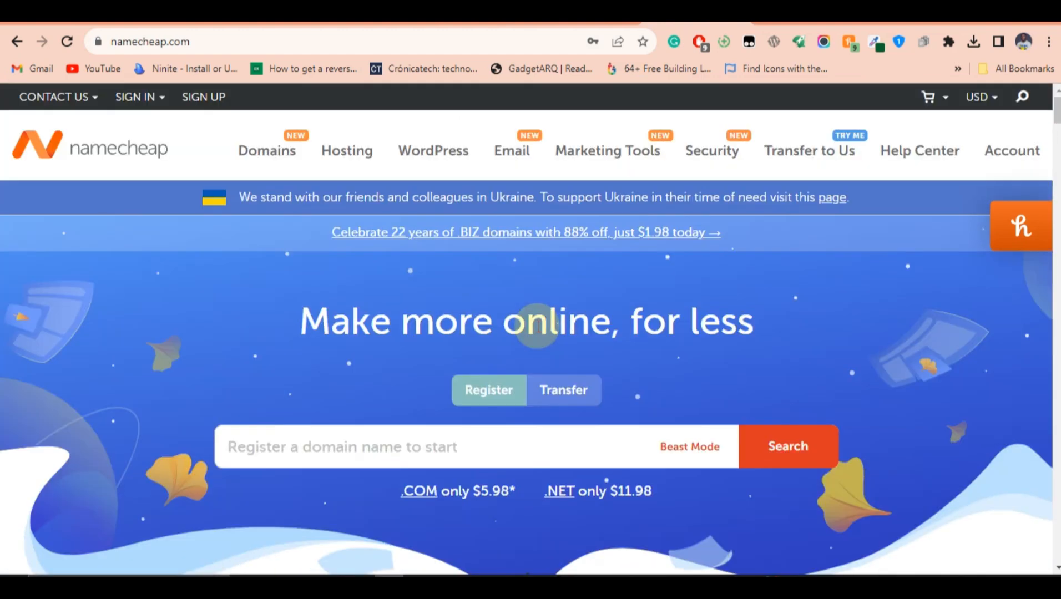
pyautogui.click(847, 43)
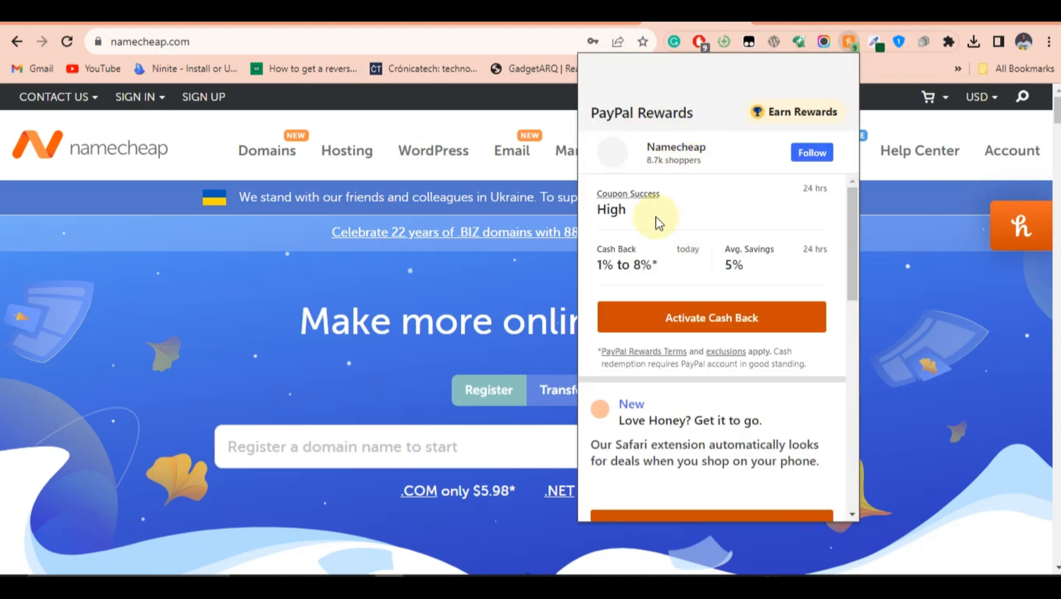
pyautogui.click(416, 325)
# View Honey's shopping tips panel, then switch to the Hostinger site
pyautogui.scroll(-3, 690, 300)
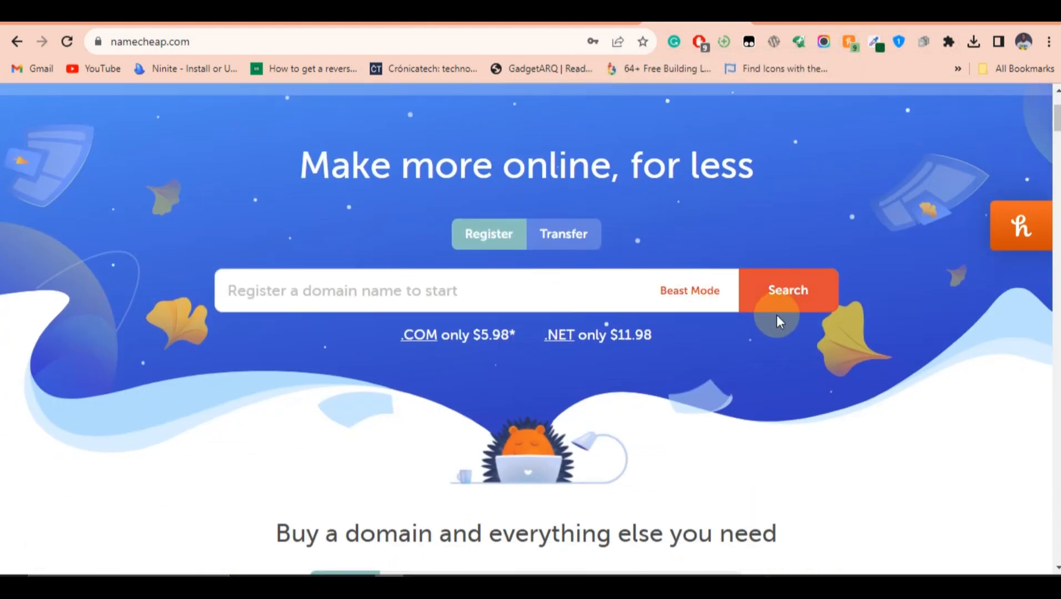
pyautogui.scroll(-7, 786, 170)
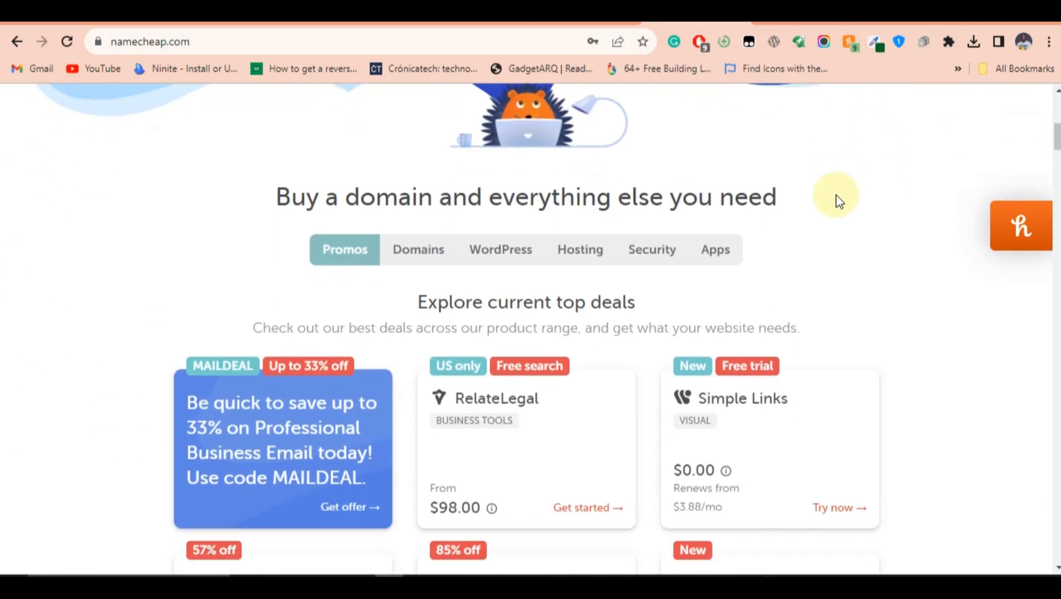
pyautogui.scroll(10, 736, 302)
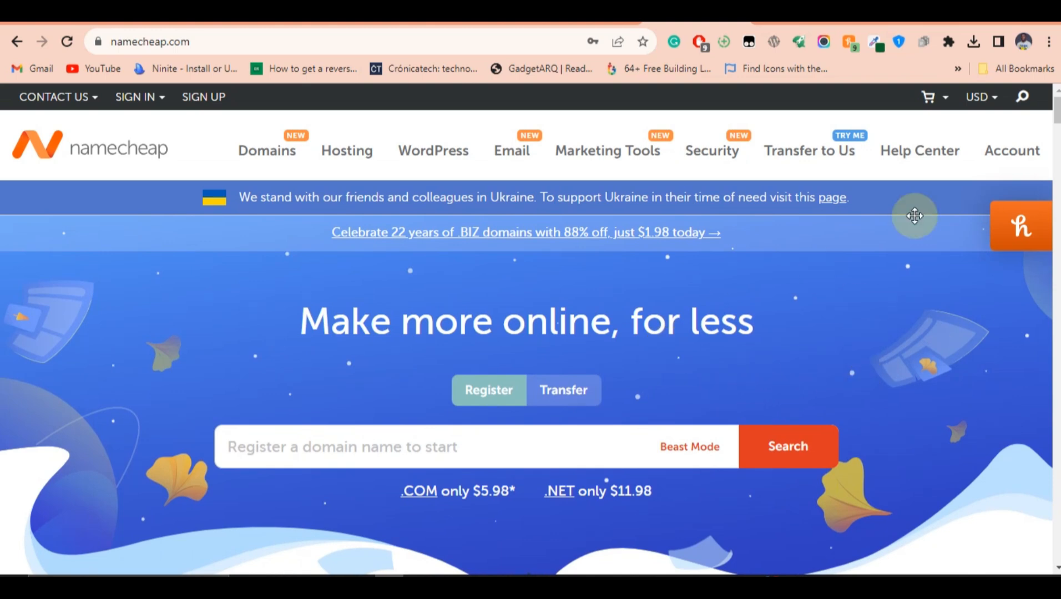
pyautogui.click(993, 228)
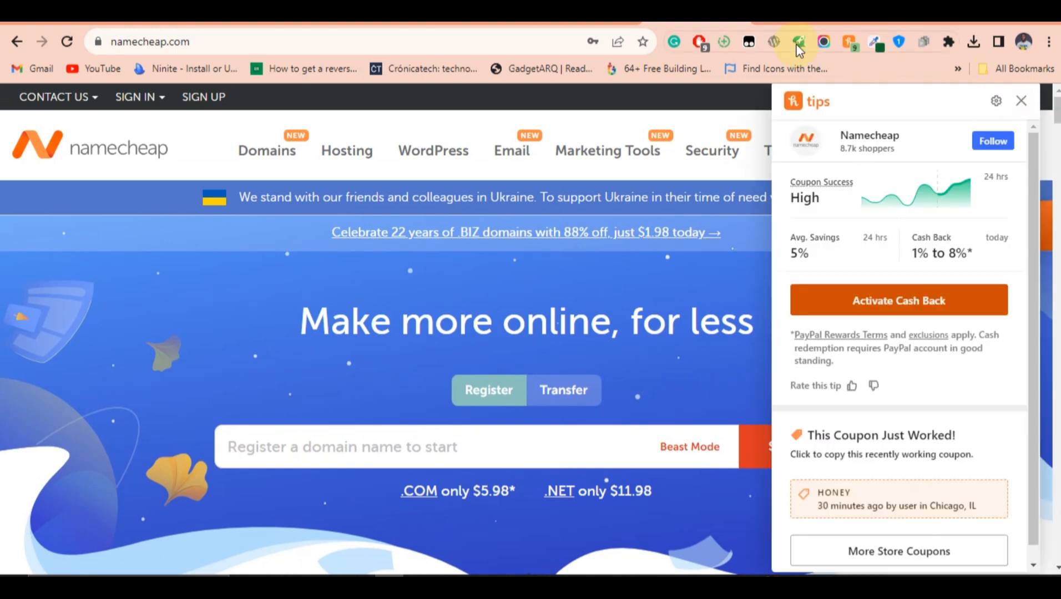
pyautogui.click(798, 20)
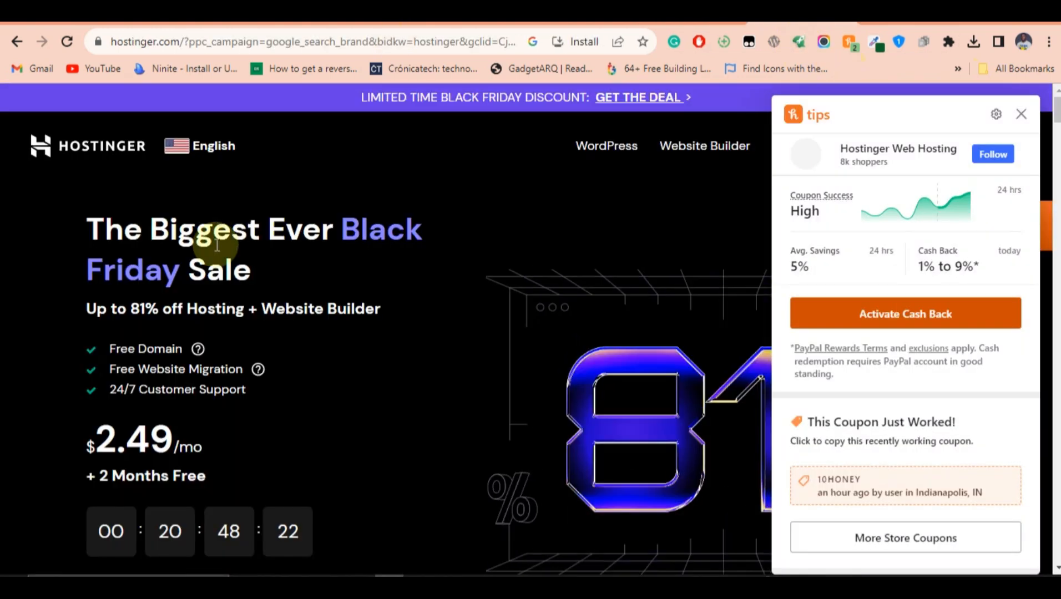
# Close the Honey tips panel and bring up LucentHost's domain search (.com ₦9,800/yr, .com.ng ₦1,500/yr)
pyautogui.click(1021, 115)
pyautogui.click(610, 20)
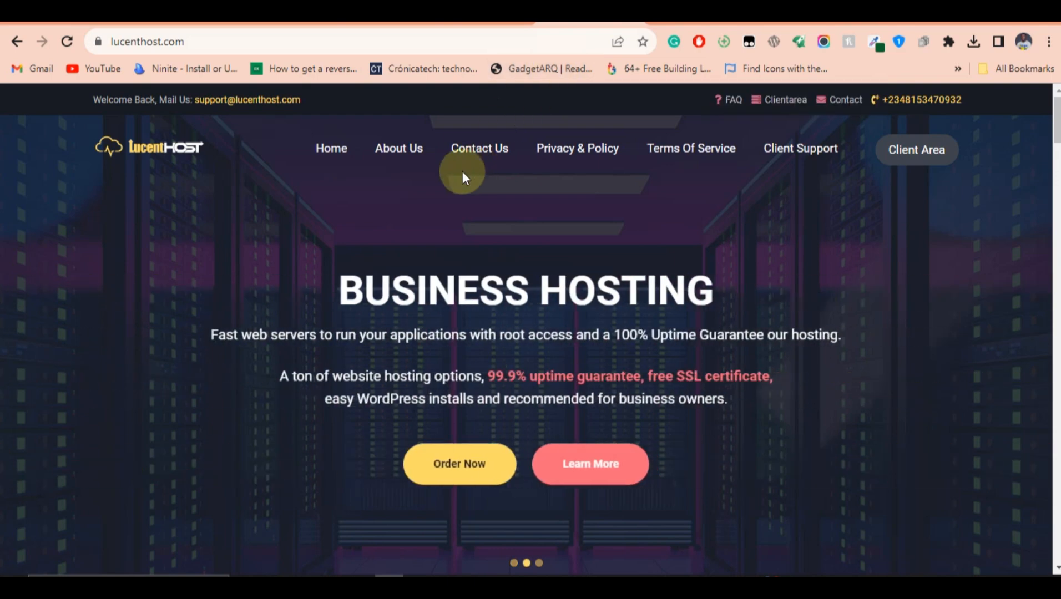
pyautogui.scroll(-1, 463, 179)
pyautogui.scroll(-2, 462, 179)
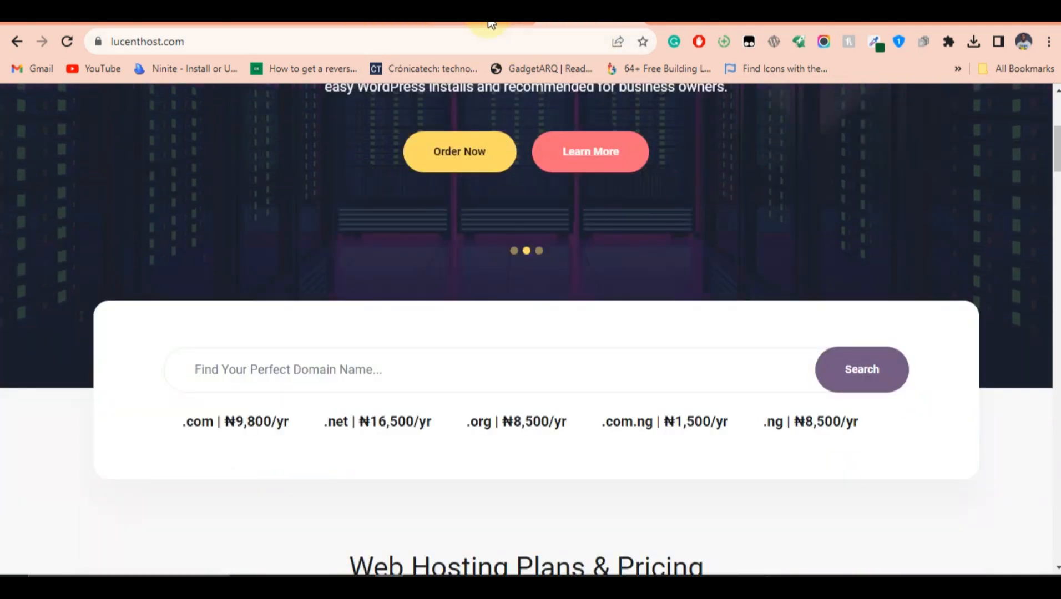
# Return from File Manager to cPanel Tools and scroll to the Files section (65.94 MB used)
pyautogui.click(490, 22)
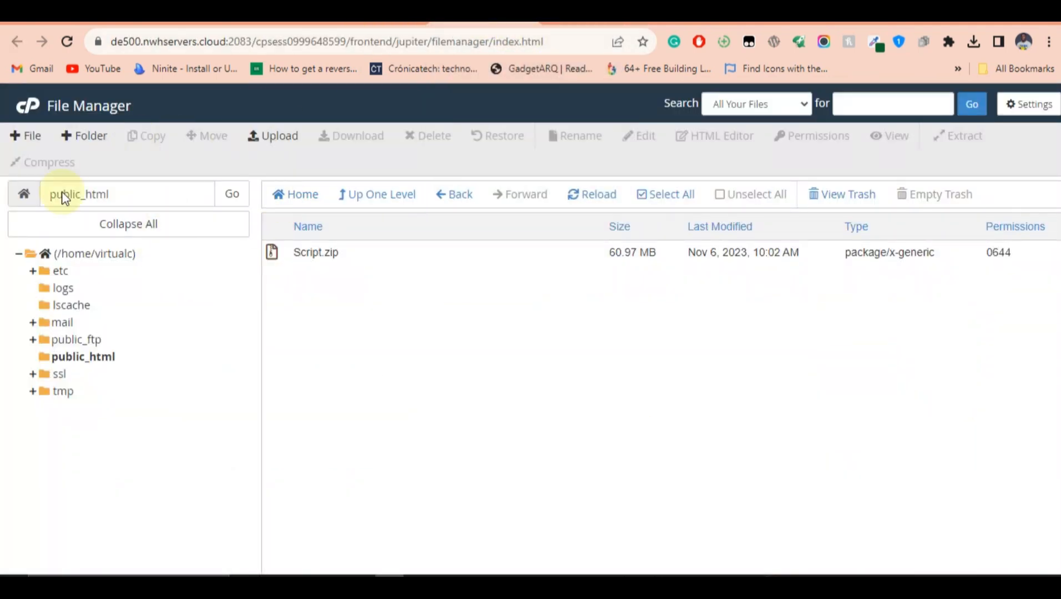
pyautogui.click(28, 106)
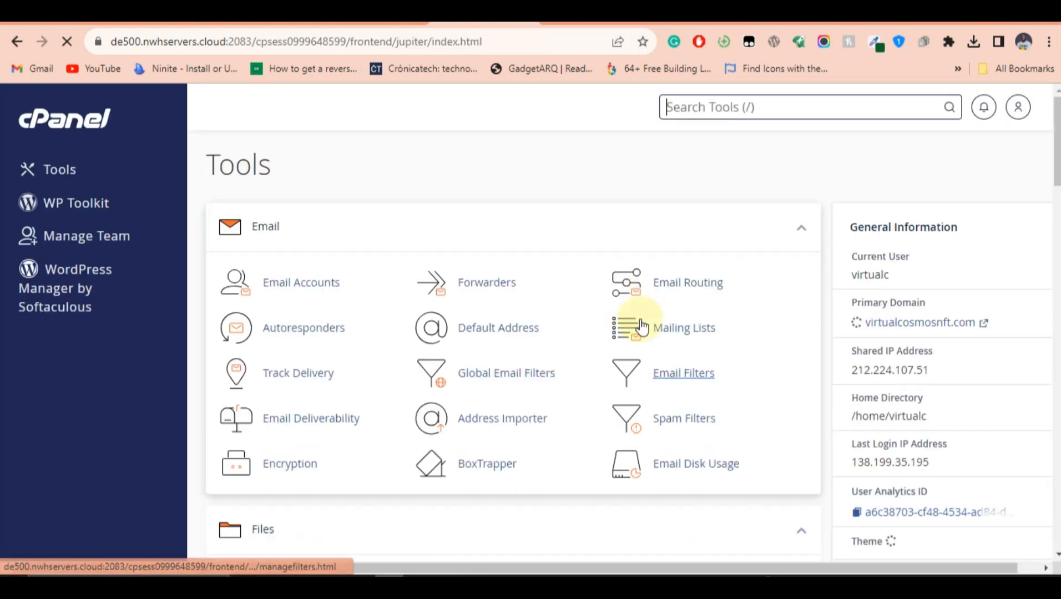
pyautogui.scroll(-2, 627, 219)
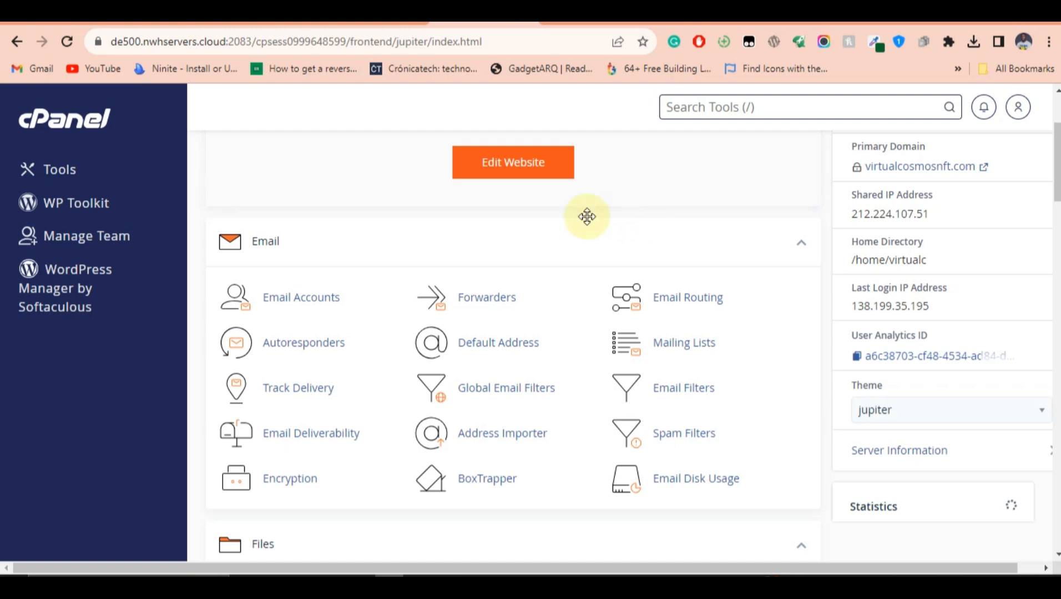
pyautogui.middleClick(577, 219)
pyautogui.scroll(-1, 566, 233)
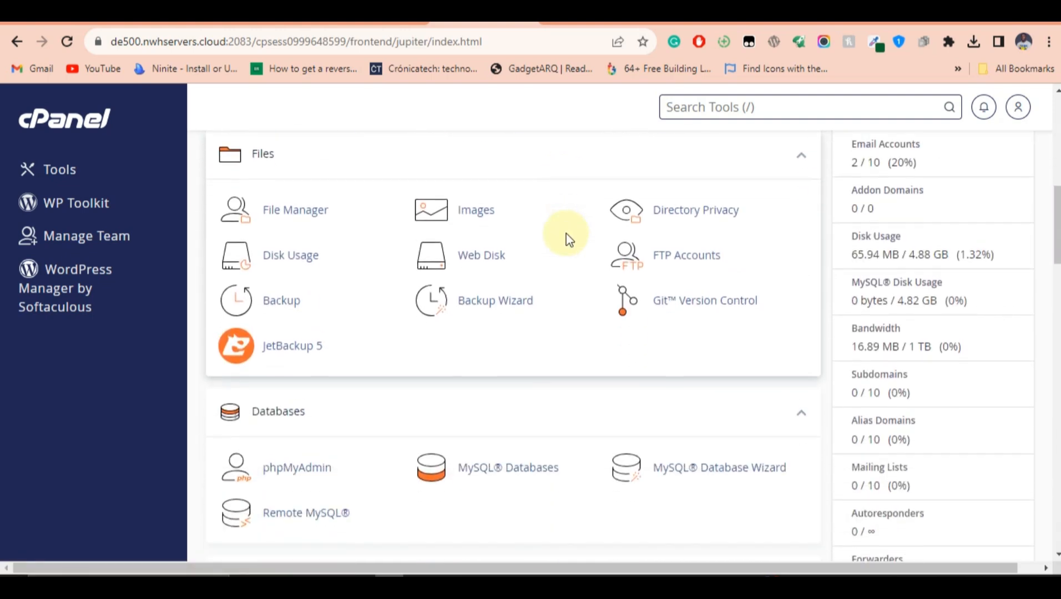
pyautogui.scroll(-2, 563, 233)
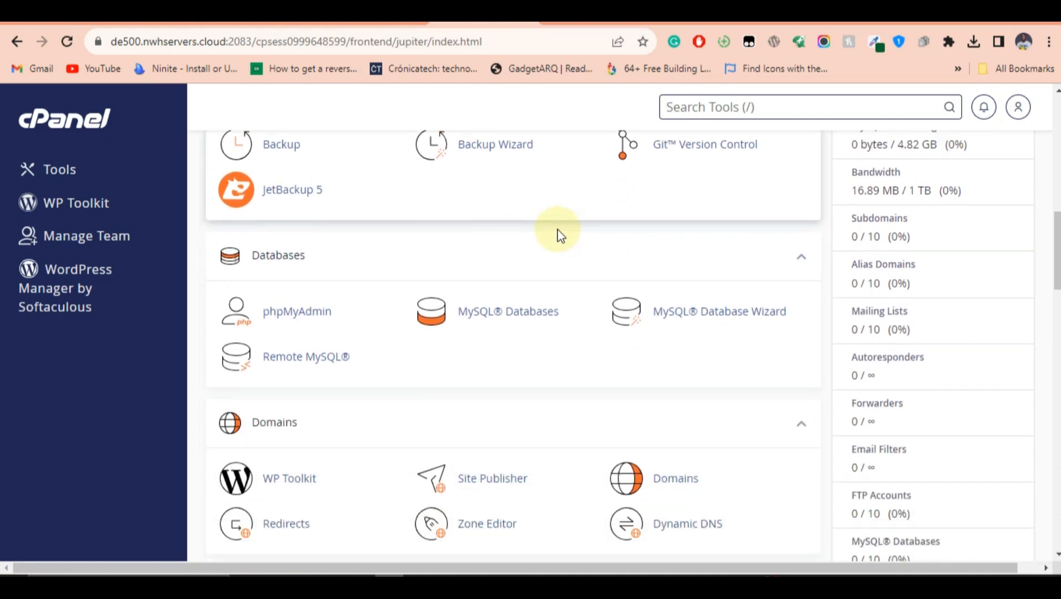
pyautogui.scroll(-2, 552, 227)
pyautogui.scroll(5, 432, 291)
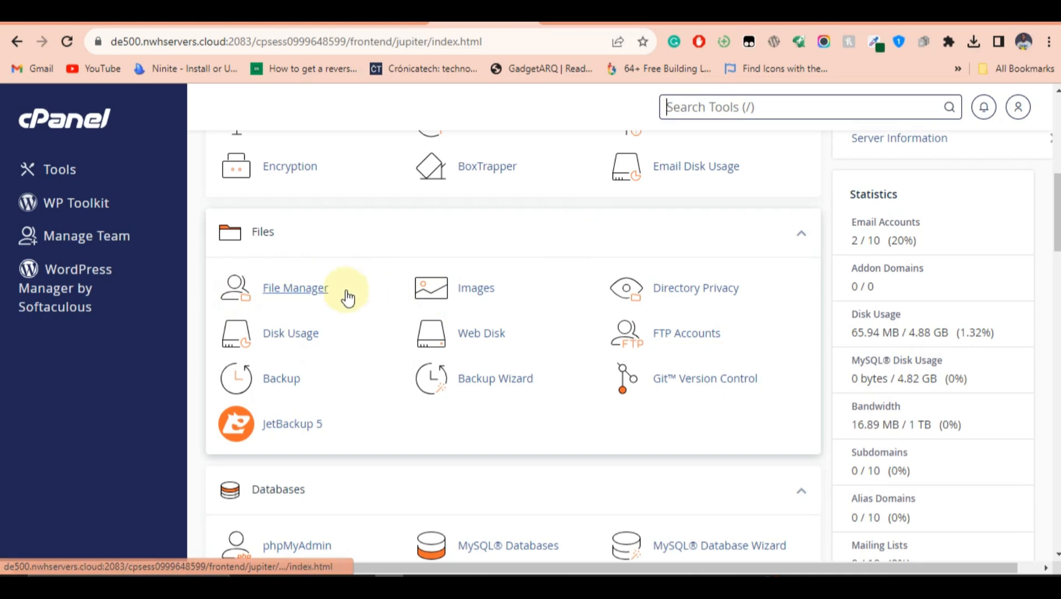
# Open File Manager, enter public_html, and bring up its Upload page (4.81 GB limit)
pyautogui.click(280, 299)
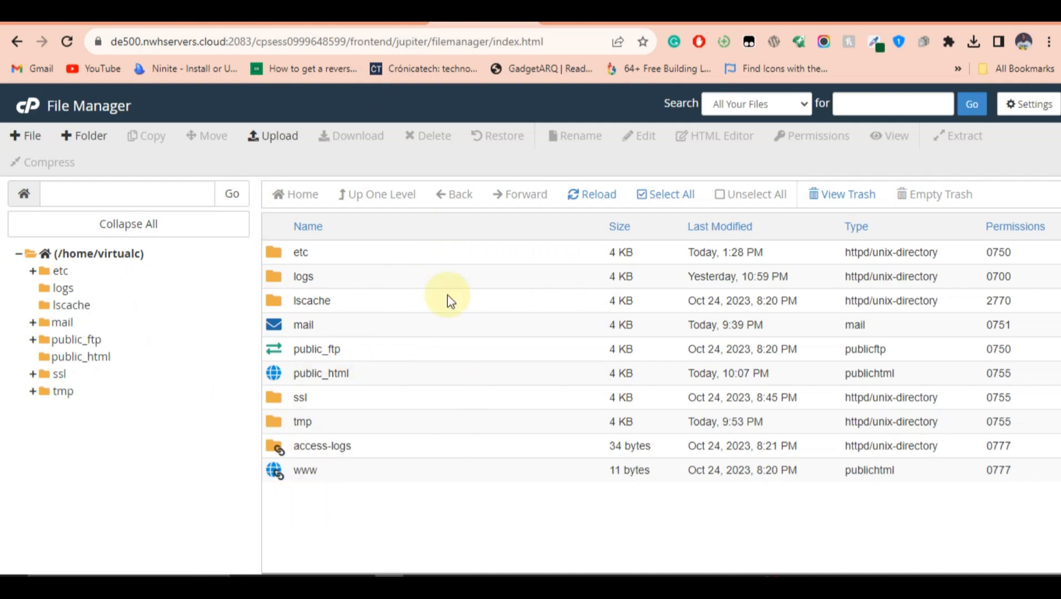
pyautogui.doubleClick(369, 380)
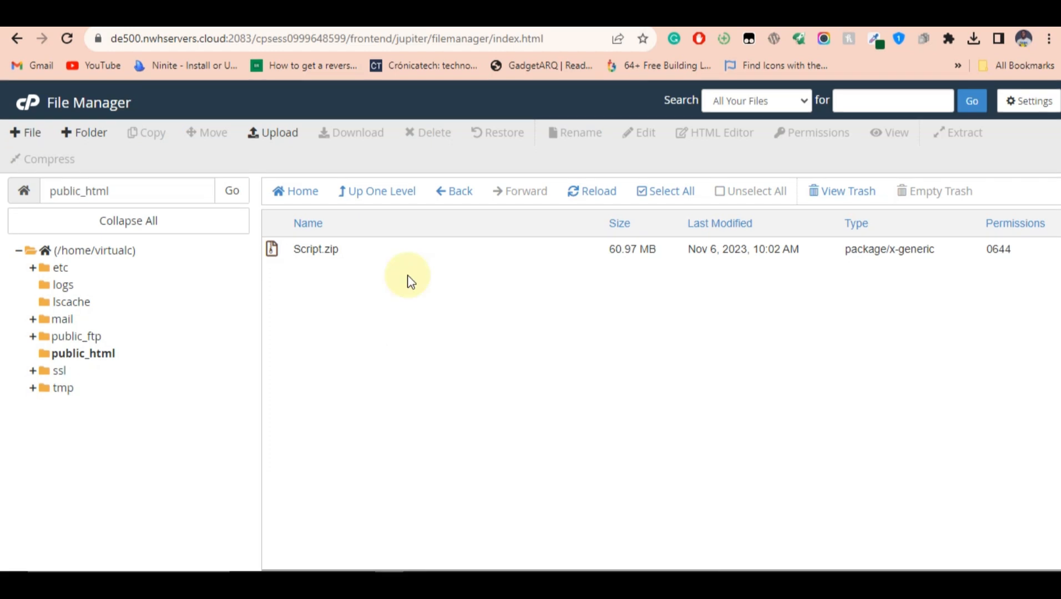
pyautogui.click(283, 133)
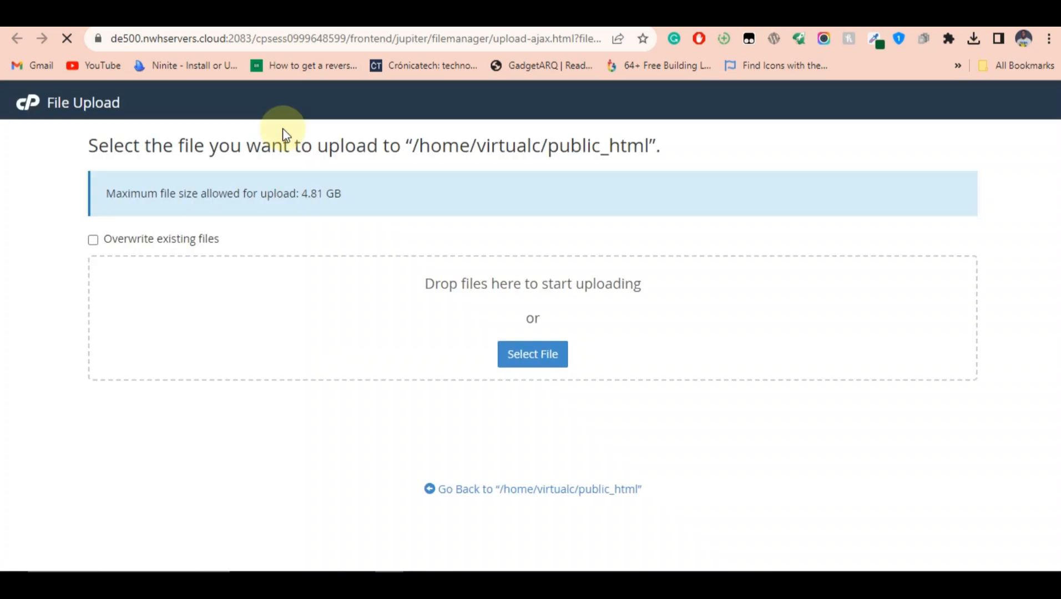
# Choose Script.zip from Downloads, decline overwriting the existing copy, and view the site's Index of /
pyautogui.click(543, 356)
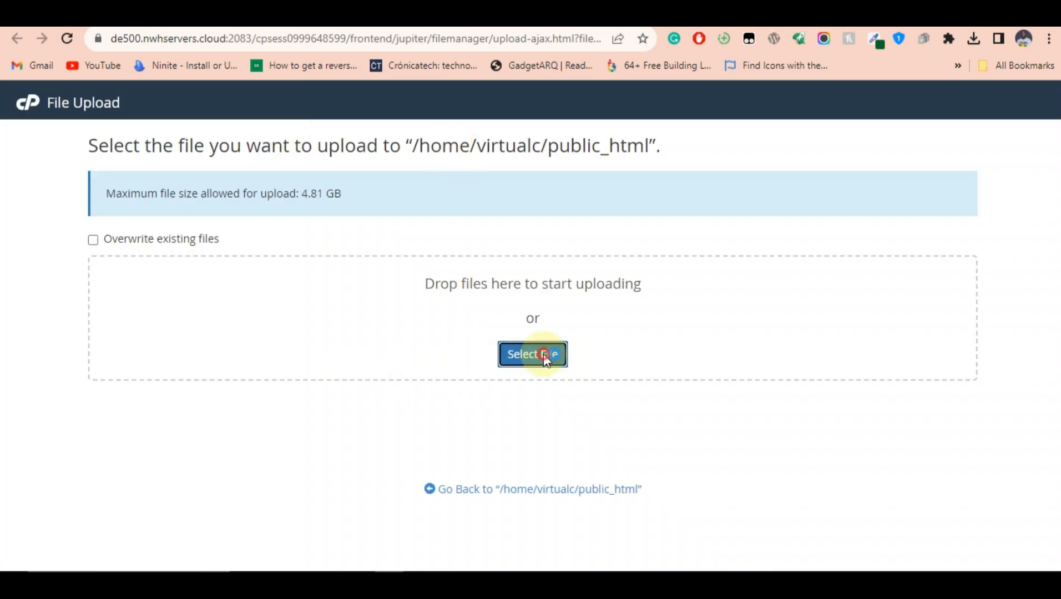
pyautogui.scroll(-5, 267, 162)
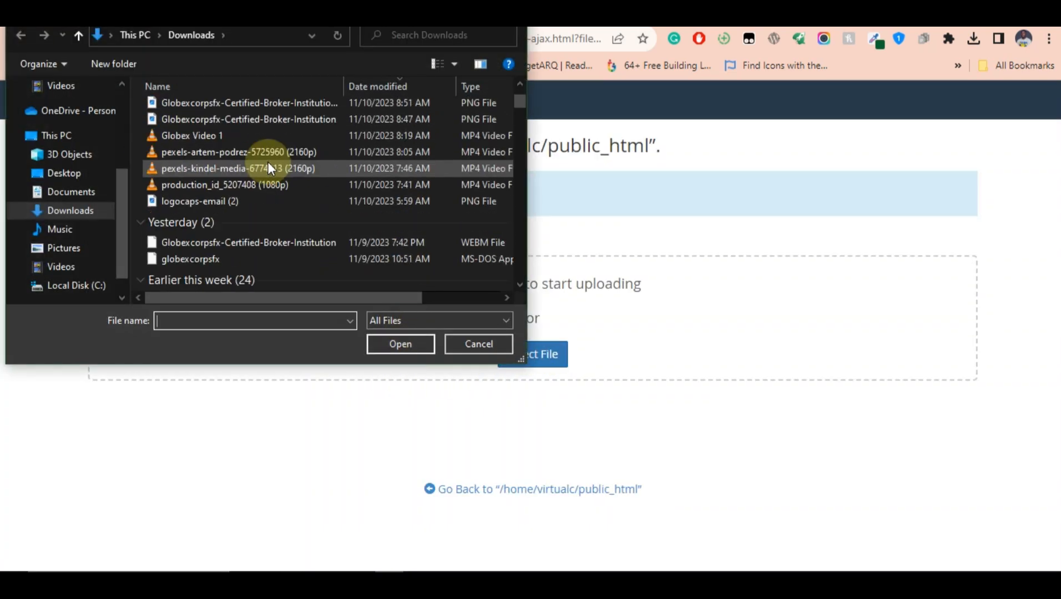
pyautogui.scroll(-8, 268, 161)
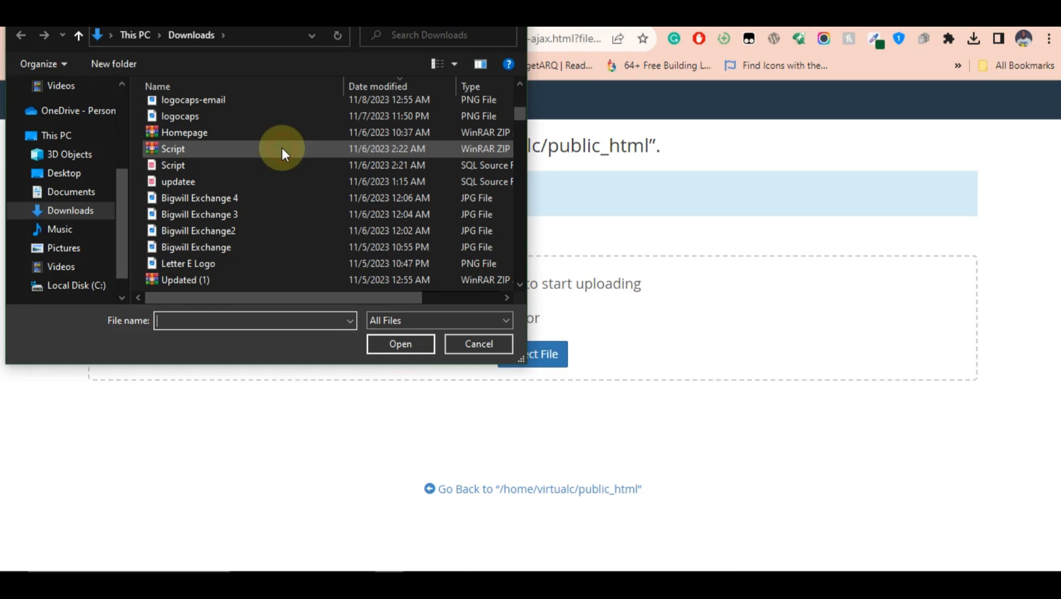
pyautogui.click(282, 148)
pyautogui.click(415, 339)
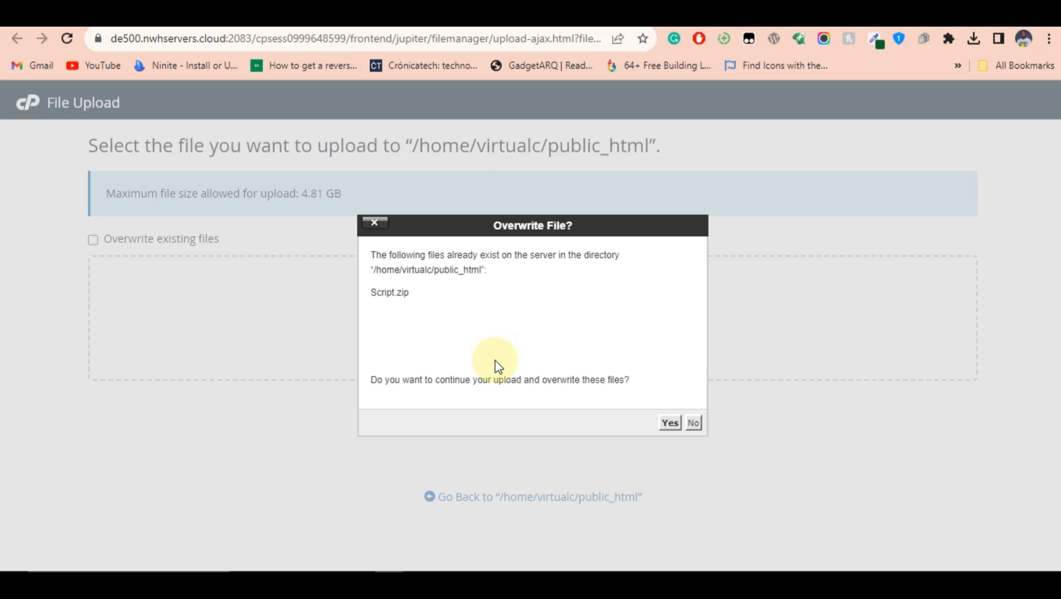
pyautogui.click(694, 424)
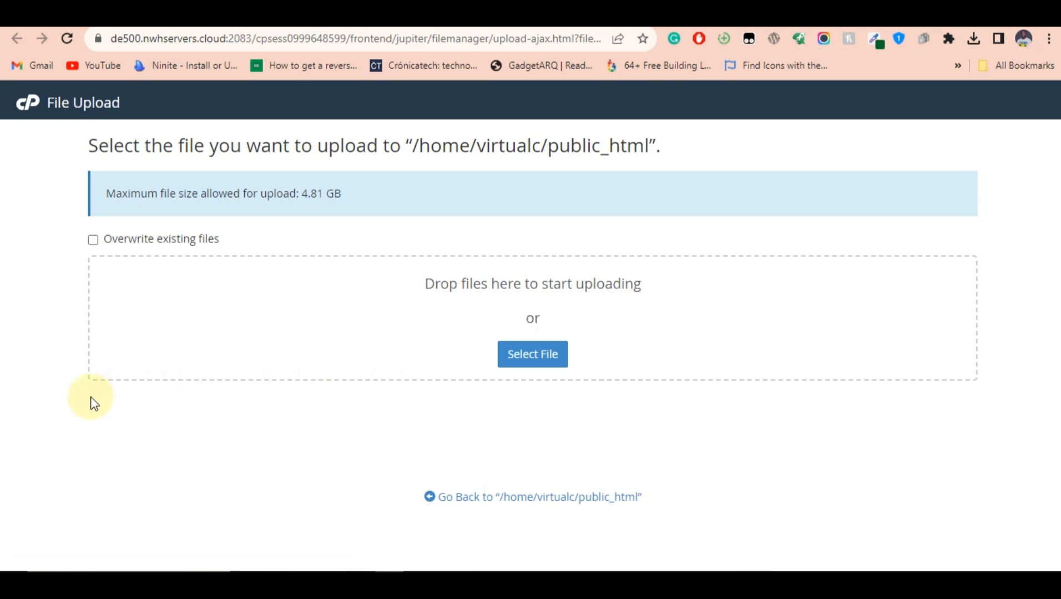
pyautogui.click(500, 498)
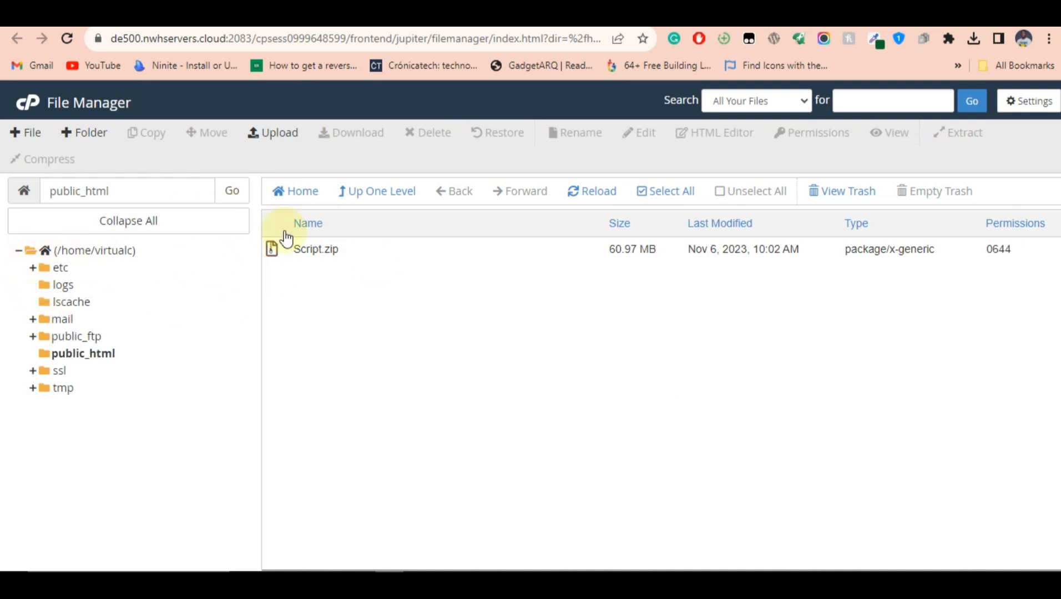
pyautogui.click(145, 13)
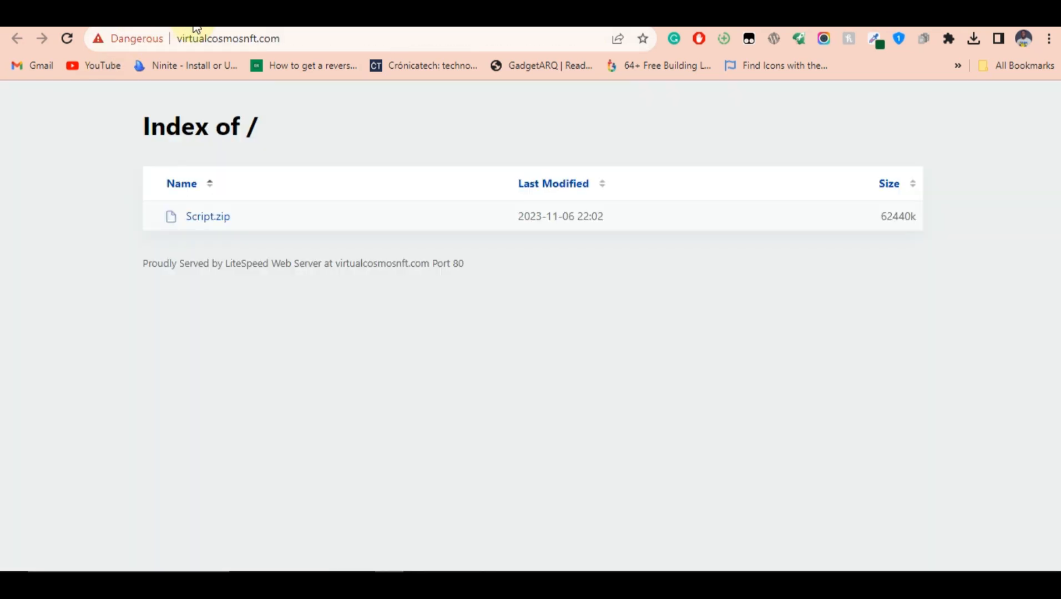
# Reload virtualcosmosnft.com to confirm it still lists only Script.zip
pyautogui.click(63, 41)
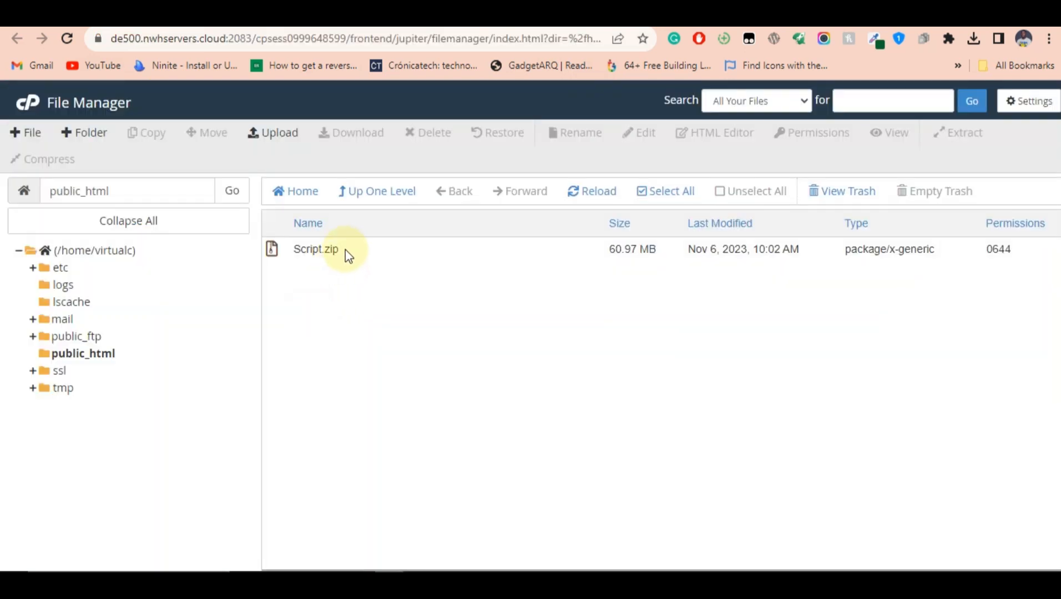
# Extract Script.zip into public_html, adding the api, core and dannadmin folders, then return to cPanel home
pyautogui.click(344, 249)
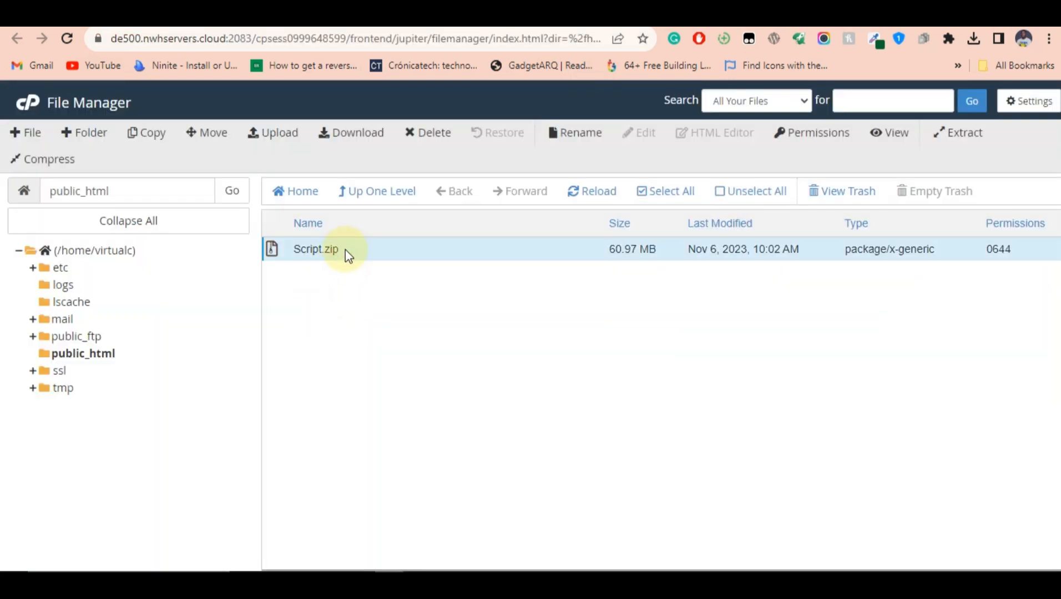
pyautogui.rightClick(344, 250)
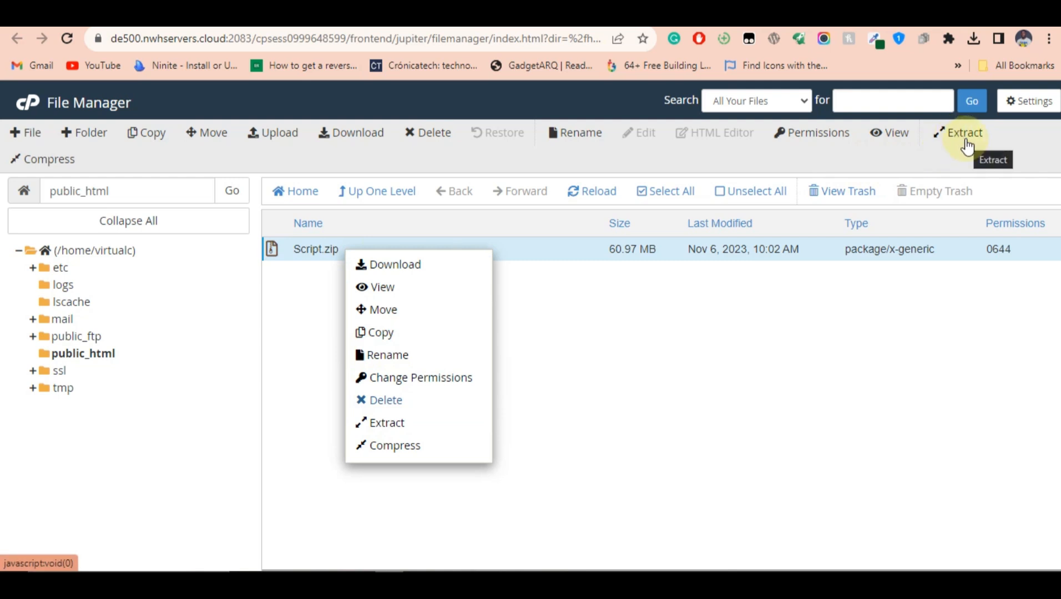
pyautogui.click(411, 426)
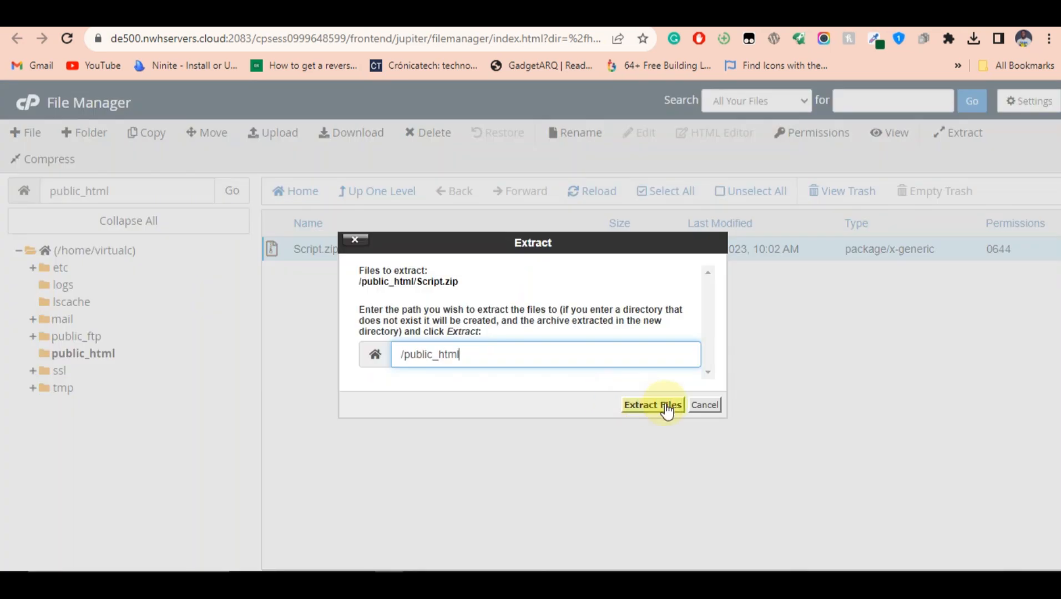
pyautogui.click(666, 410)
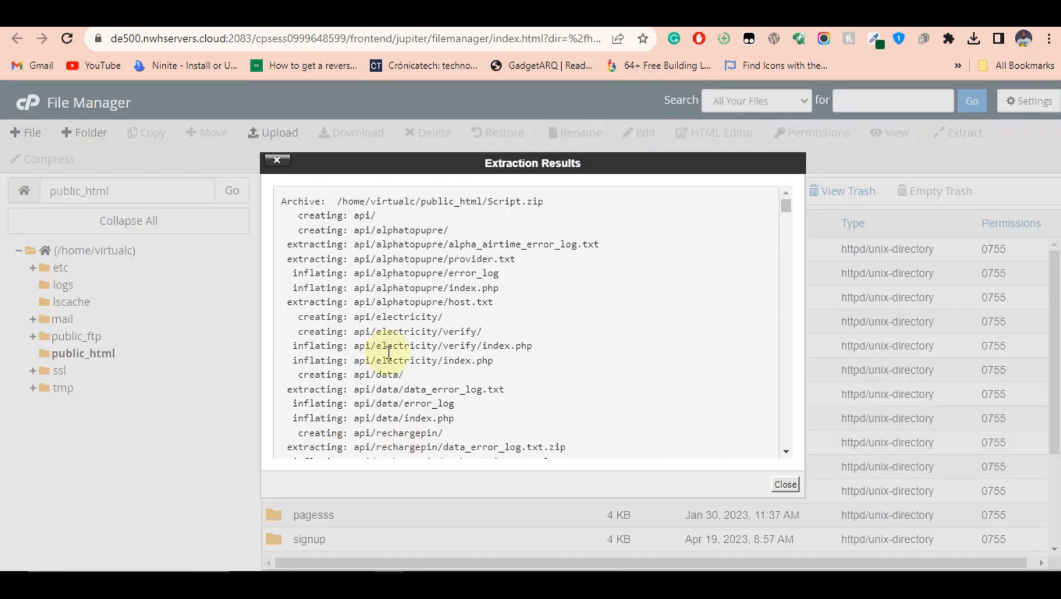
pyautogui.scroll(-12, 516, 333)
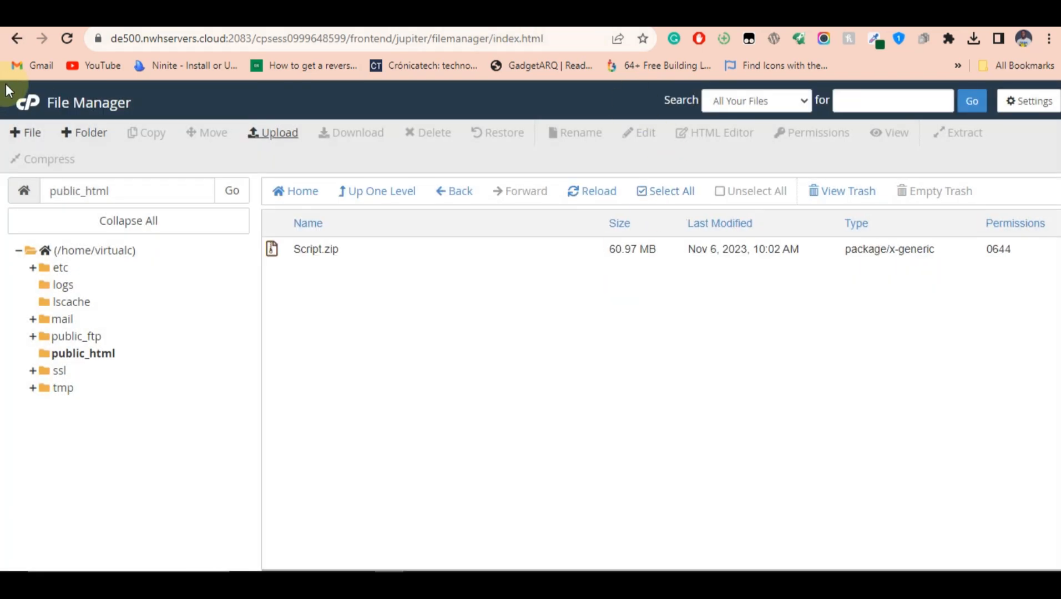
pyautogui.click(21, 108)
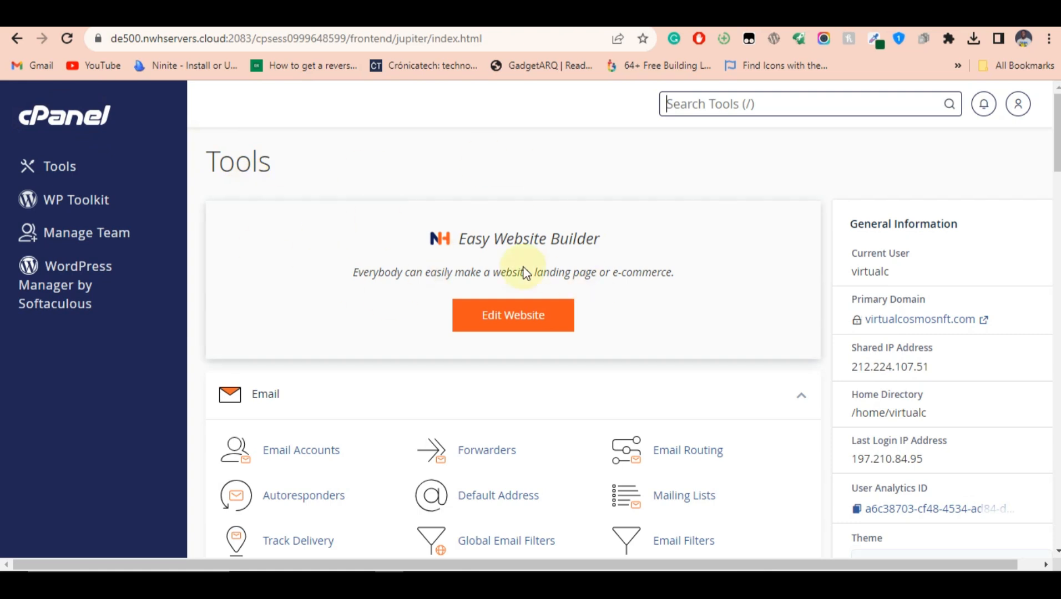
# Create the MySQL database virtualc_tutorial by entering 'tutorial' on the MySQL Databases page
pyautogui.scroll(-3, 315, 274)
pyautogui.scroll(-4, 315, 275)
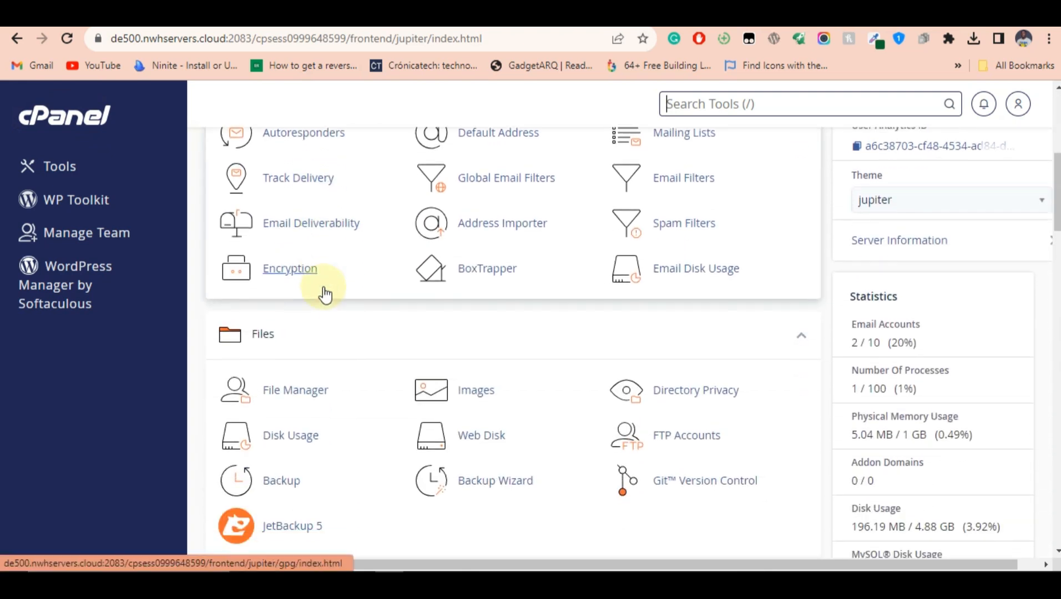
pyautogui.scroll(-6, 325, 294)
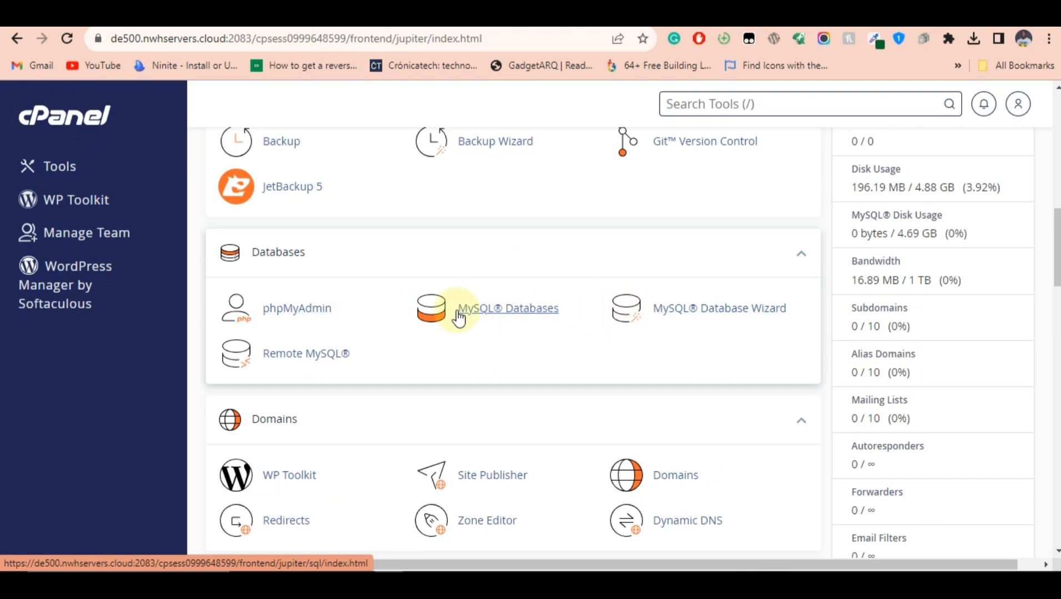
pyautogui.click(499, 312)
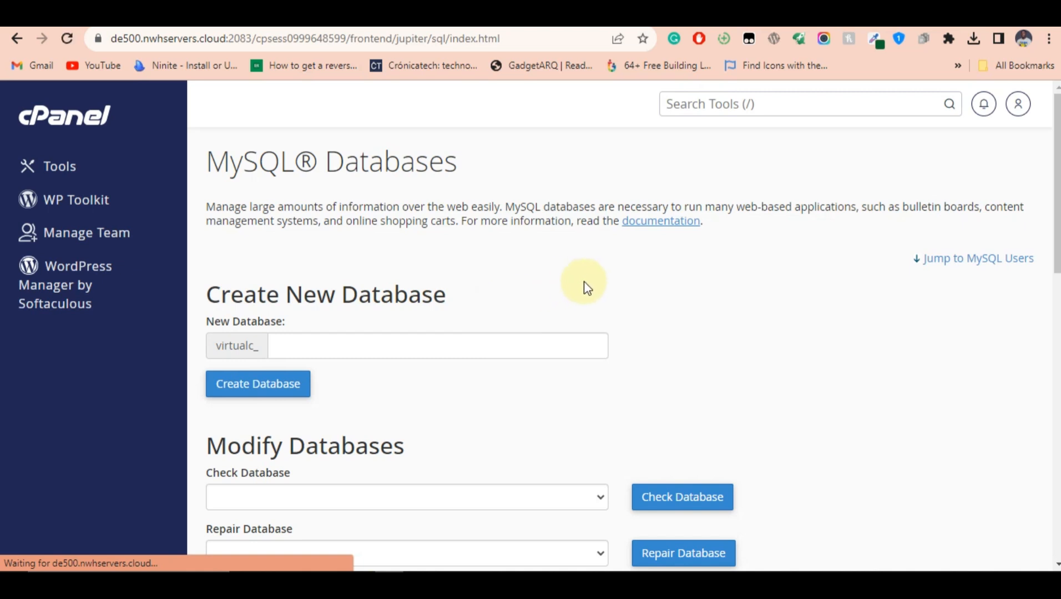
pyautogui.scroll(-3, 610, 285)
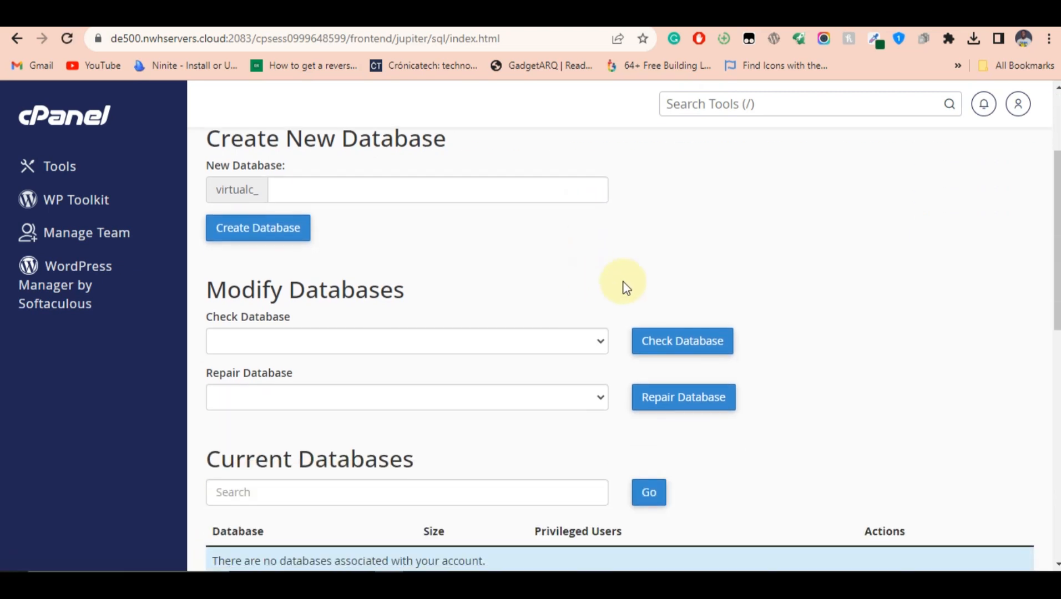
pyautogui.click(360, 185)
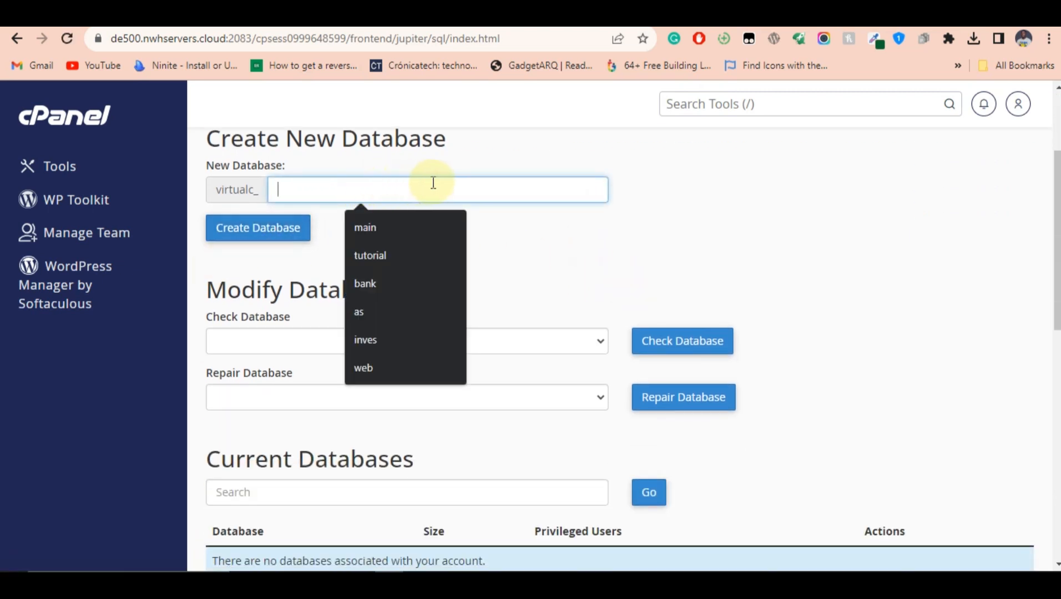
pyautogui.click(371, 254)
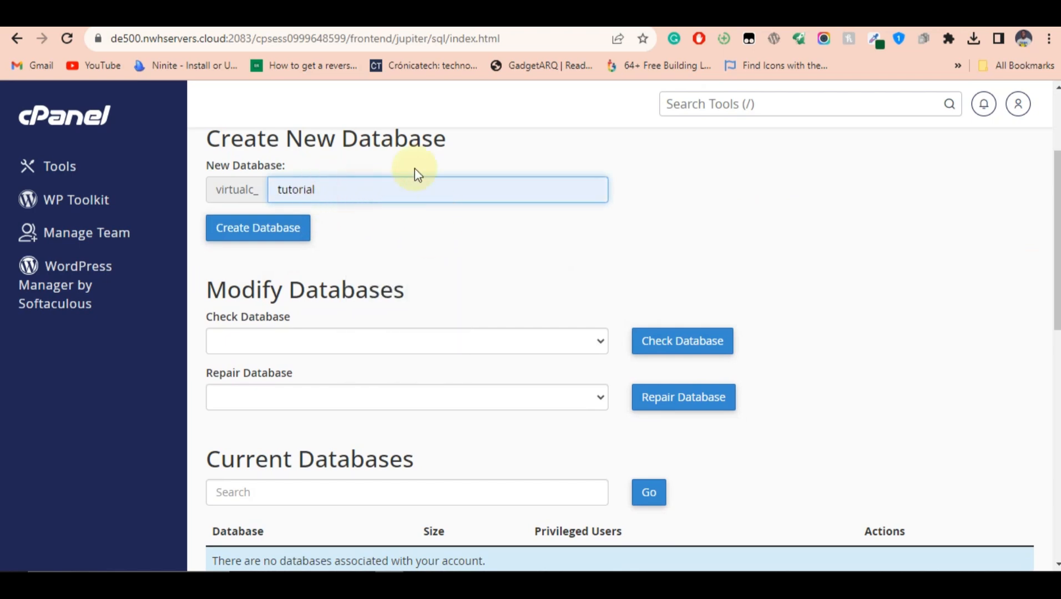
pyautogui.click(248, 237)
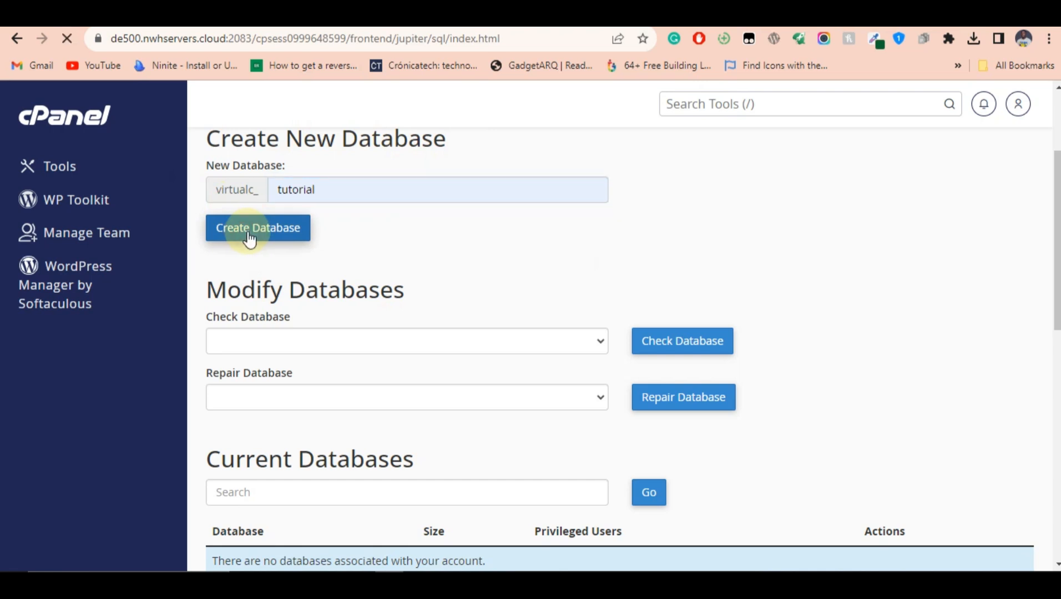
pyautogui.click(628, 277)
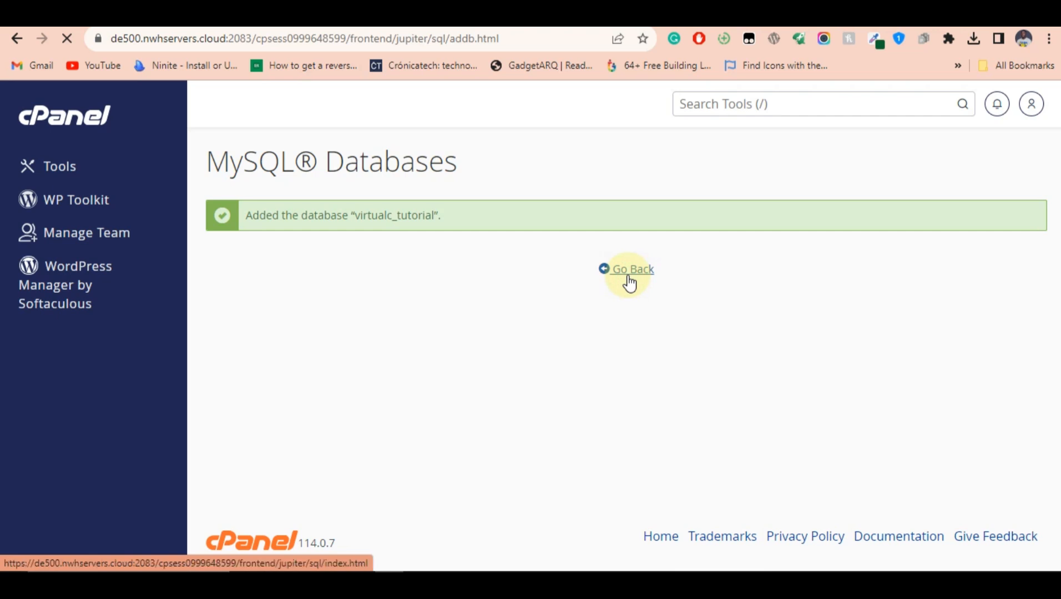
pyautogui.scroll(-2, 549, 259)
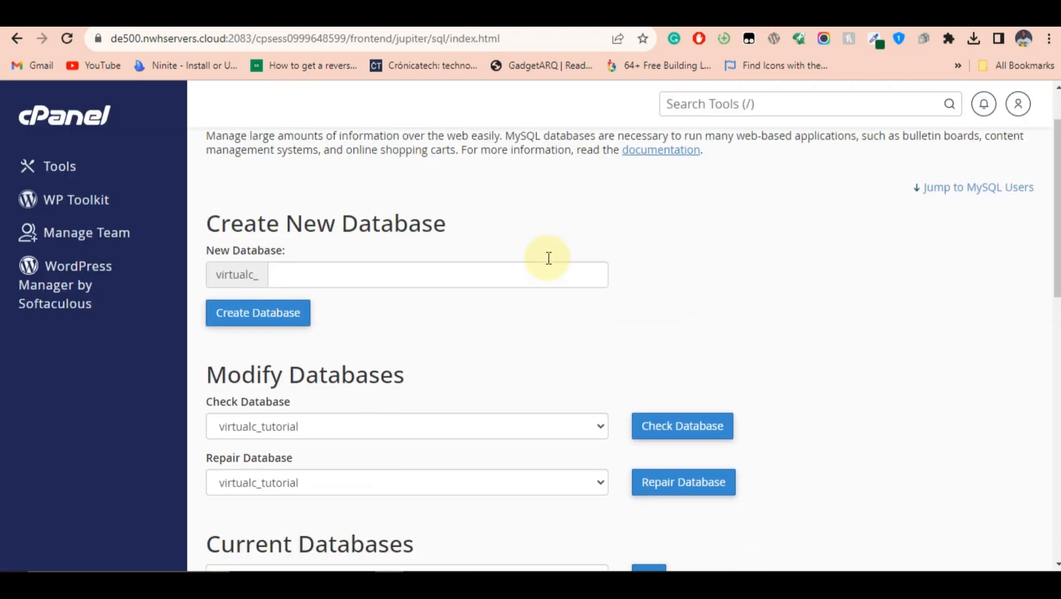
pyautogui.scroll(-15, 548, 258)
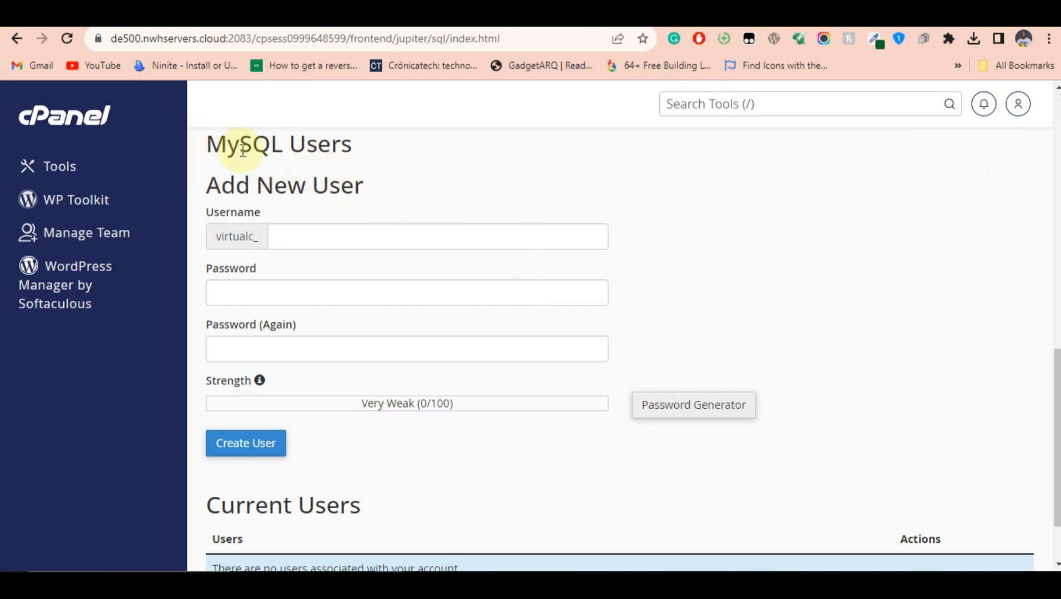
# Enter username 'tutorial' and save a generated strong password into a Notepad note
pyautogui.click(337, 231)
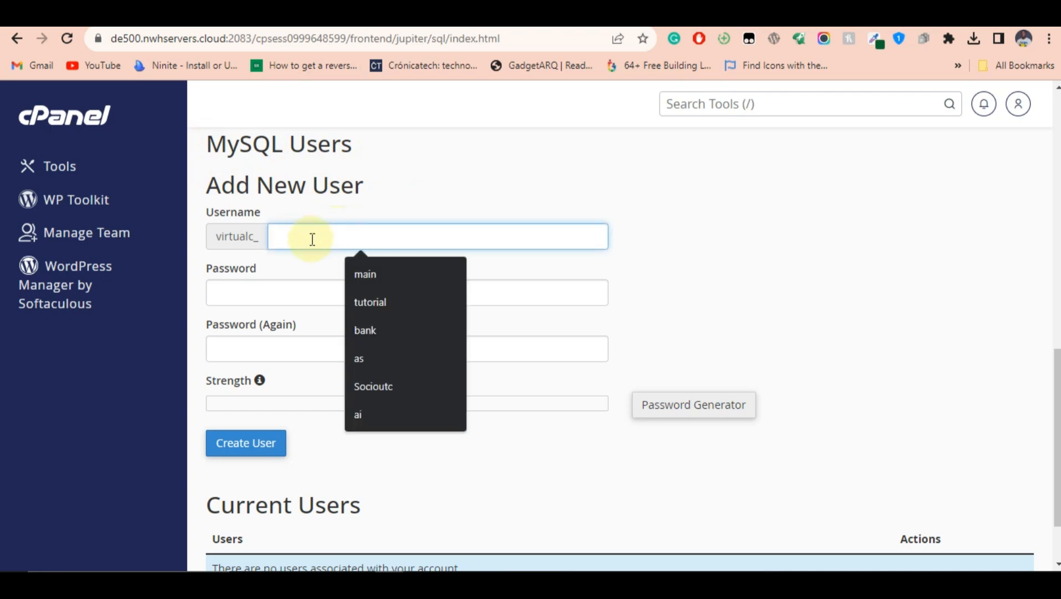
pyautogui.click(401, 306)
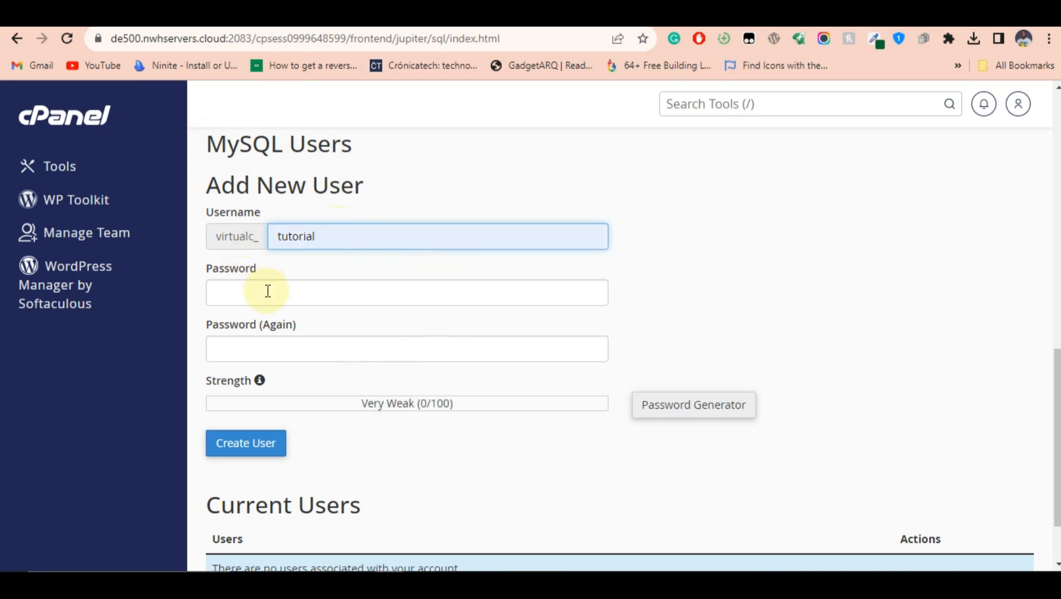
pyautogui.click(666, 408)
pyautogui.tripleClick(453, 274)
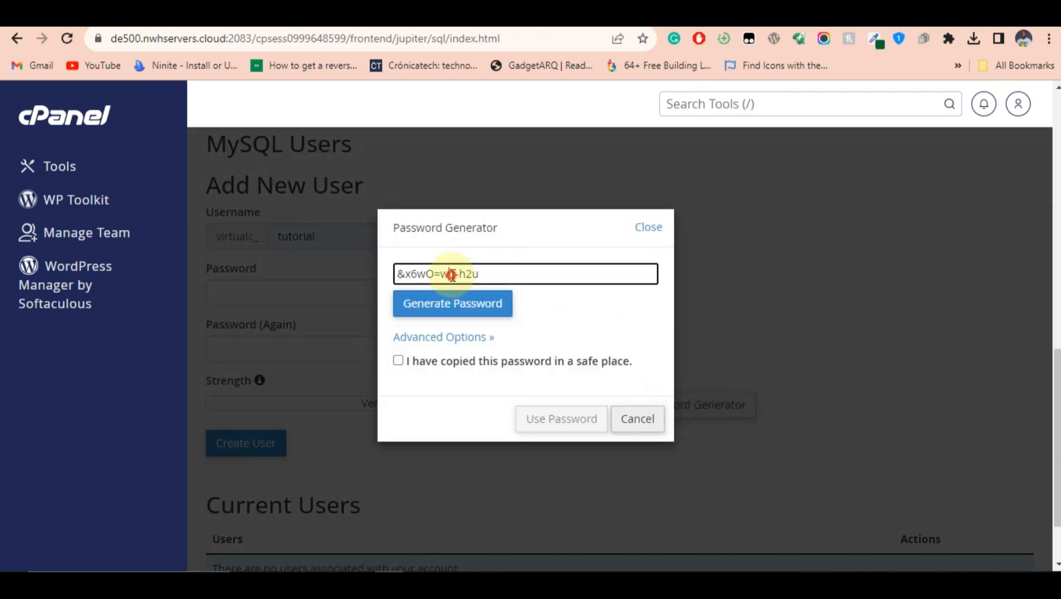
pyautogui.rightClick(453, 274)
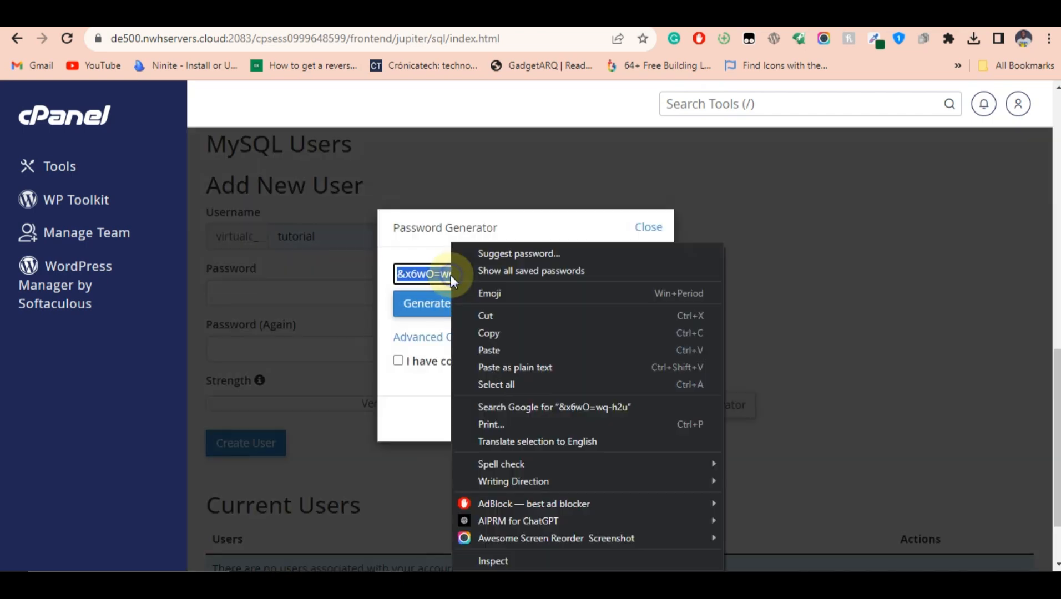
pyautogui.click(502, 334)
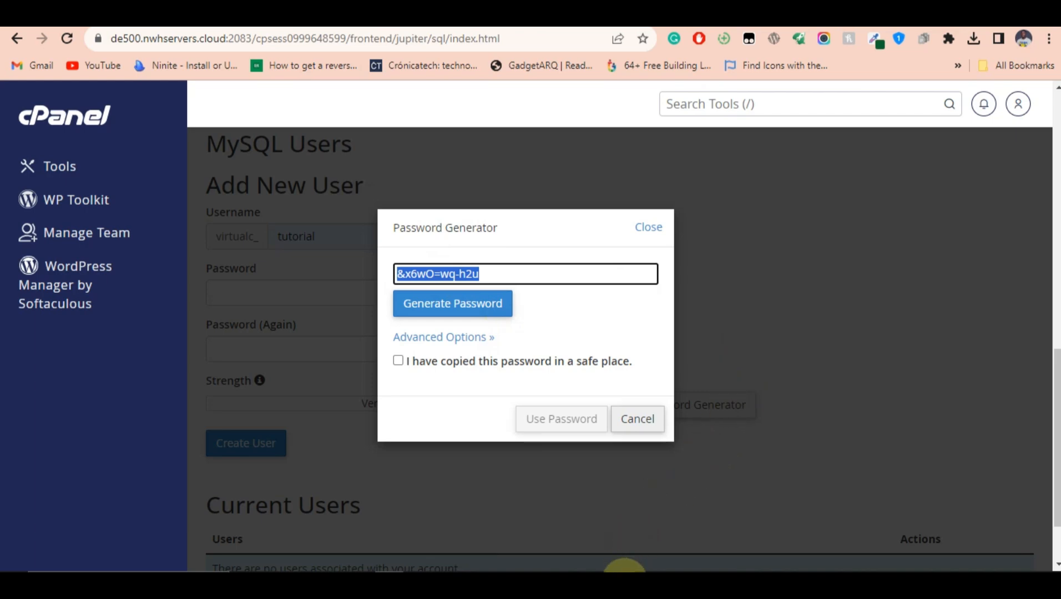
pyautogui.click(627, 577)
pyautogui.click(446, 240)
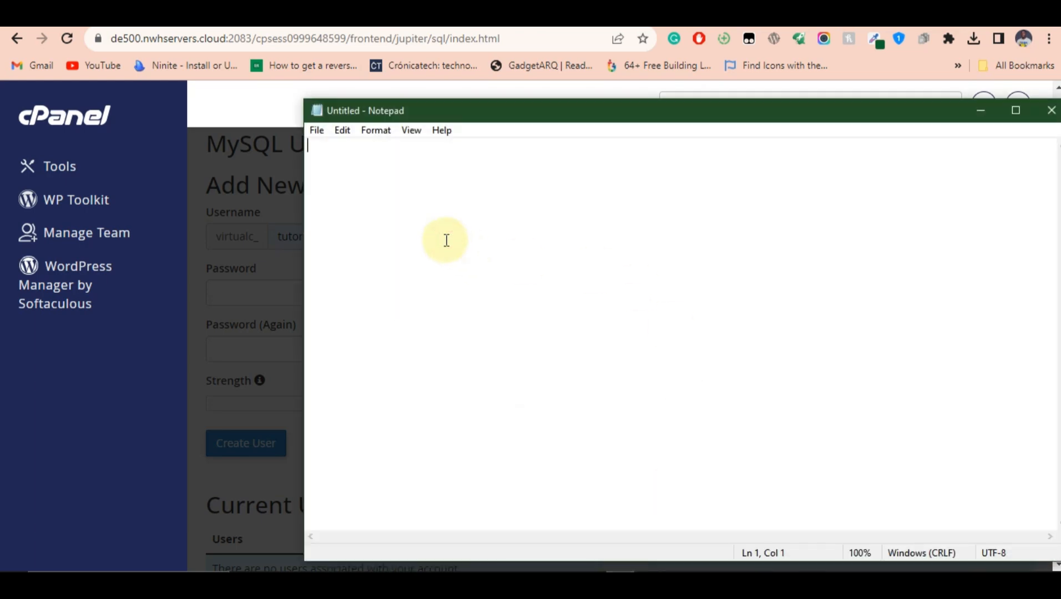
pyautogui.hotkey('ctrl', 'v')
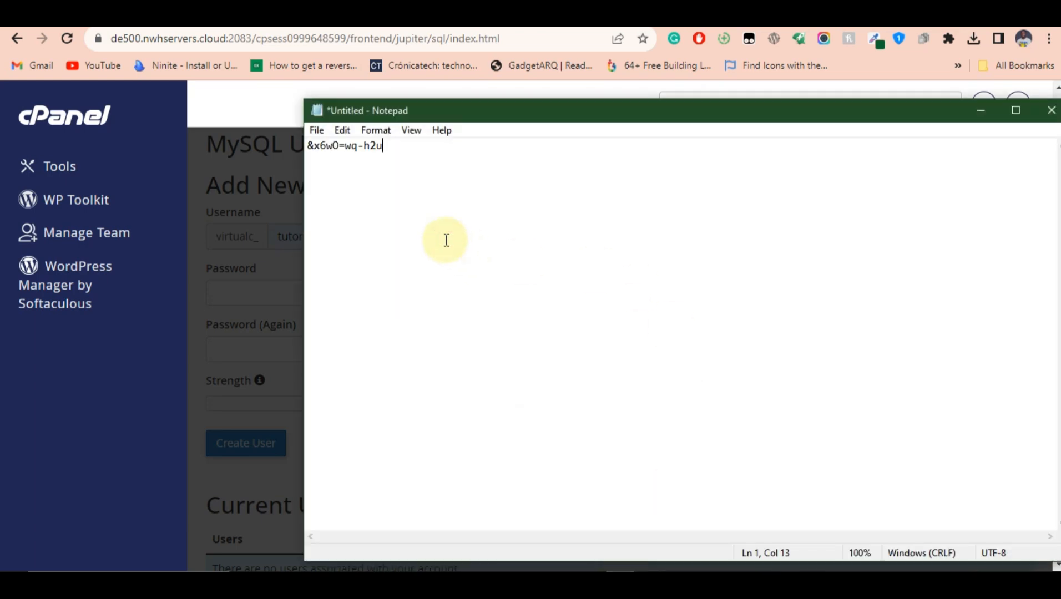
pyautogui.click(979, 114)
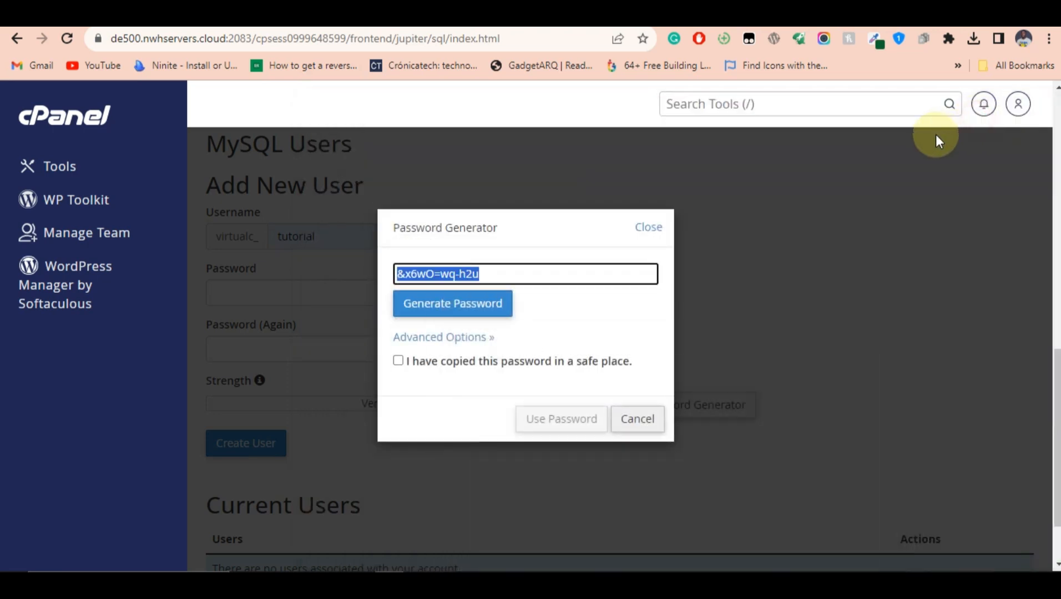
# Apply the generated password and create the virtualc_tutorial MySQL user
pyautogui.click(398, 361)
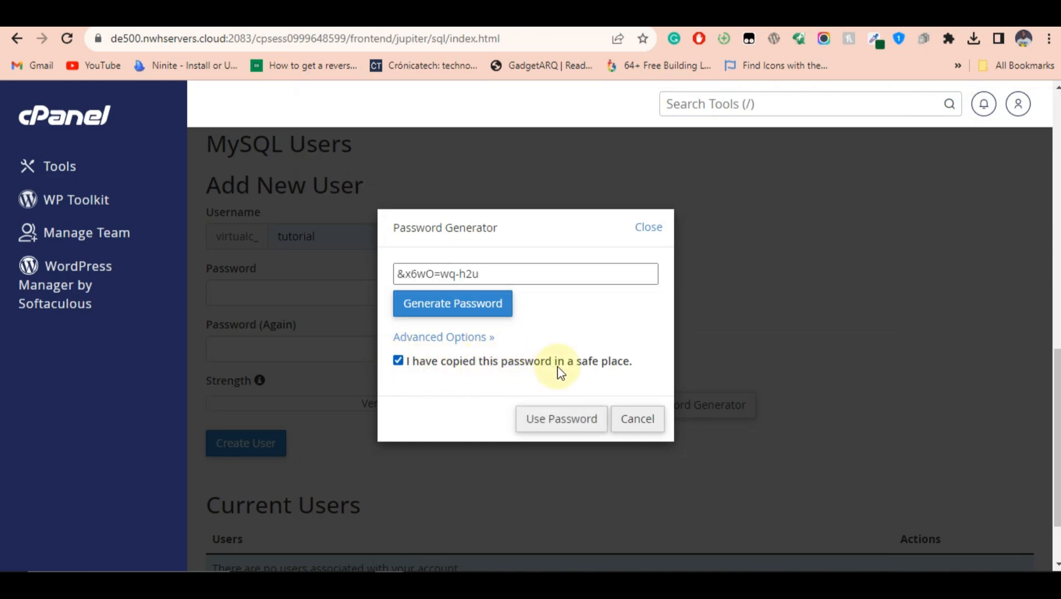
pyautogui.click(579, 423)
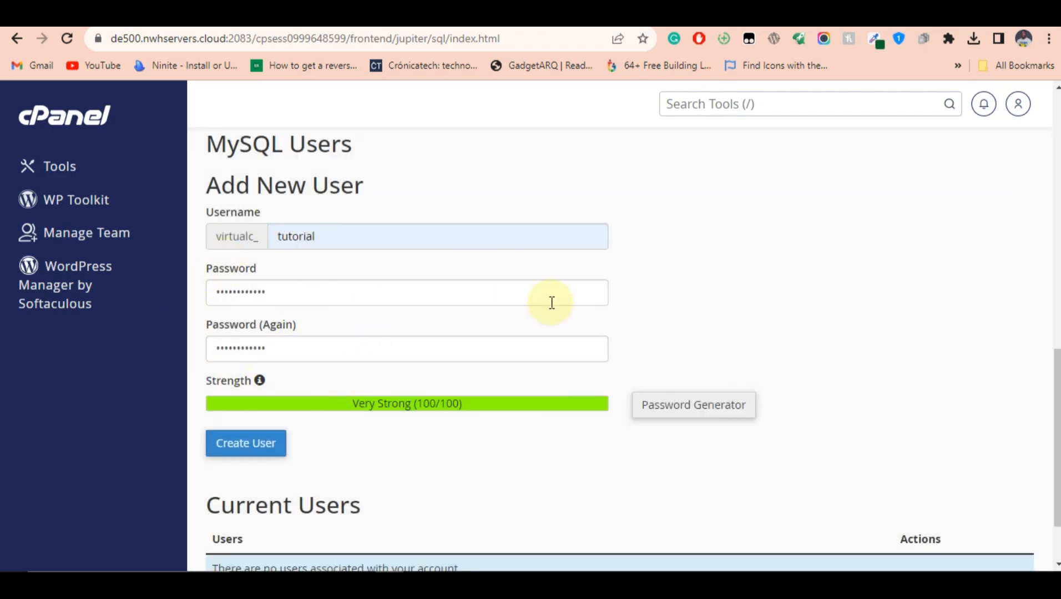
pyautogui.click(231, 448)
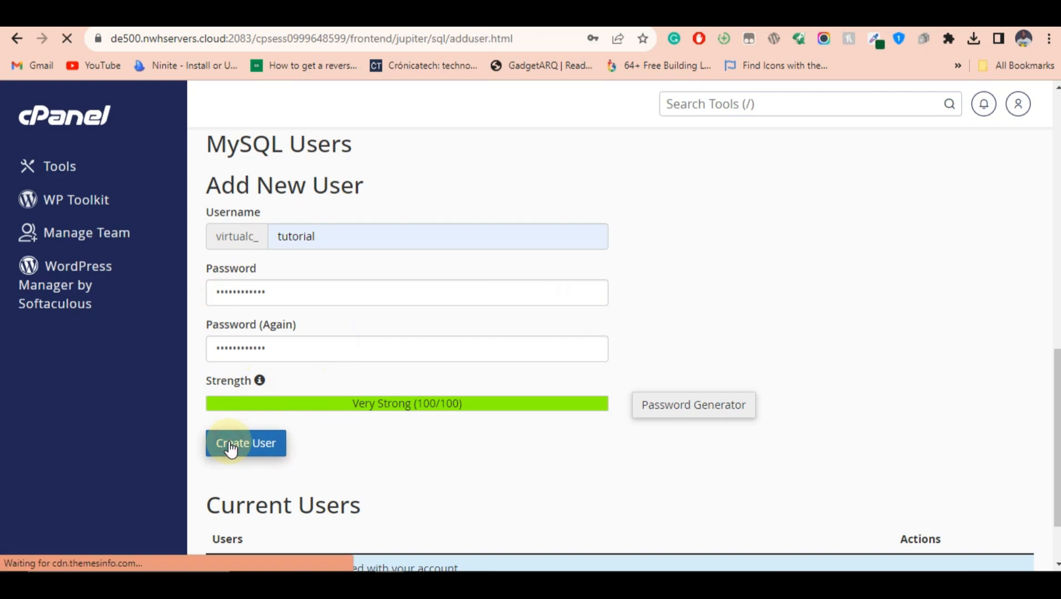
pyautogui.click(629, 274)
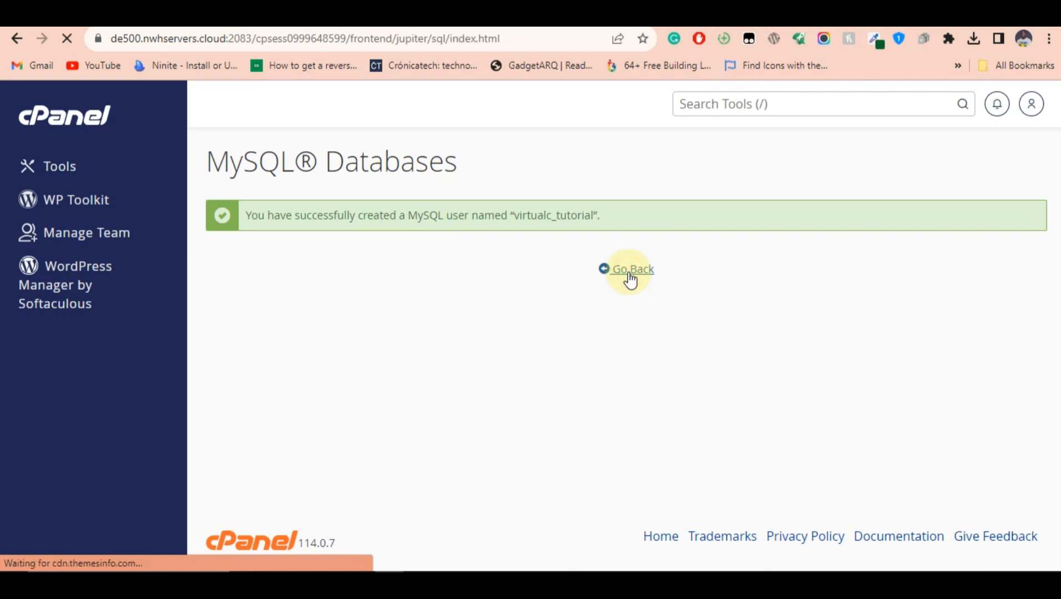
pyautogui.scroll(-15, 630, 279)
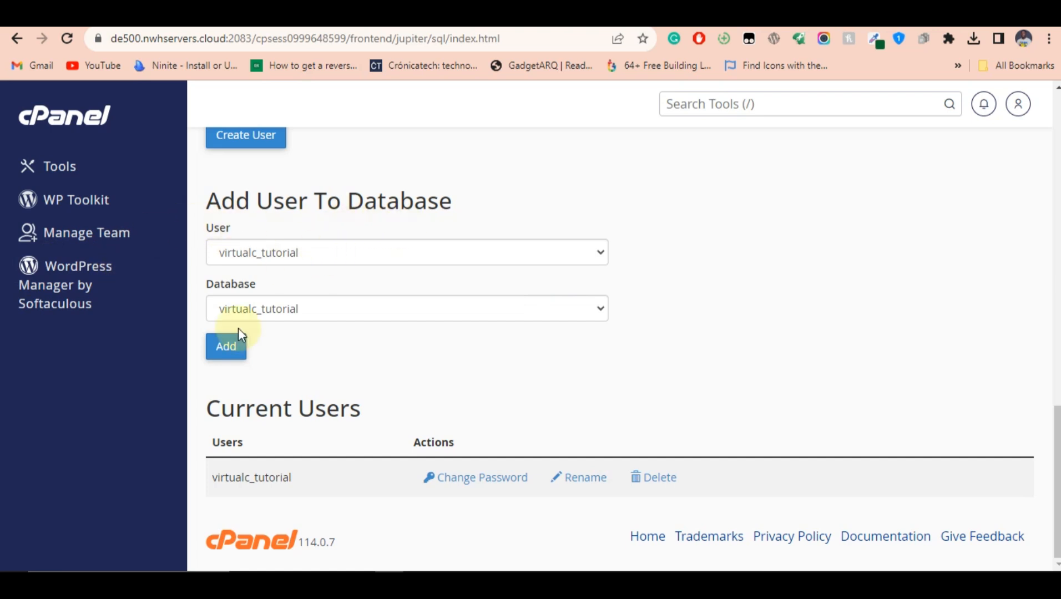
# Add user virtualc_tutorial to database virtualc_tutorial with ALL PRIVILEGES
pyautogui.click(216, 344)
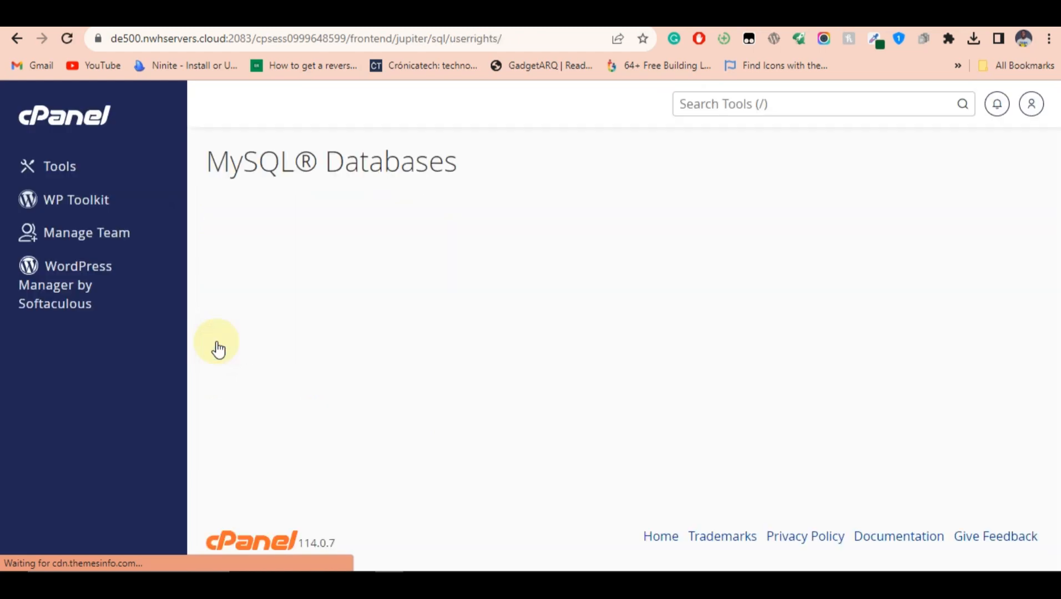
pyautogui.scroll(-3, 402, 240)
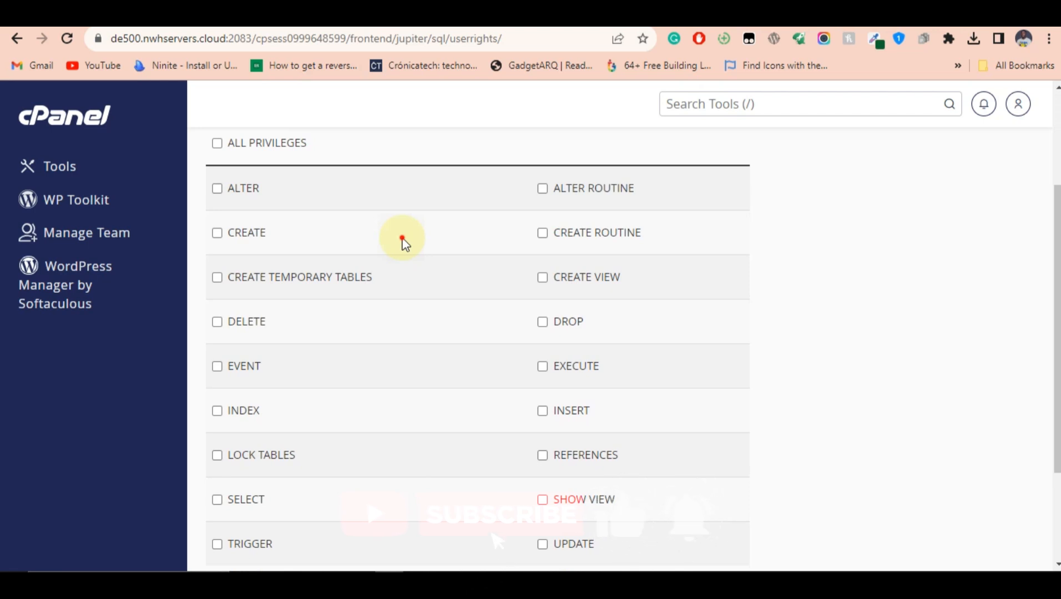
pyautogui.scroll(-1, 402, 240)
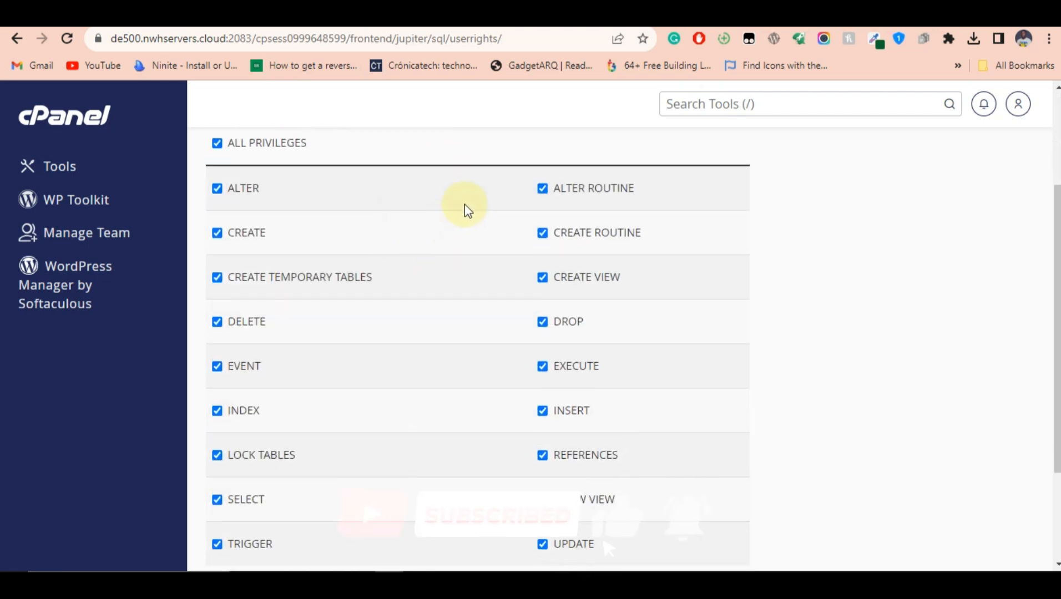
pyautogui.scroll(1, 311, 188)
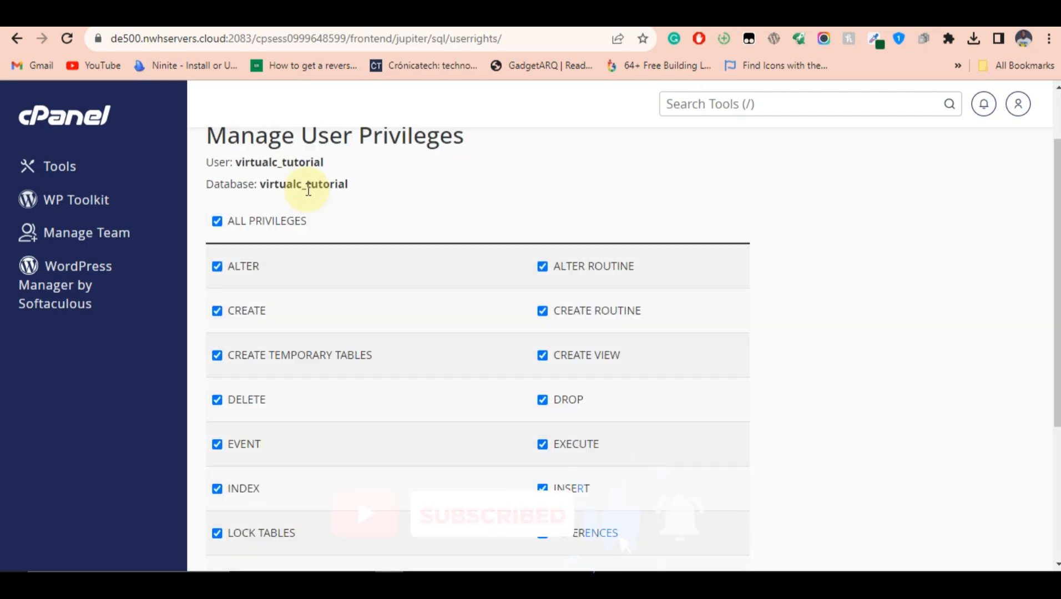
pyautogui.scroll(-3, 309, 188)
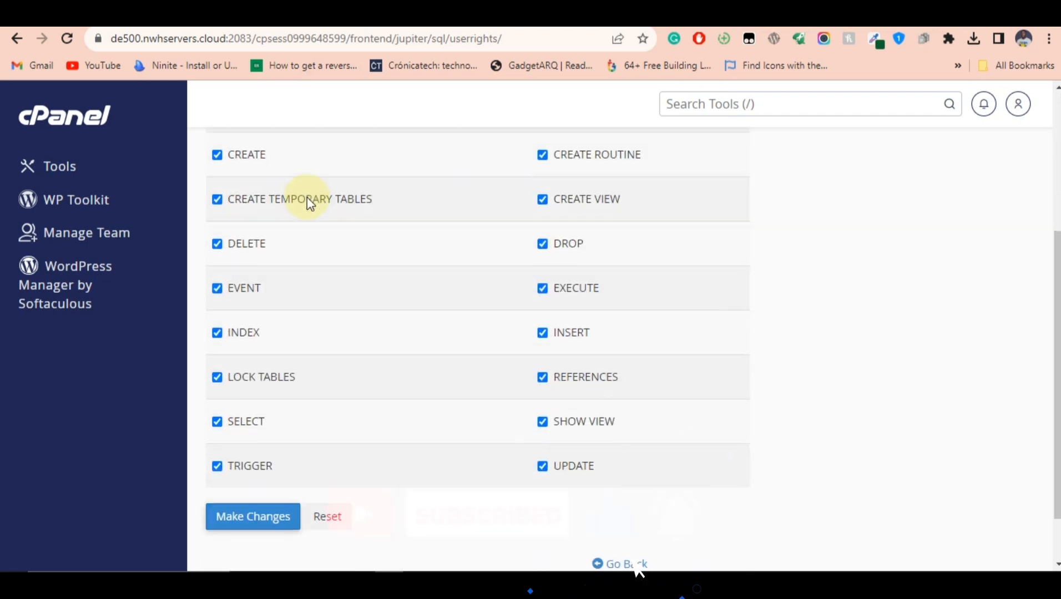
pyautogui.click(233, 511)
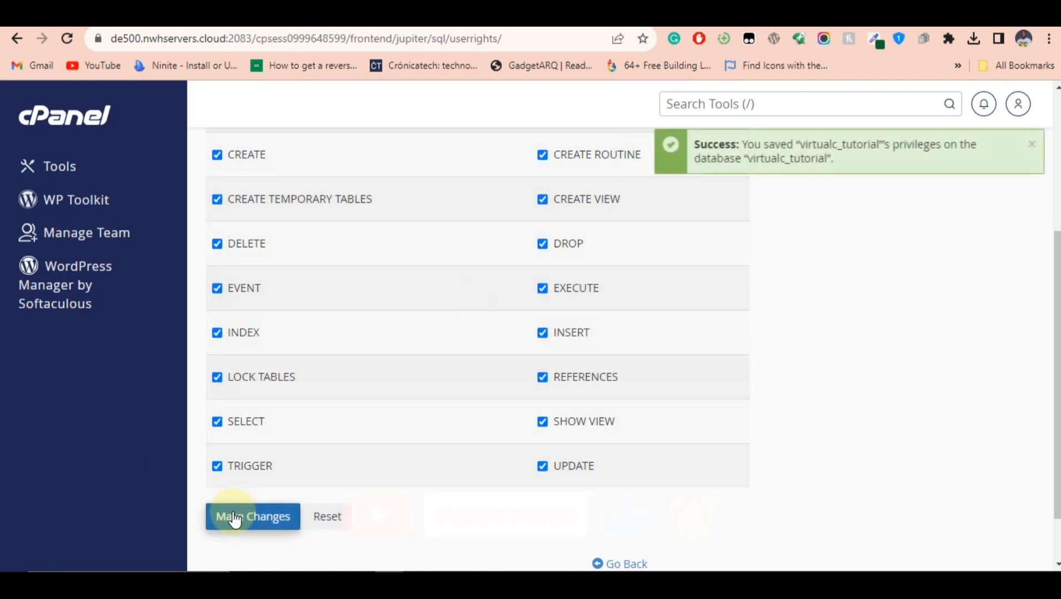
pyautogui.scroll(5, 471, 444)
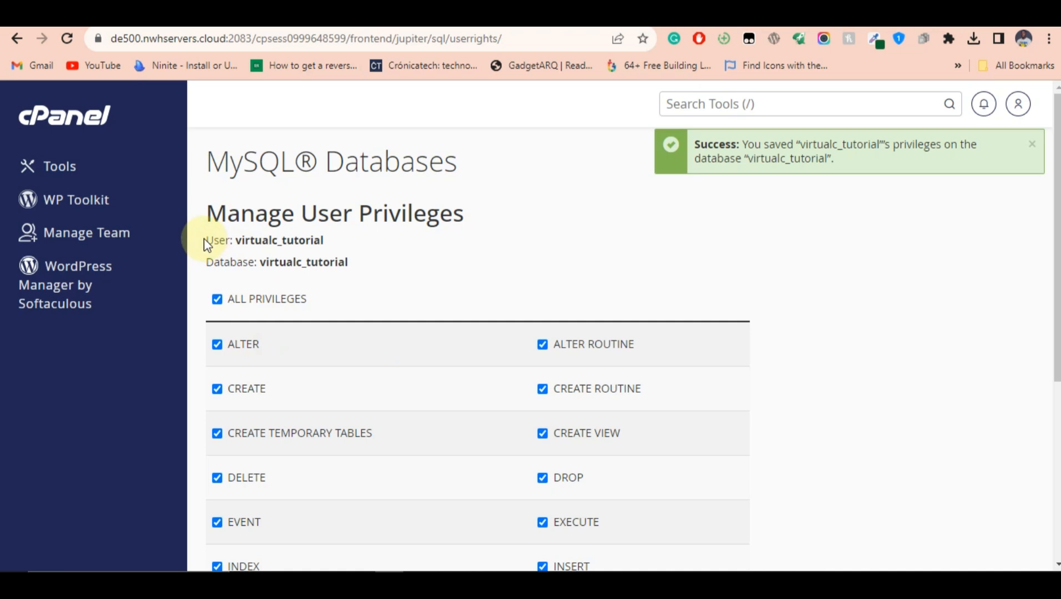
# Copy the virtualc_tutorial User and Database lines into Notepad on a new line below the password
pyautogui.moveTo(208, 240); pyautogui.dragTo(370, 272)
pyautogui.rightClick(306, 261)
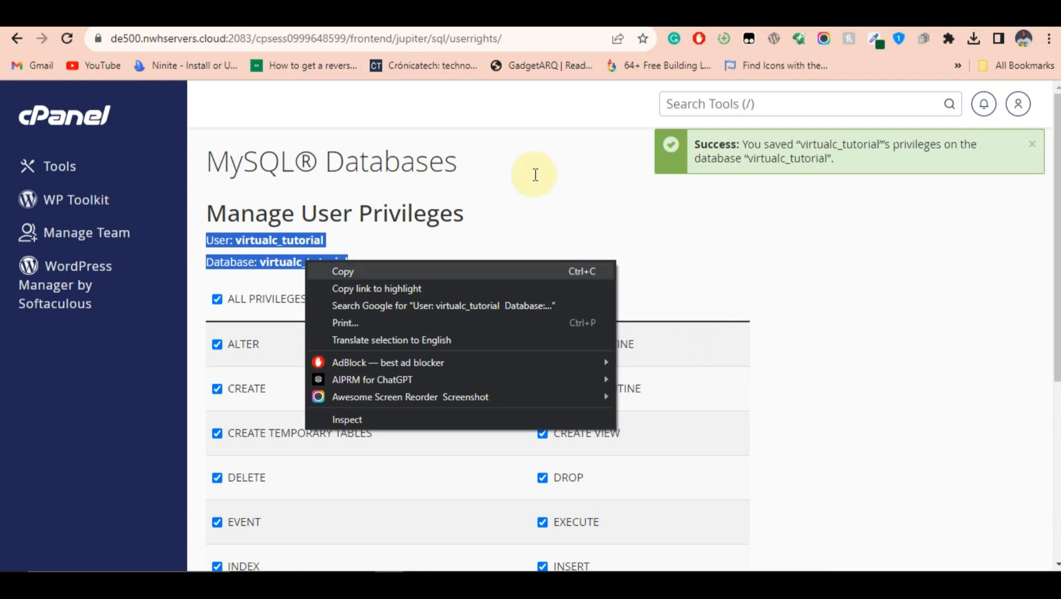
pyautogui.hotkey('alt', 'Tab')
pyautogui.press('Return')
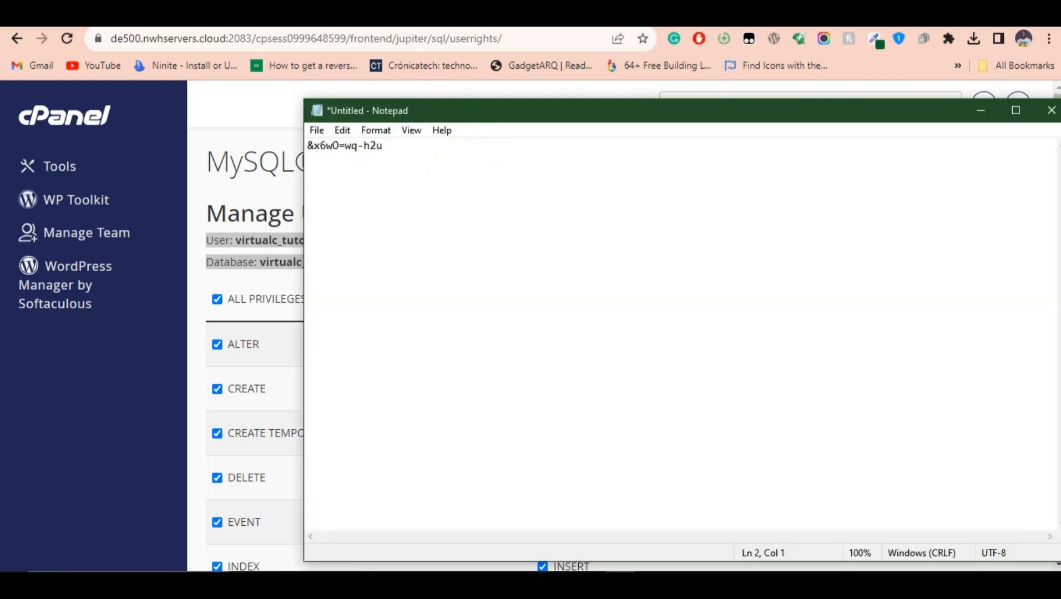
pyautogui.hotkey('ctrl', 'v')
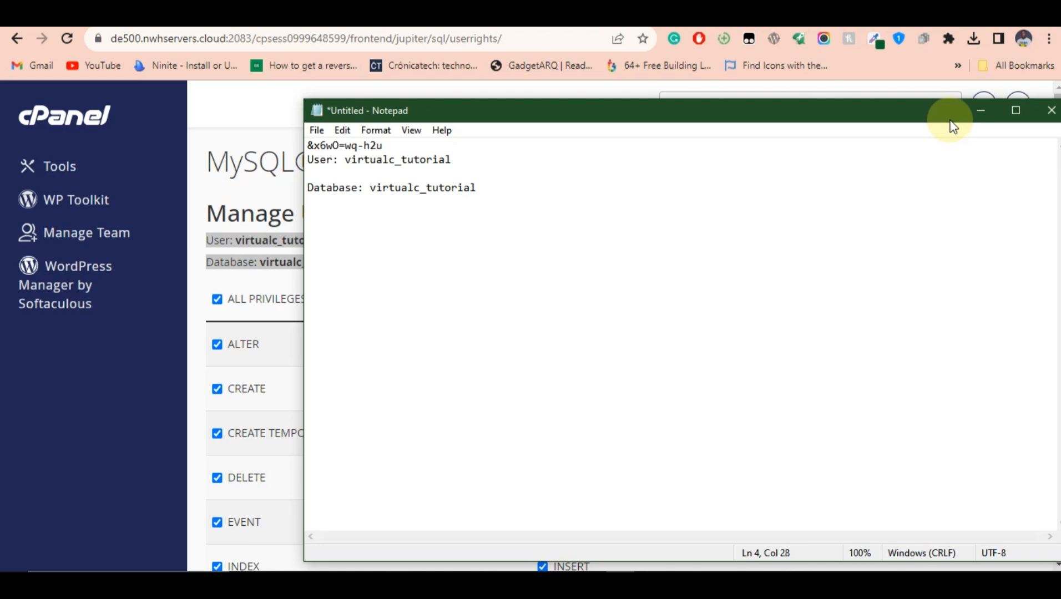
pyautogui.click(974, 109)
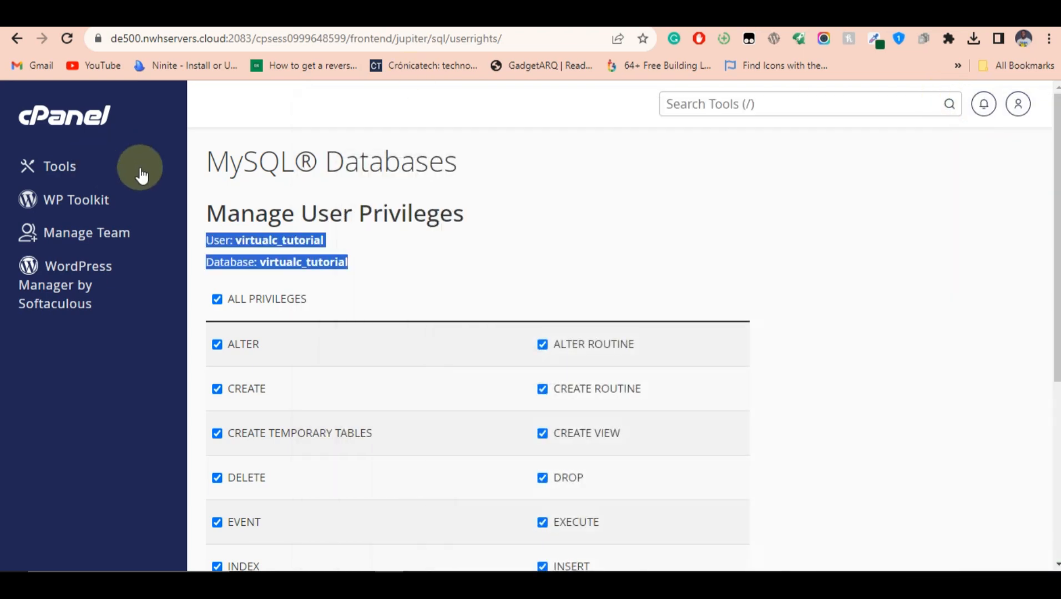
pyautogui.click(28, 122)
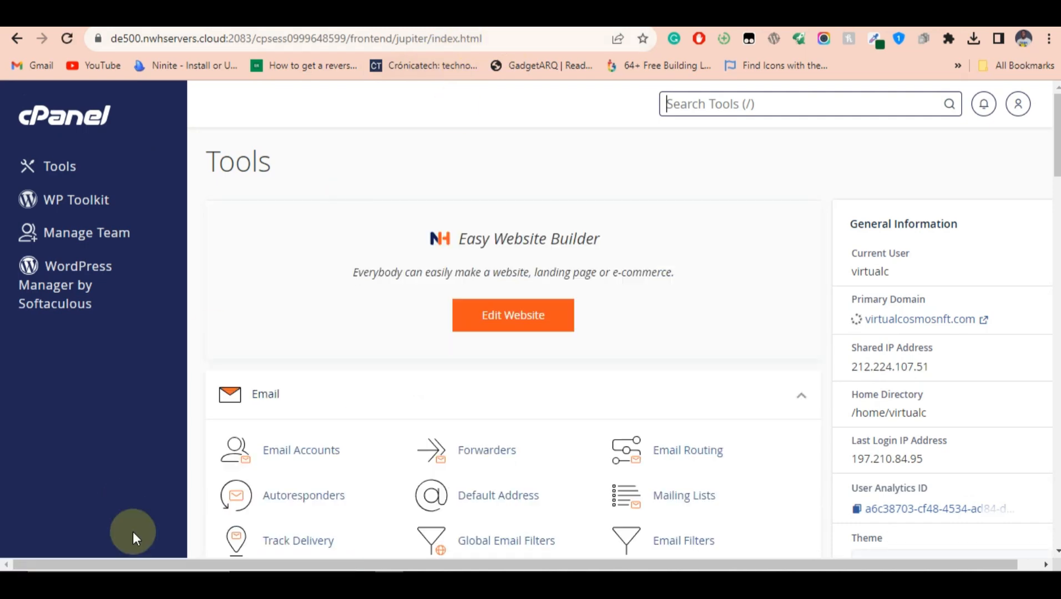
# Browse File Manager to public_html/core/Models and choose Edit on Model.php
pyautogui.scroll(-6, 413, 400)
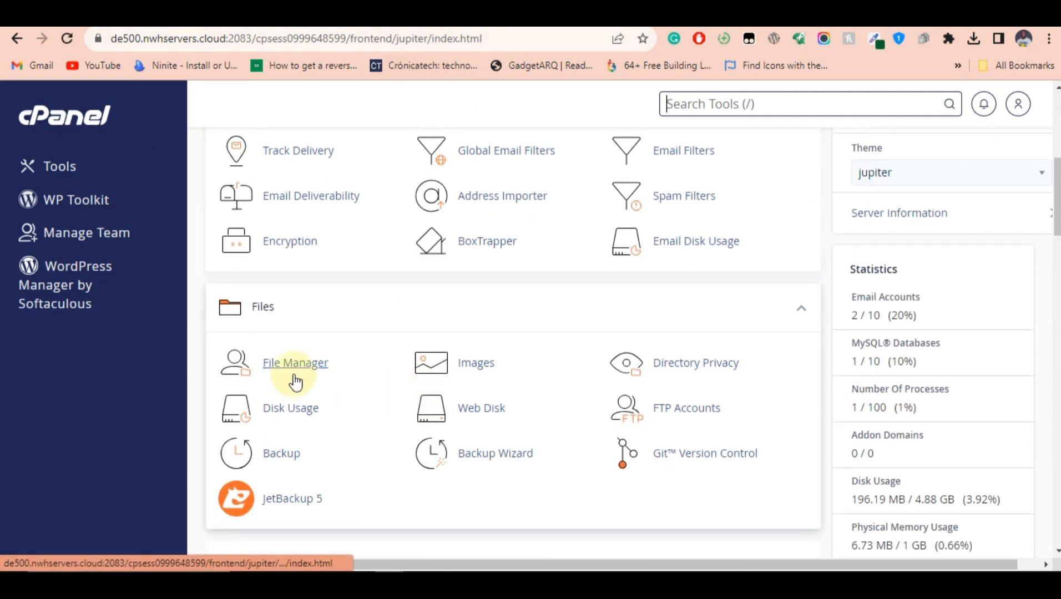
pyautogui.click(295, 364)
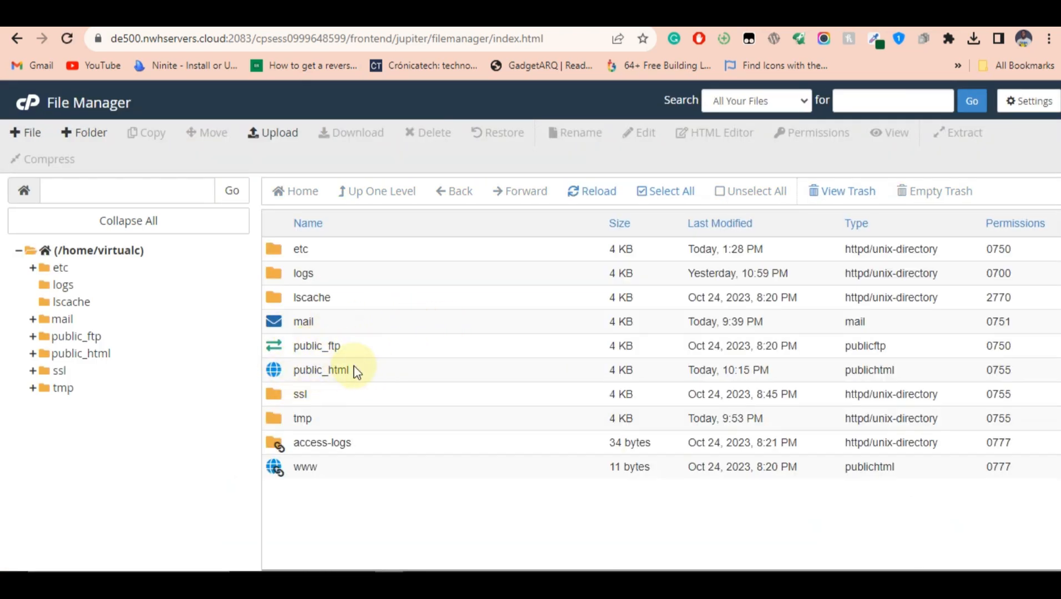
pyautogui.doubleClick(383, 378)
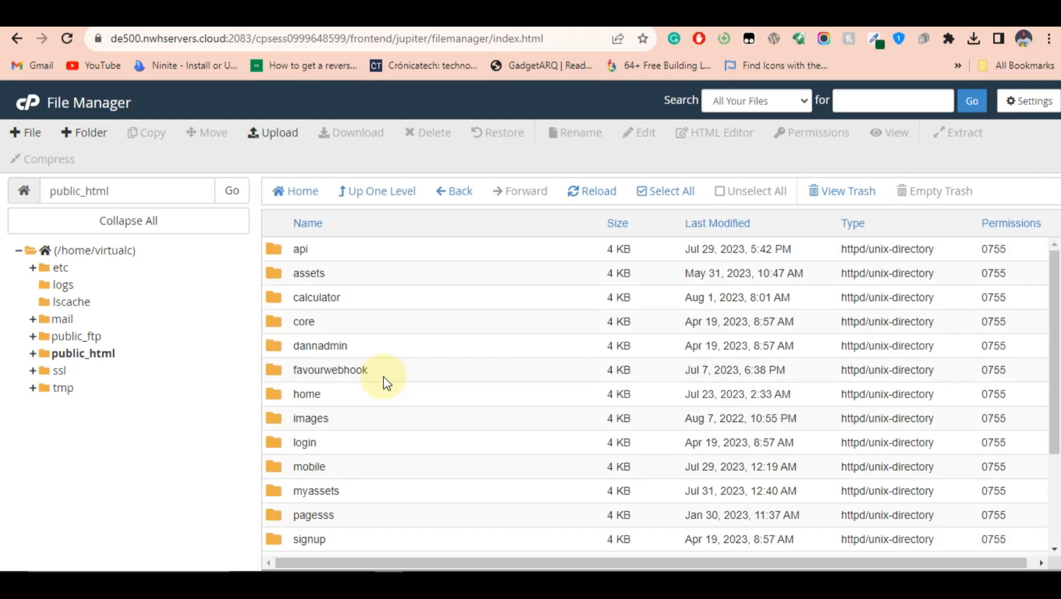
pyautogui.doubleClick(391, 328)
pyautogui.doubleClick(377, 319)
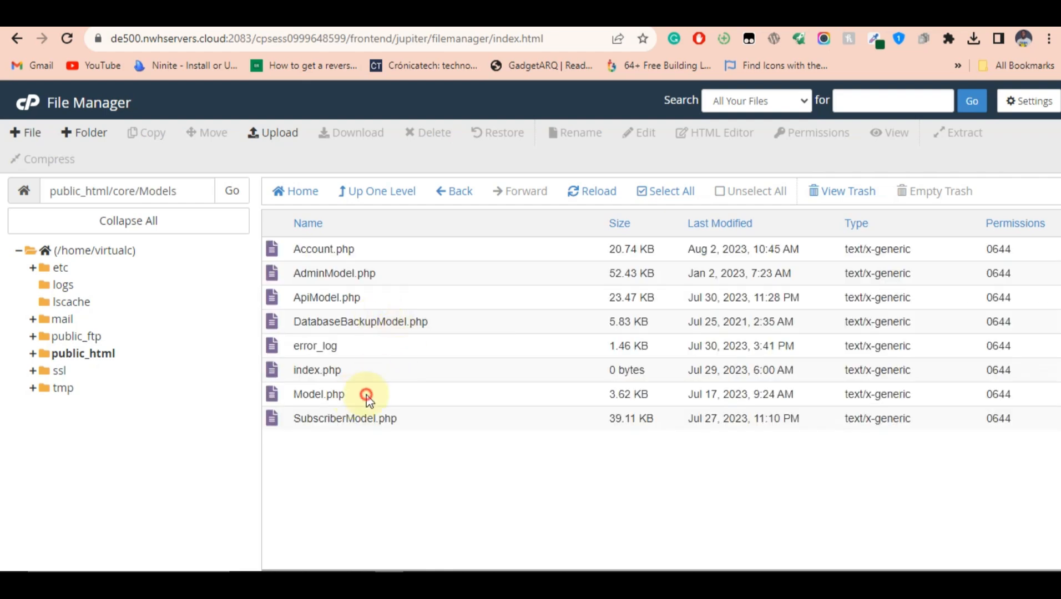
pyautogui.click(366, 395)
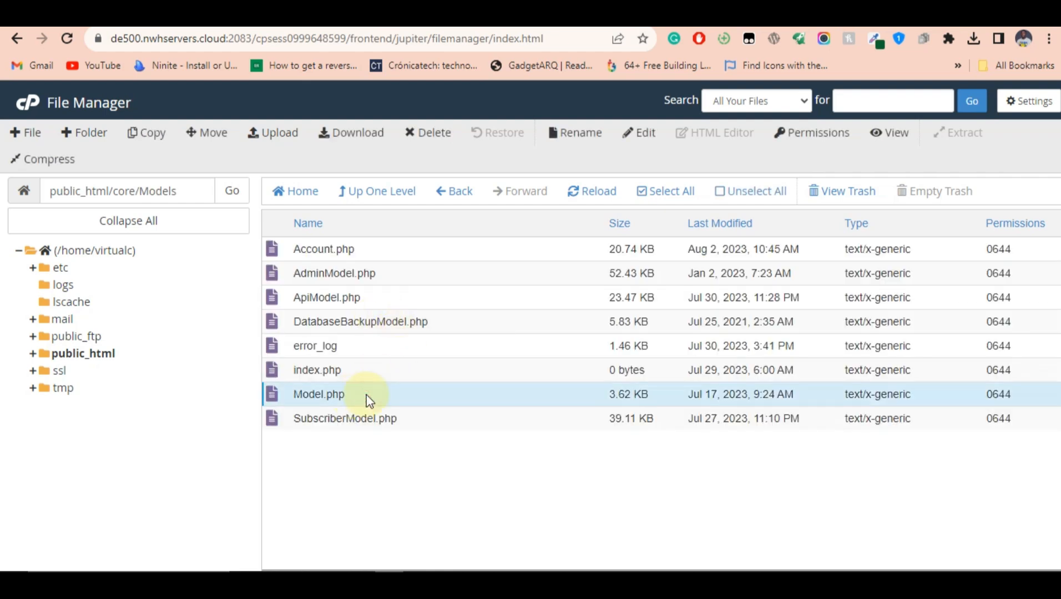
pyautogui.rightClick(369, 399)
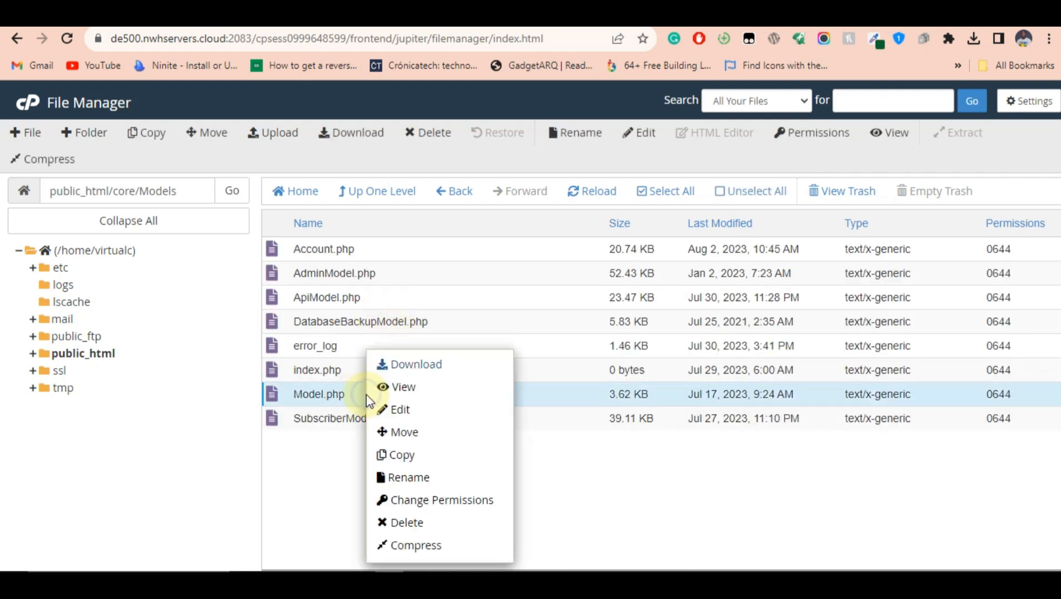
pyautogui.click(408, 408)
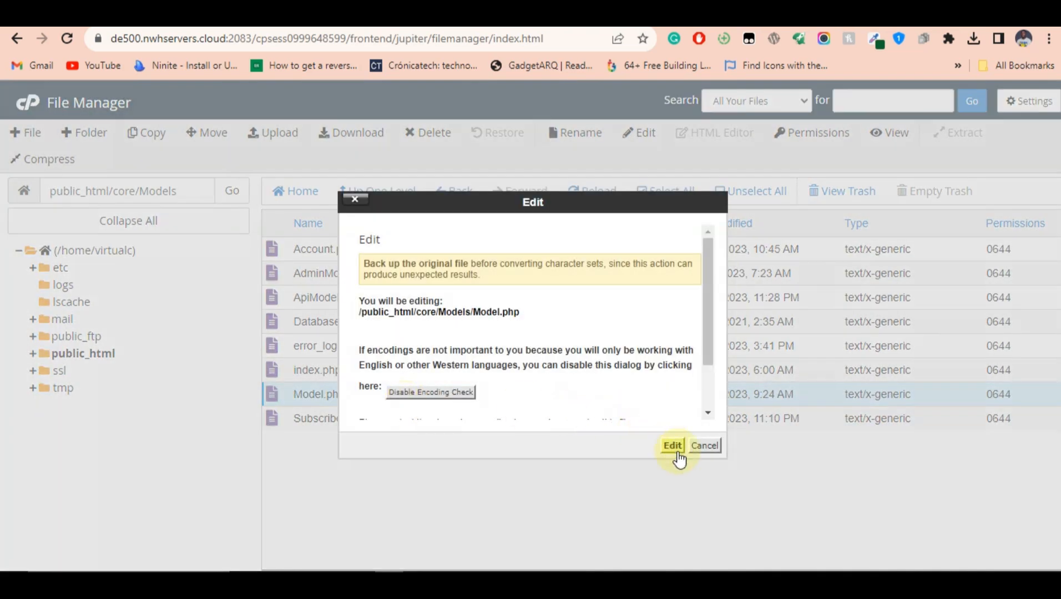
# Open Model.php in the code editor and review its $dbName, $username and $password lines
pyautogui.click(672, 445)
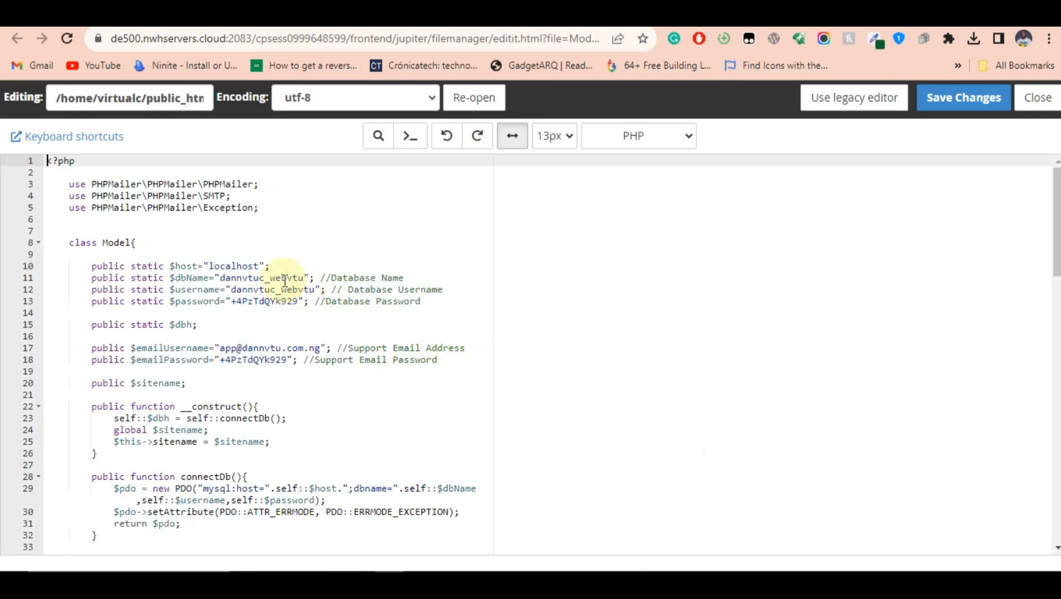
pyautogui.moveTo(220, 277); pyautogui.dragTo(304, 278)
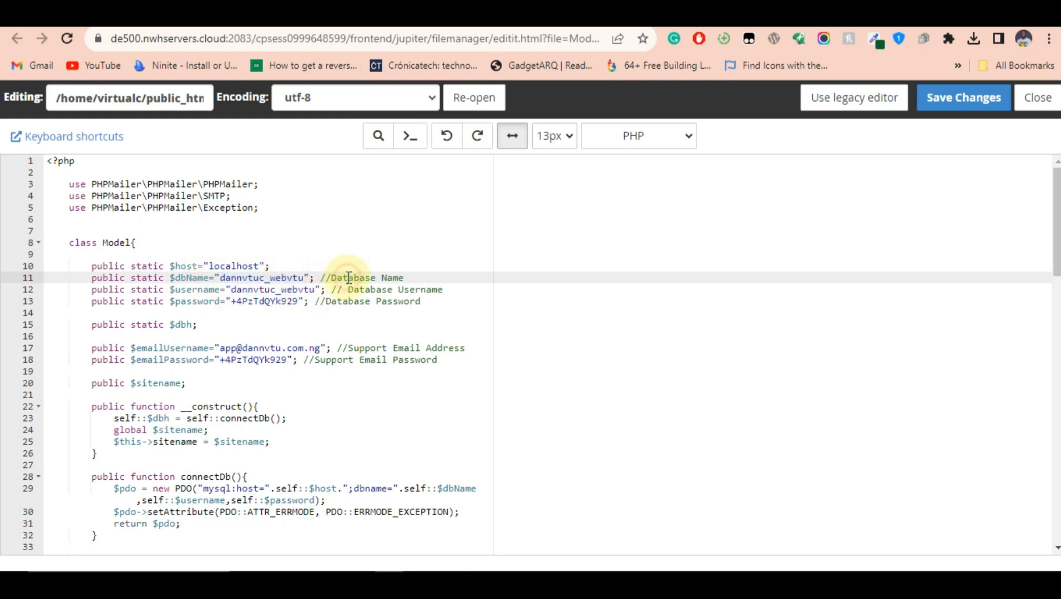
pyautogui.click(373, 289)
pyautogui.click(337, 300)
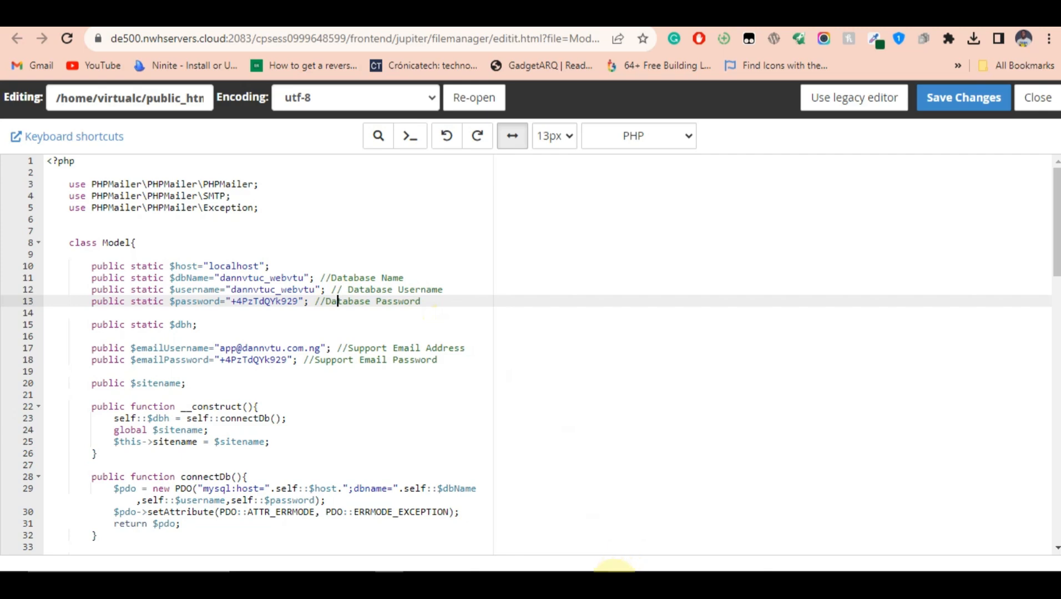
# Copy the virtualc_tutorial user name from the Notepad credentials
pyautogui.click(631, 567)
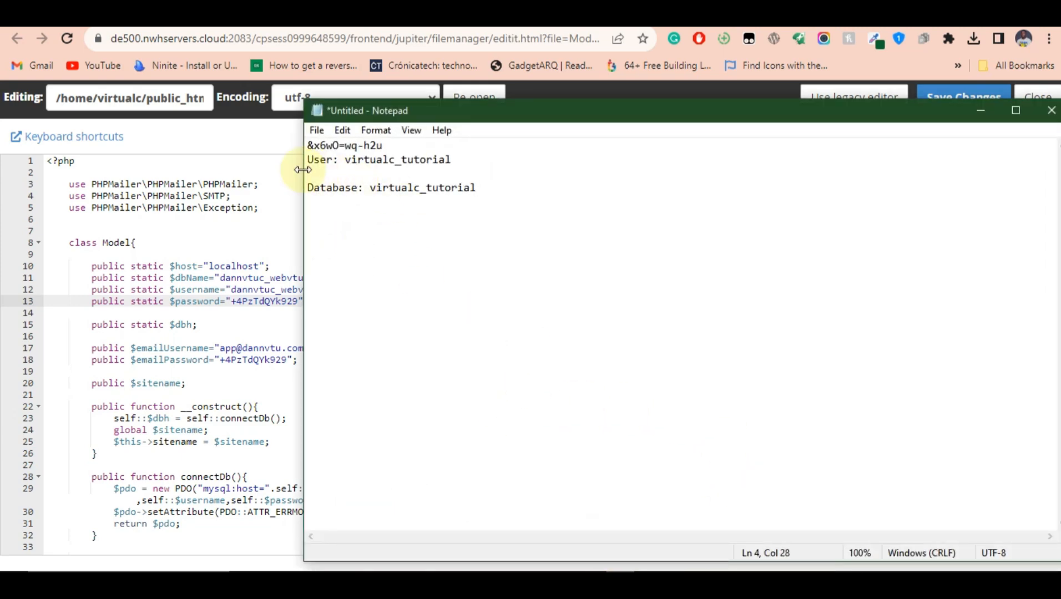
pyautogui.click(347, 161)
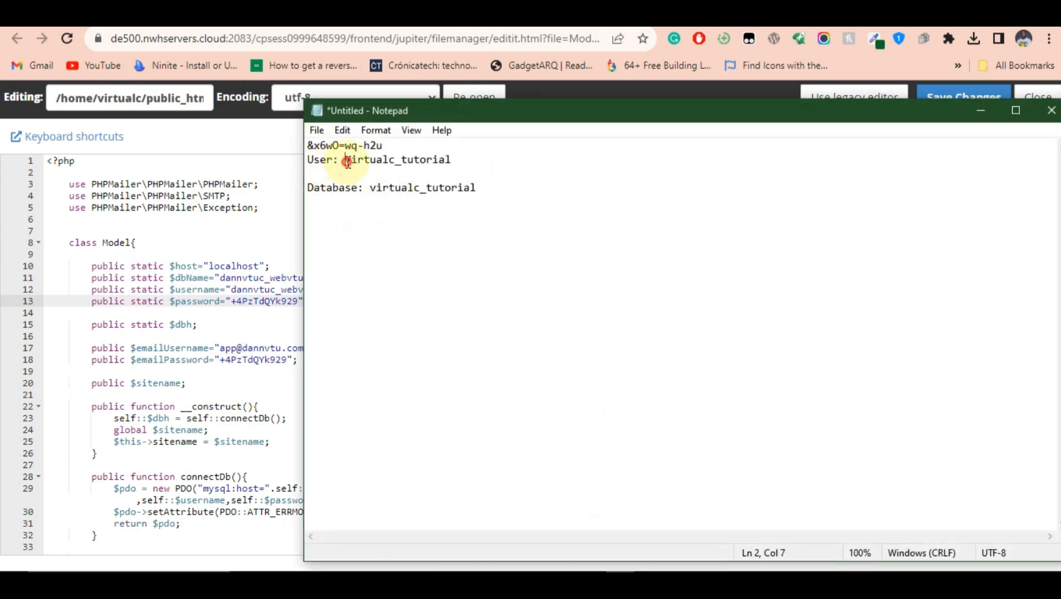
pyautogui.moveTo(345, 161); pyautogui.dragTo(451, 161)
pyautogui.rightClick(434, 164)
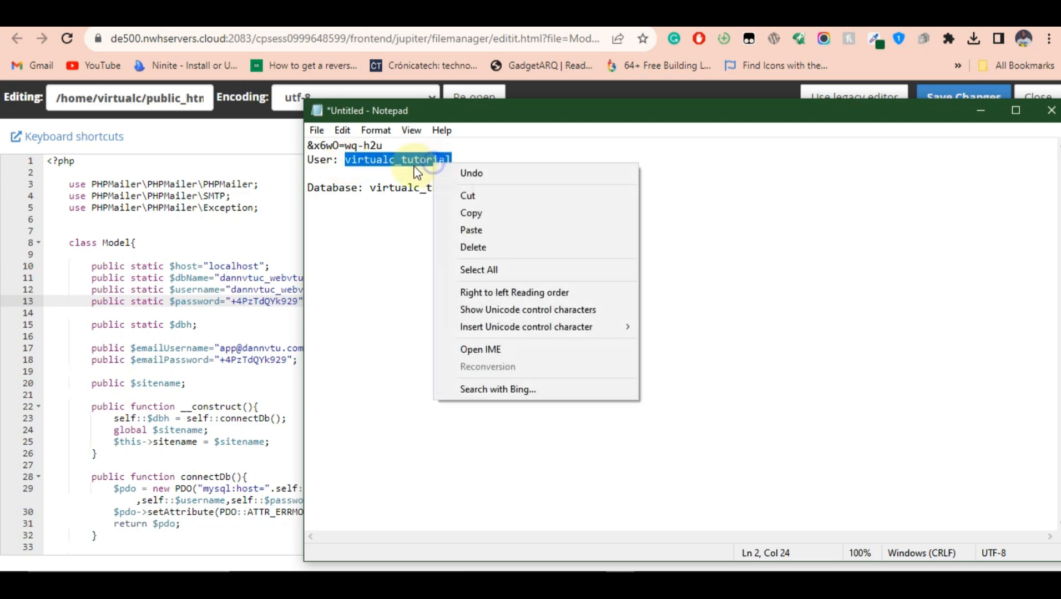
pyautogui.click(481, 213)
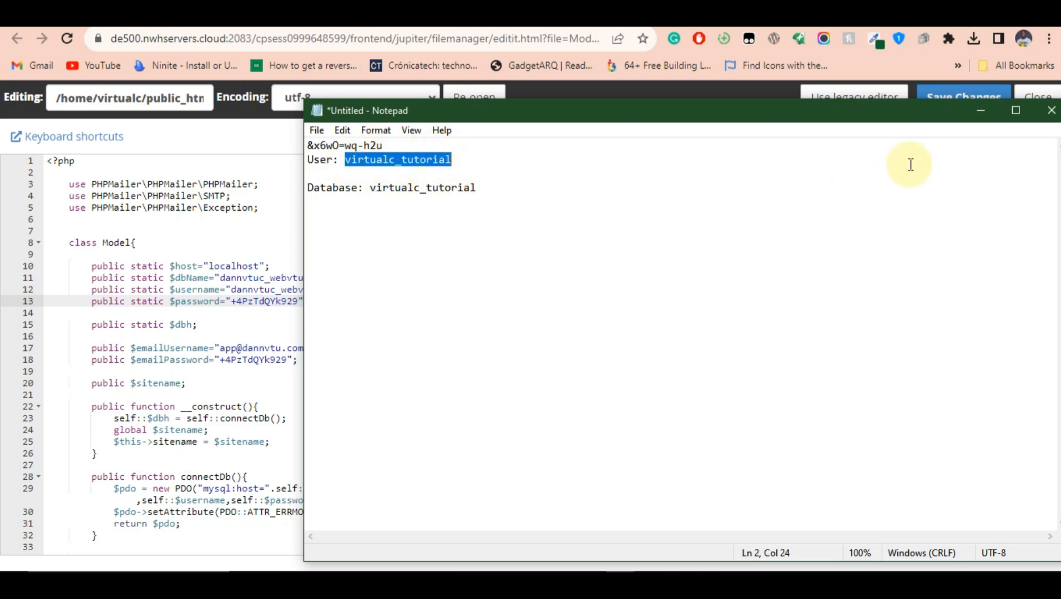
pyautogui.click(980, 111)
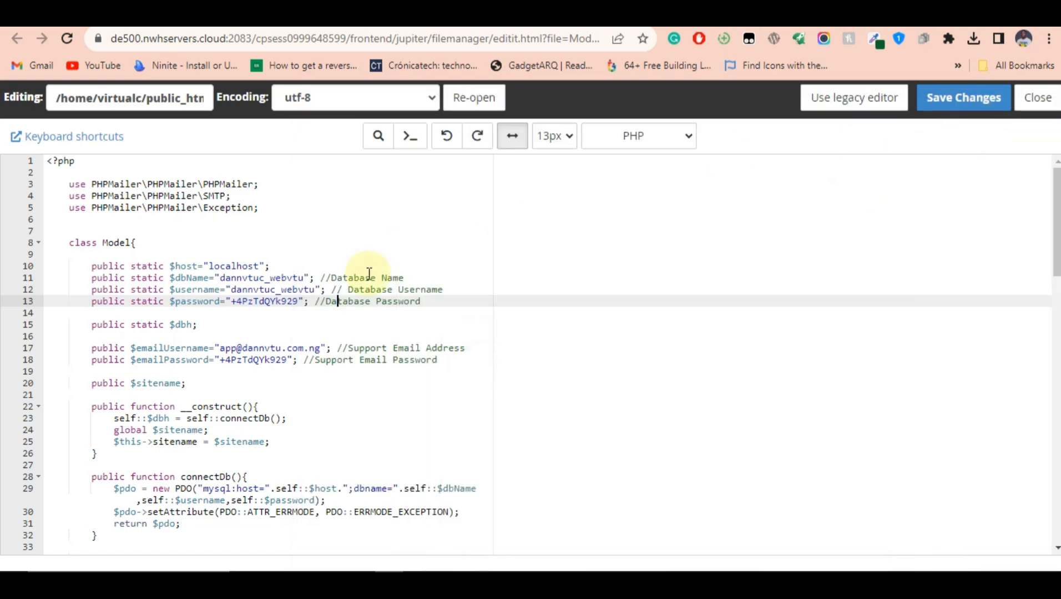
# Replace Model.php's $dbName and $username values on lines 11-12 with virtualc_tutorial
pyautogui.doubleClick(300, 275)
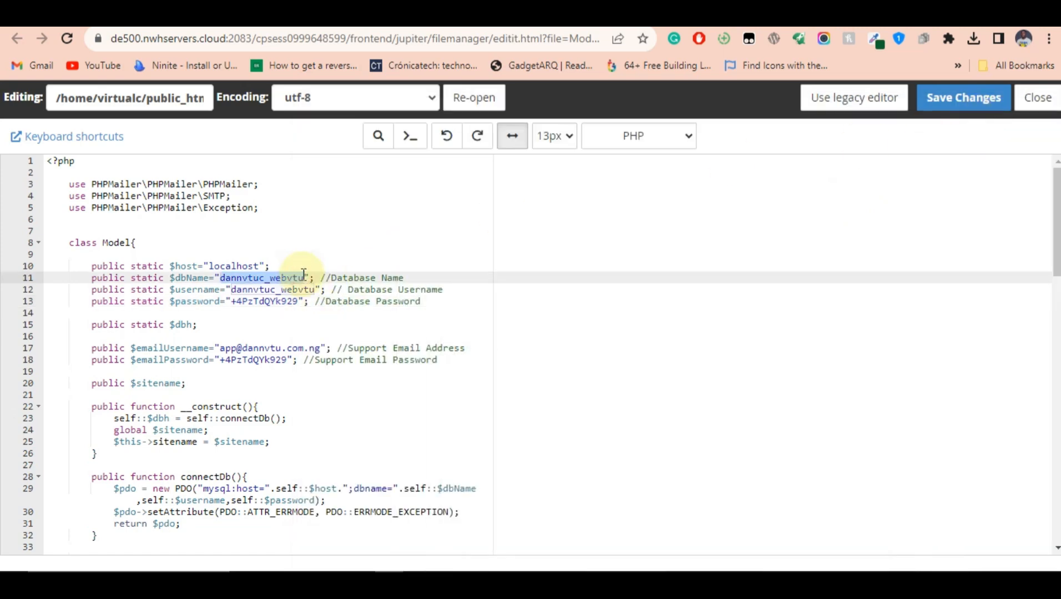
pyautogui.press('BackSpace')
pyautogui.hotkey('ctrl', 'v')
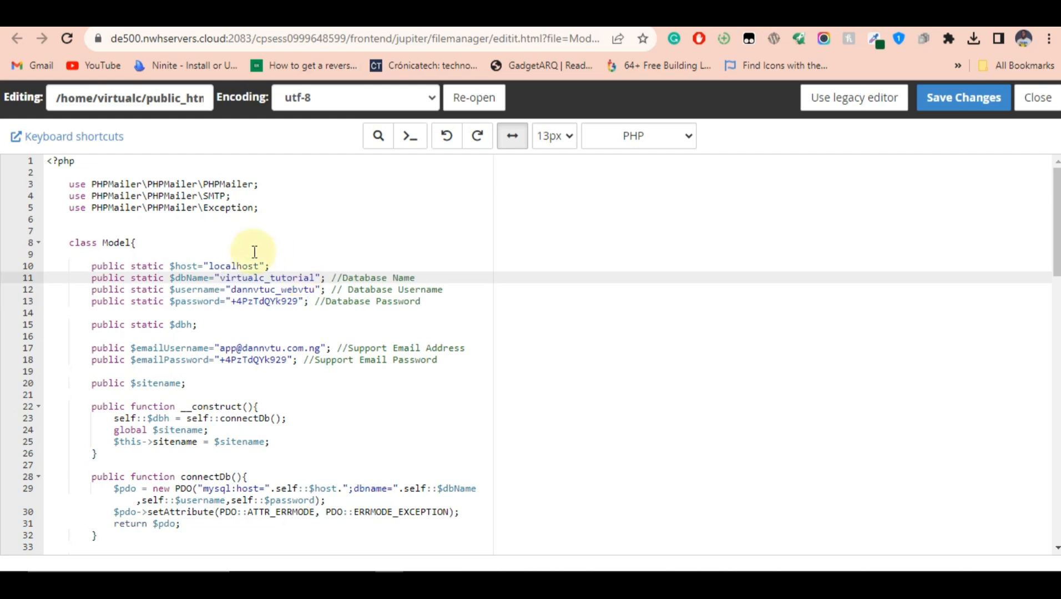
pyautogui.click(309, 277)
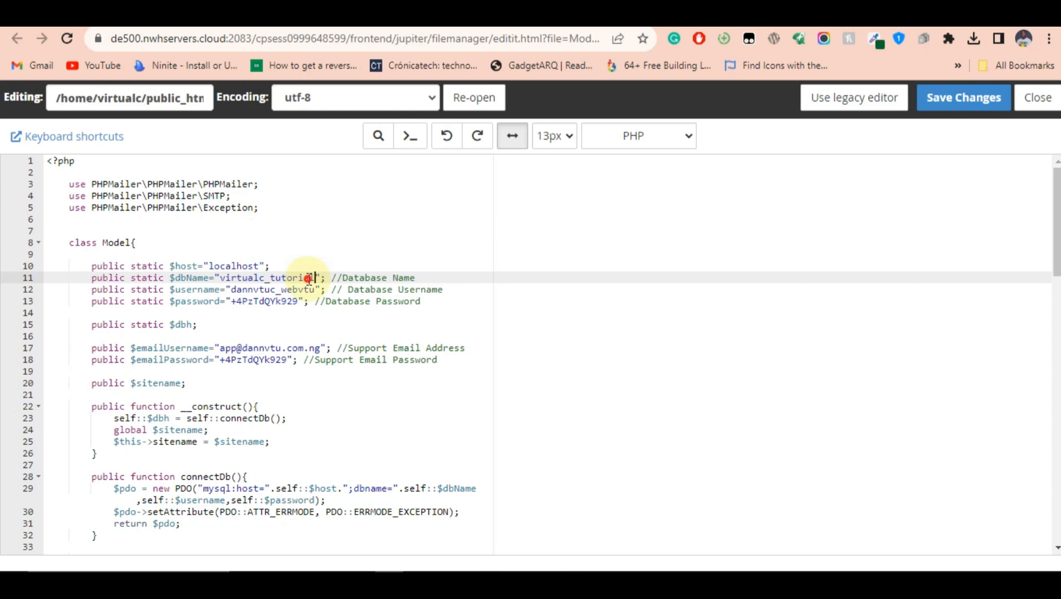
pyautogui.press('Down')
pyautogui.hotkey('ctrl', 'BackSpace')
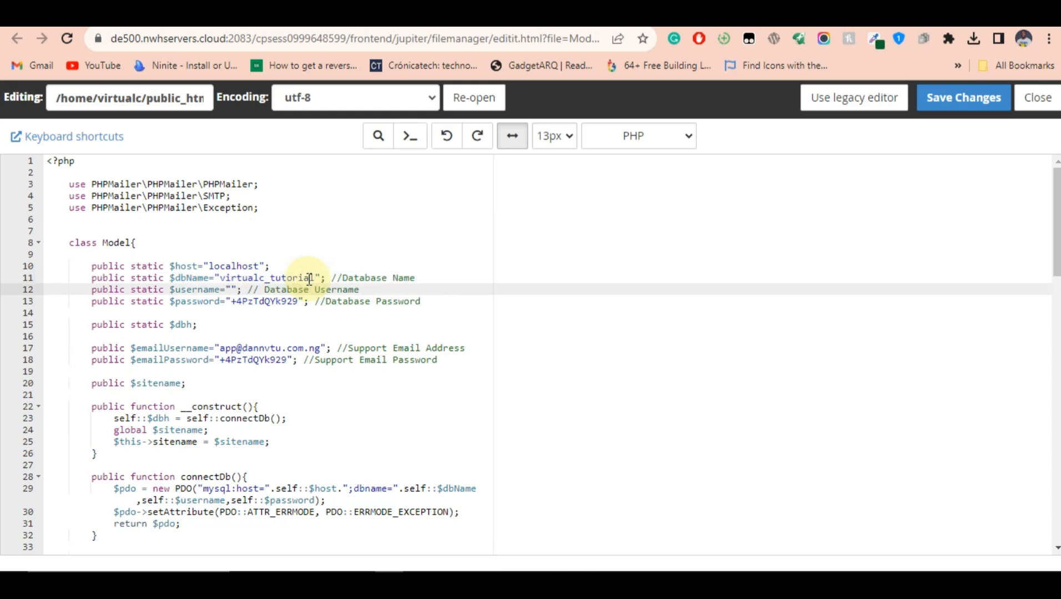
pyautogui.hotkey('ctrl', 'v')
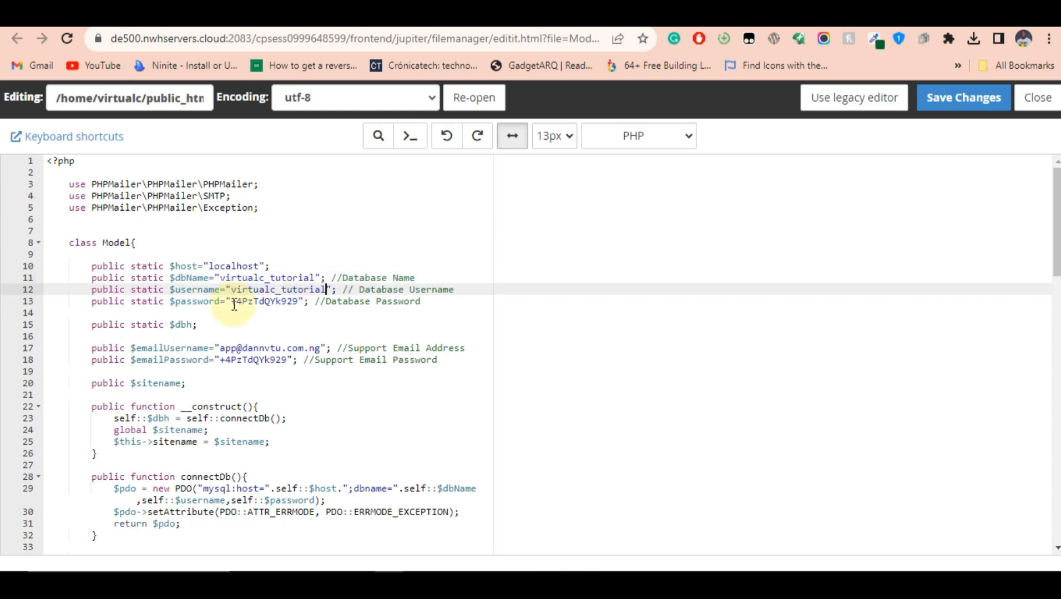
pyautogui.moveTo(232, 301); pyautogui.dragTo(299, 300)
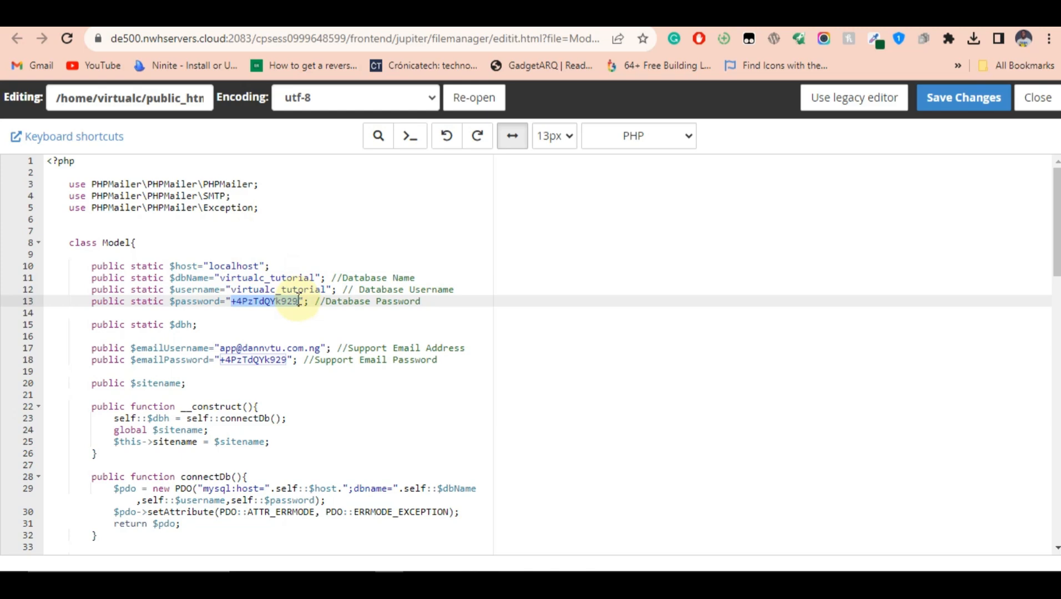
pyautogui.click(624, 565)
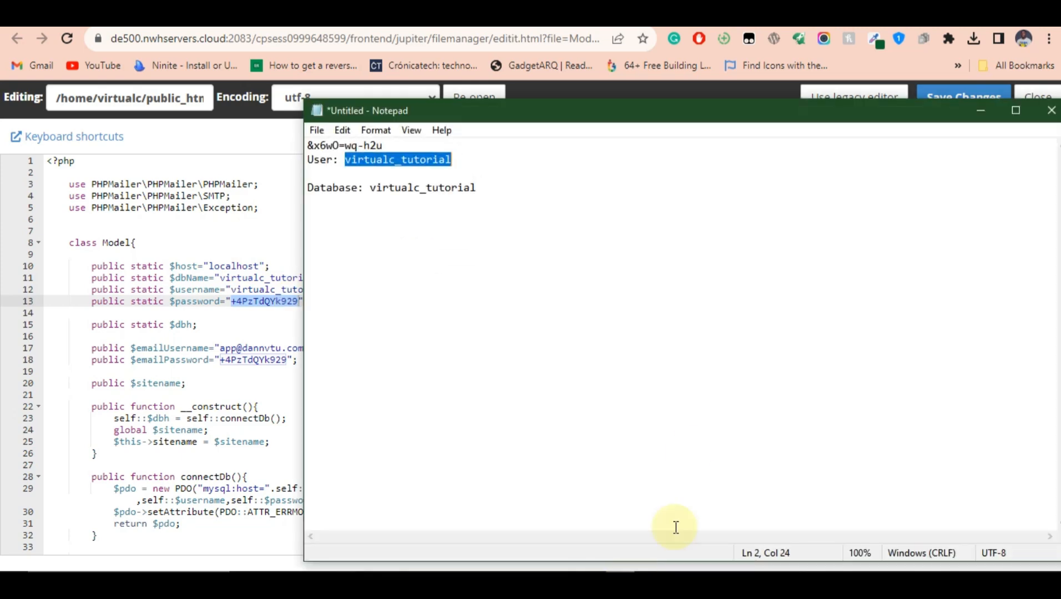
# Paste the new generated password from Notepad into Model.php's $password value on line 13
pyautogui.moveTo(309, 146); pyautogui.dragTo(363, 146)
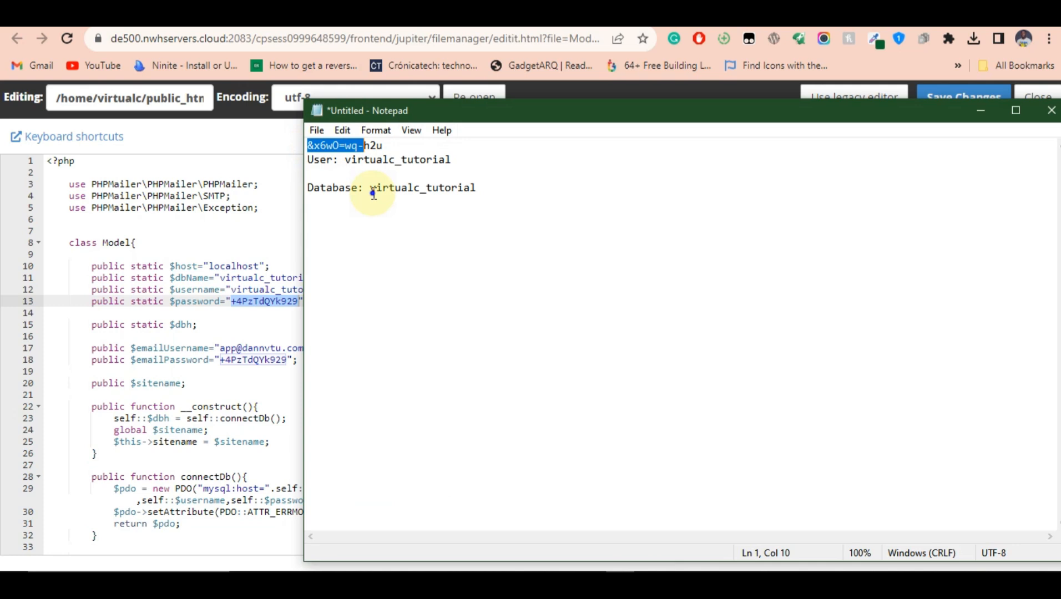
pyautogui.hotkey('shift', 'End')
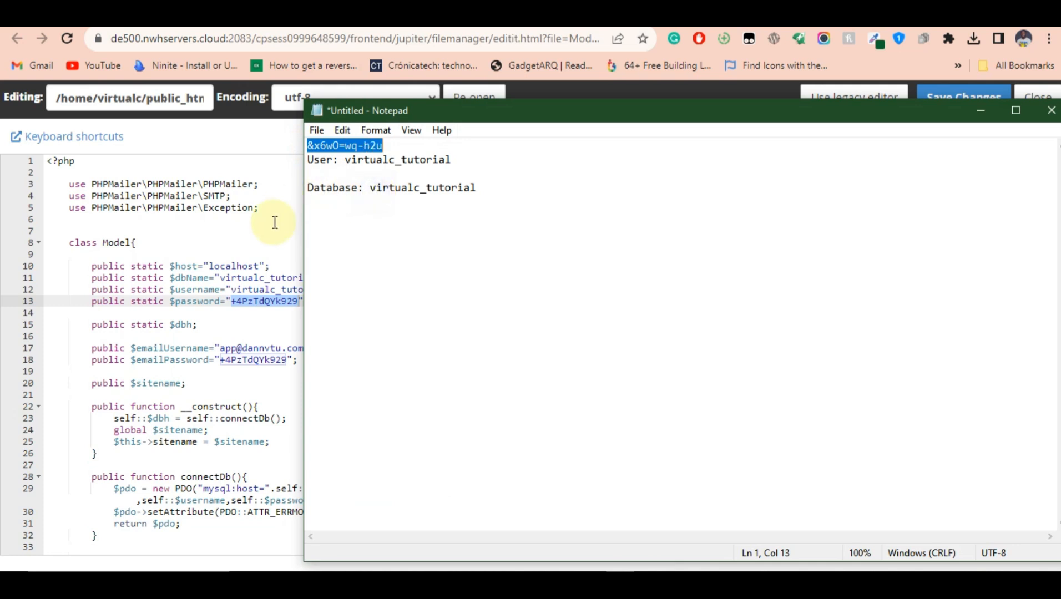
pyautogui.click(253, 302)
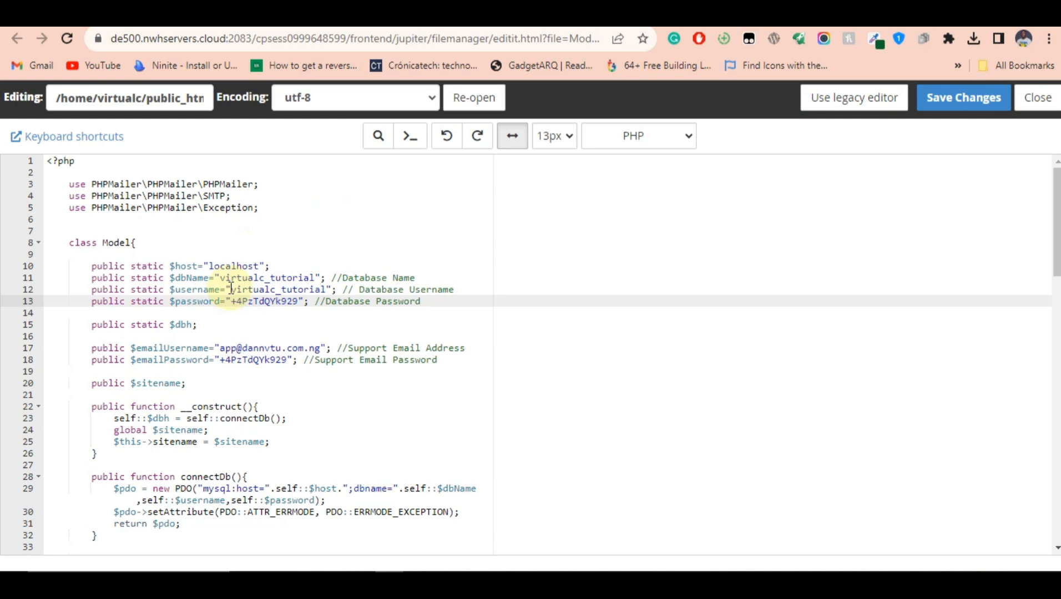
pyautogui.doubleClick(248, 301)
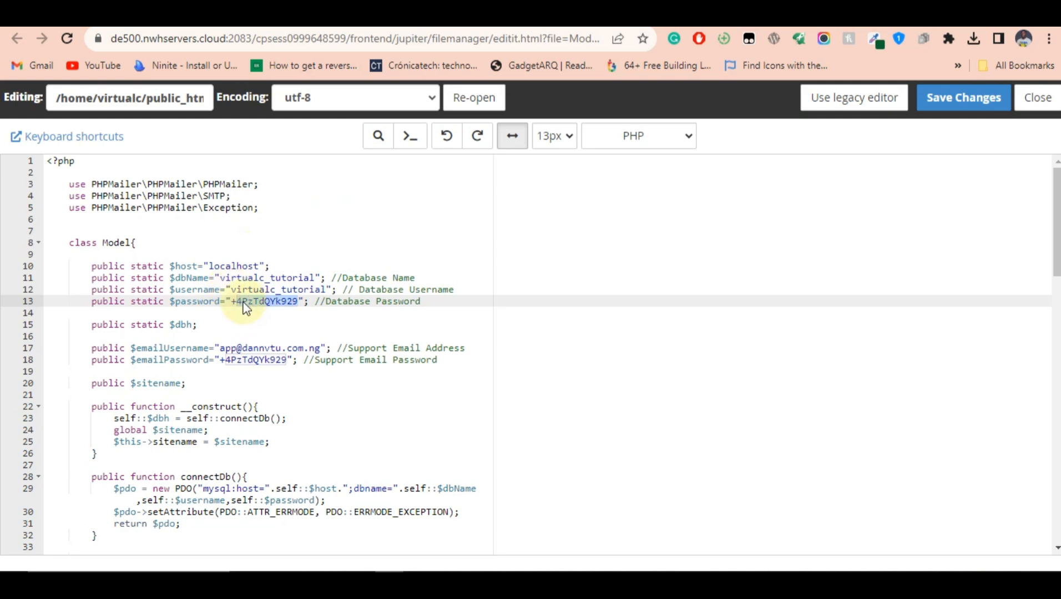
pyautogui.press('BackSpace')
pyautogui.press('BackSpace')
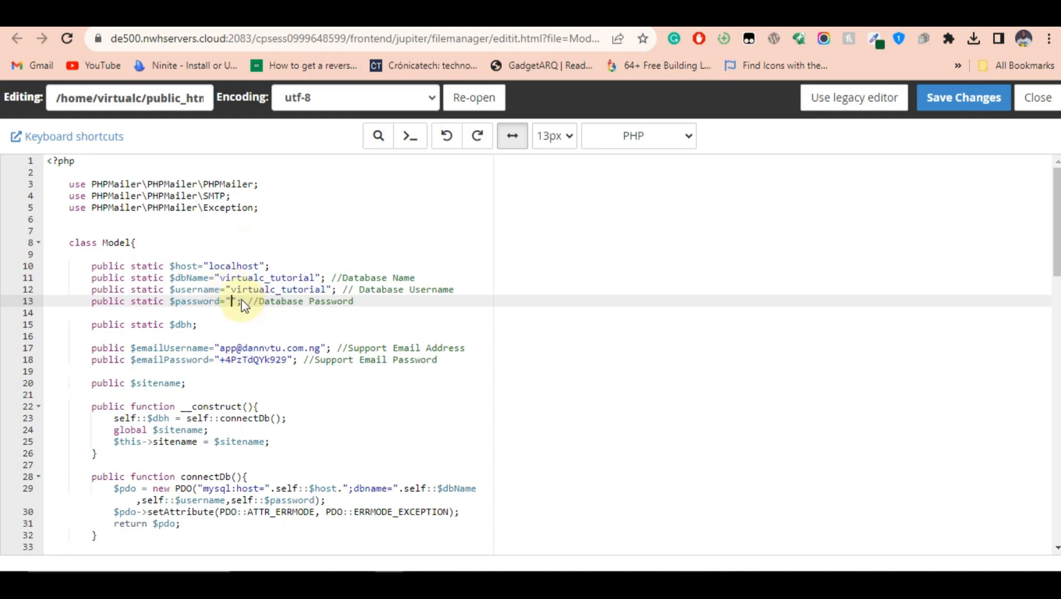
pyautogui.hotkey('ctrl', 'v')
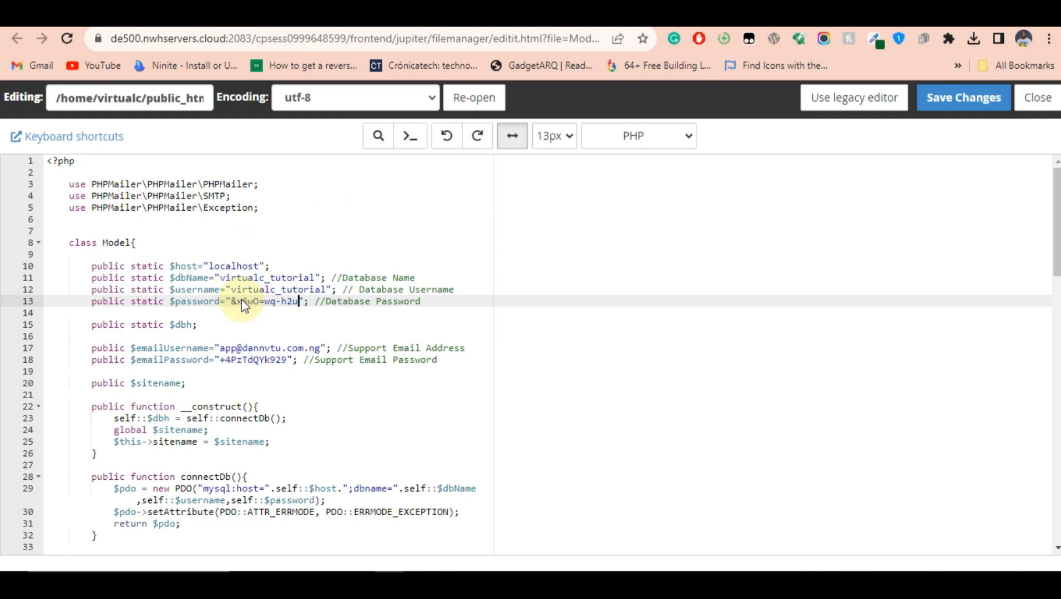
pyautogui.click(315, 278)
pyautogui.click(324, 289)
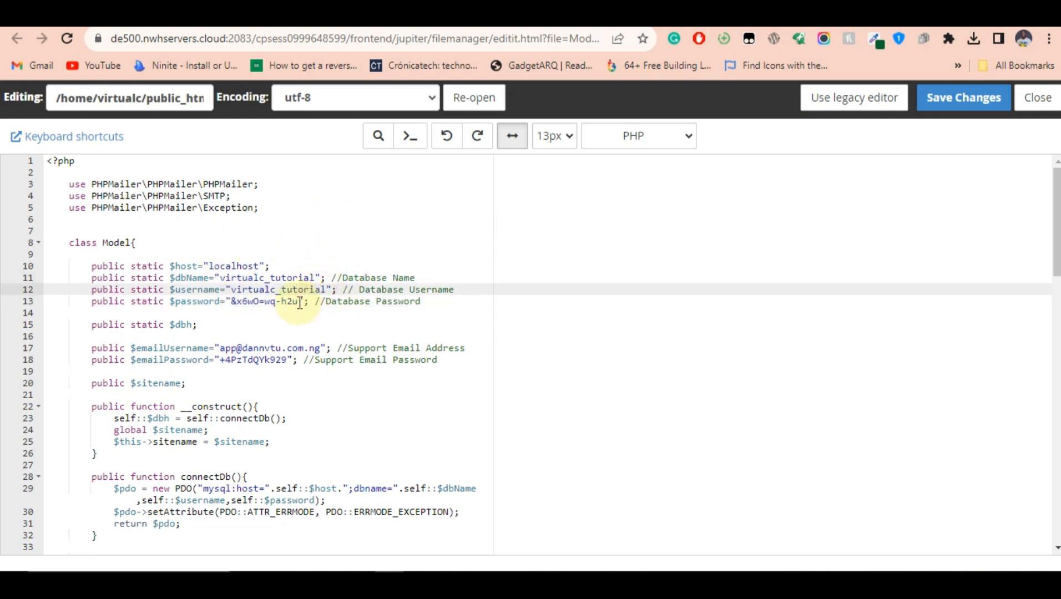
pyautogui.click(300, 303)
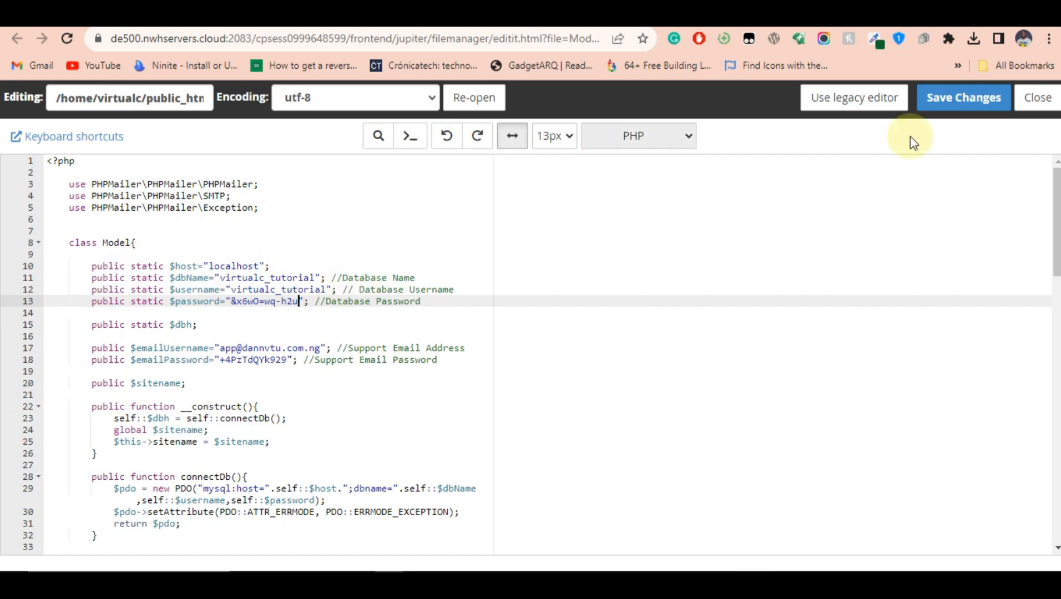
# Save Model.php, then inspect the $emailUsername and $emailPassword values on lines 17 and 18
pyautogui.click(943, 97)
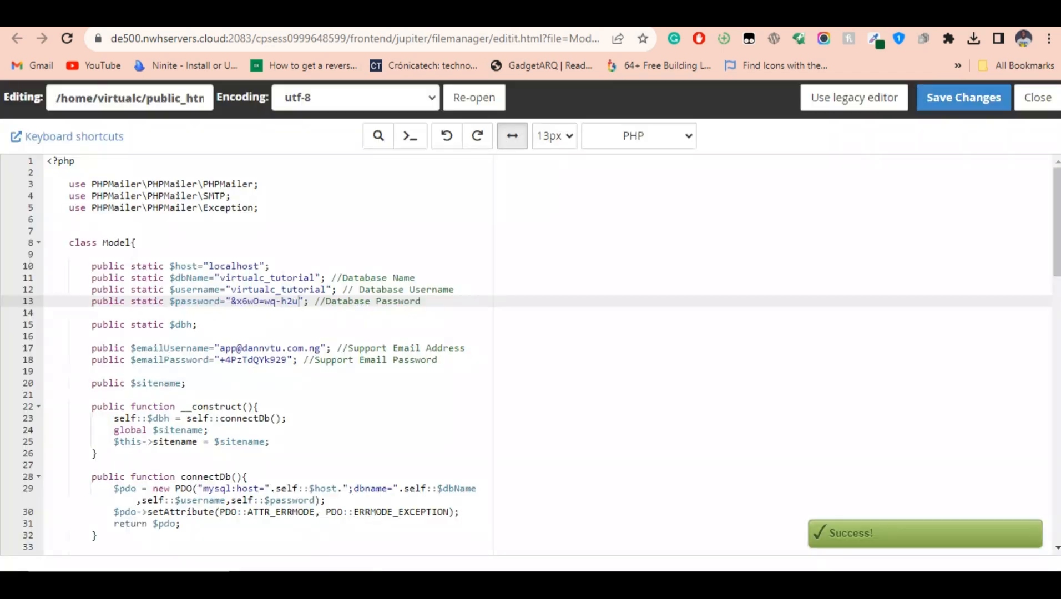
pyautogui.scroll(-2, 201, 339)
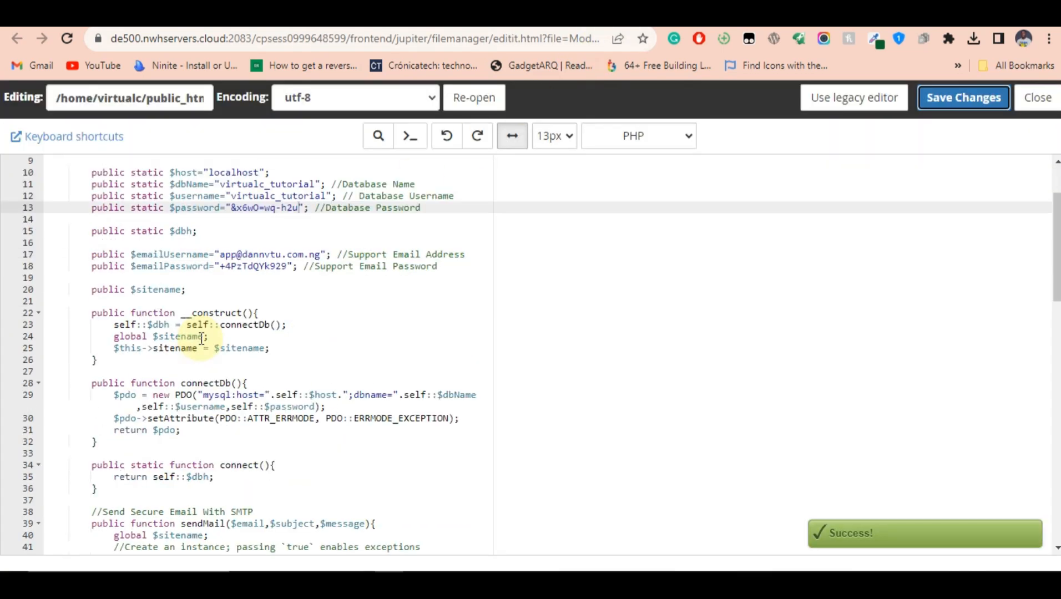
pyautogui.click(254, 254)
pyautogui.moveTo(221, 254); pyautogui.dragTo(317, 255)
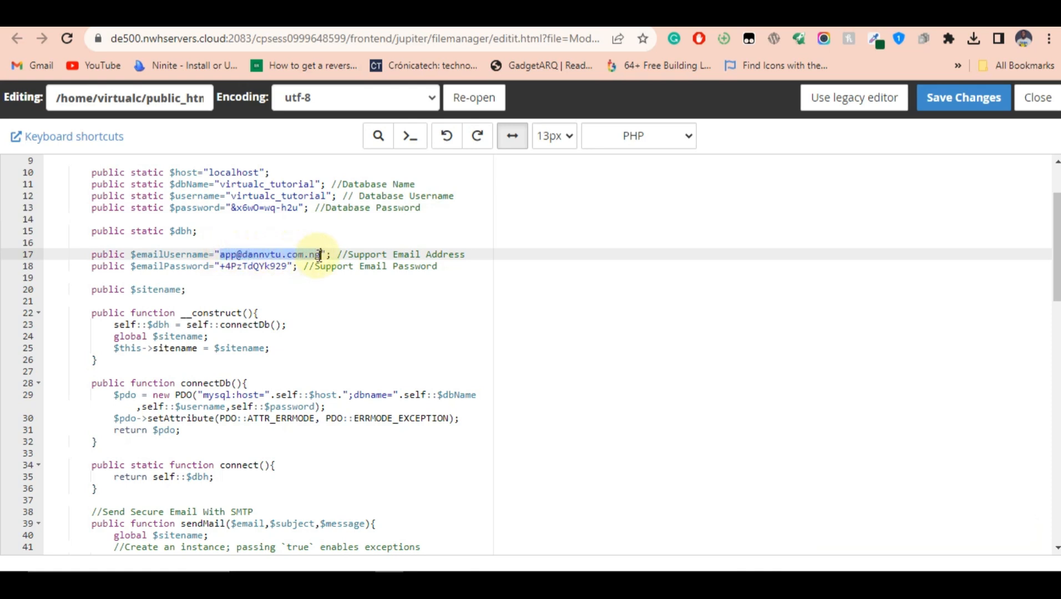
pyautogui.click(277, 266)
pyautogui.moveTo(221, 267); pyautogui.dragTo(288, 266)
pyautogui.click(265, 267)
pyautogui.scroll(2, 364, 283)
pyautogui.scroll(2, 365, 282)
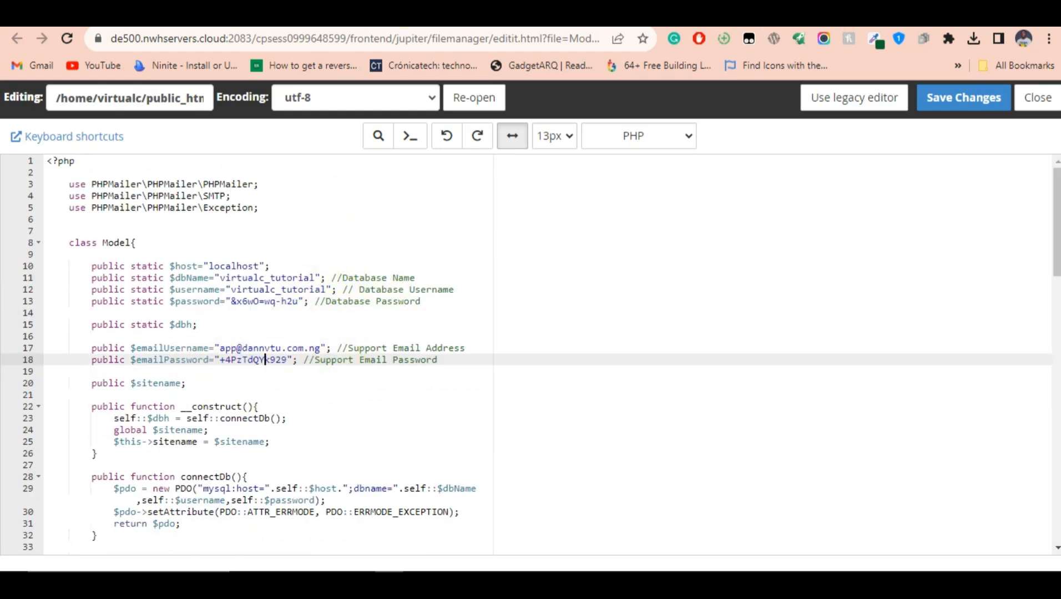
# Switch between the core/Models file listing and the Model.php editor tabs
pyautogui.hotkey('ctrl', 'w')
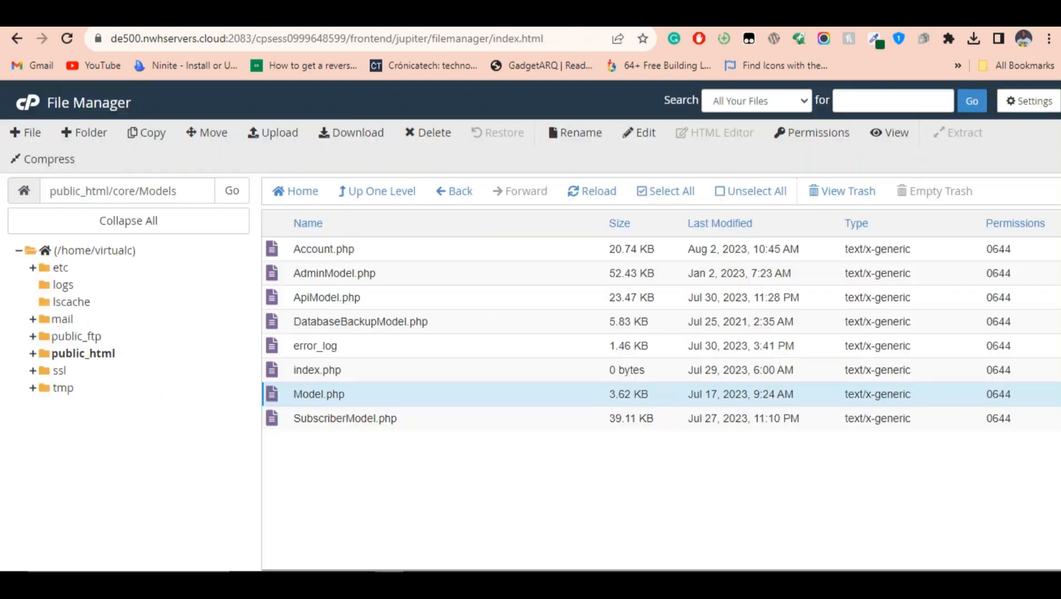
pyautogui.click(566, 16)
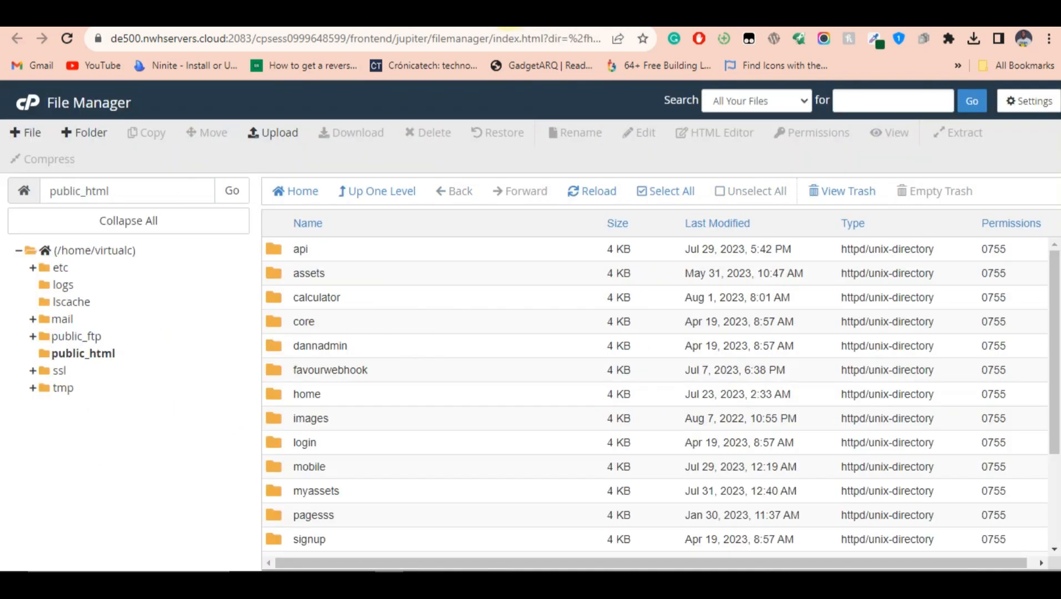
pyautogui.hotkey('ctrl', 'Tab')
pyautogui.hotkey('ctrl', 'shift', 'Tab')
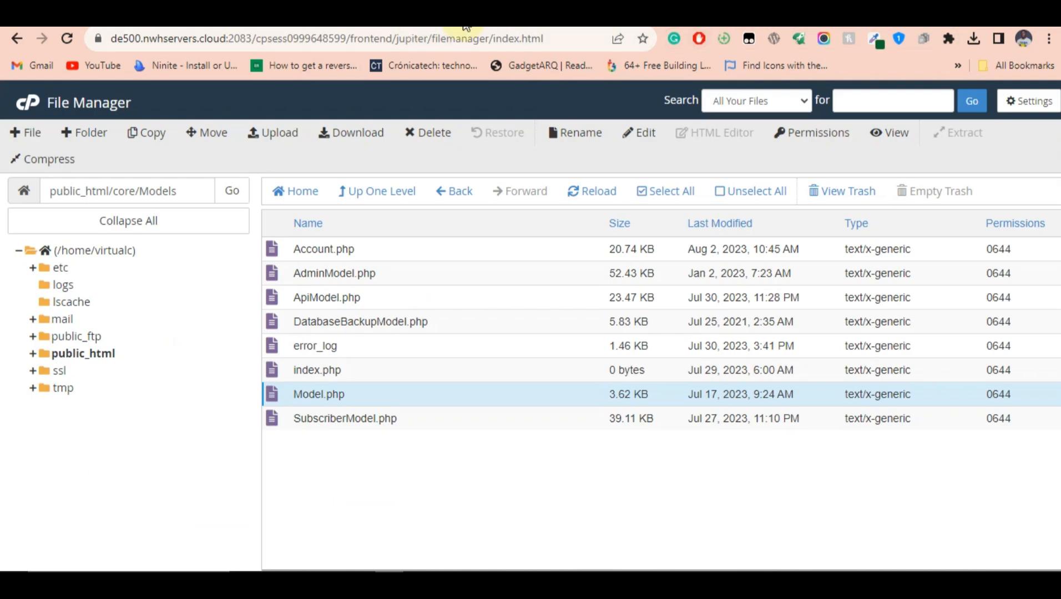
pyautogui.hotkey('ctrl', 'Tab')
pyautogui.hotkey('ctrl', 'shift', 'Tab')
# Return to the cPanel home page and open Email Accounts
pyautogui.click(27, 101)
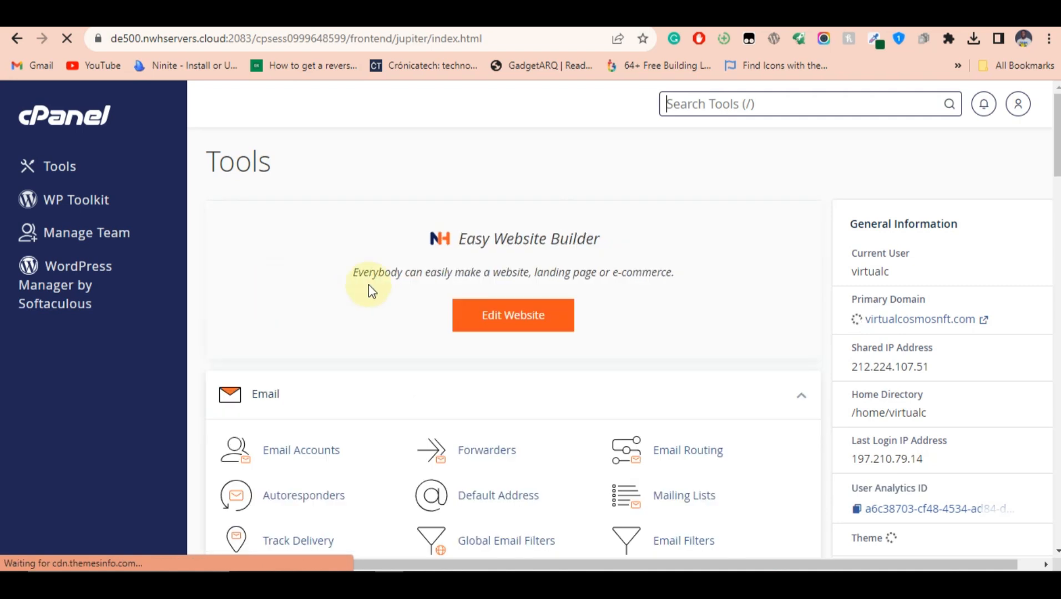
pyautogui.scroll(-2, 319, 317)
pyautogui.scroll(-1, 319, 317)
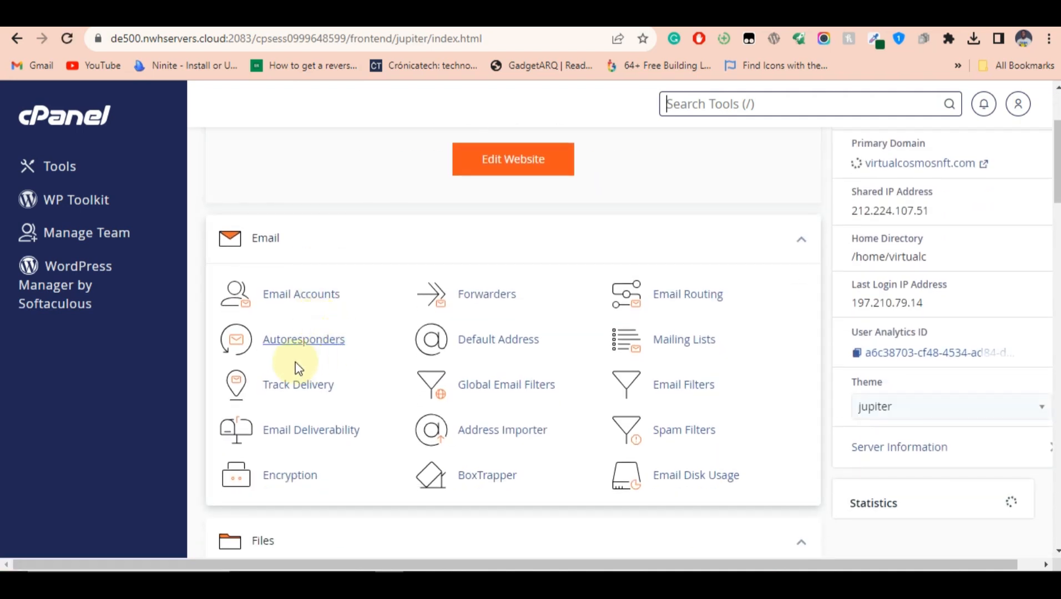
pyautogui.click(287, 302)
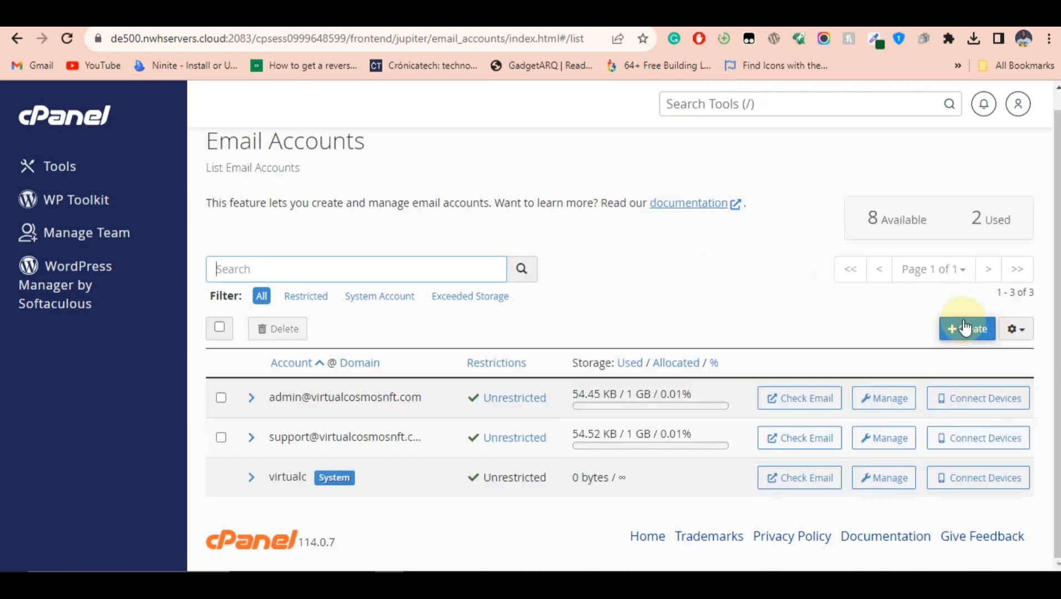
# Look over the Create email account form, then go back to the account list
pyautogui.click(960, 329)
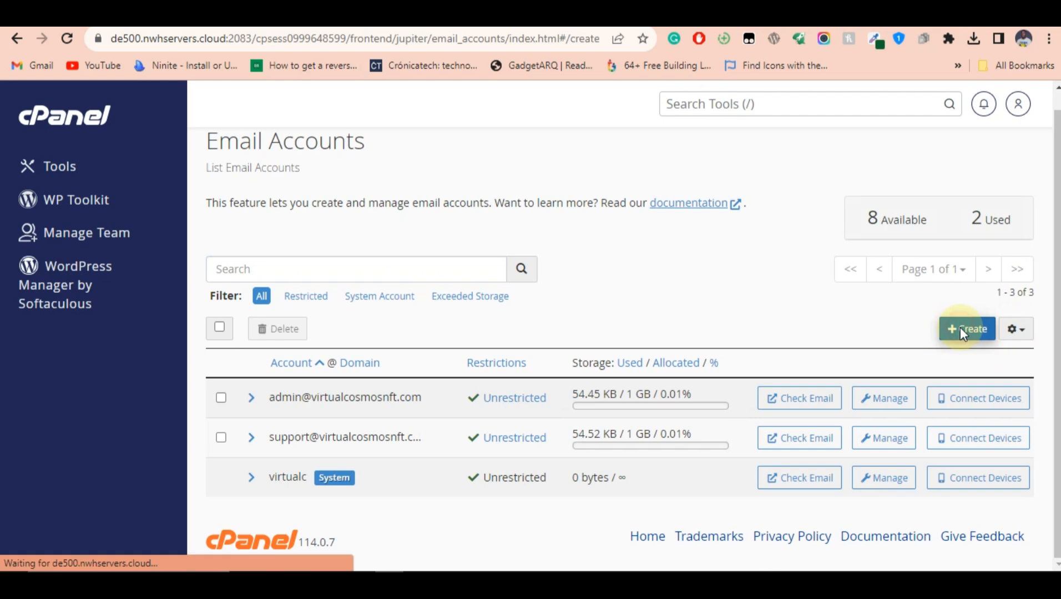
pyautogui.scroll(-1, 522, 276)
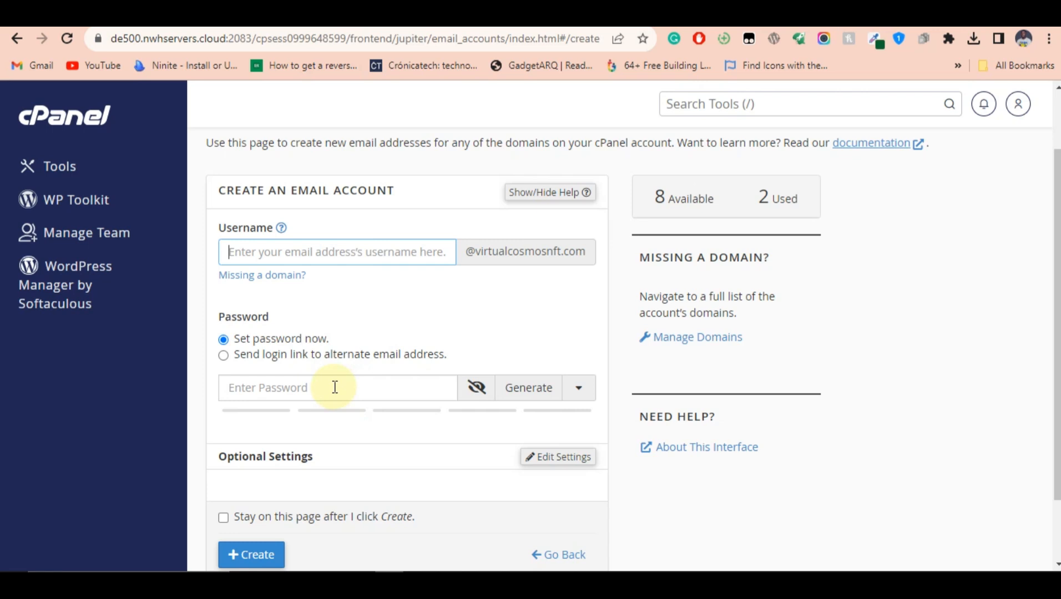
pyautogui.scroll(-1, 332, 384)
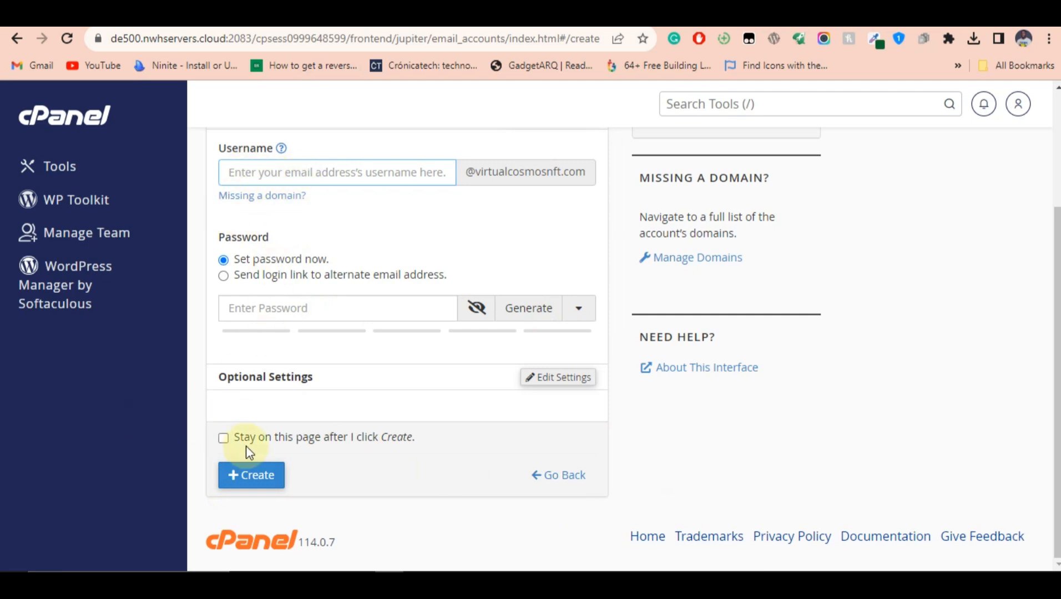
pyautogui.click(562, 478)
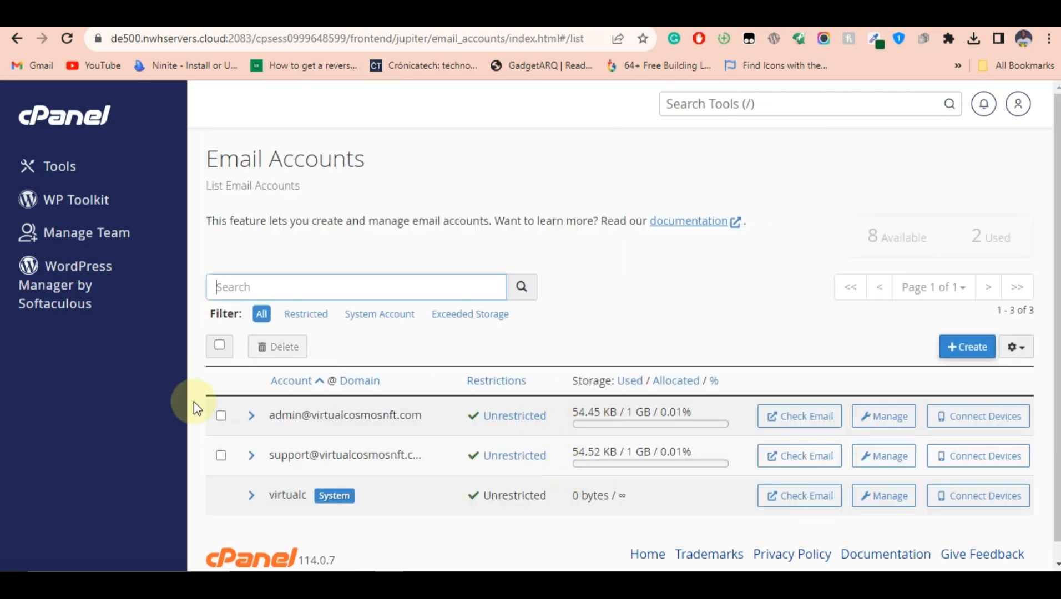
# Expand the support@ mailbox row and copy its full email address
pyautogui.click(250, 455)
pyautogui.scroll(-2, 412, 360)
pyautogui.scroll(-1, 411, 361)
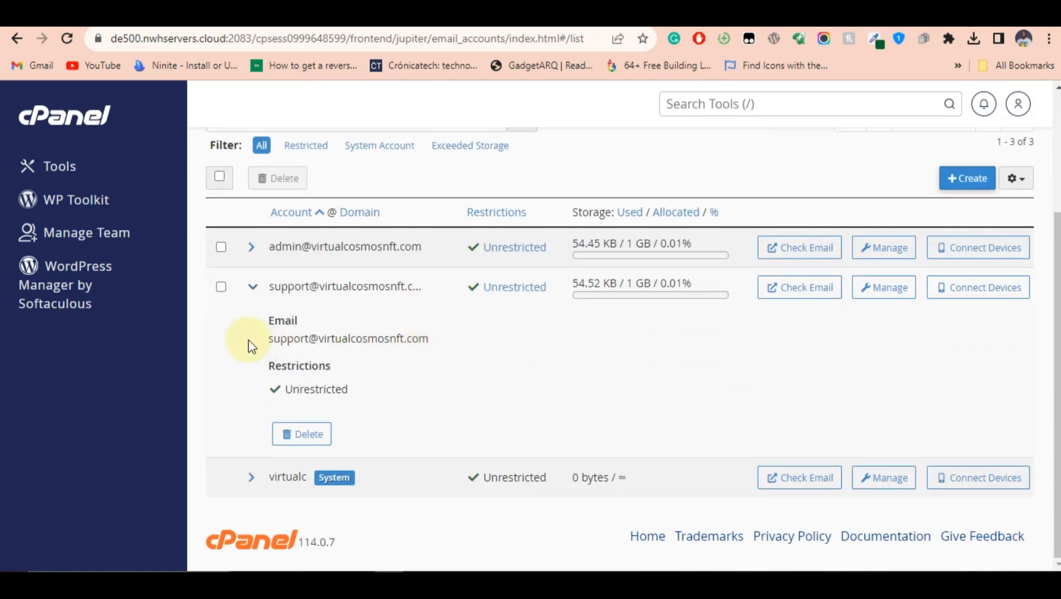
pyautogui.moveTo(267, 343); pyautogui.dragTo(433, 348)
pyautogui.rightClick(413, 339)
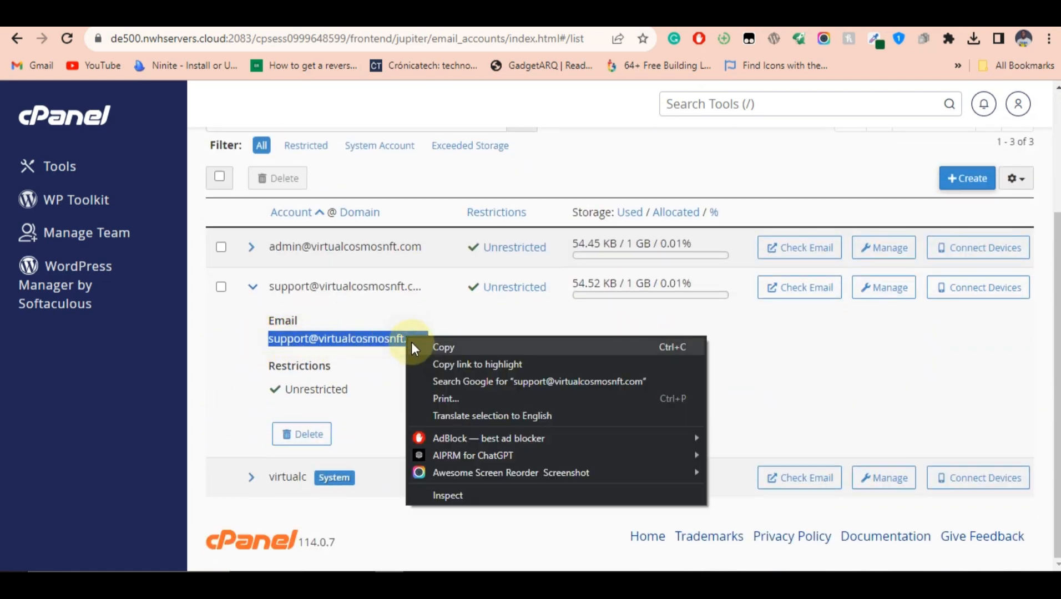
pyautogui.click(414, 347)
# Paste the support mailbox address over line 17's email, adjust line 18, and save Model.php
pyautogui.click(461, 10)
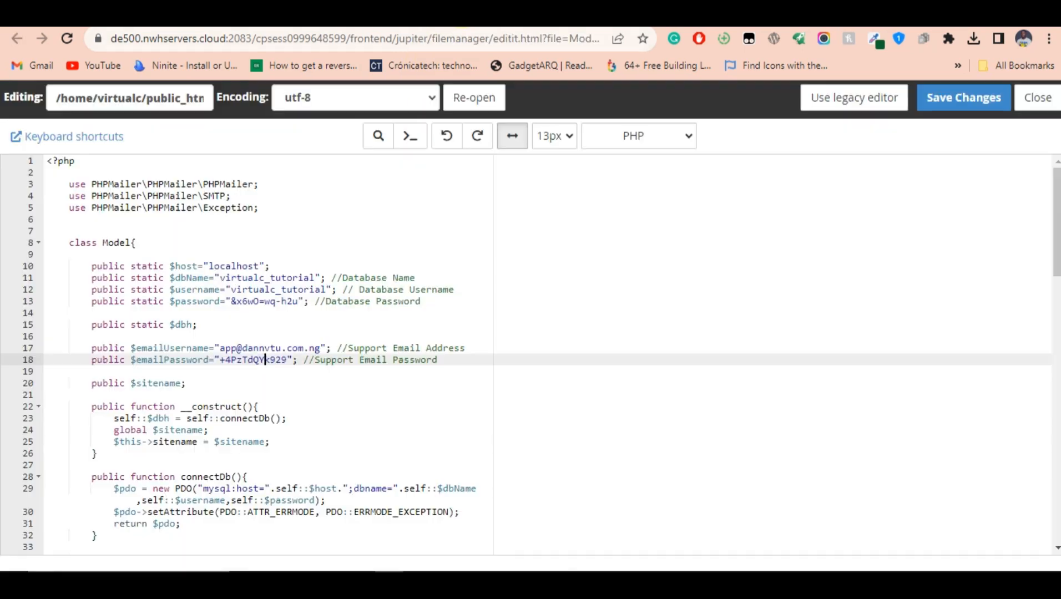
pyautogui.moveTo(220, 348); pyautogui.dragTo(319, 344)
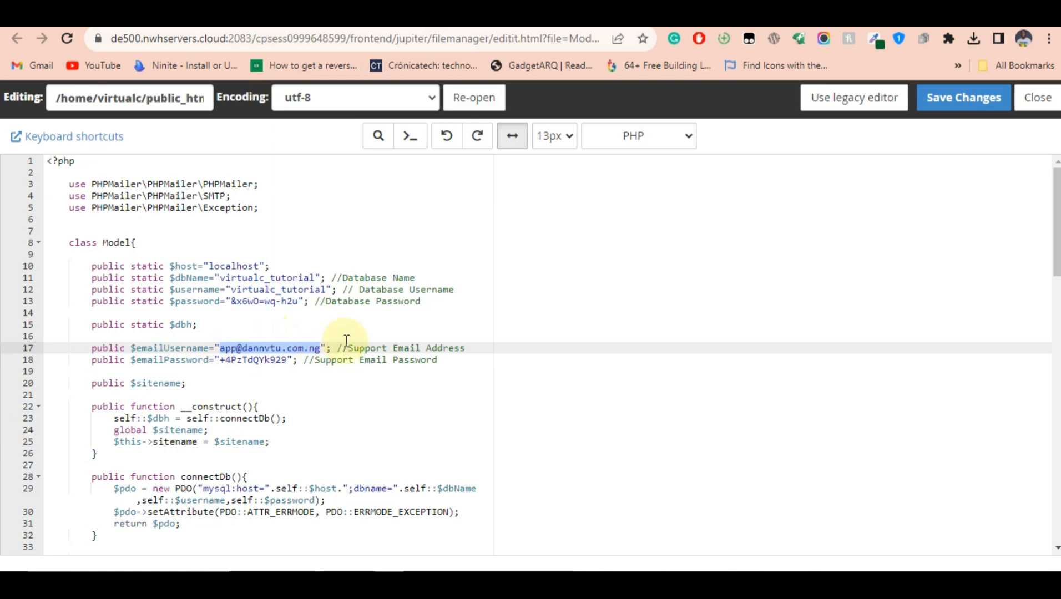
pyautogui.hotkey('ctrl', 'v')
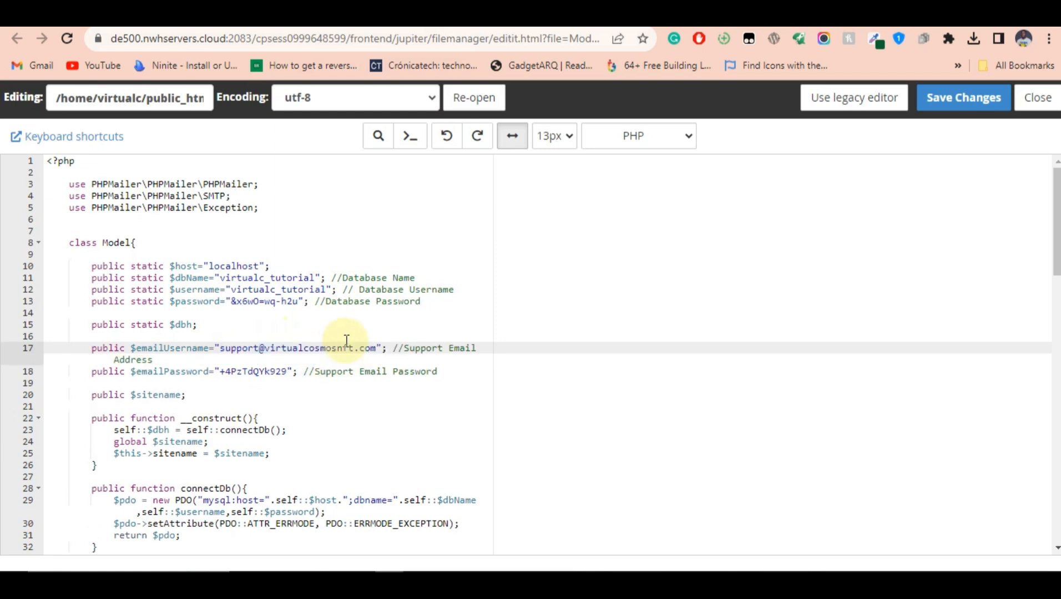
pyautogui.click(288, 371)
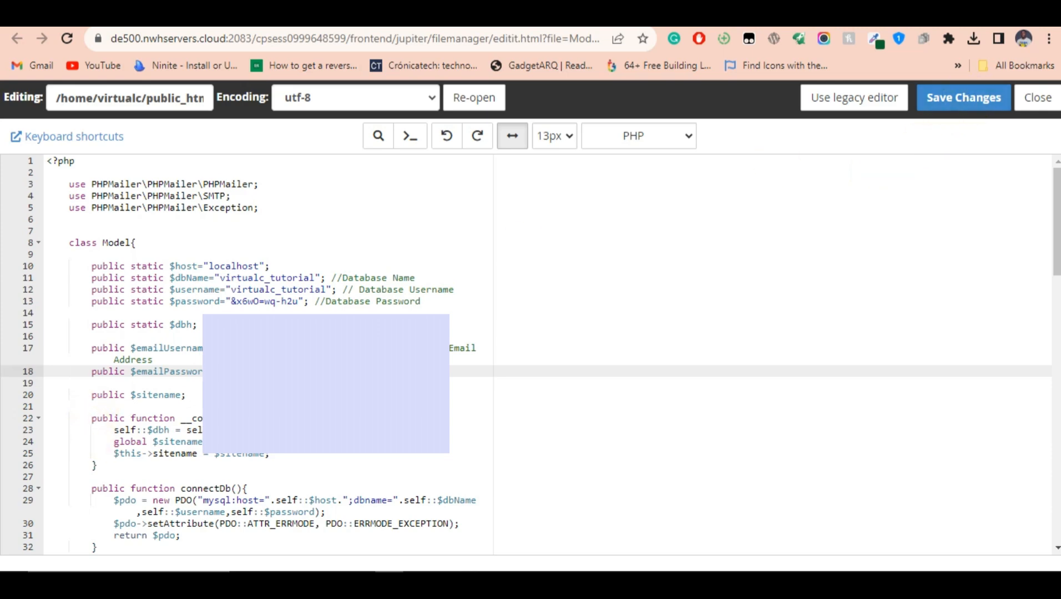
pyautogui.click(940, 100)
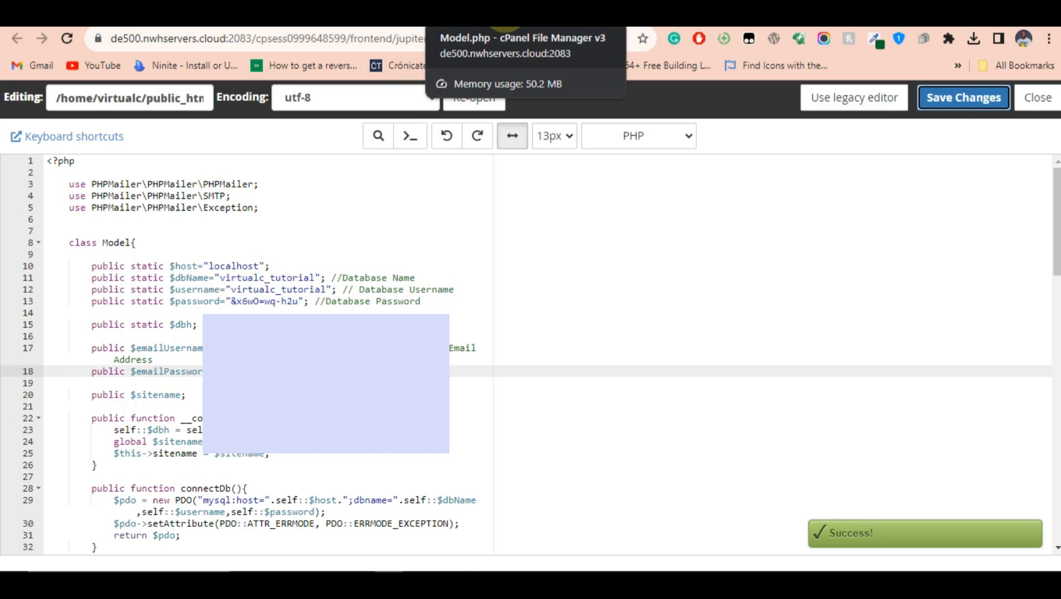
pyautogui.click(505, 16)
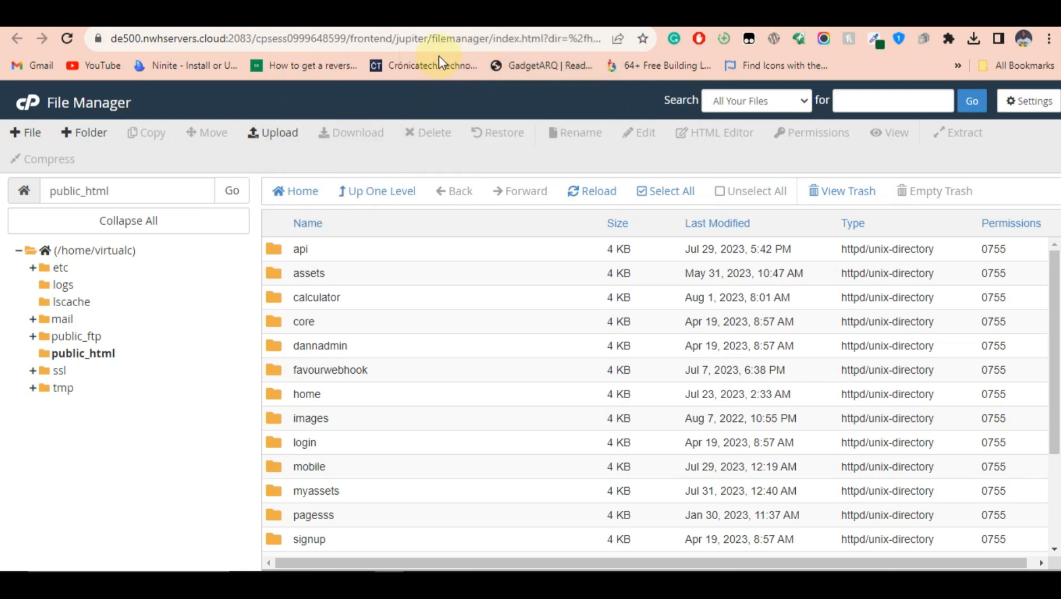
# Launch phpMyAdmin from cPanel's Databases section, then return to the virtualcosmosnft.com tab
pyautogui.click(383, 17)
pyautogui.click(26, 123)
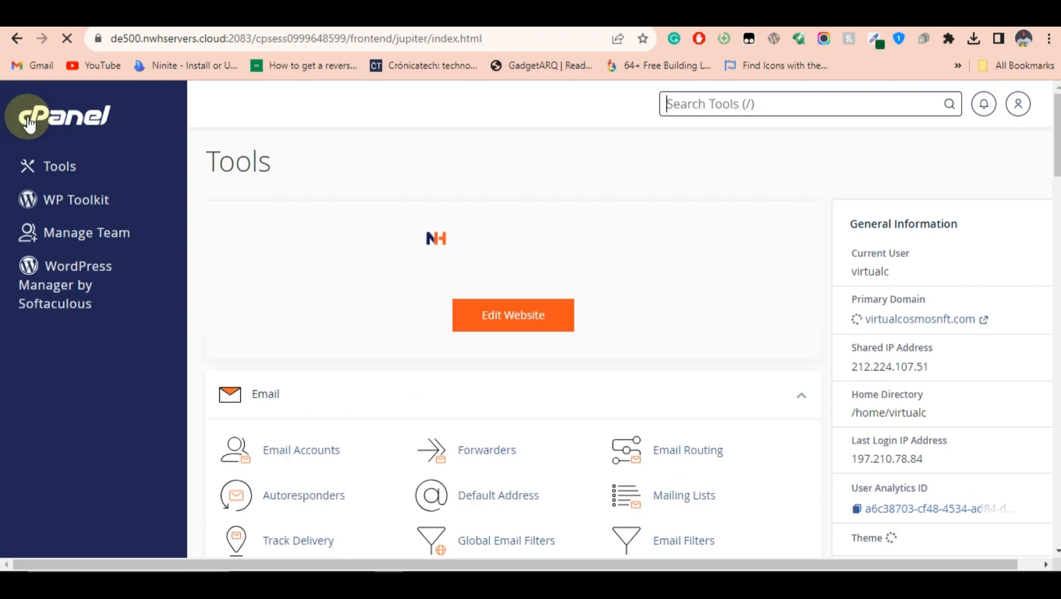
pyautogui.scroll(-1, 375, 186)
pyautogui.scroll(-7, 374, 187)
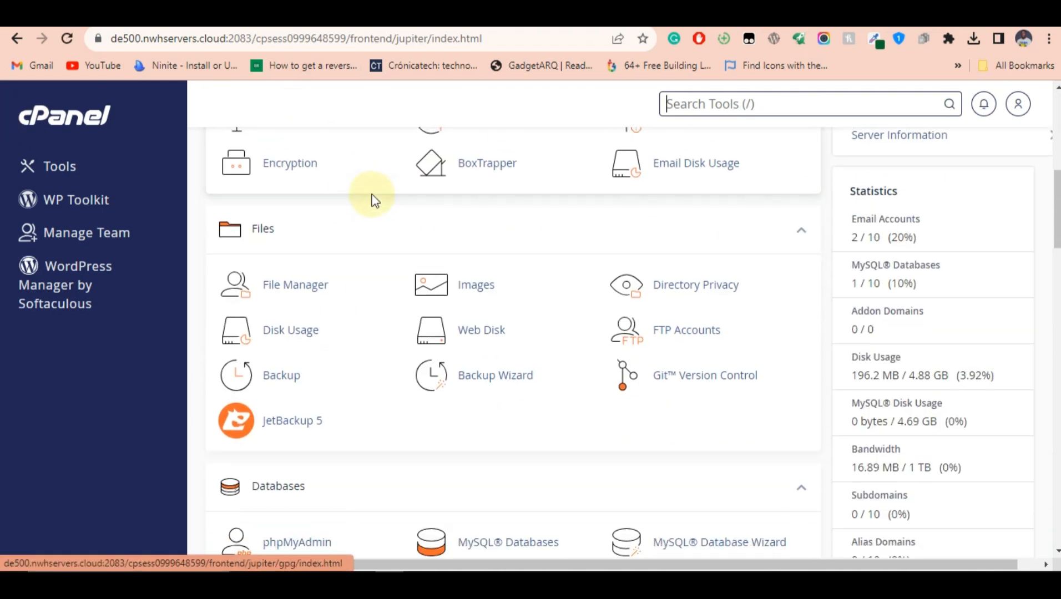
pyautogui.scroll(-2, 342, 206)
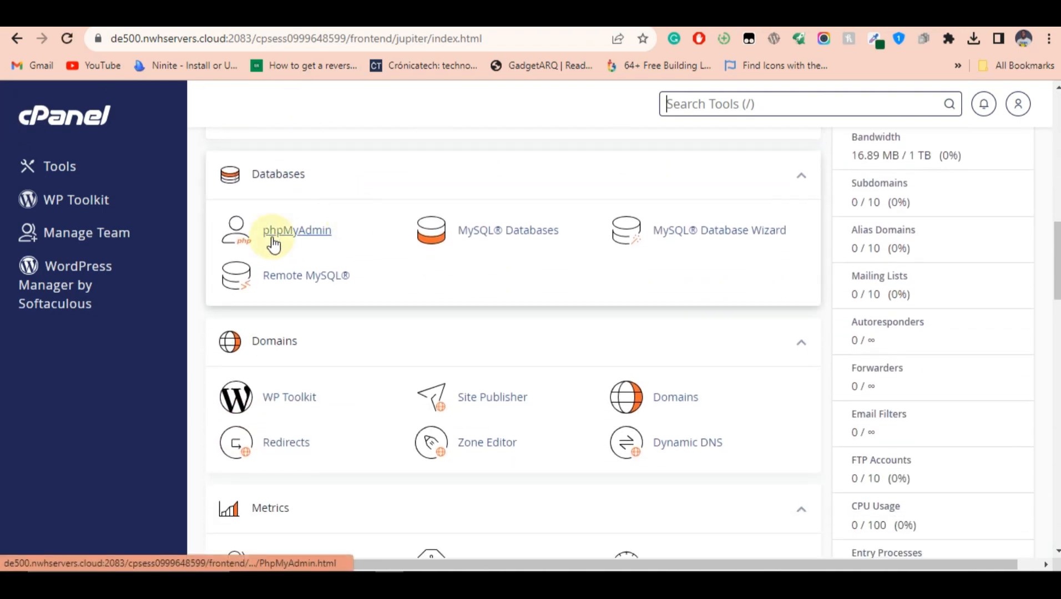
pyautogui.click(273, 242)
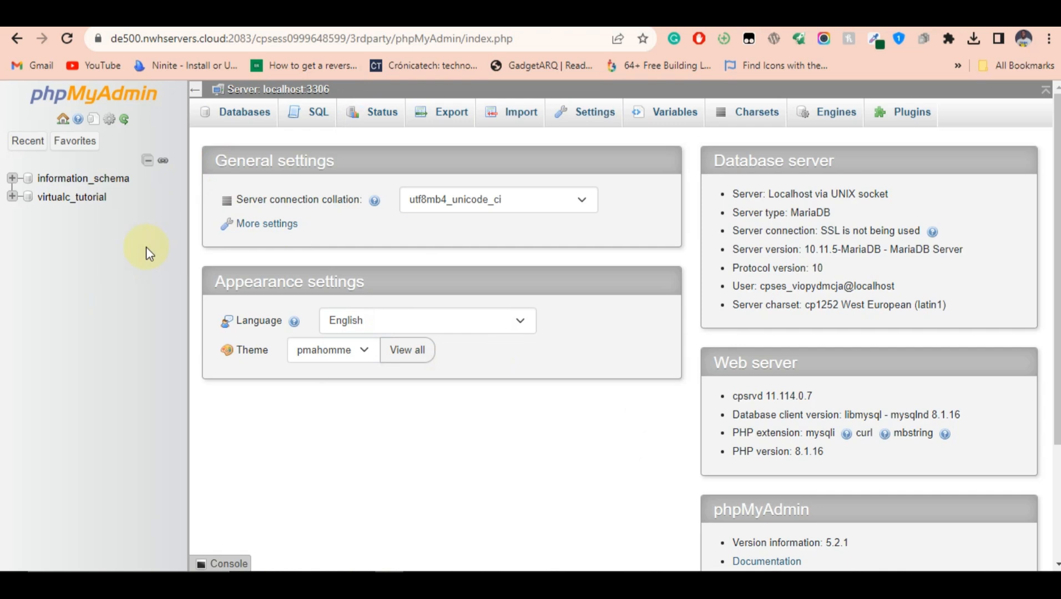
pyautogui.click(131, 11)
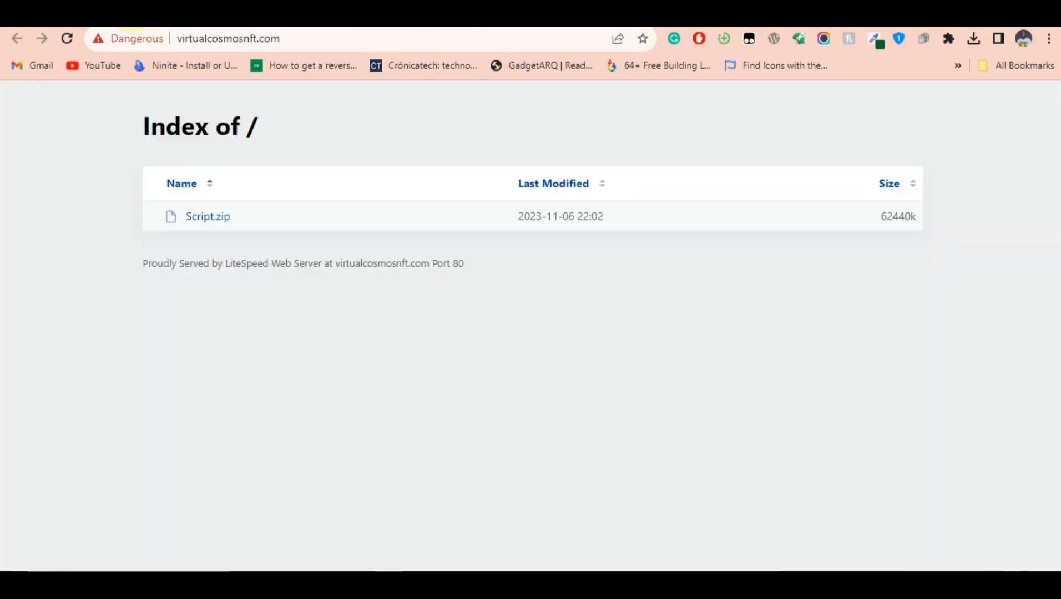
# Reload and browse the DANNVTU homepage, try Register (HTTP 500), then go back
pyautogui.click(68, 39)
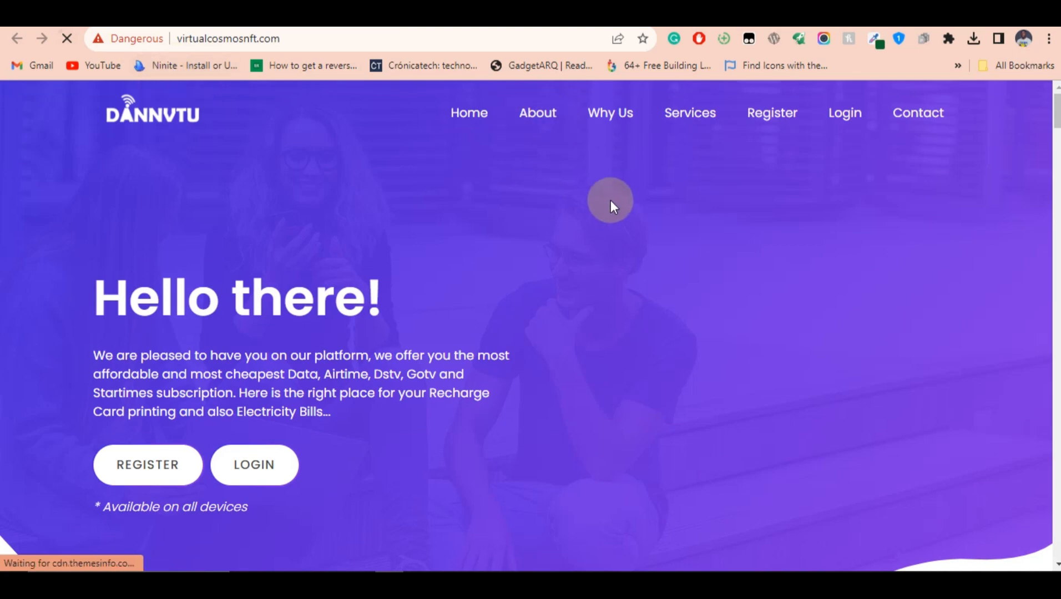
pyautogui.scroll(-4, 602, 202)
pyautogui.scroll(-3, 358, 213)
pyautogui.scroll(-15, 357, 213)
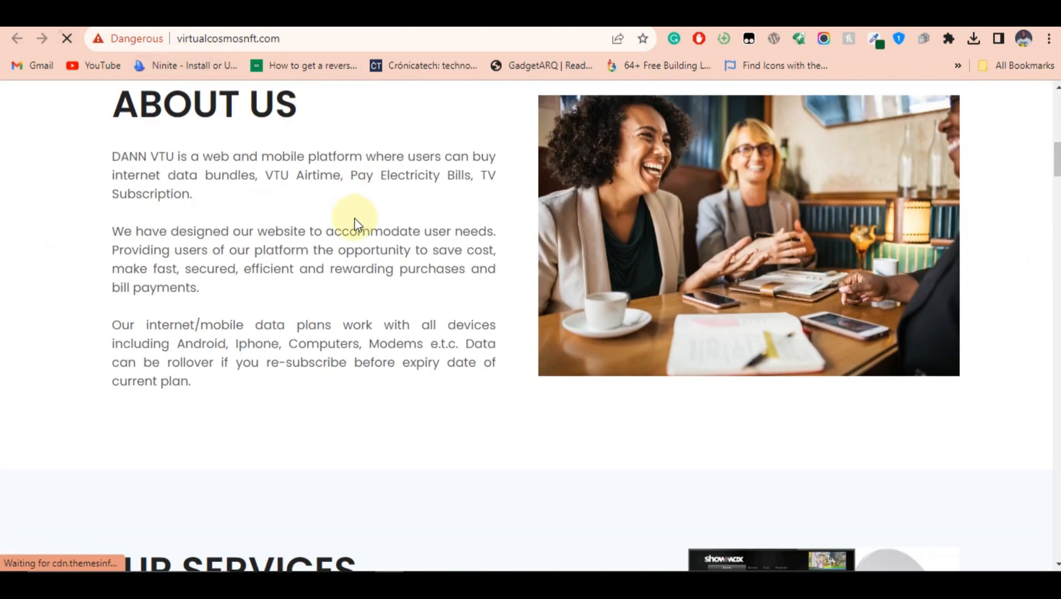
pyautogui.scroll(-6, 380, 232)
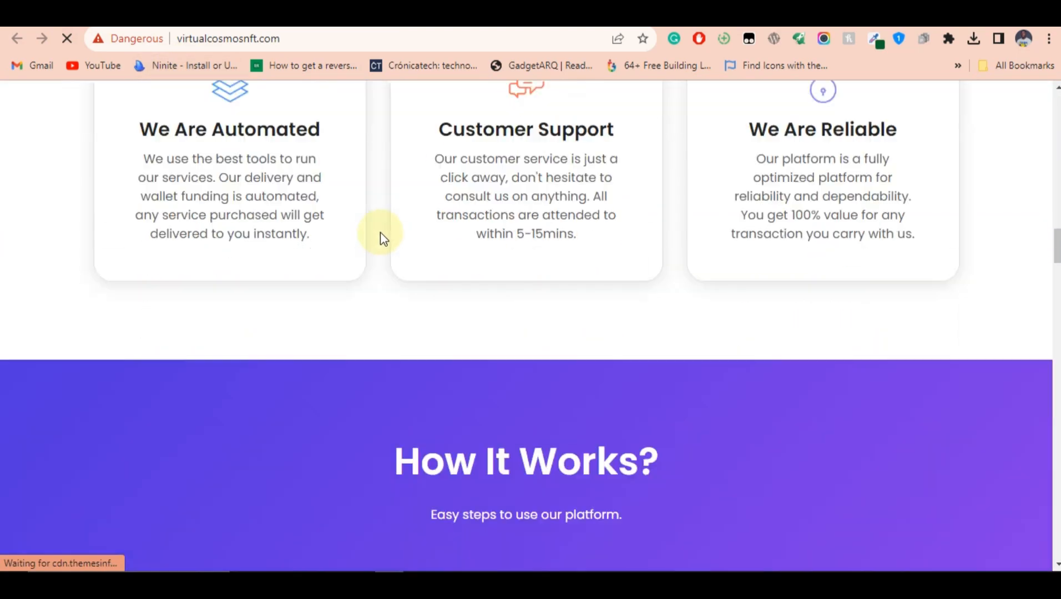
pyautogui.scroll(10, 380, 230)
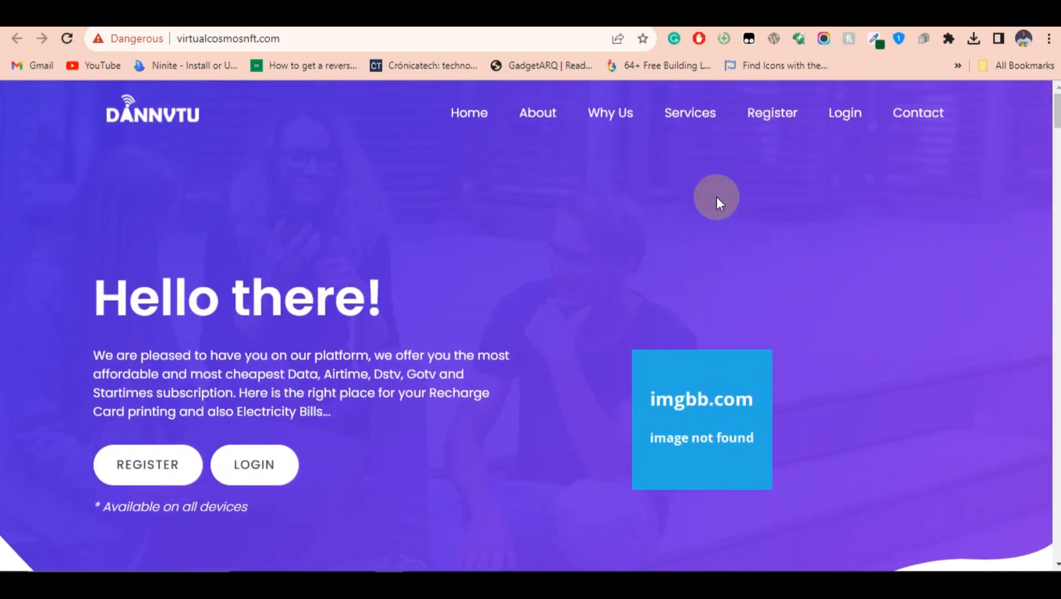
pyautogui.click(778, 119)
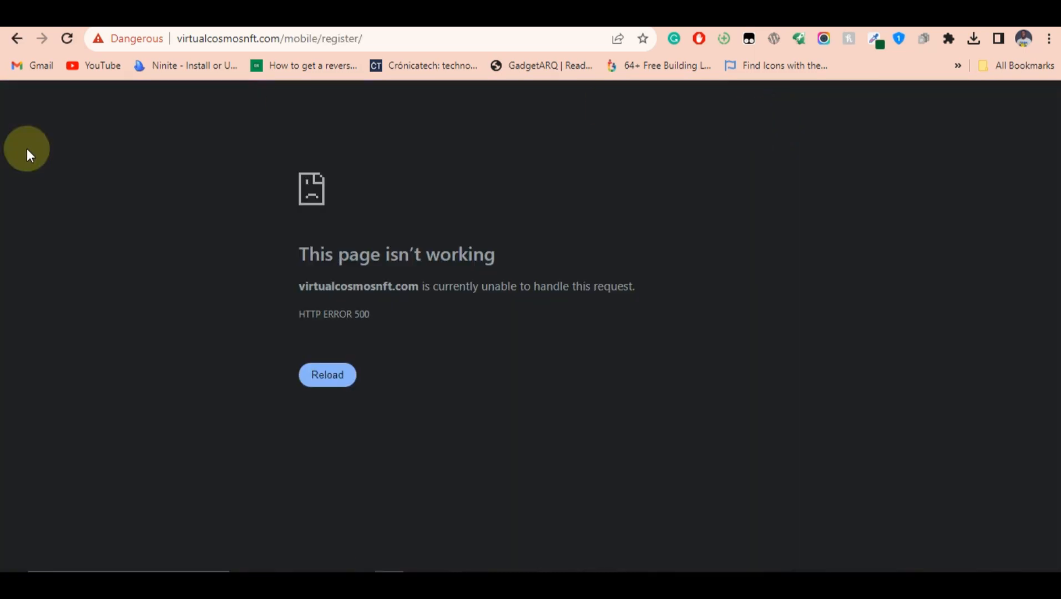
pyautogui.click(17, 38)
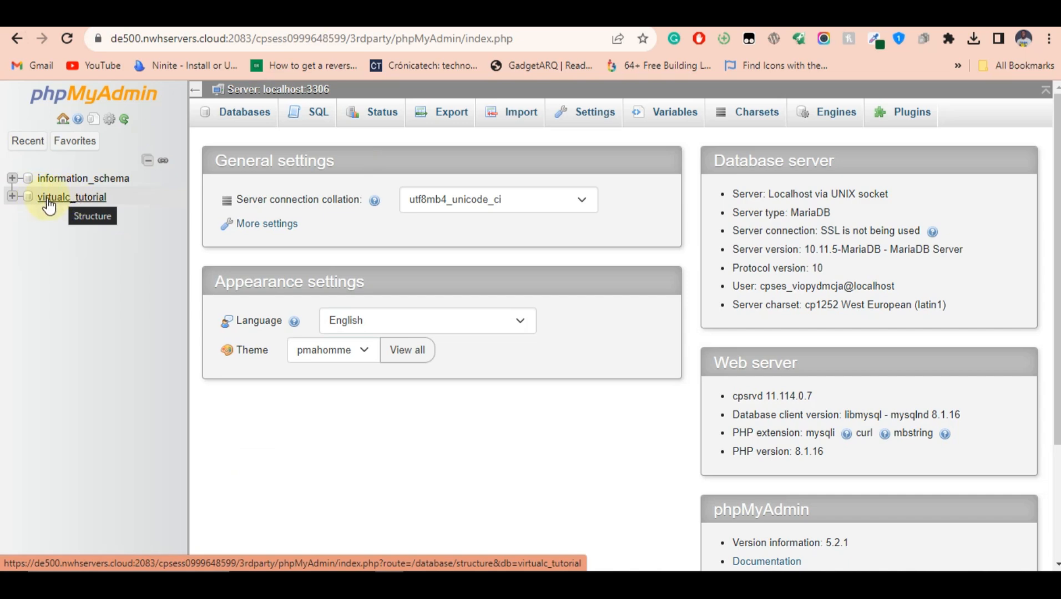
# In the virtualc_tutorial database's Import tab, choose Script.sql as the file
pyautogui.click(75, 203)
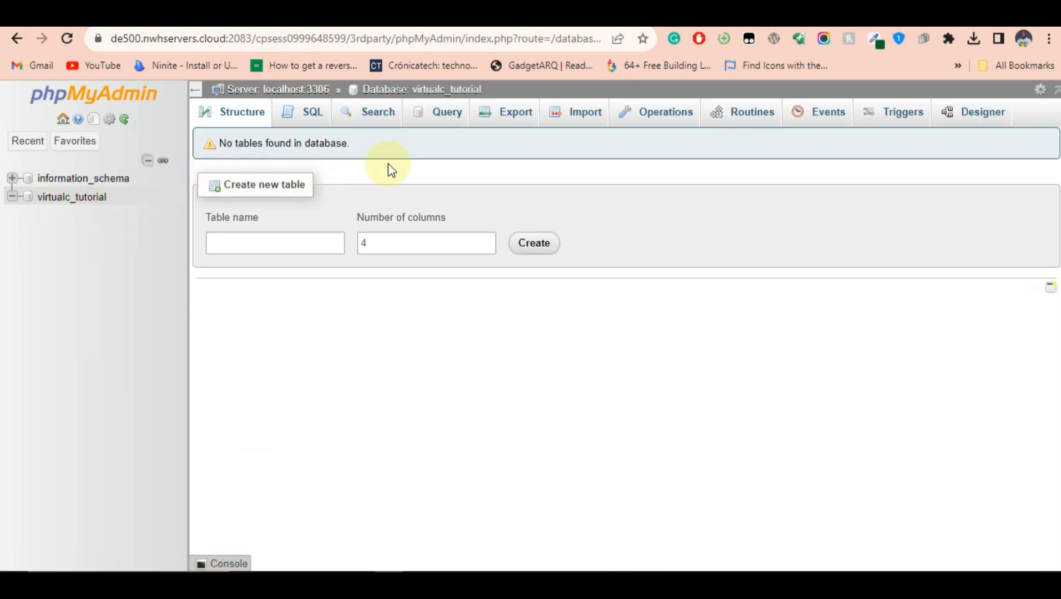
pyautogui.click(561, 121)
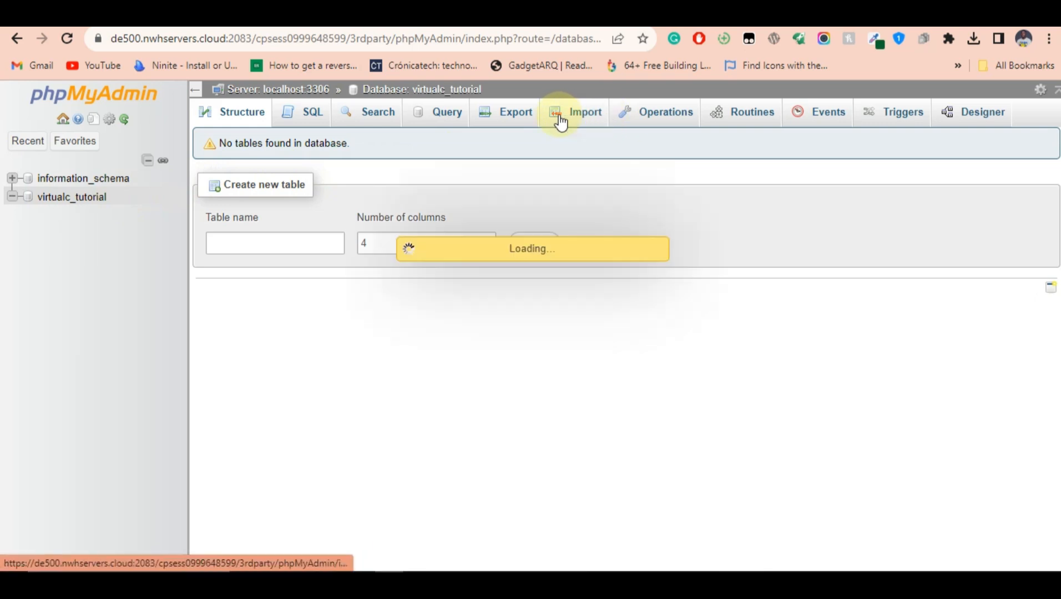
pyautogui.click(254, 308)
pyautogui.scroll(-7, 275, 170)
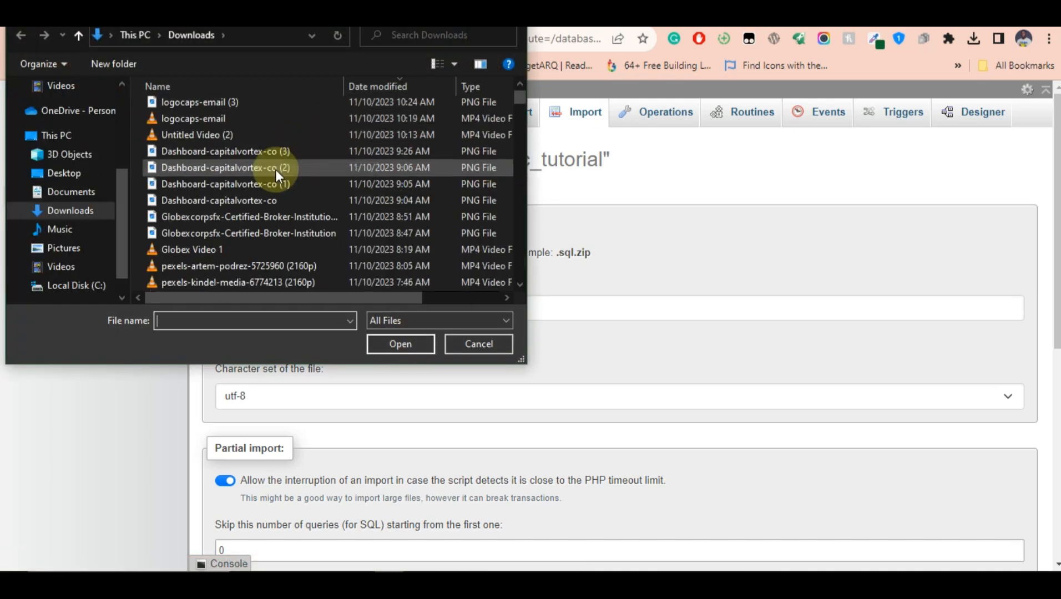
pyautogui.scroll(-4, 277, 169)
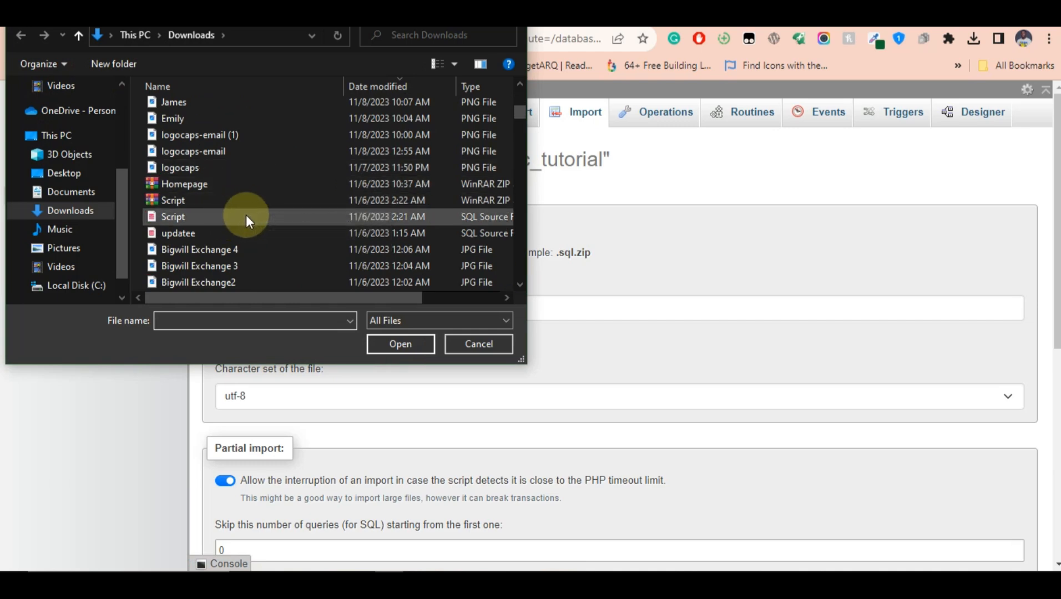
pyautogui.doubleClick(238, 217)
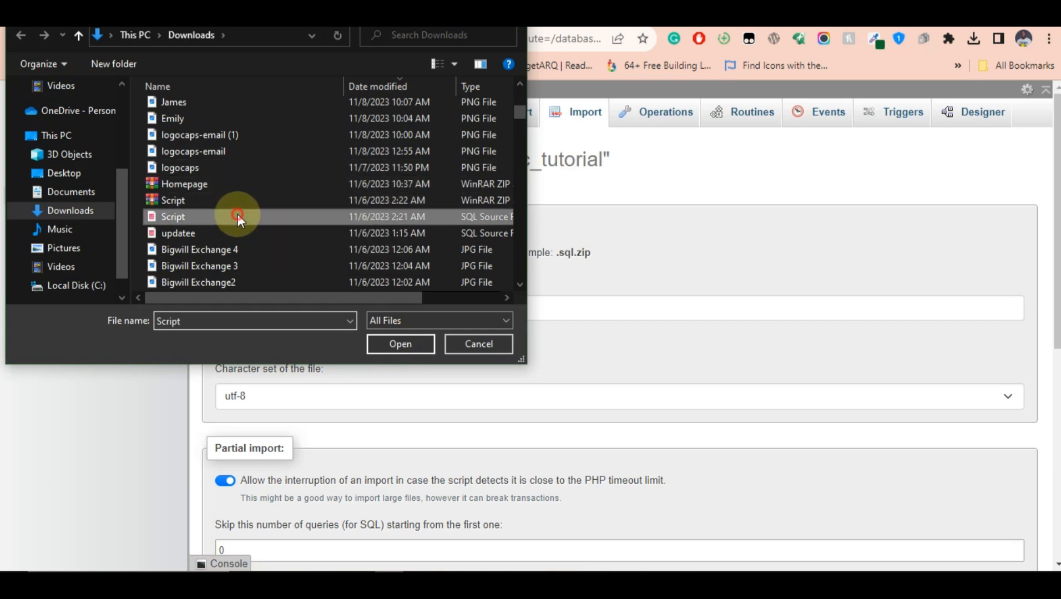
# Run the import so its 98 queries create tables like airtime and dataplans
pyautogui.scroll(-1, 385, 297)
pyautogui.scroll(-3, 385, 297)
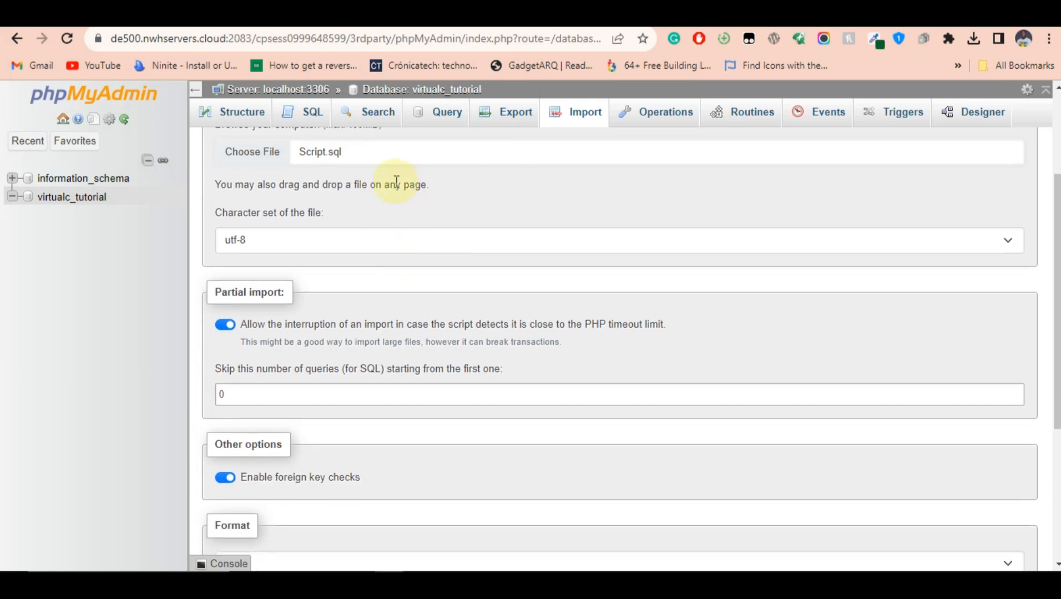
pyautogui.scroll(-4, 327, 209)
pyautogui.click(225, 518)
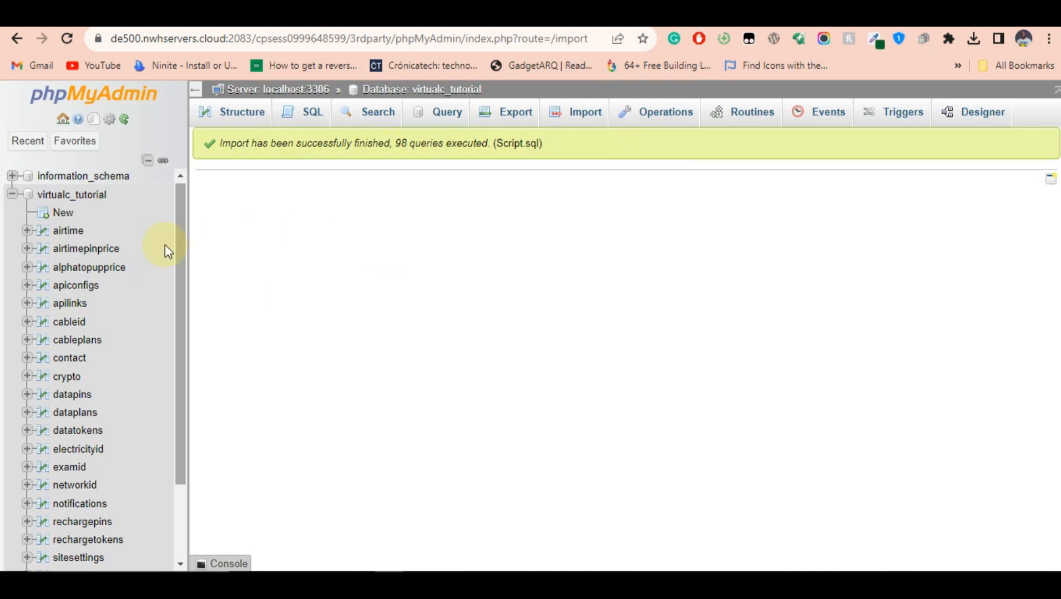
pyautogui.scroll(-3, 90, 389)
pyautogui.scroll(3, 93, 361)
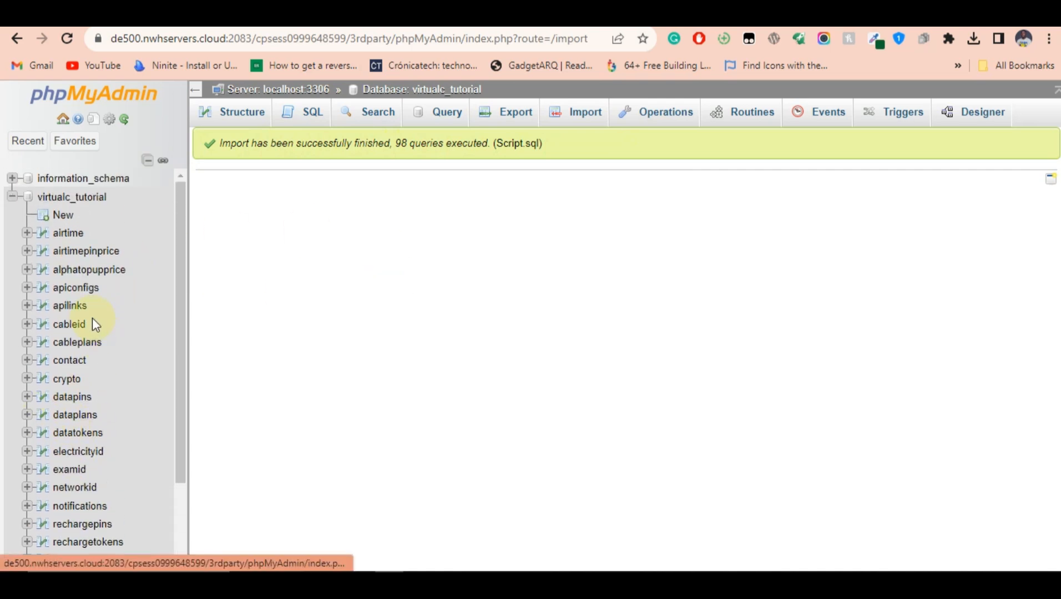
pyautogui.click(270, 15)
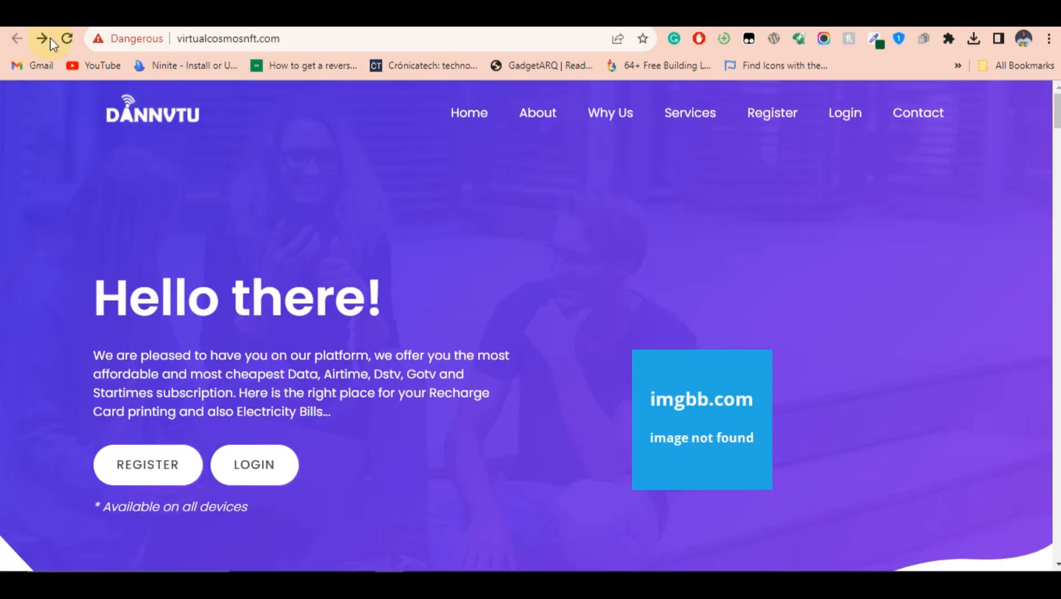
# Fill the first registration page with the test user's name, phone number and e-mail
pyautogui.click(63, 41)
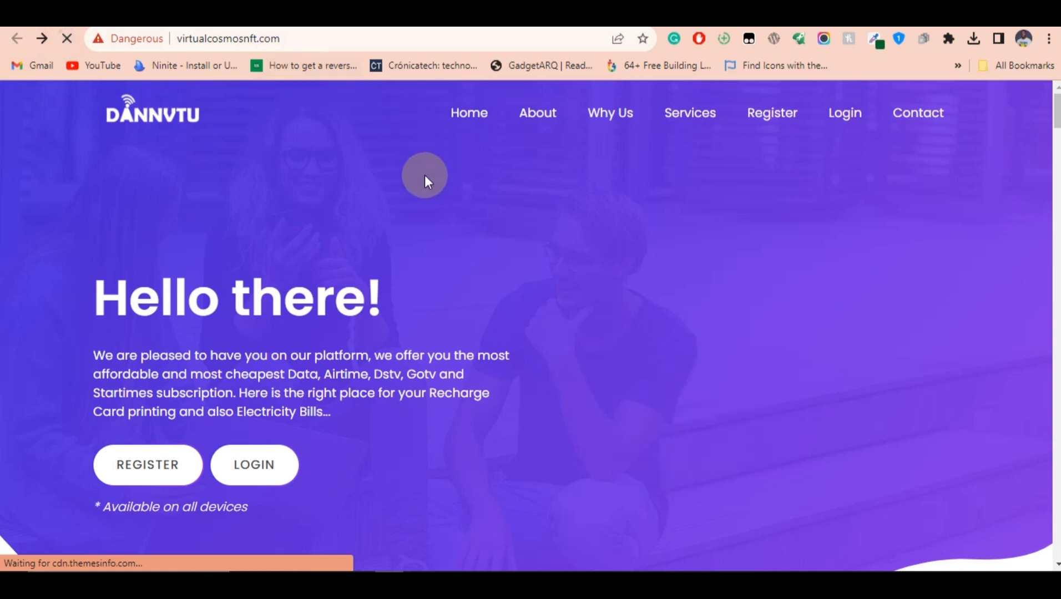
pyautogui.click(775, 116)
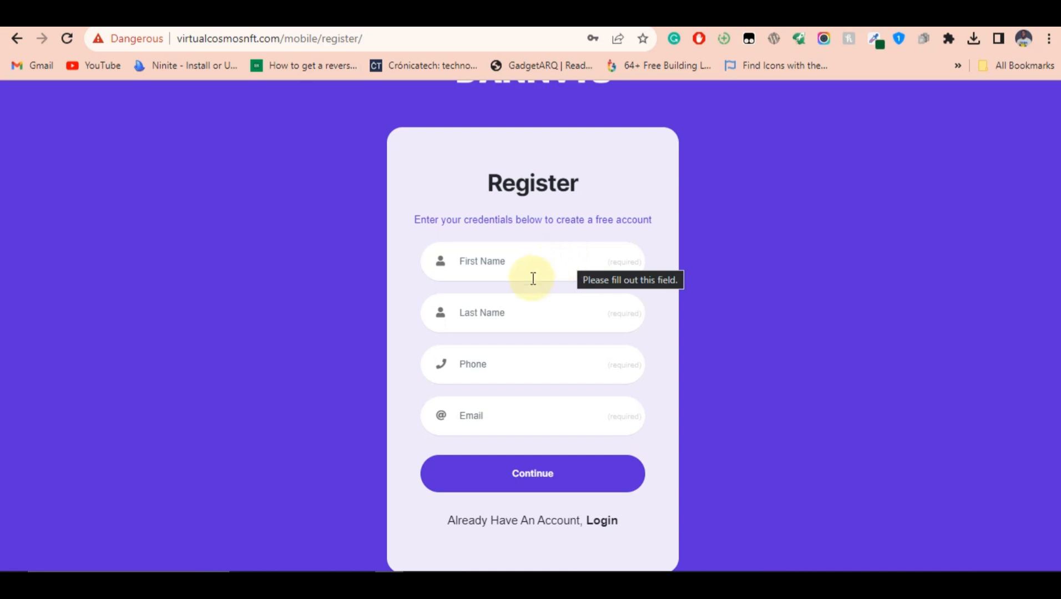
pyautogui.click(535, 258)
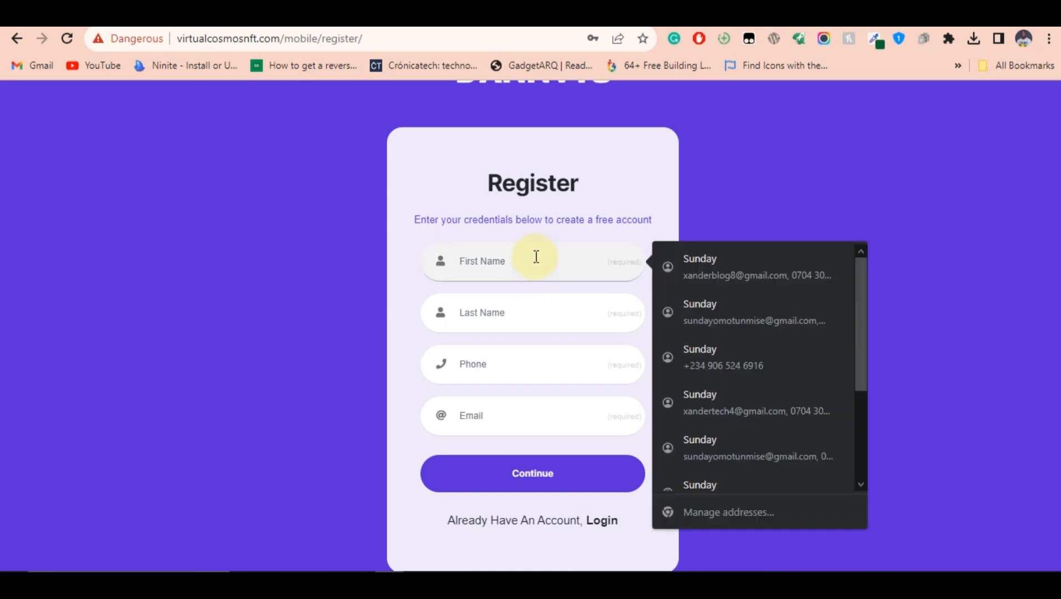
pyautogui.write('Xander')
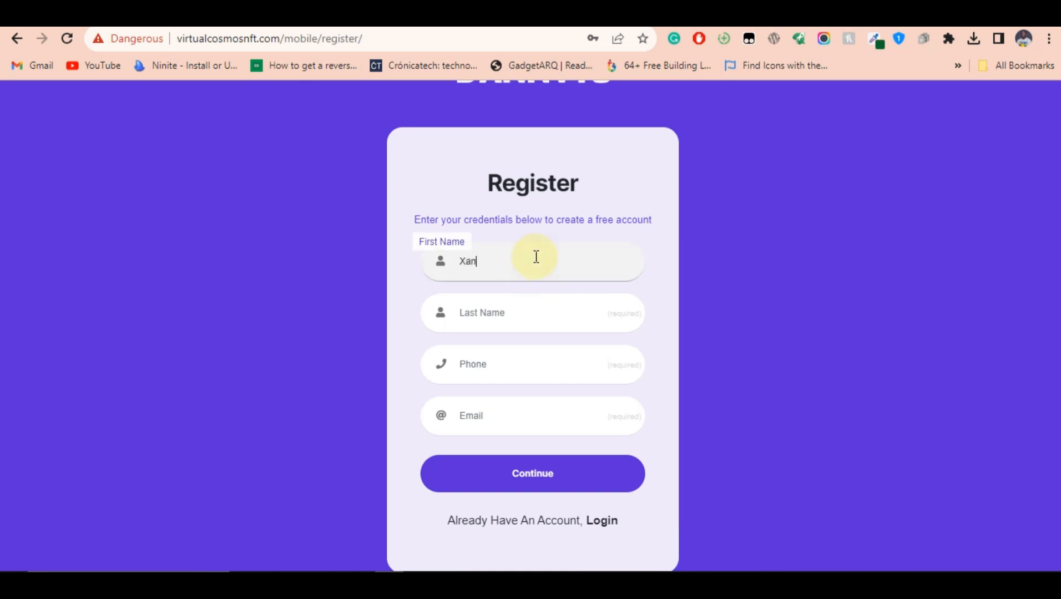
pyautogui.click(470, 306)
pyautogui.write('Xaner')
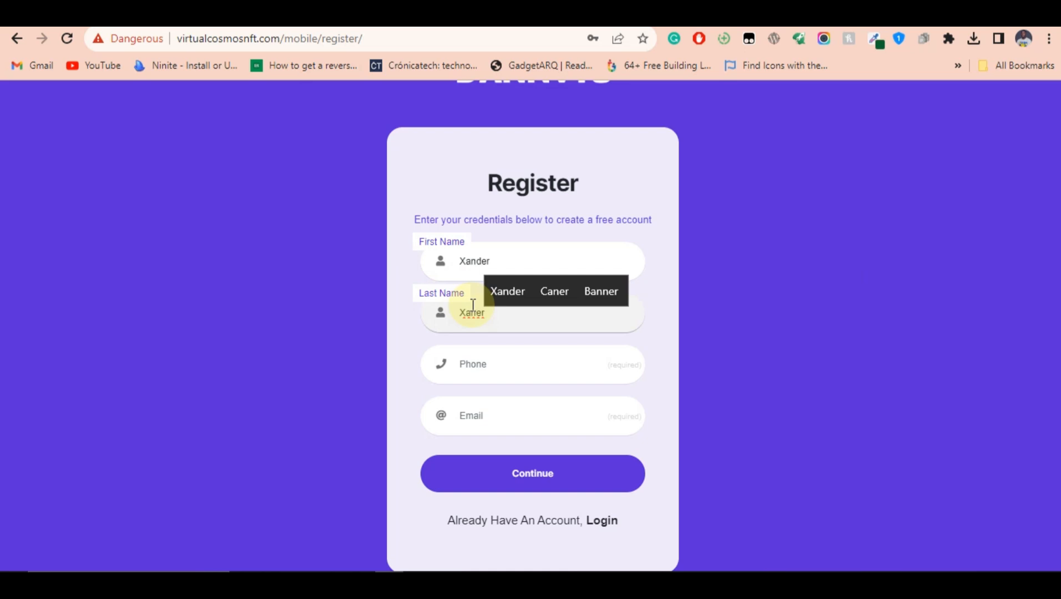
pyautogui.press('Left')
pyautogui.press('Left')
pyautogui.write('d')
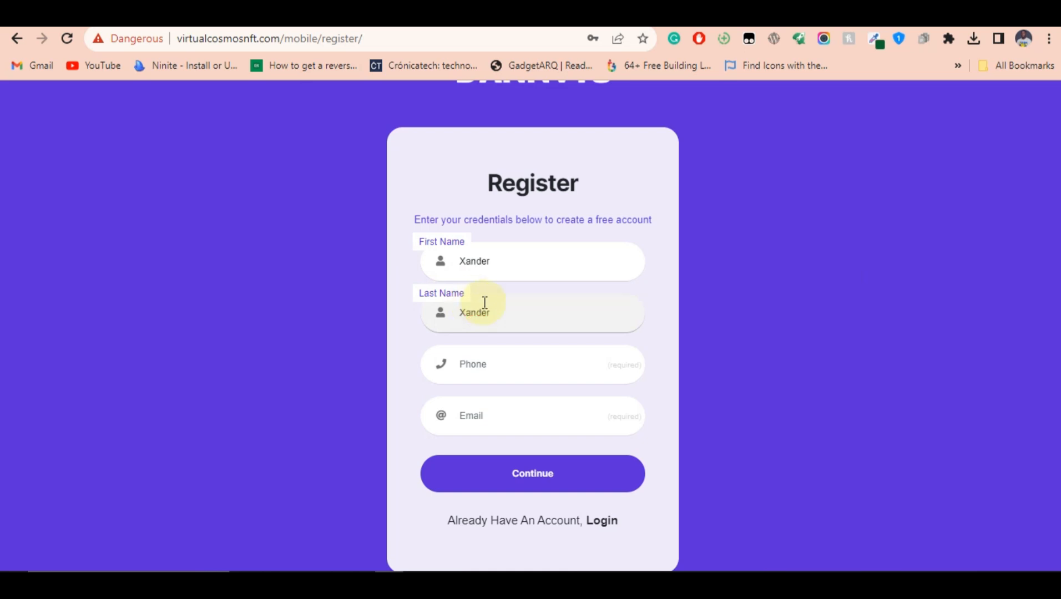
pyautogui.click(480, 364)
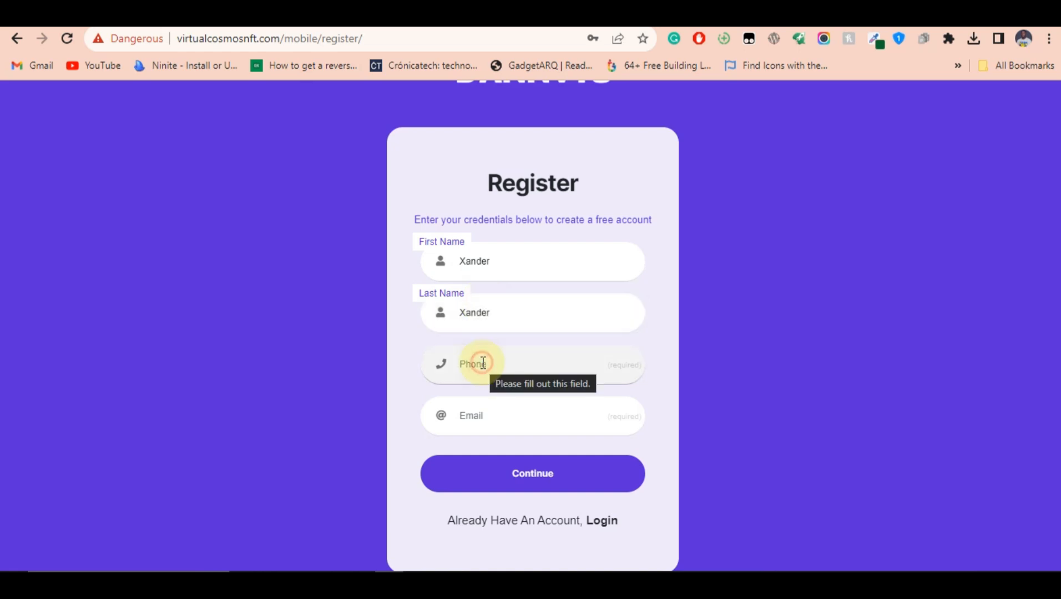
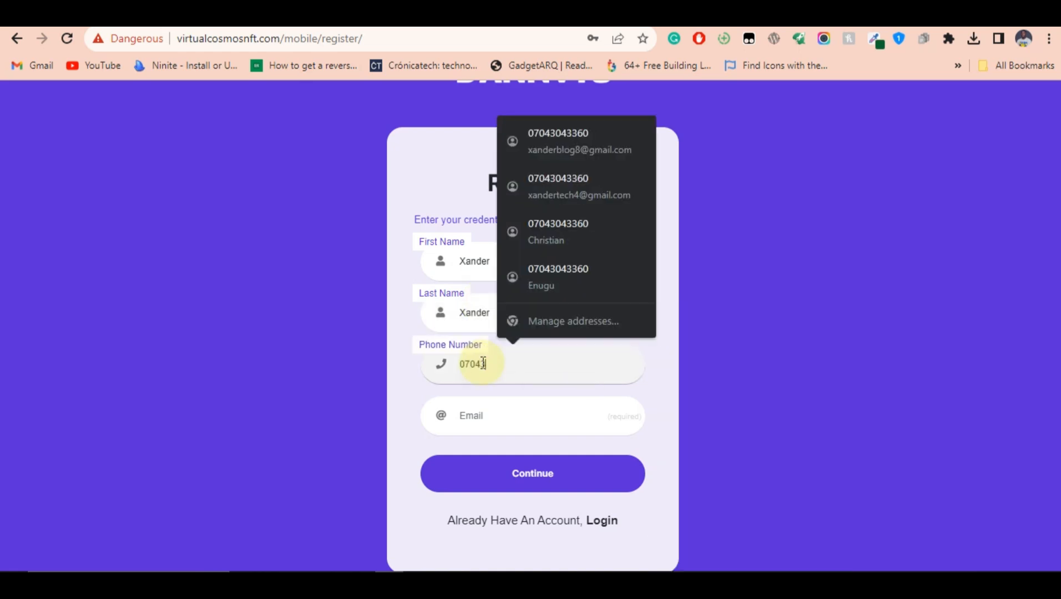
pyautogui.click(497, 418)
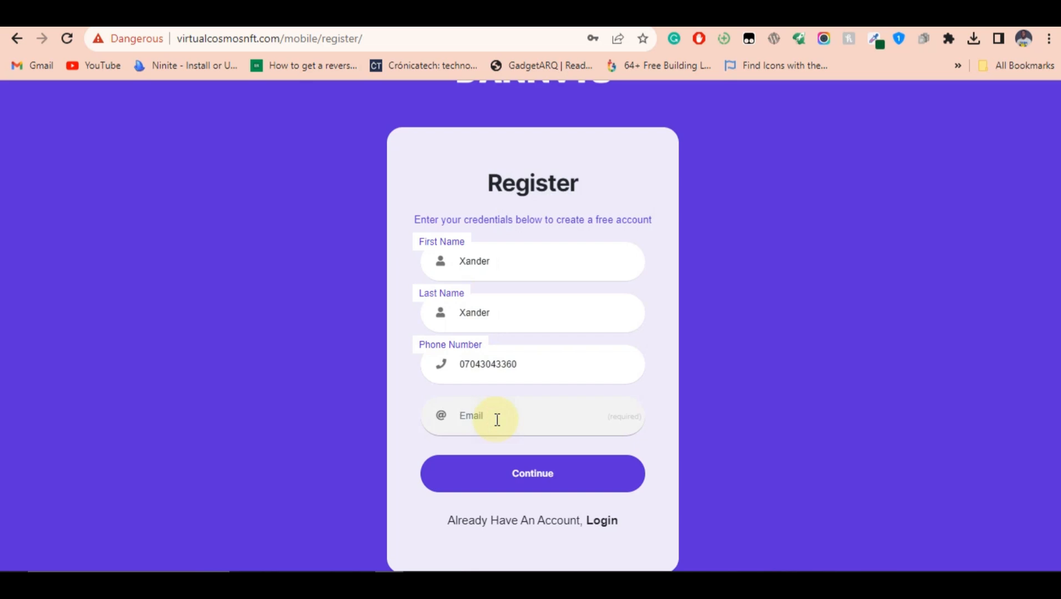
pyautogui.click(526, 469)
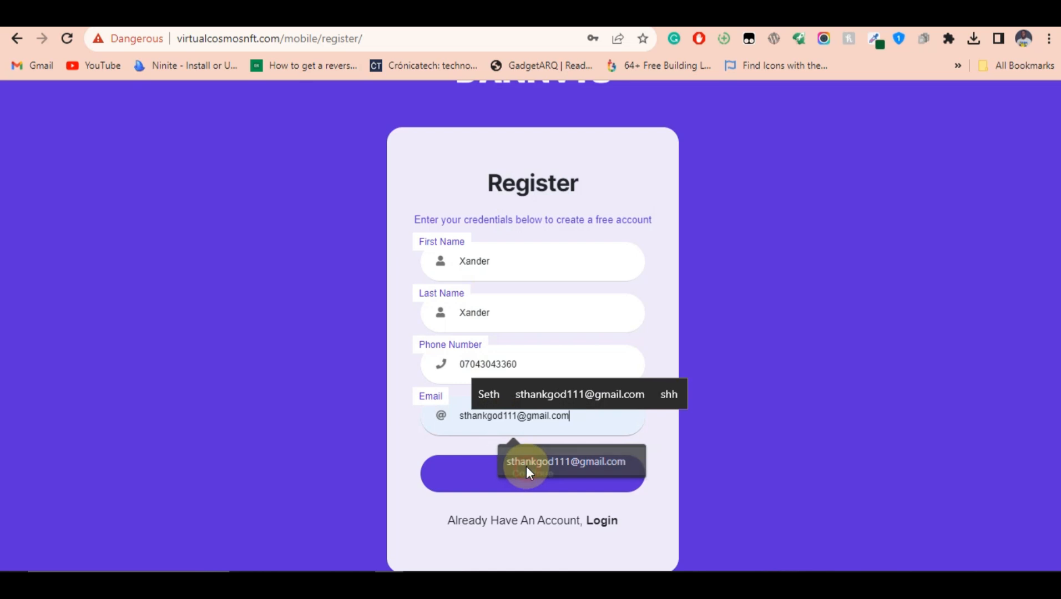
pyautogui.click(498, 484)
# Enter the account password and transaction PIN, then submit the registration
pyautogui.click(519, 244)
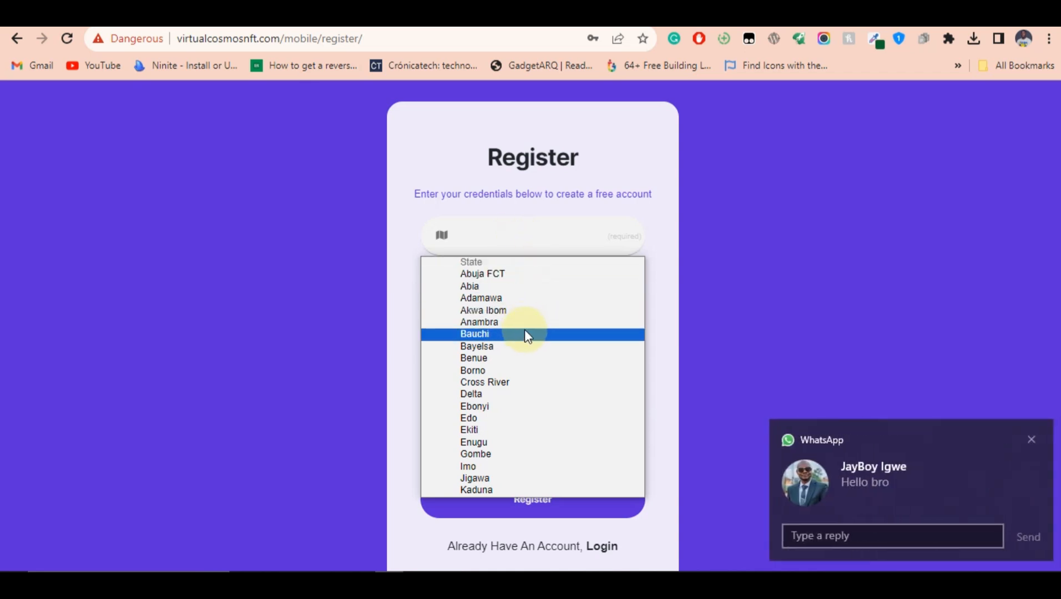
pyautogui.click(1031, 439)
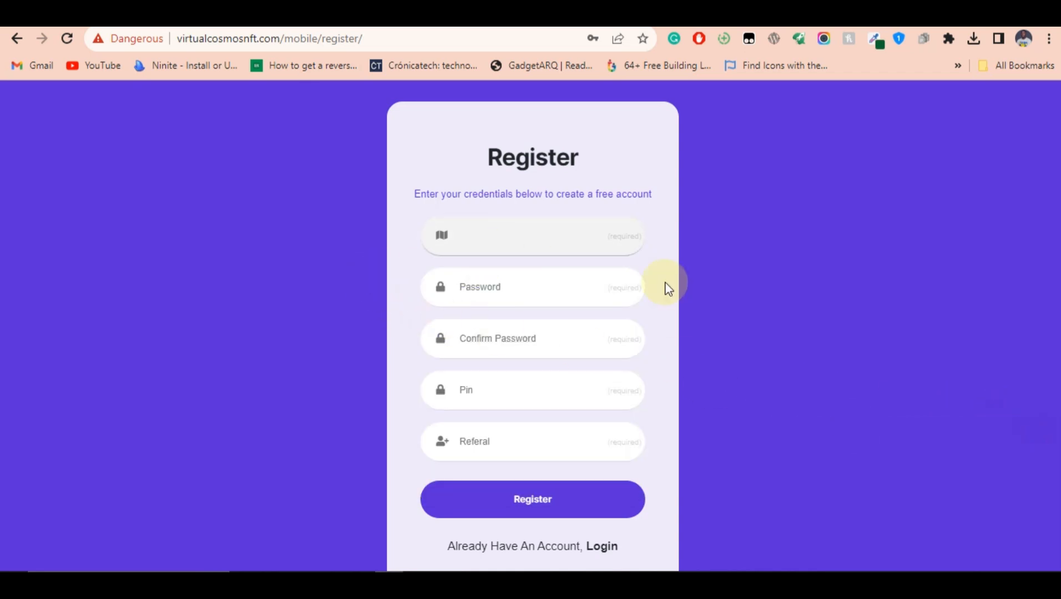
pyautogui.click(590, 93)
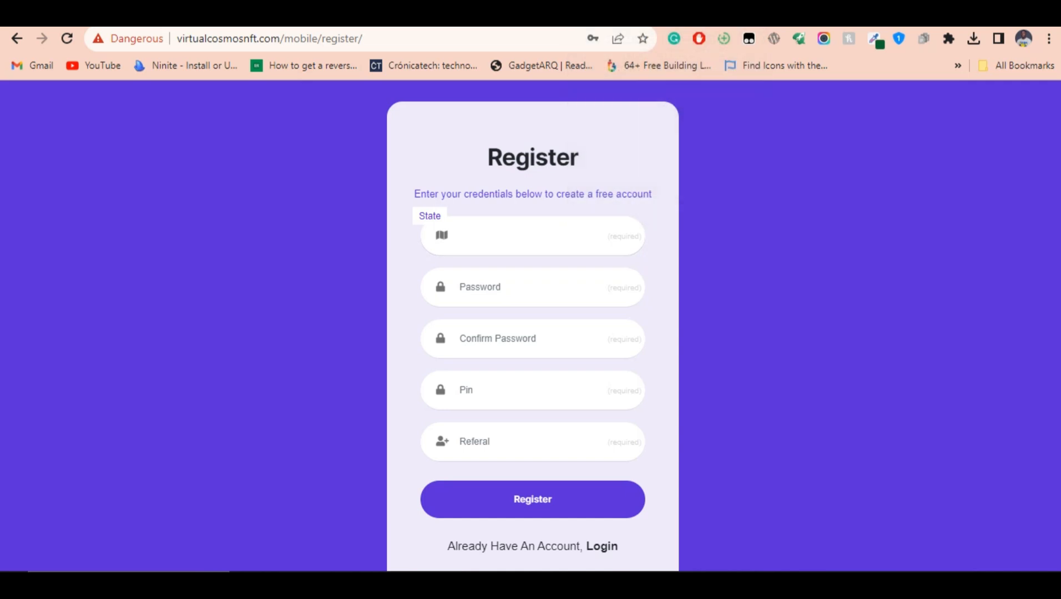
pyautogui.click(500, 282)
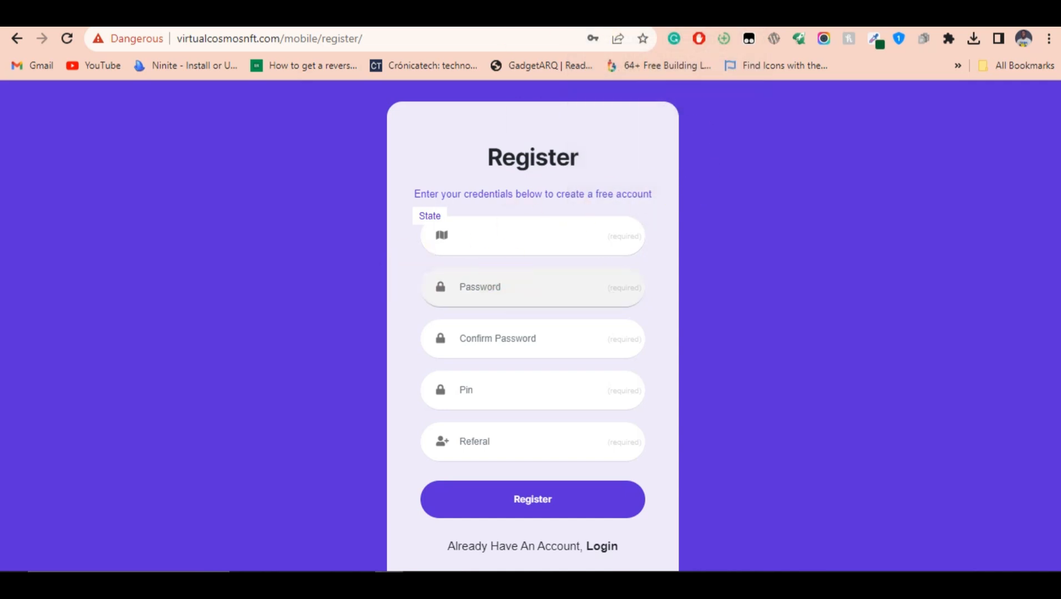
pyautogui.click(514, 286)
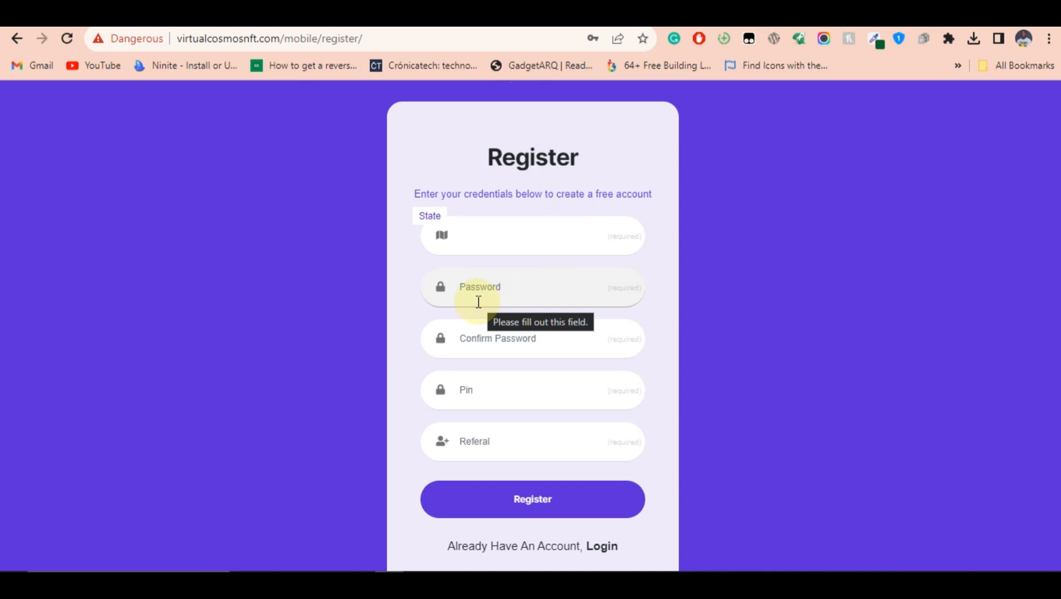
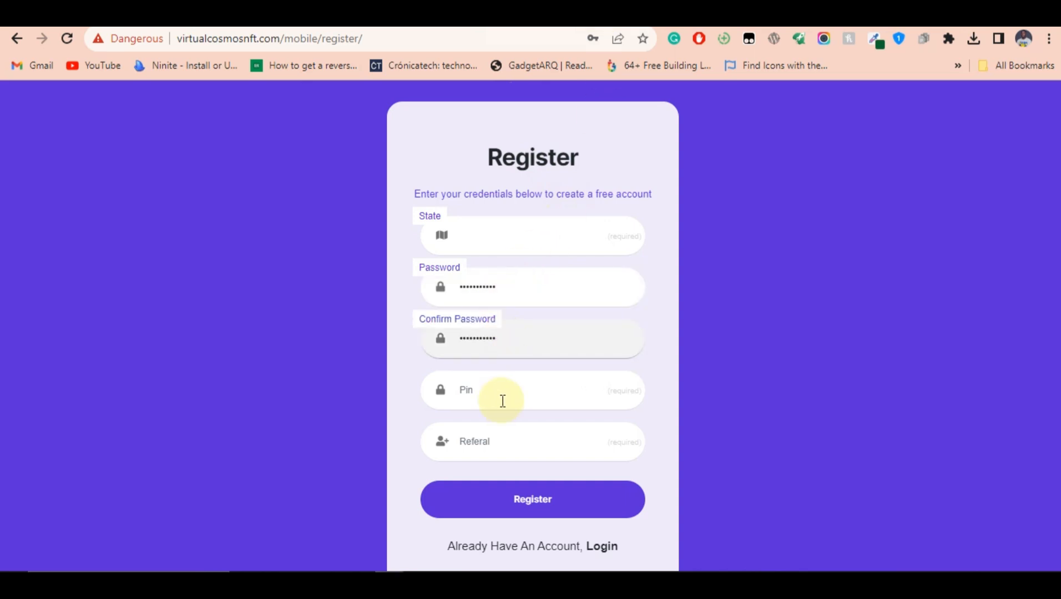
pyautogui.click(499, 400)
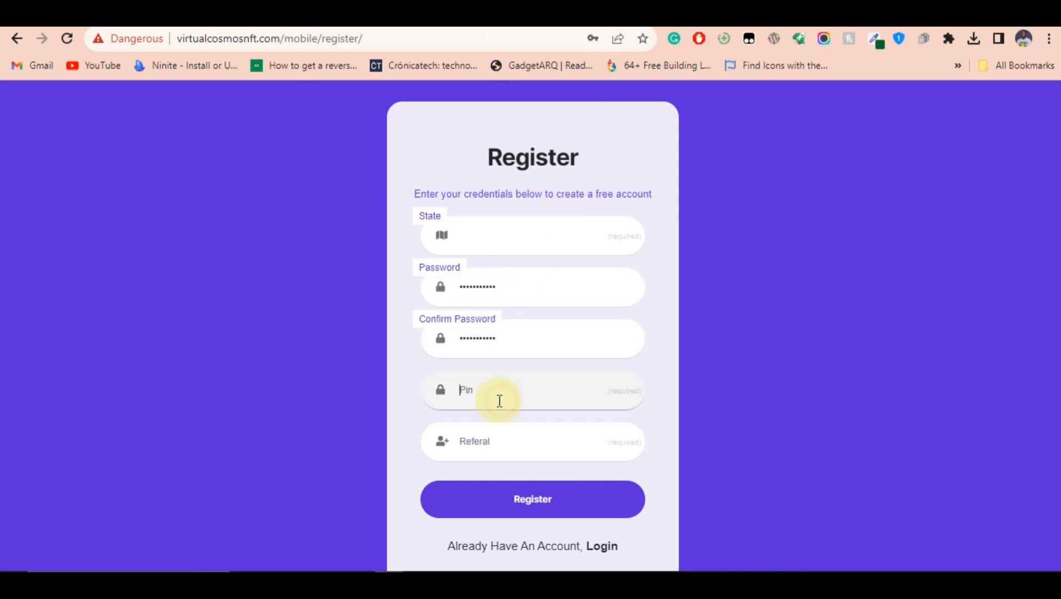
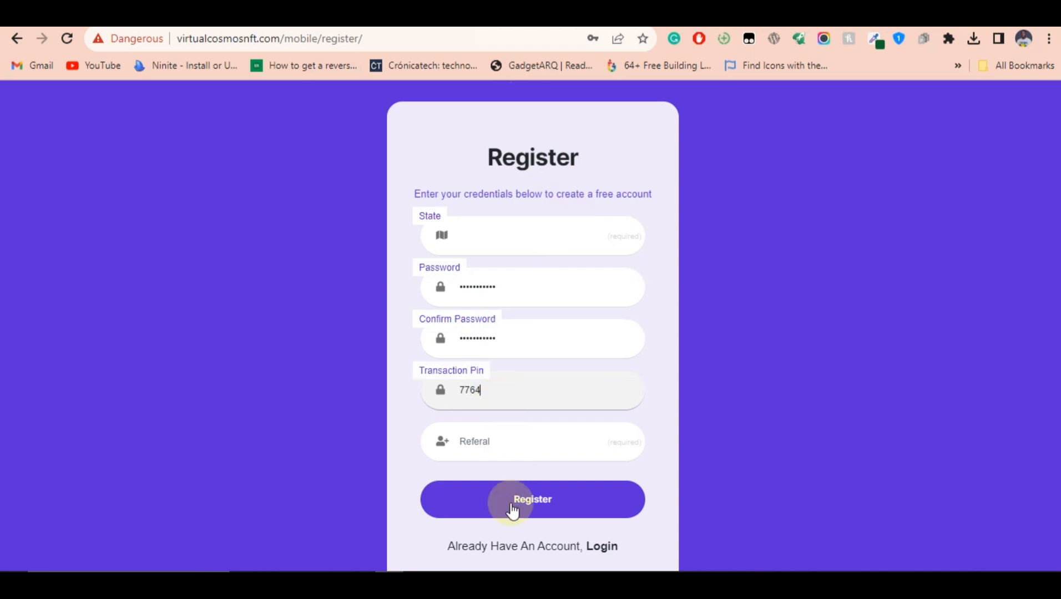
pyautogui.click(517, 508)
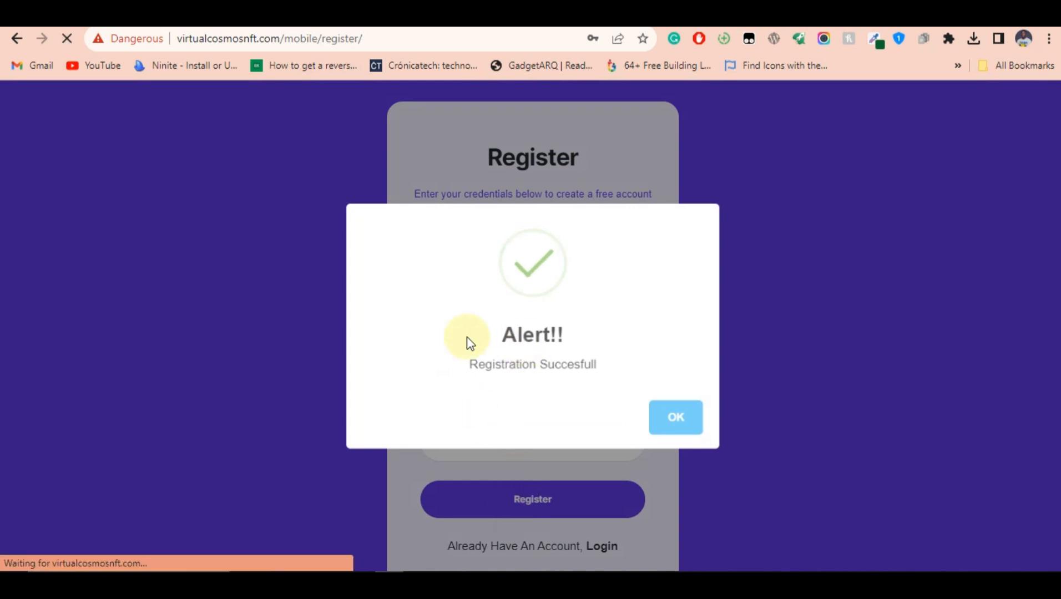
# Close the Registration Succesfull alert and submit the emailed verification code
pyautogui.click(672, 413)
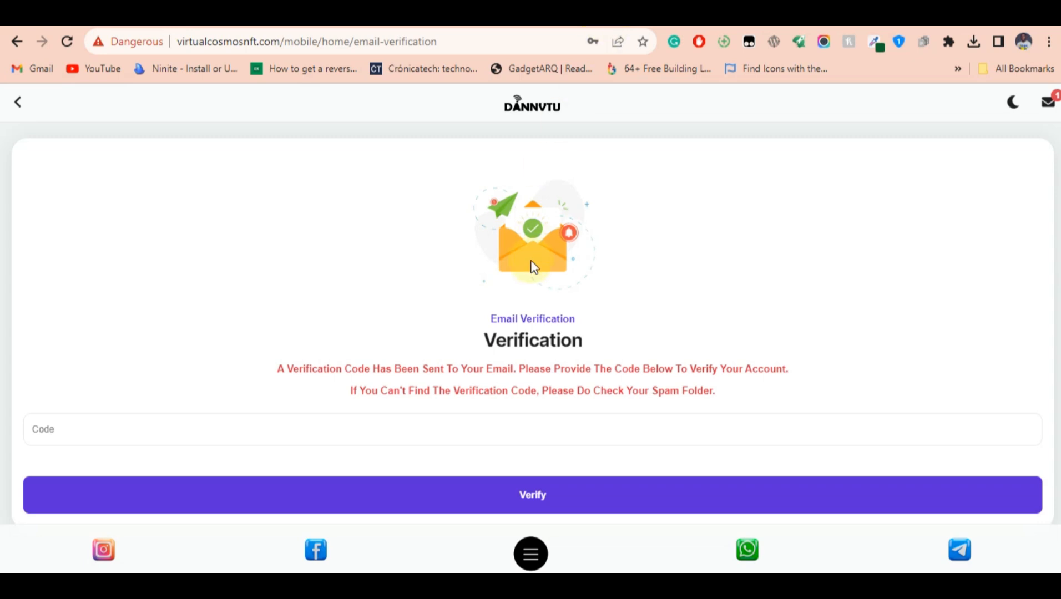
pyautogui.click(498, 426)
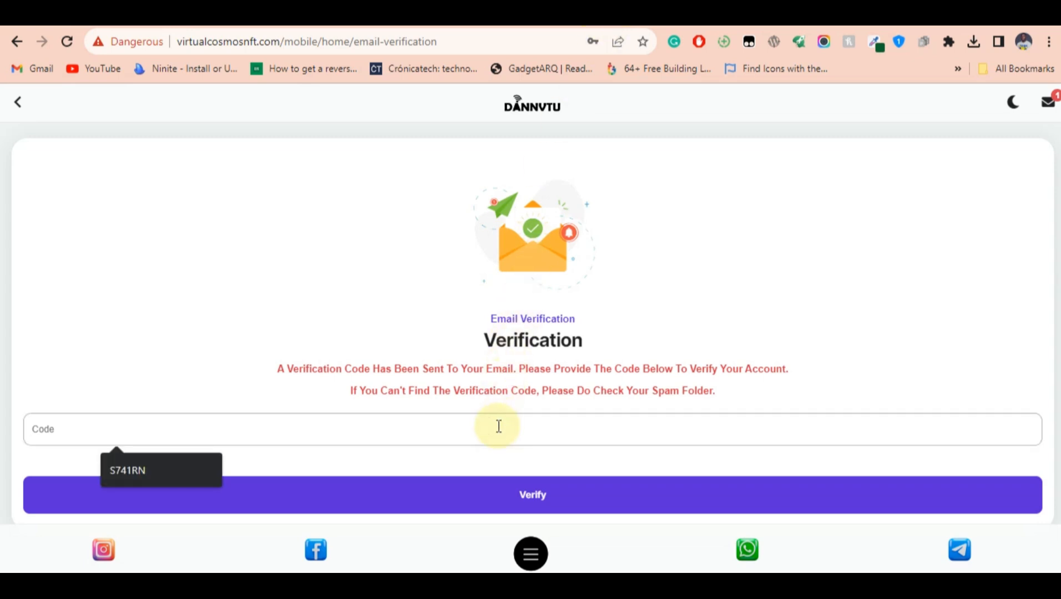
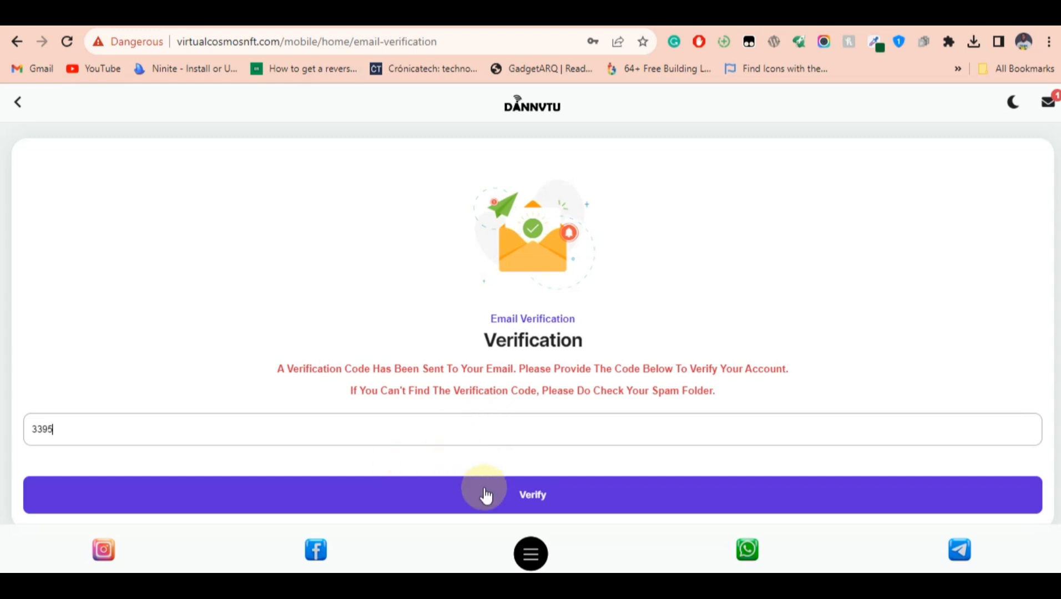
pyautogui.click(483, 502)
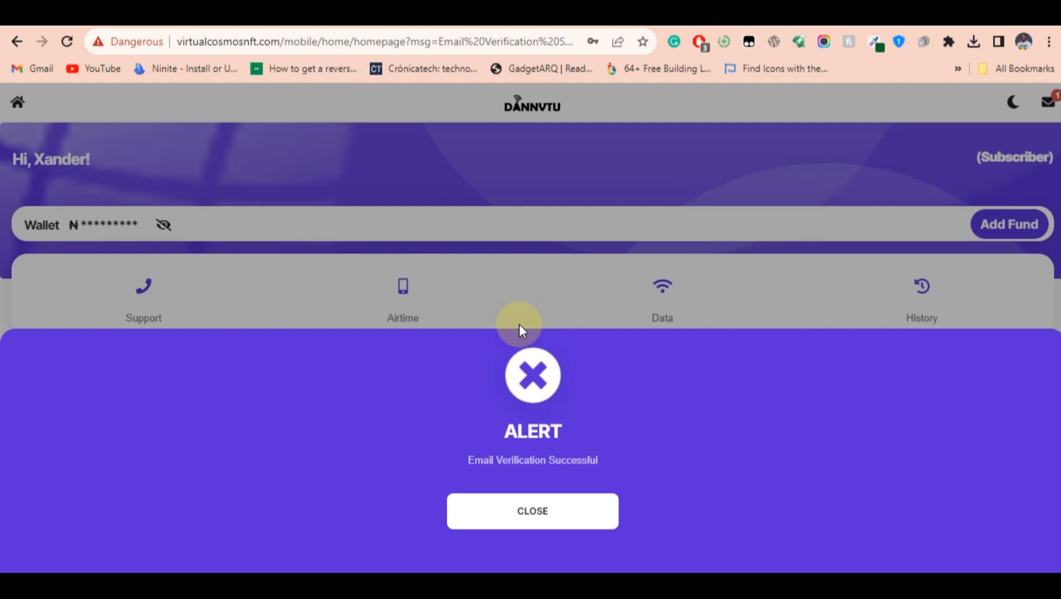
# Close the verification success alert and scroll through the test user's dashboard
pyautogui.click(549, 509)
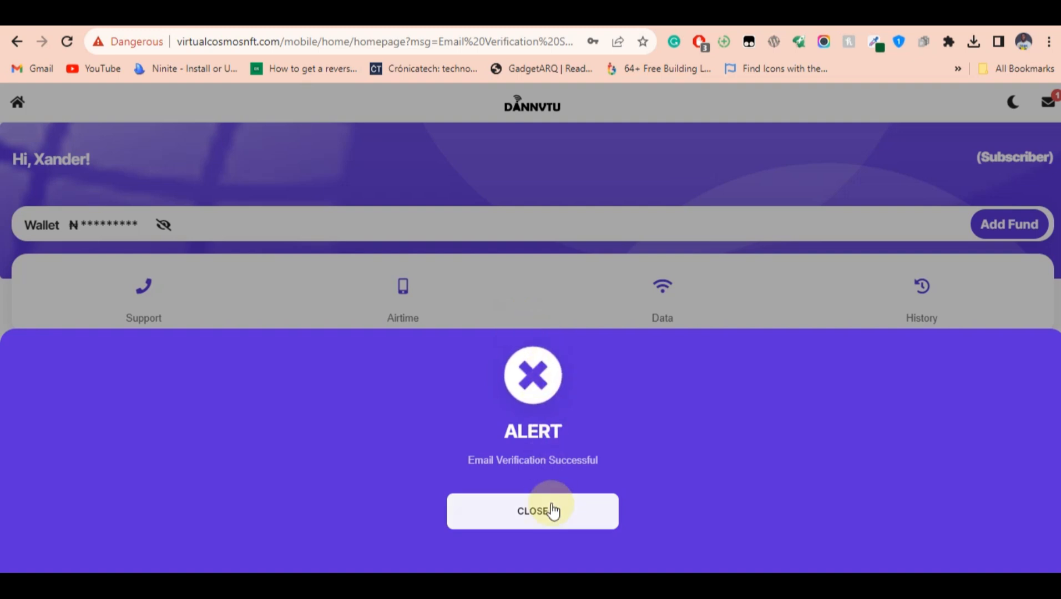
pyautogui.scroll(-4, 474, 218)
pyautogui.scroll(-1, 616, 403)
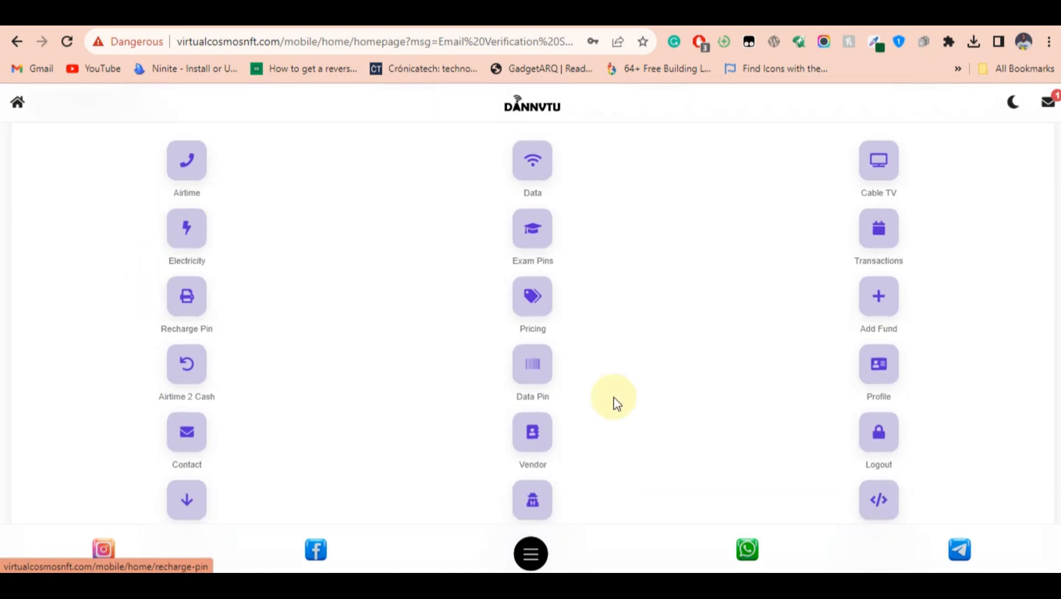
pyautogui.scroll(5, 543, 245)
pyautogui.scroll(-8, 721, 300)
pyautogui.scroll(8, 272, 374)
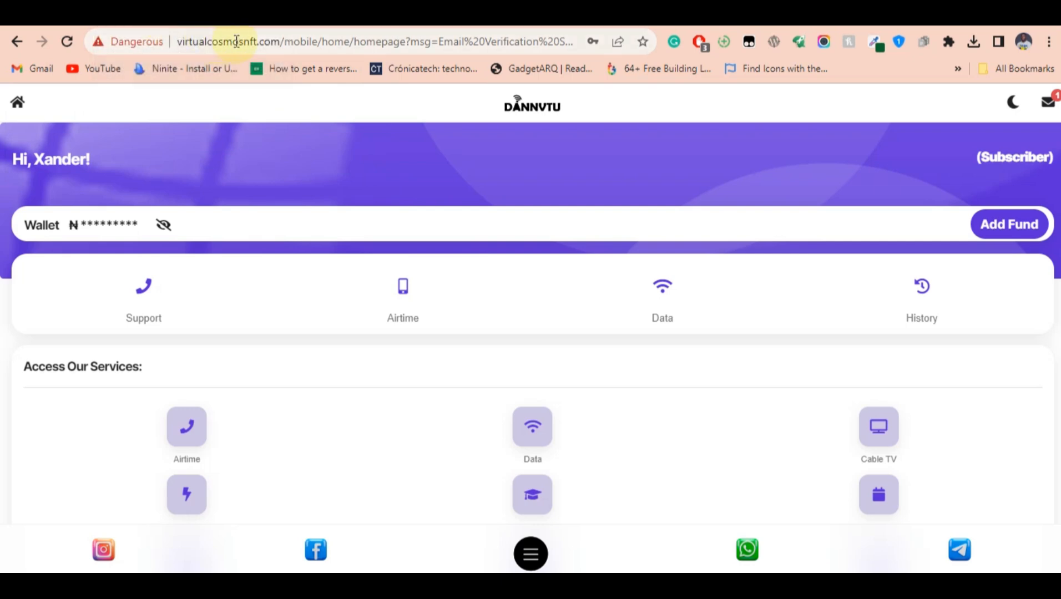
# Copy the virtualcosmosnft.com domain from the address bar and open a new blank tab
pyautogui.click(265, 40)
pyautogui.click(265, 41)
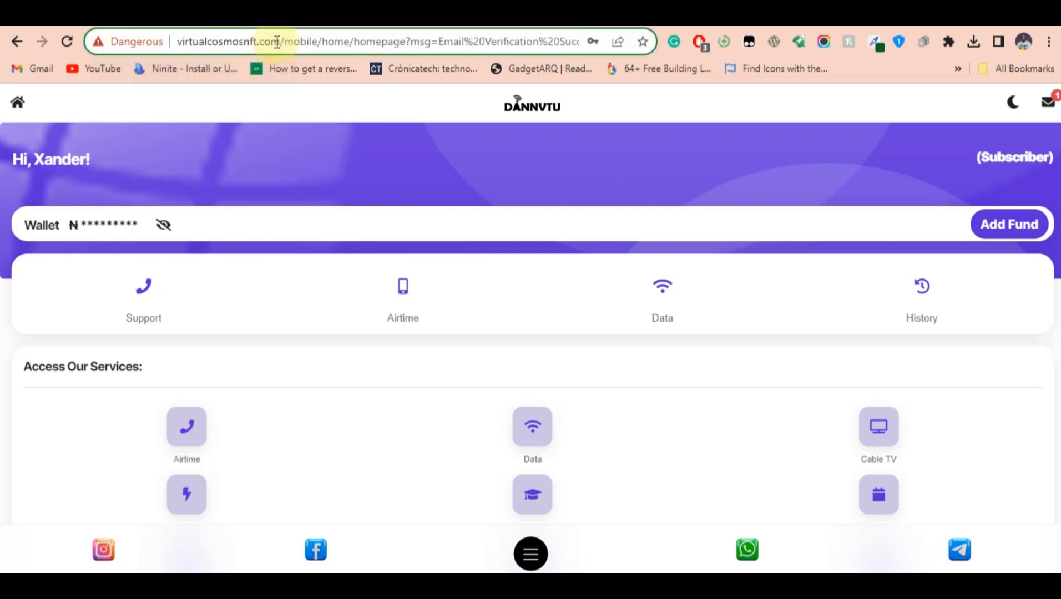
pyautogui.moveTo(281, 41); pyautogui.dragTo(175, 43)
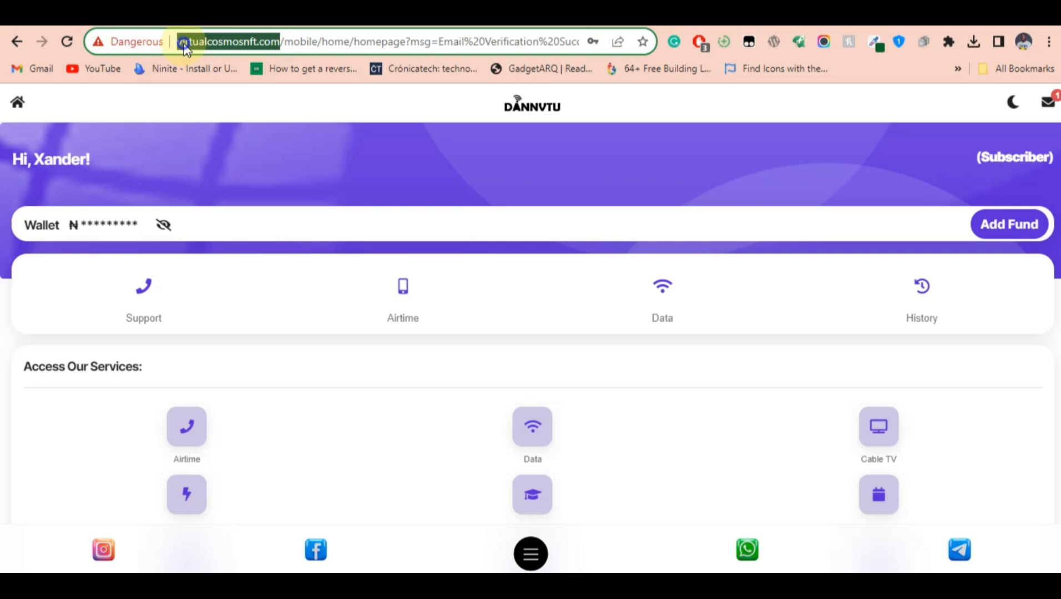
pyautogui.rightClick(185, 48)
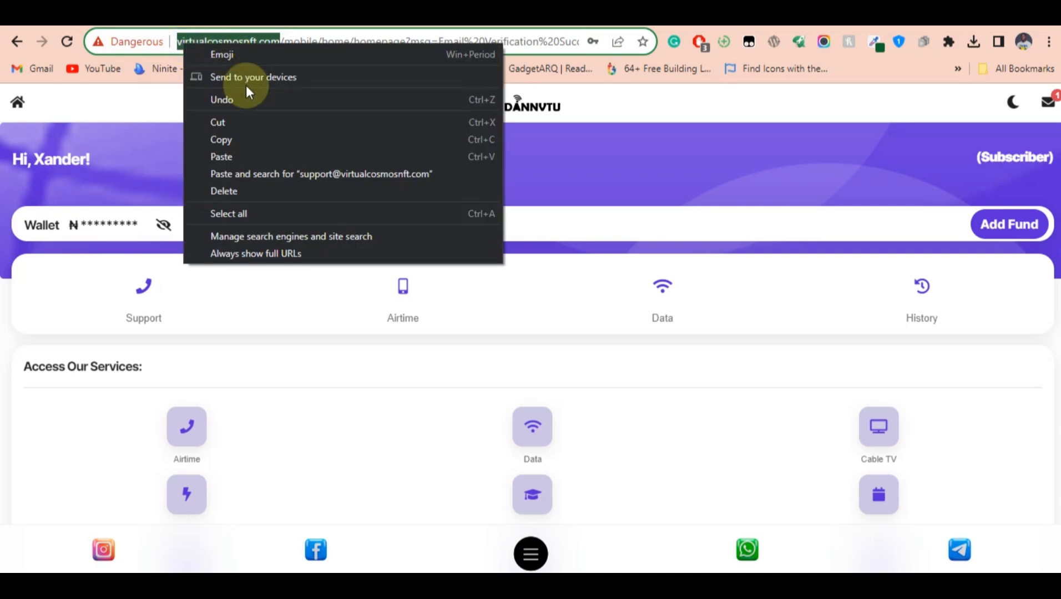
pyautogui.click(248, 138)
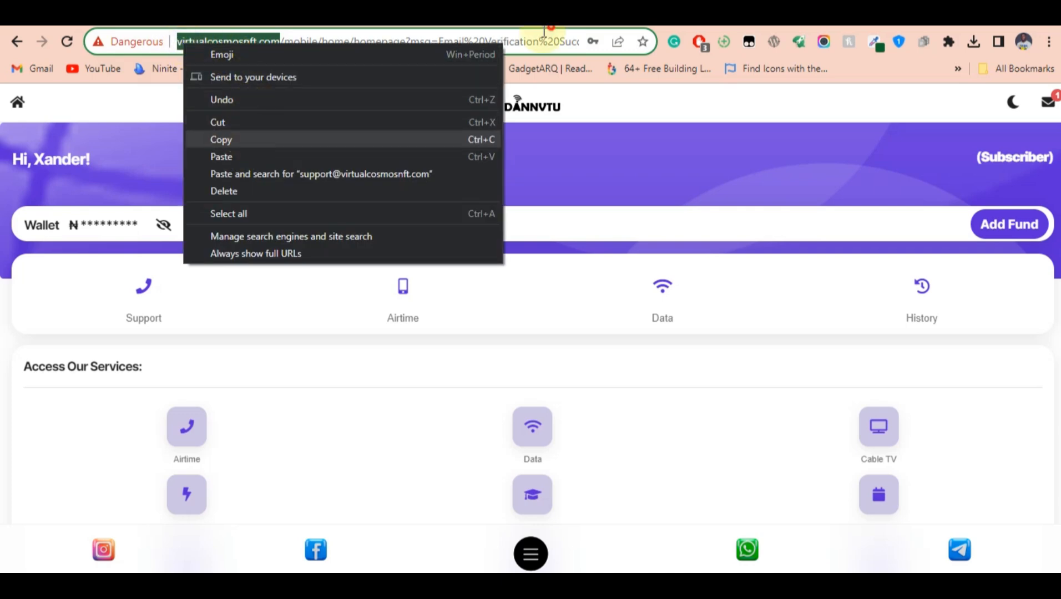
pyautogui.click(546, 17)
pyautogui.click(528, 42)
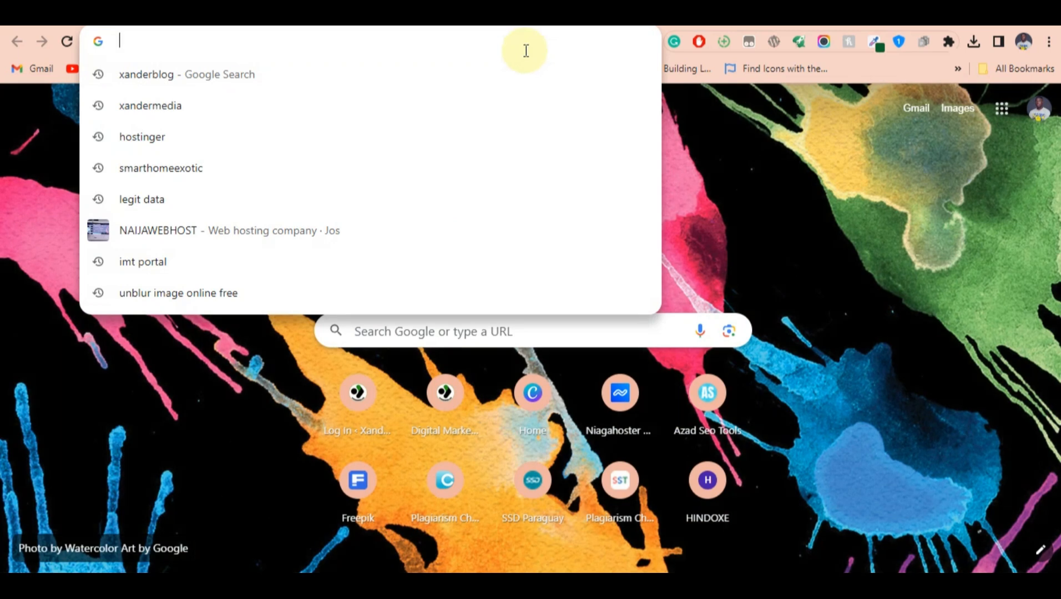
# Load virtualcosmosnft.com/dnnadmin and proceed past Chrome's deceptive-site warning
pyautogui.hotkey('ctrl', 'v')
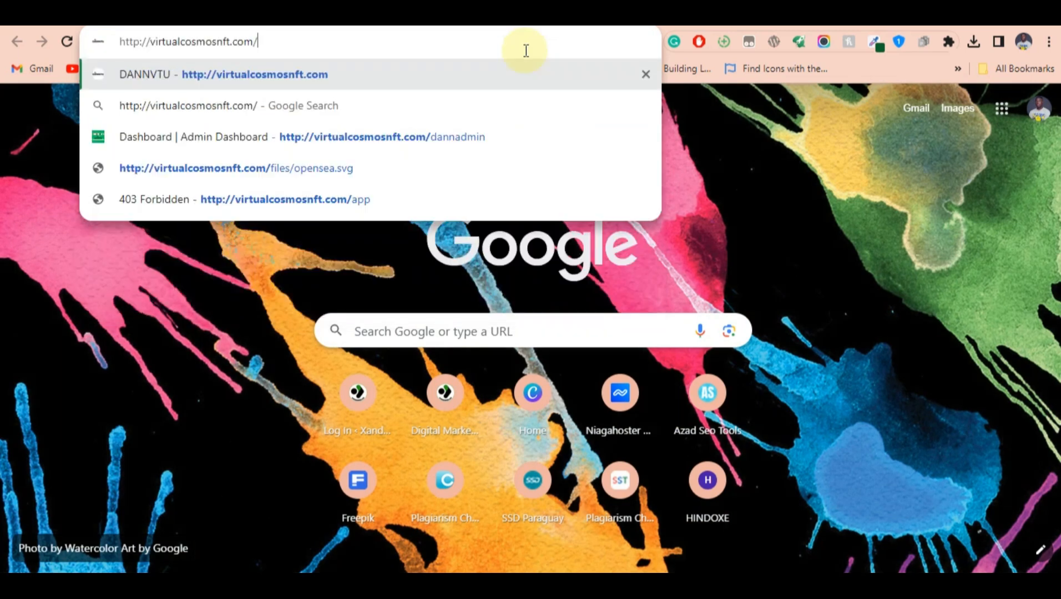
pyautogui.write('dnn')
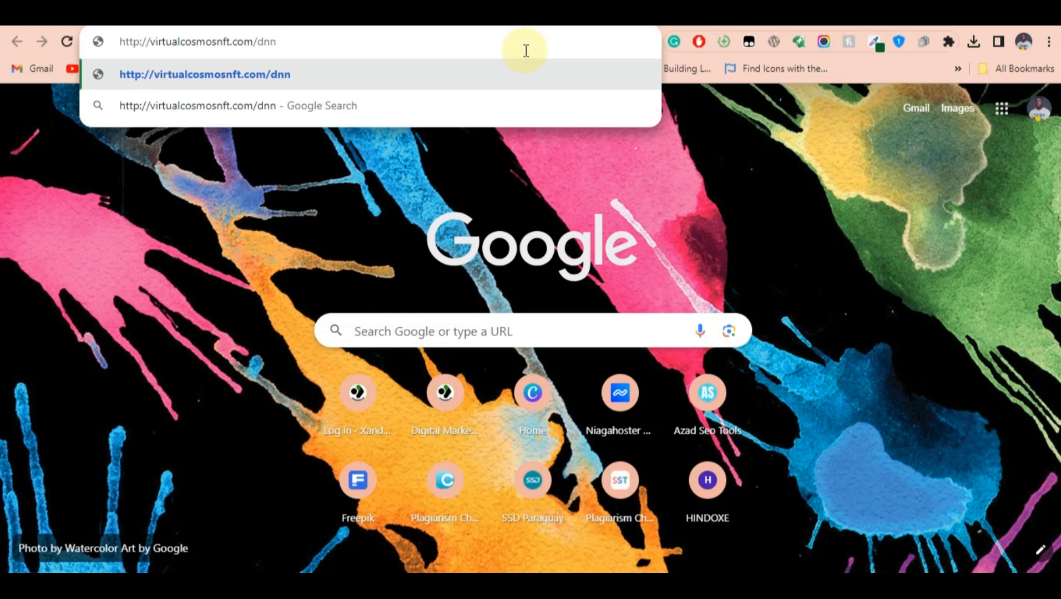
pyautogui.write('admin')
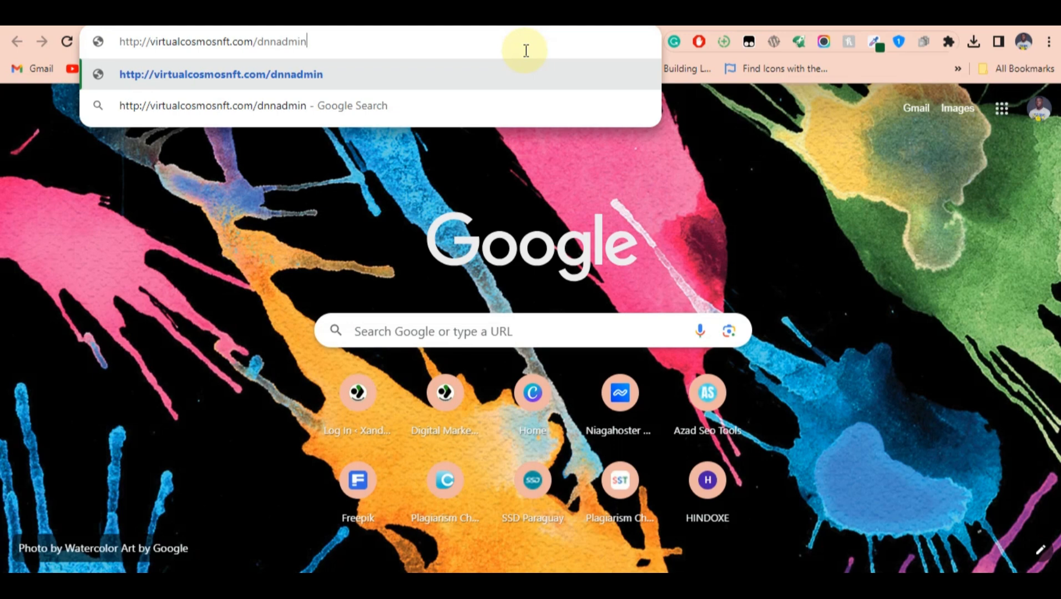
pyautogui.press('Return')
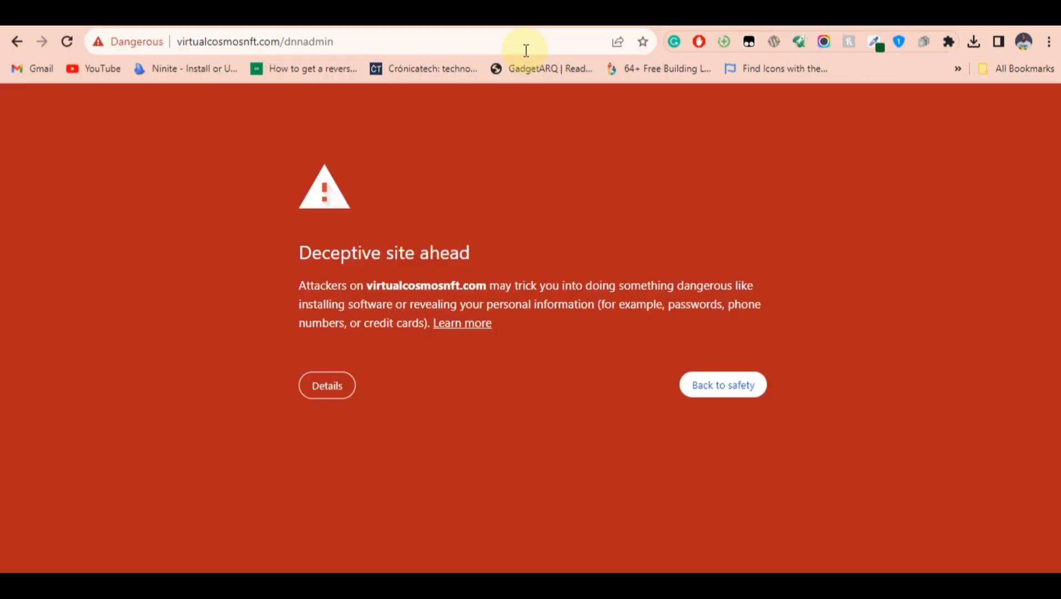
pyautogui.click(324, 389)
pyautogui.click(352, 506)
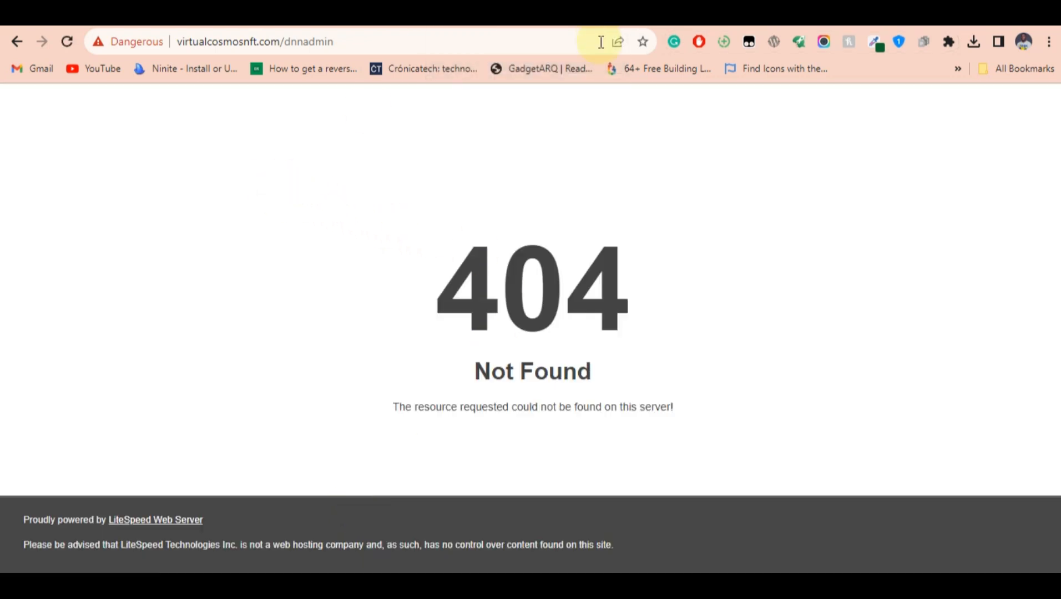
# Correct the address typo to /dannadmin so the DANNVTU admin dashboard loads
pyautogui.click(289, 41)
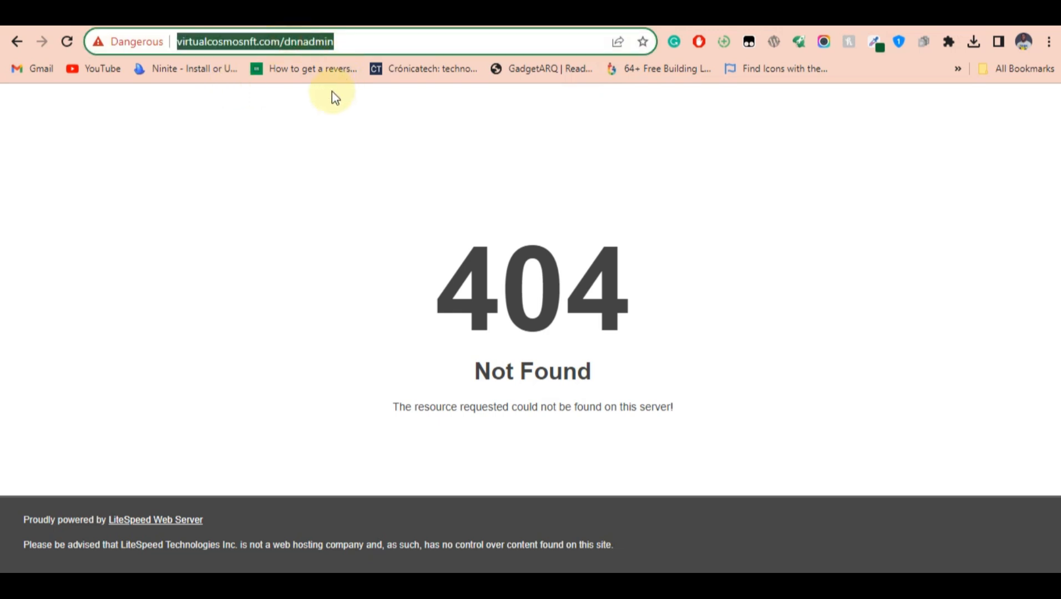
pyautogui.click(294, 42)
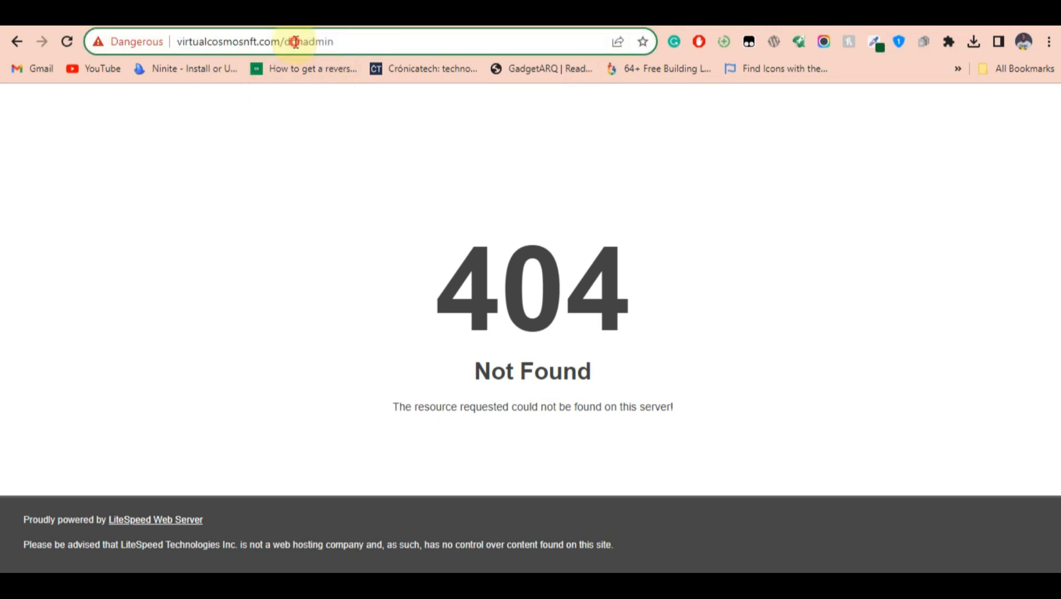
pyautogui.write('n')
pyautogui.press('Return')
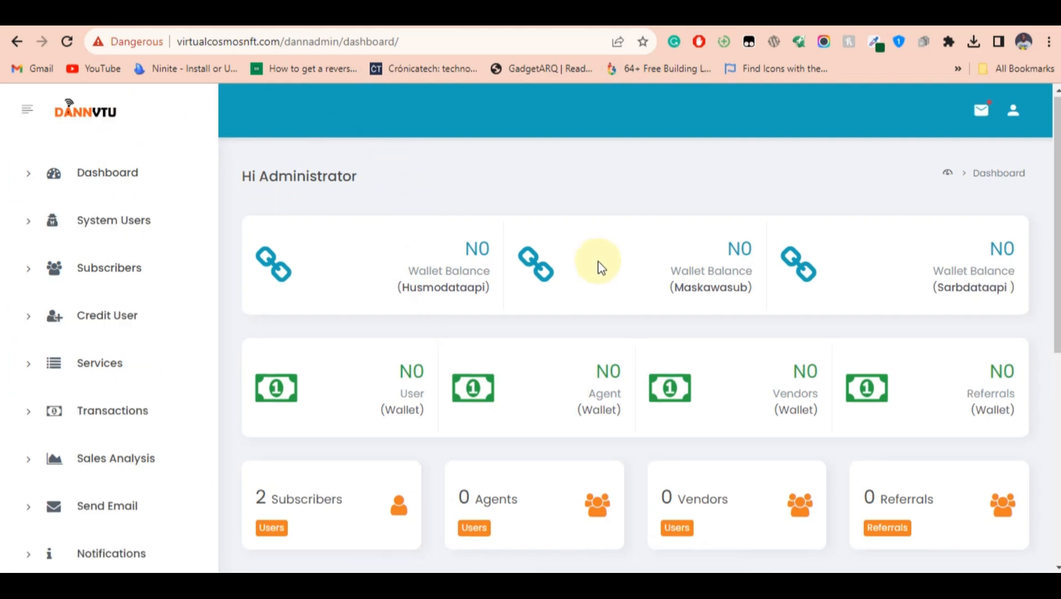
# Review the dashboard's 2 subscribers, wallet balances and 307 transactions, then go back to phpMyAdmin
pyautogui.scroll(-3, 597, 258)
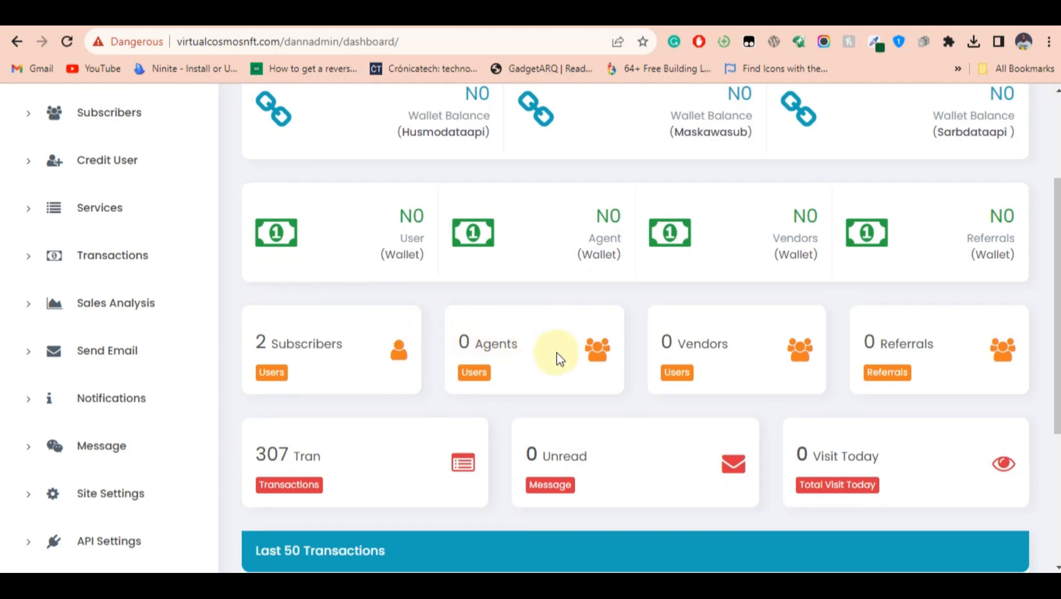
pyautogui.scroll(3, 558, 357)
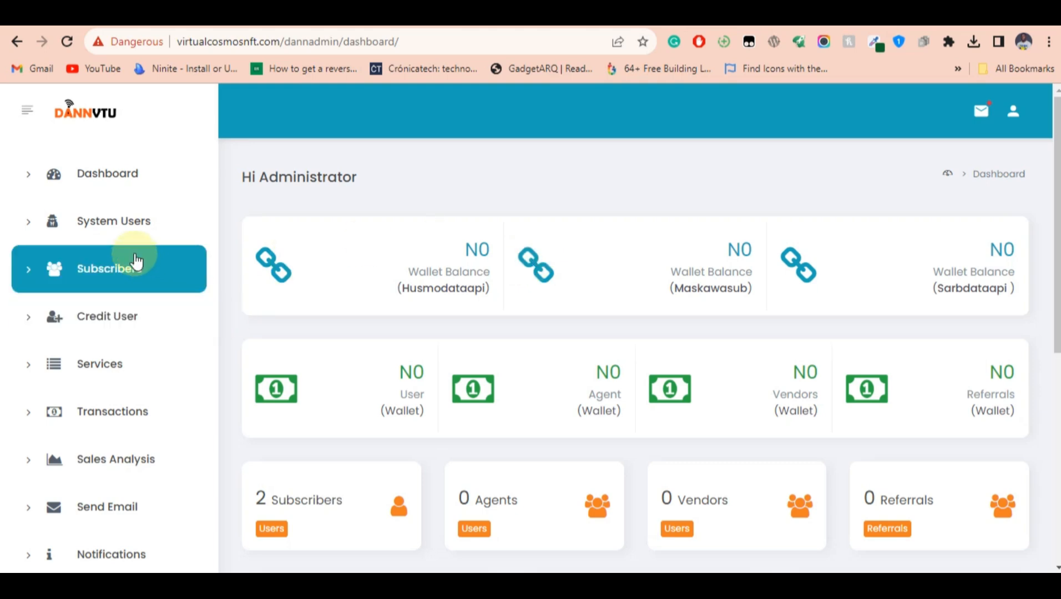
pyautogui.scroll(-3, 128, 372)
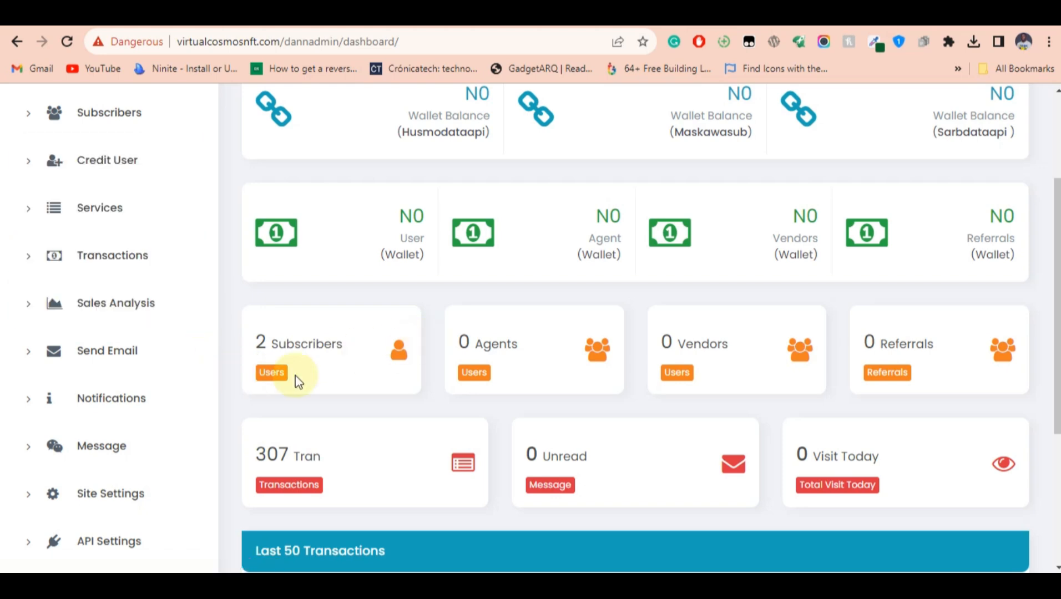
pyautogui.scroll(3, 431, 159)
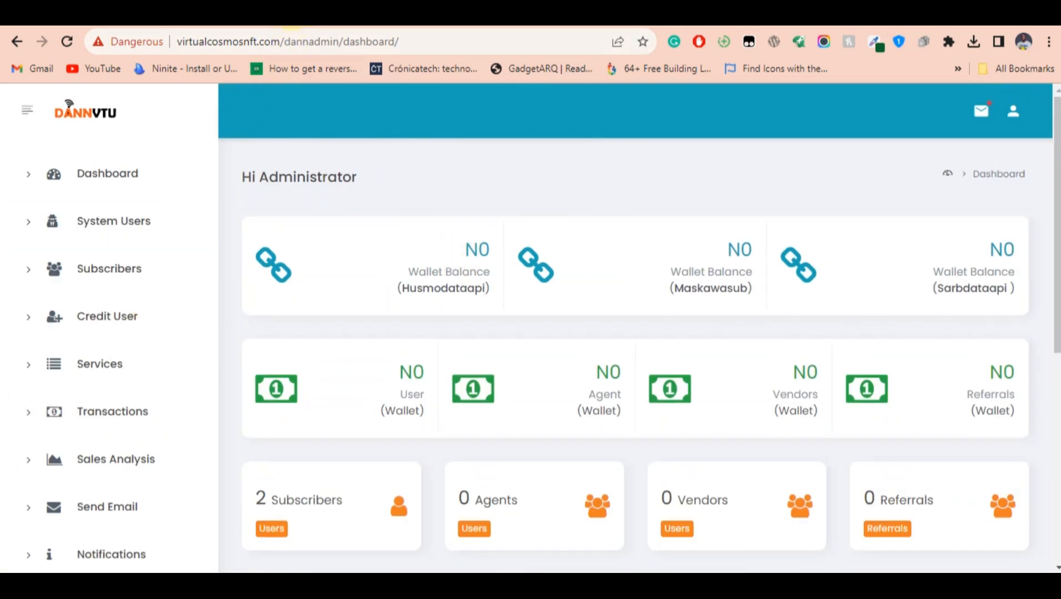
pyautogui.click(310, 16)
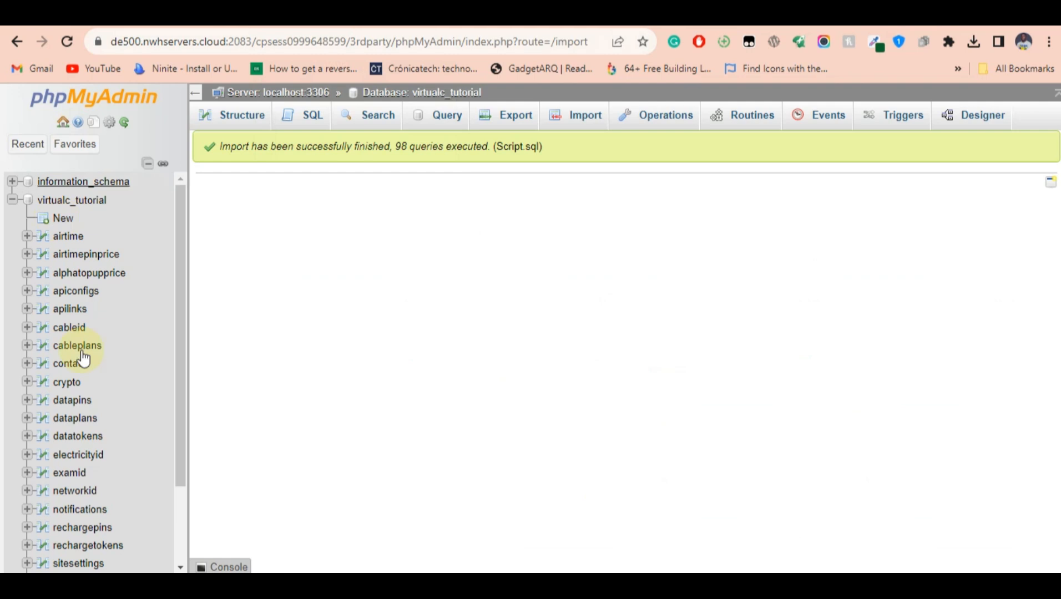
# Browse the sysusers table to show its single Administrator row with role Manager
pyautogui.scroll(-2, 137, 280)
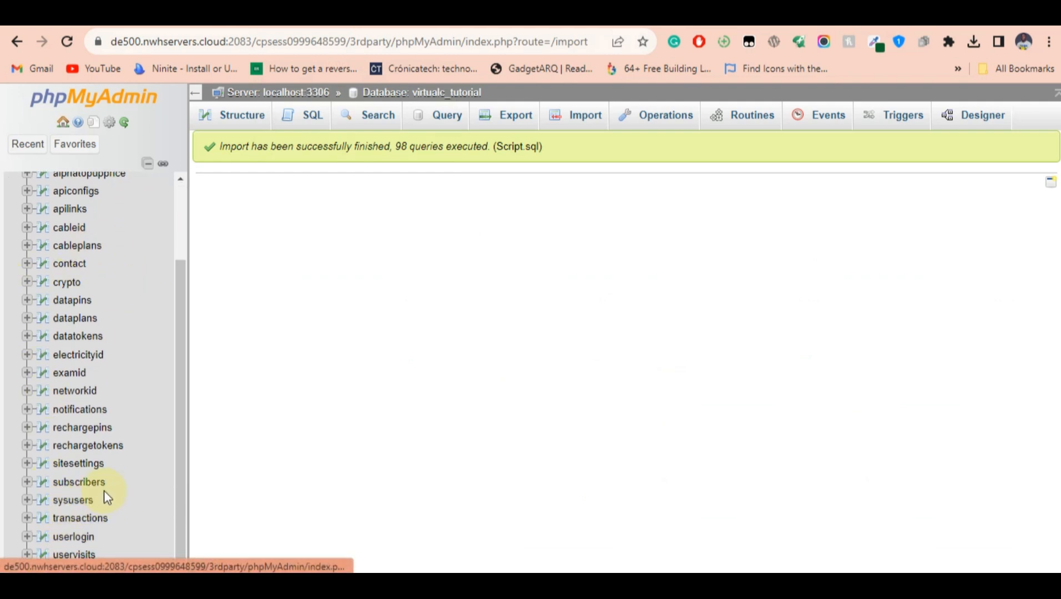
pyautogui.click(64, 508)
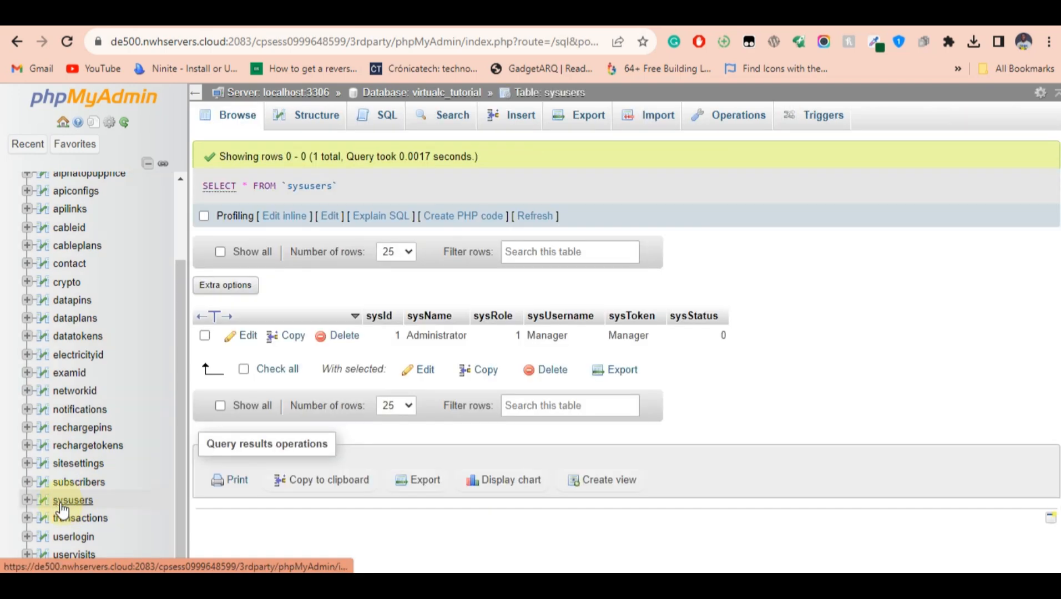
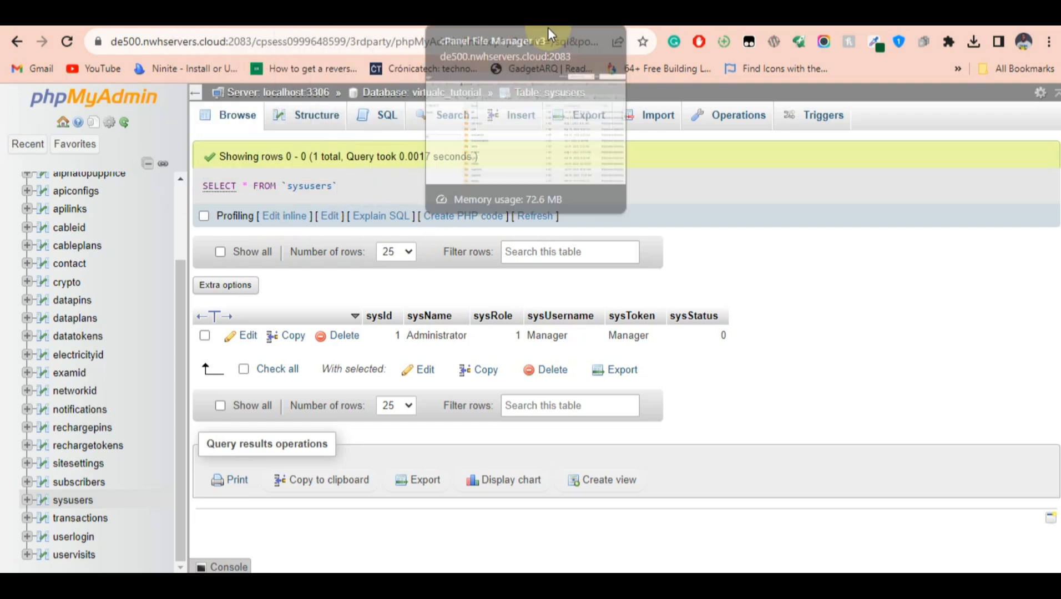
# Show the single Super Admin account under System Users, previewing the Add New User roles without saving
pyautogui.click(804, 25)
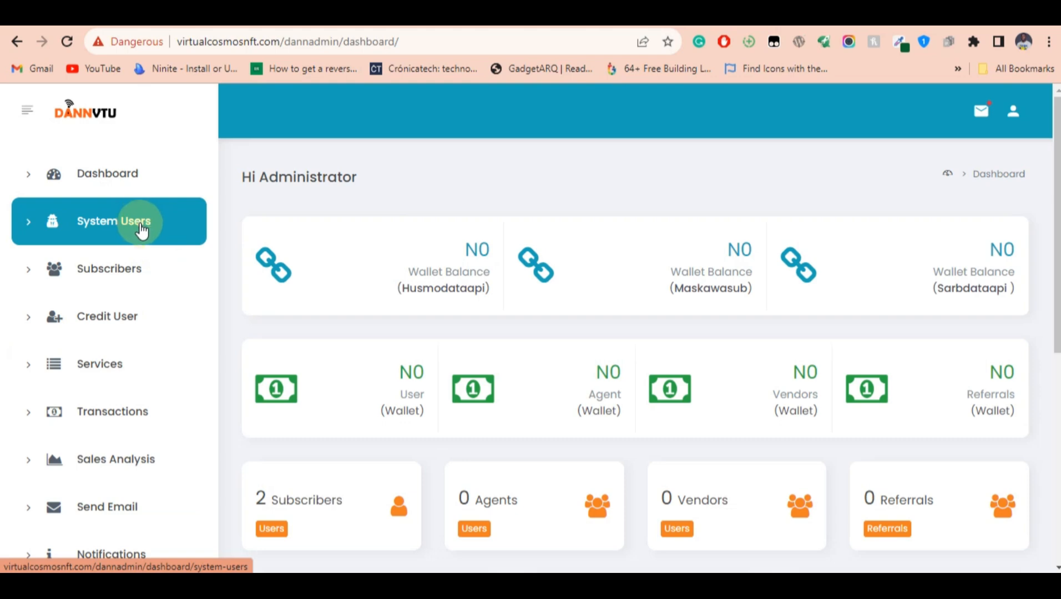
pyautogui.scroll(-2, 139, 230)
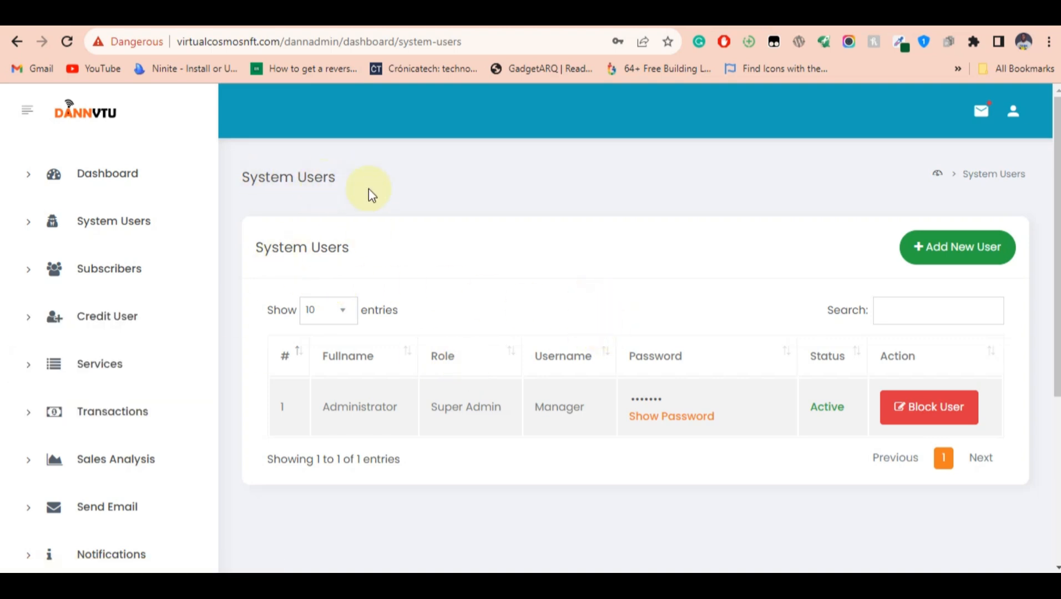
pyautogui.click(966, 252)
pyautogui.click(396, 439)
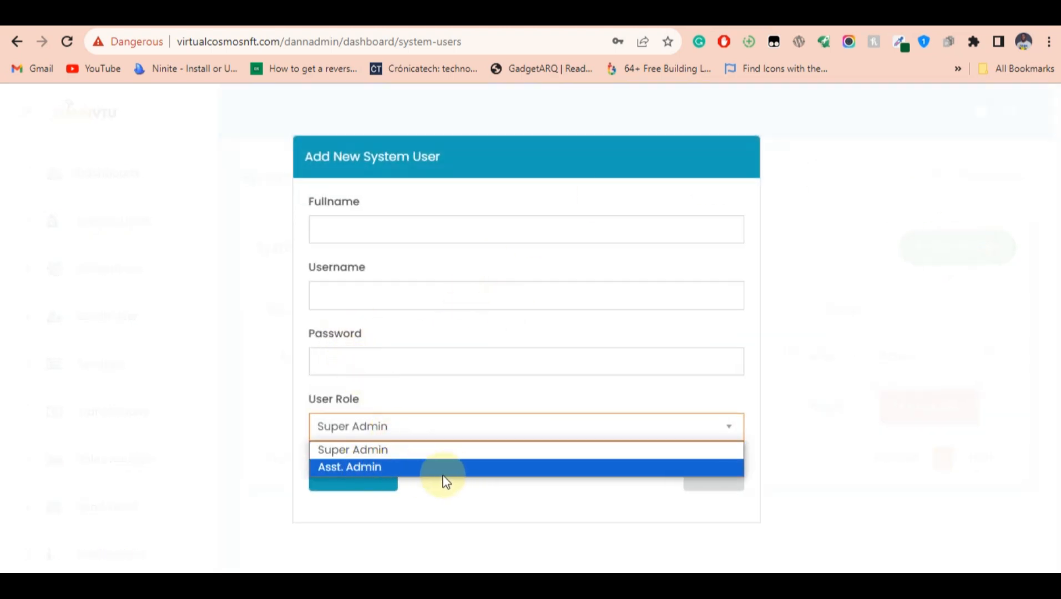
pyautogui.click(473, 450)
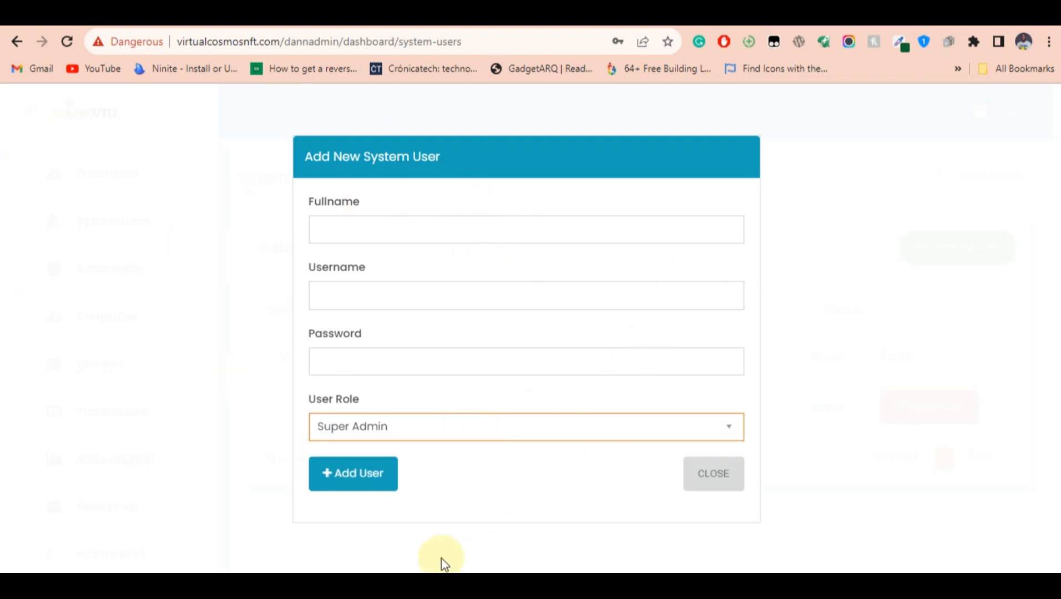
pyautogui.click(718, 480)
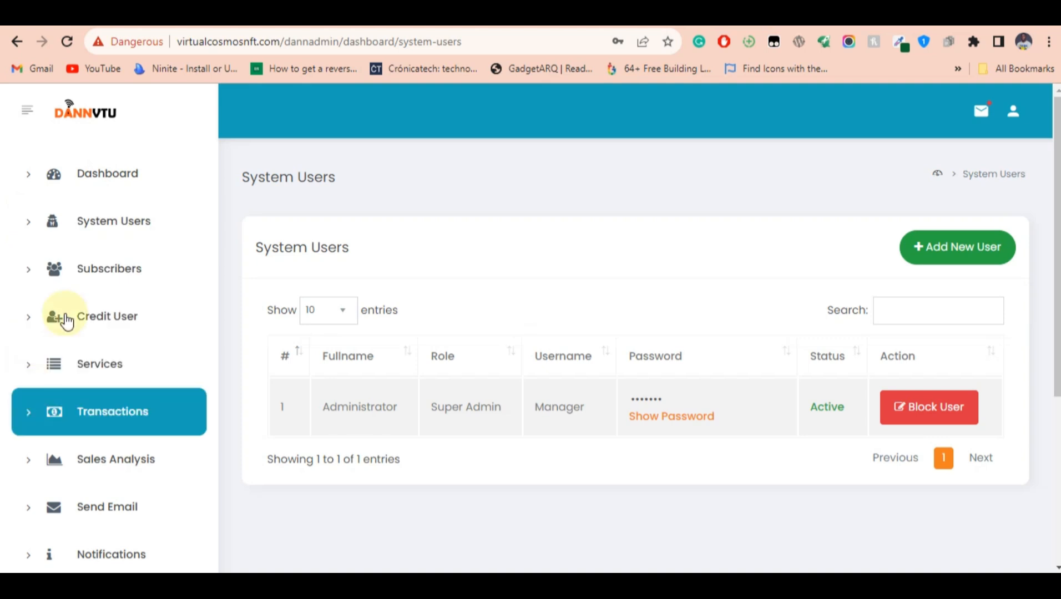
# Scroll the Subscribers table right to reveal each subscriber's Credit Or Debit and View User actions
pyautogui.click(74, 276)
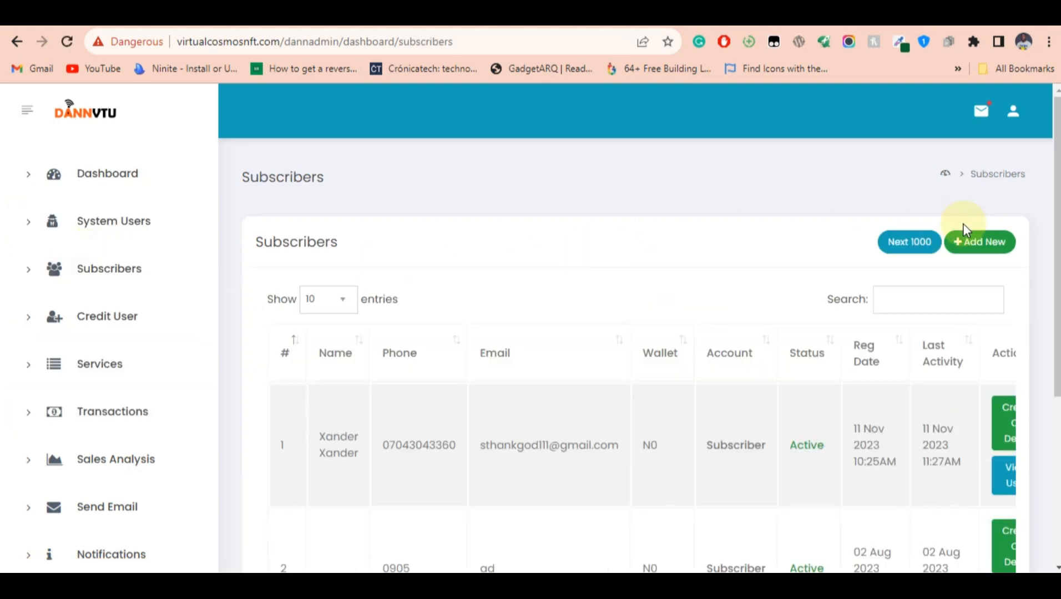
pyautogui.scroll(-5, 344, 421)
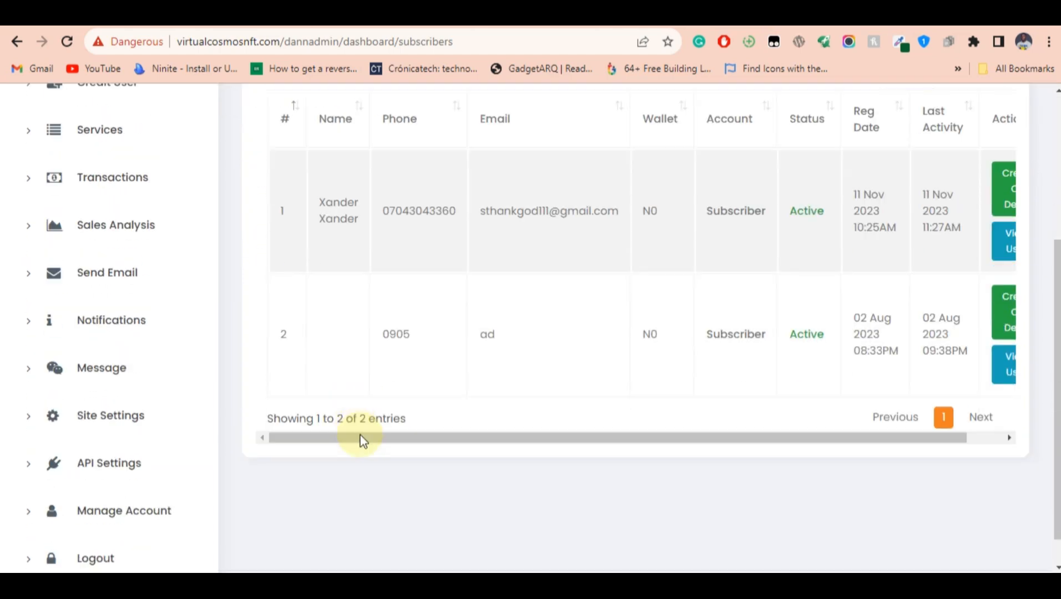
pyautogui.moveTo(368, 438); pyautogui.dragTo(415, 439)
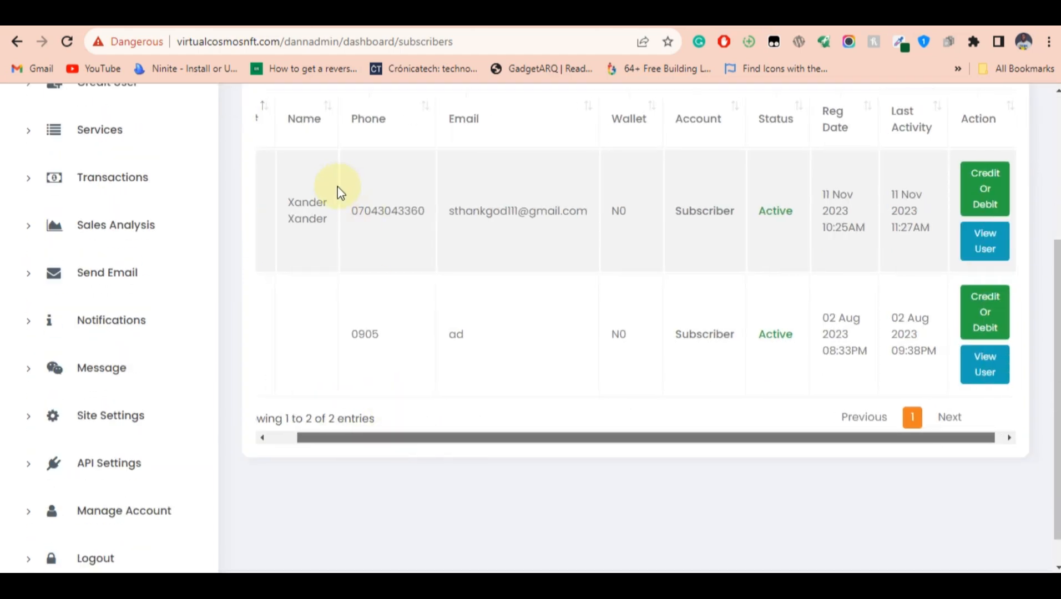
# Credit the first subscriber's wallet 10000 with reason Commission and submit Update Wallet
pyautogui.click(987, 198)
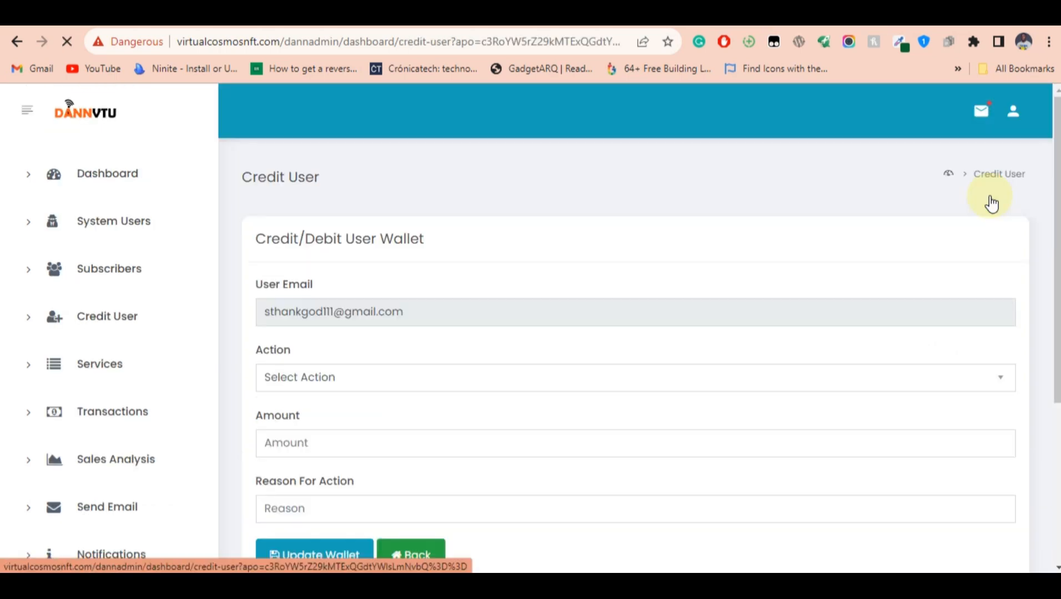
pyautogui.scroll(-4, 340, 335)
pyautogui.scroll(3, 336, 332)
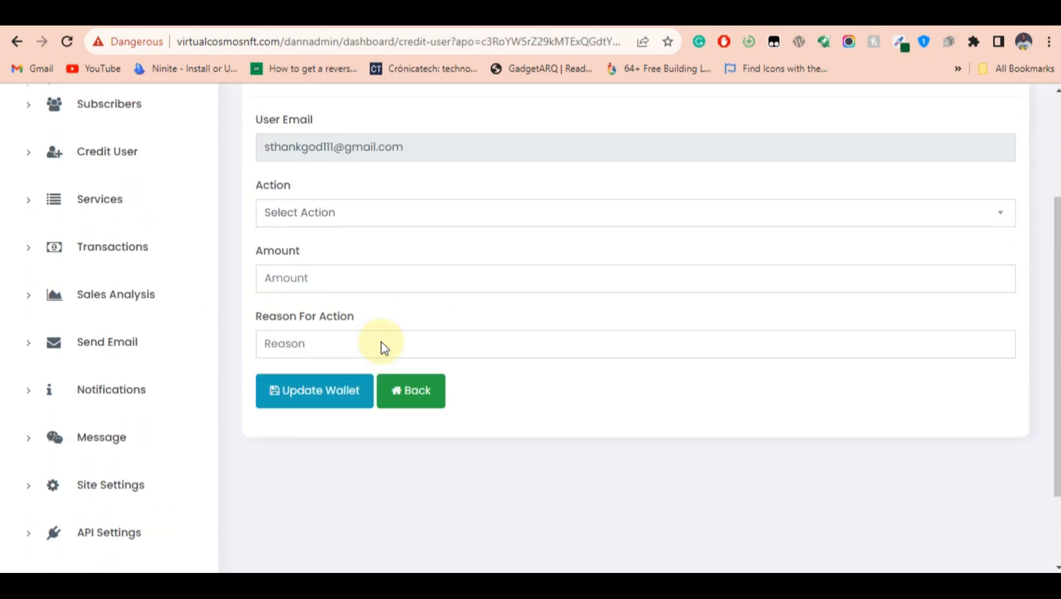
pyautogui.click(371, 309)
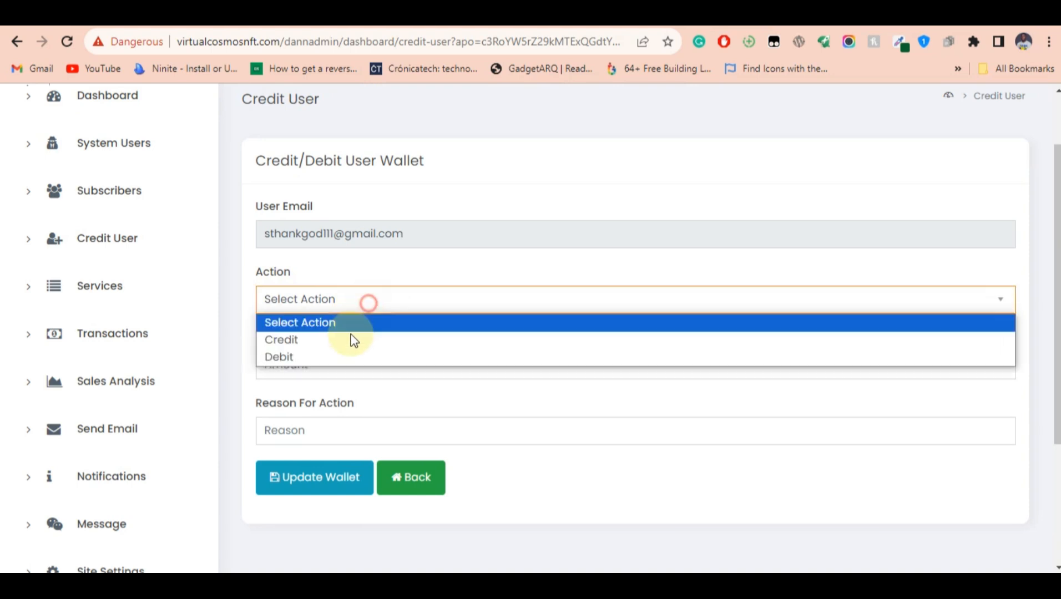
pyautogui.click(348, 341)
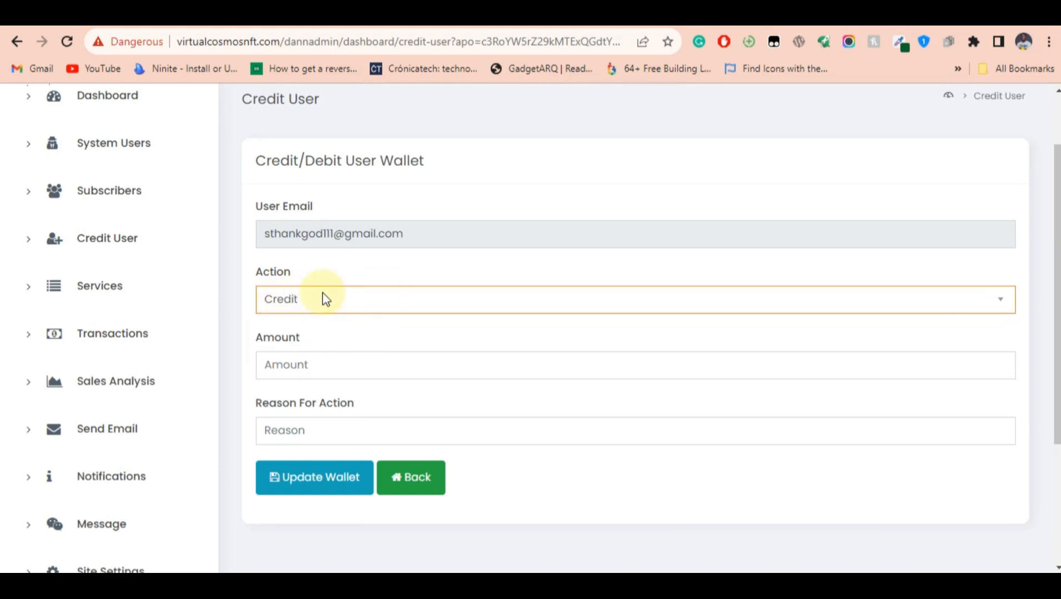
pyautogui.click(288, 359)
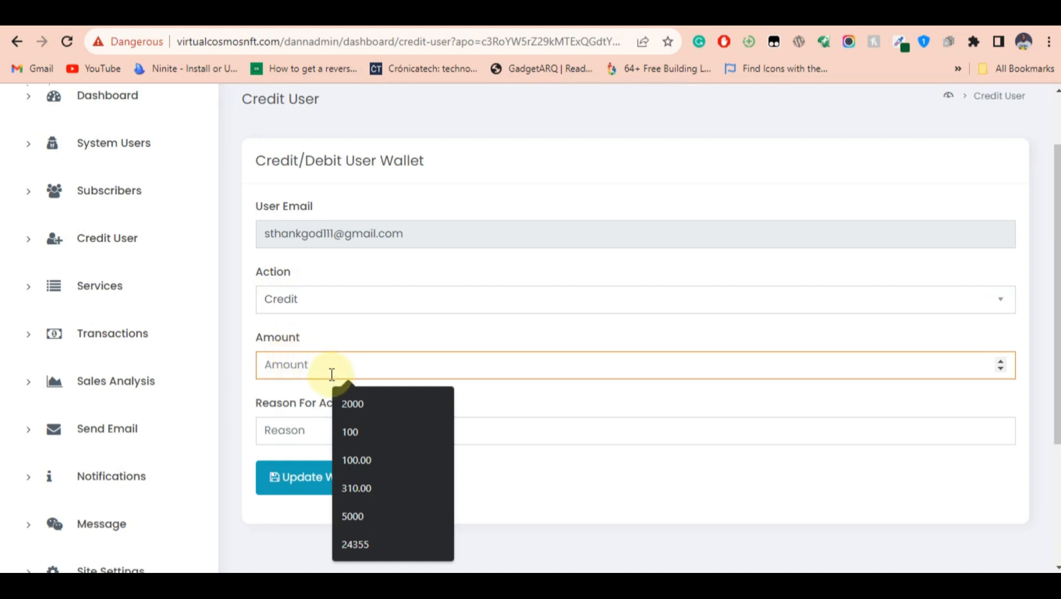
pyautogui.write('10000')
pyautogui.click(435, 428)
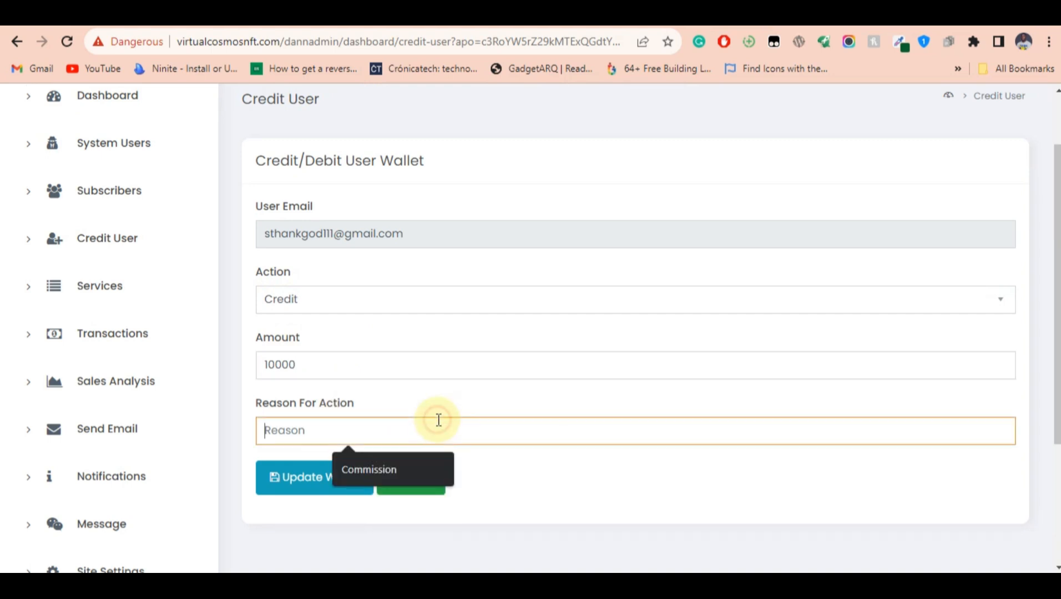
pyautogui.click(438, 467)
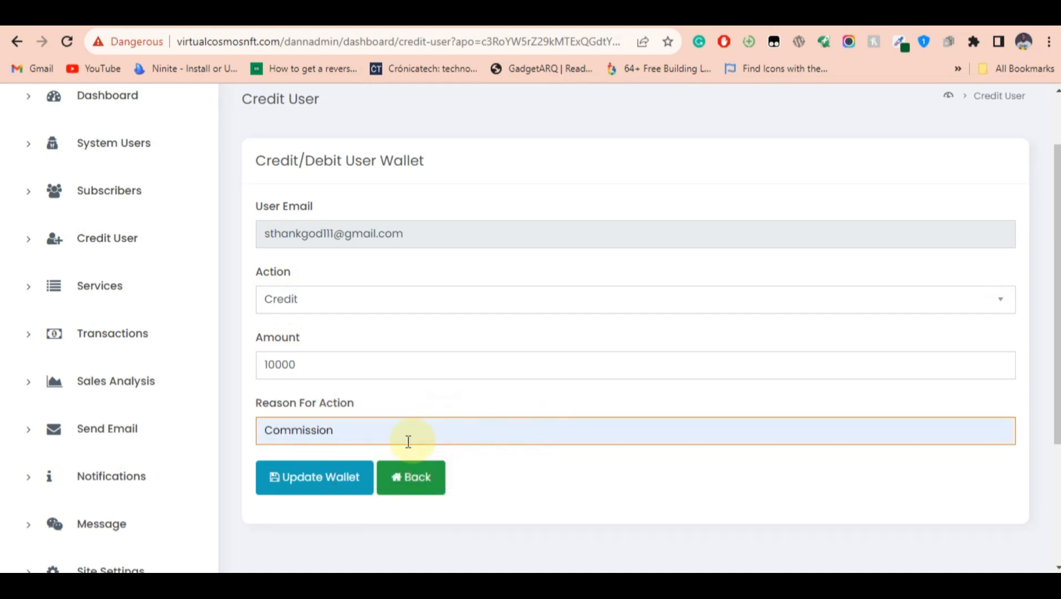
pyautogui.click(318, 481)
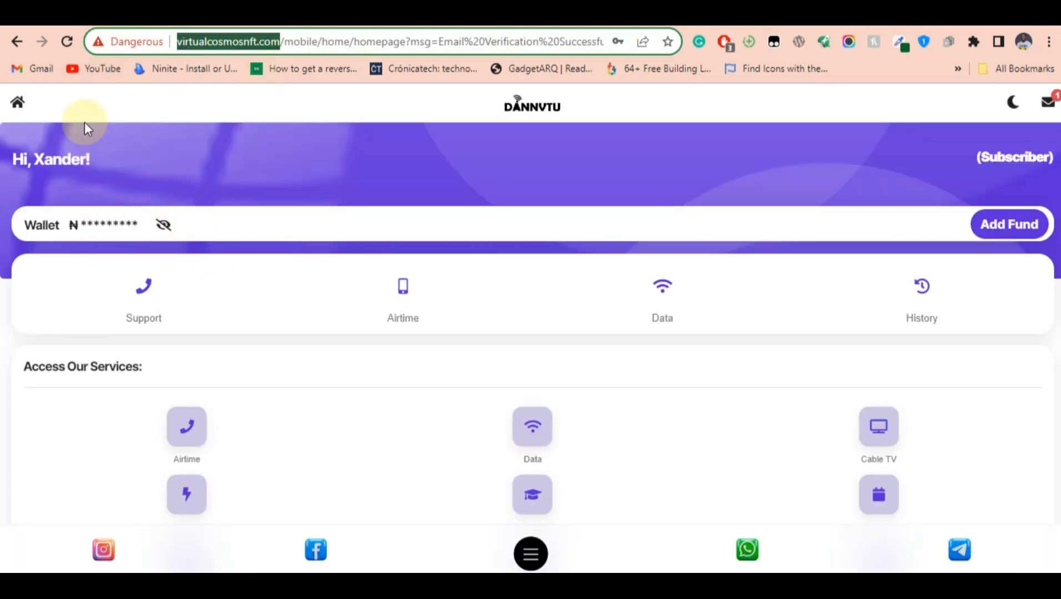
# Refresh the user homepage, dismiss the email alert, and unmask the ₦10,000 wallet balance
pyautogui.click(70, 41)
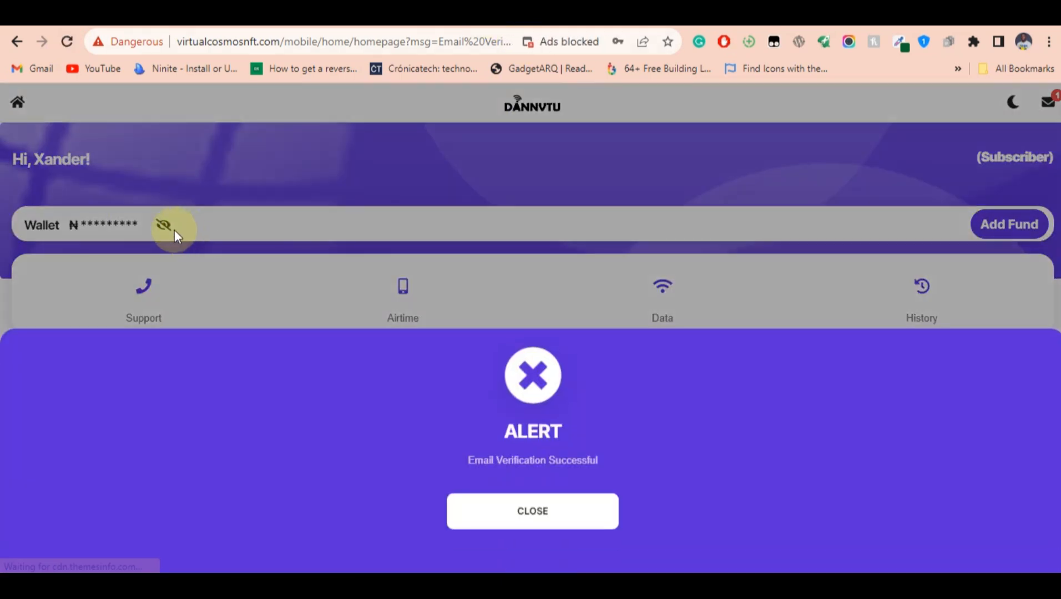
pyautogui.click(508, 506)
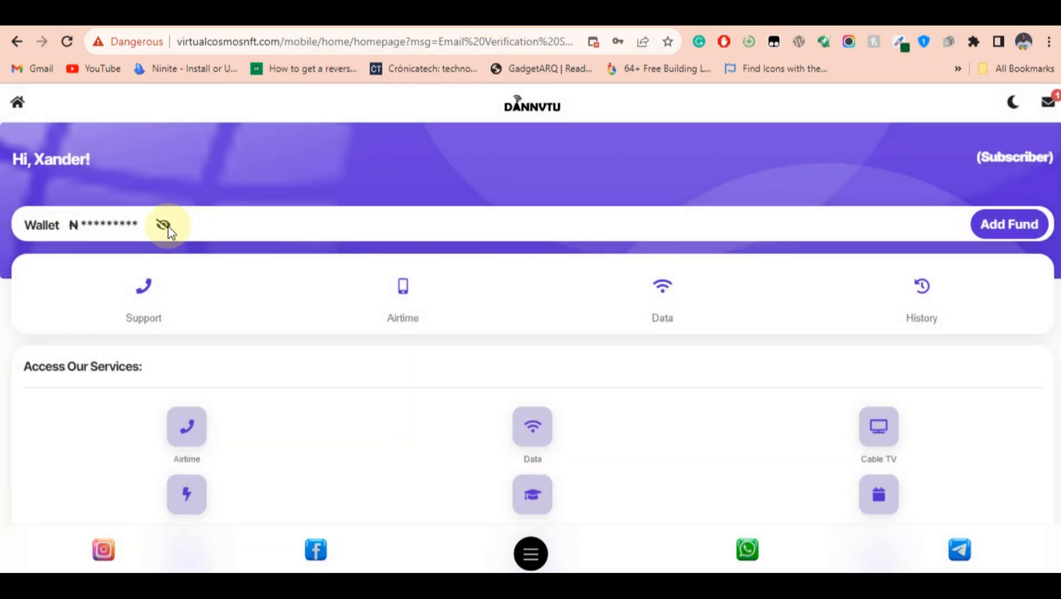
pyautogui.click(110, 228)
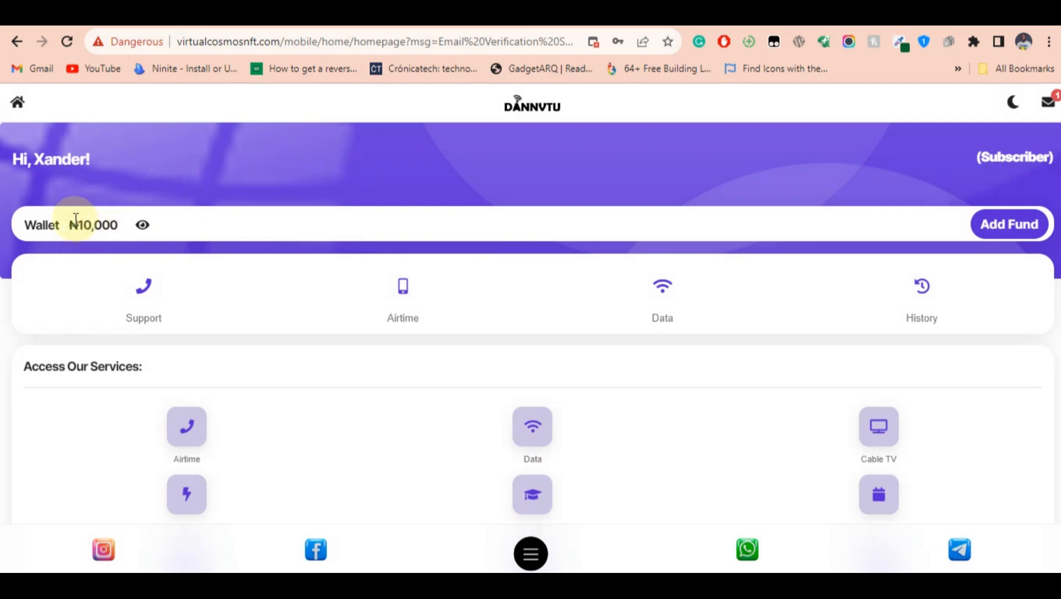
pyautogui.moveTo(70, 222); pyautogui.dragTo(119, 222)
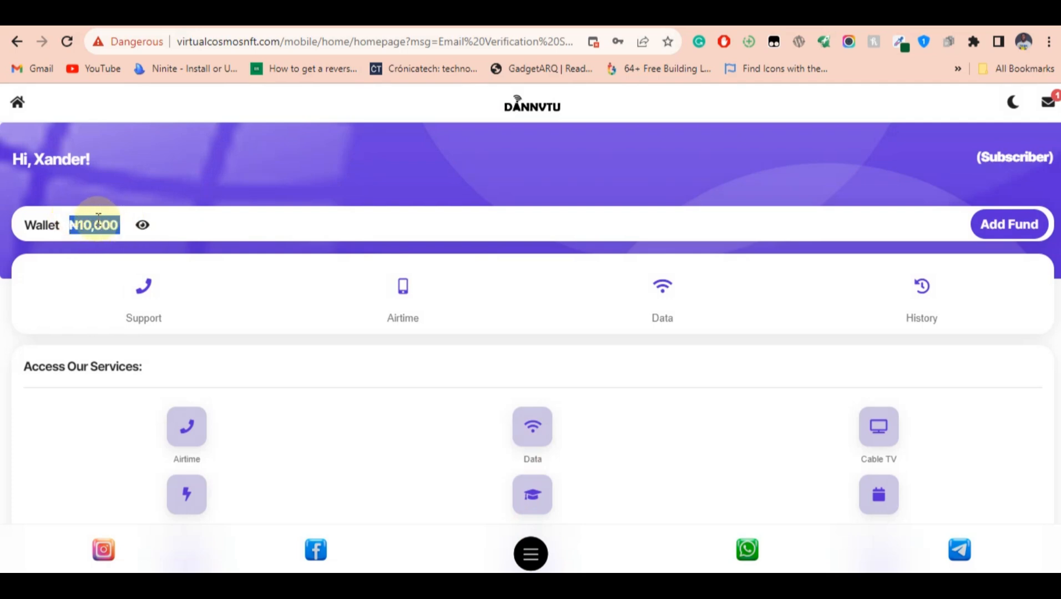
pyautogui.click(263, 266)
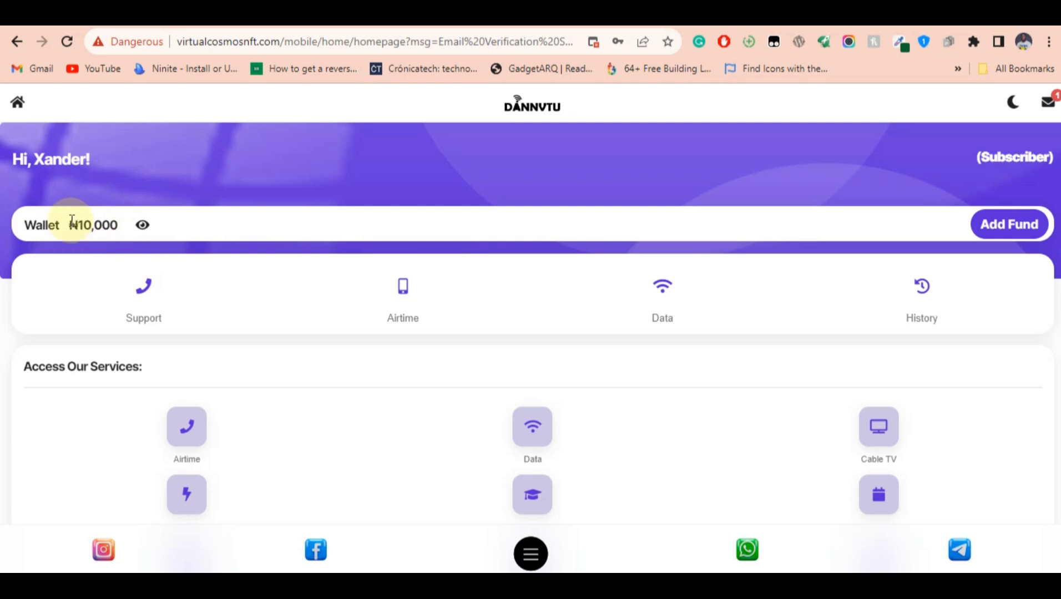
pyautogui.scroll(-1, 144, 258)
pyautogui.scroll(-5, 249, 307)
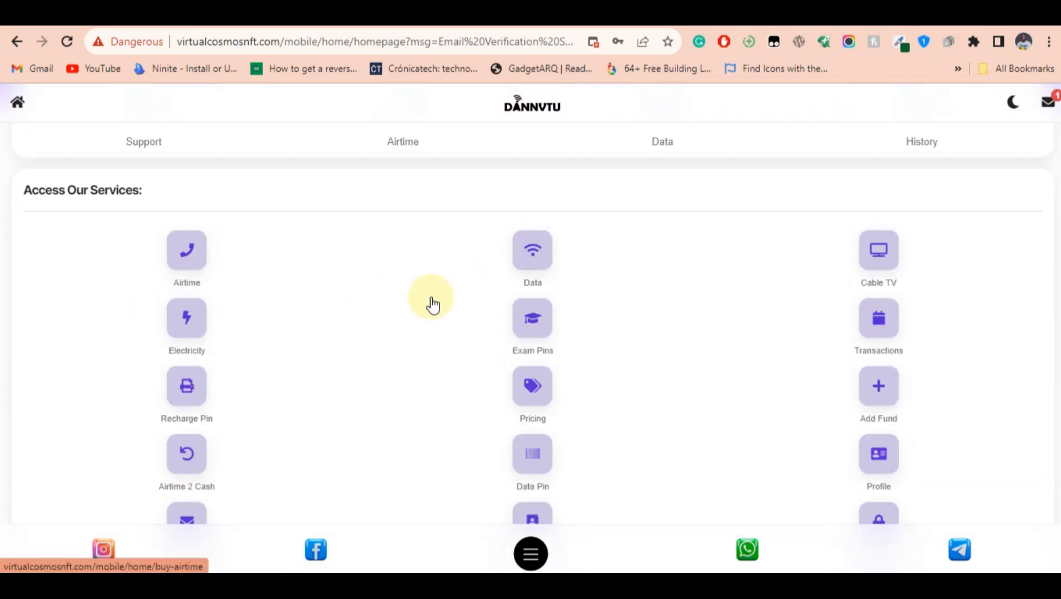
pyautogui.scroll(6, 391, 312)
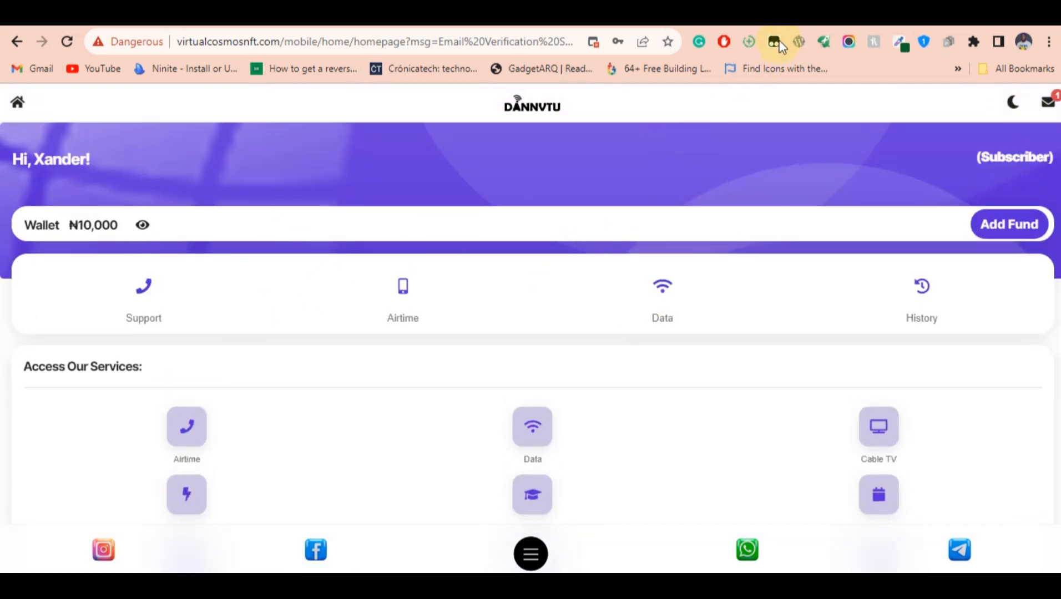
pyautogui.click(802, 17)
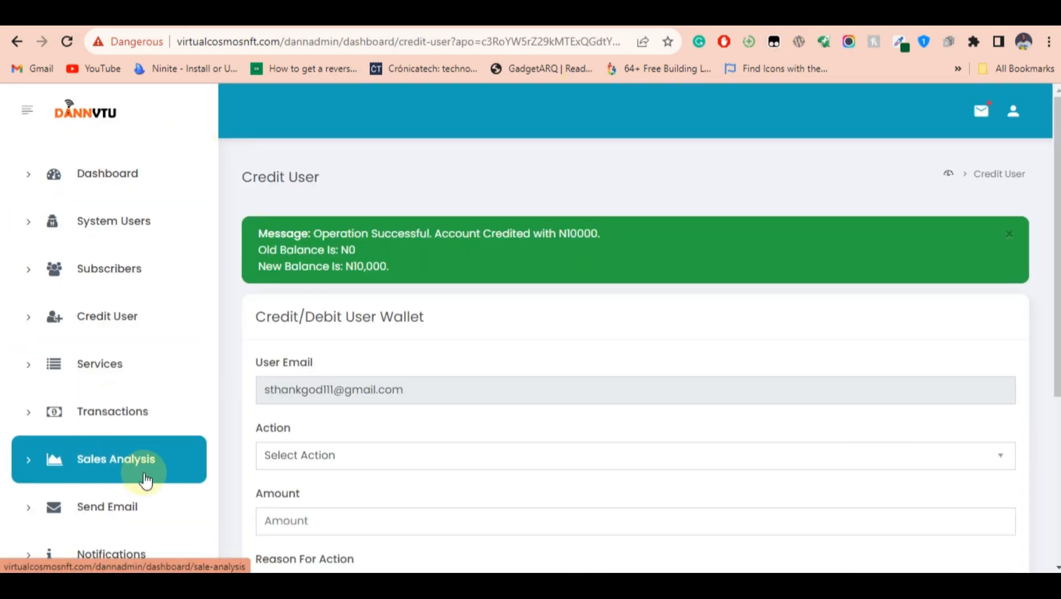
pyautogui.scroll(-3, 142, 481)
pyautogui.scroll(-2, 142, 481)
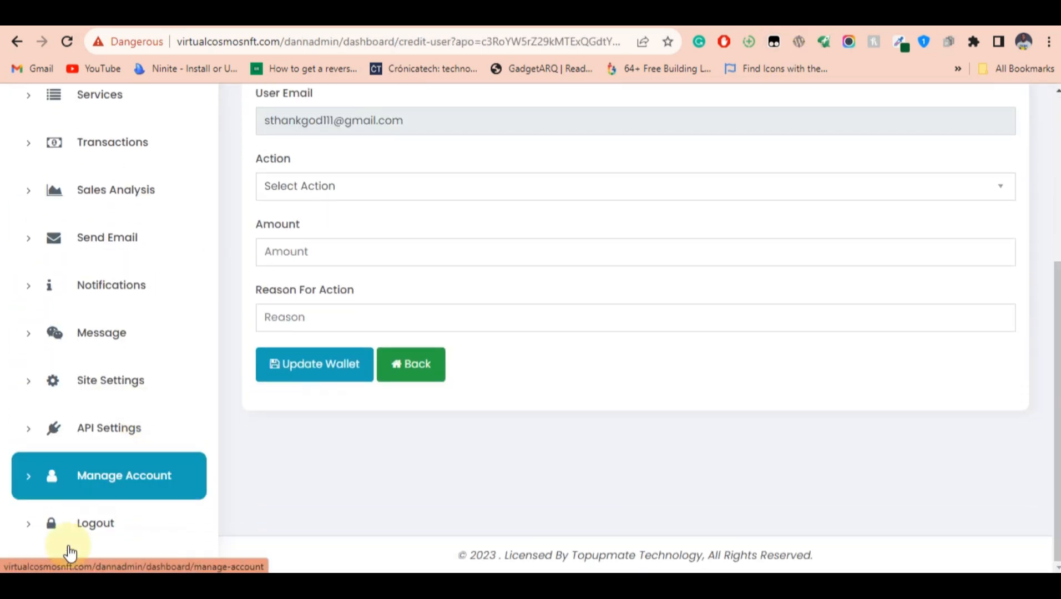
pyautogui.click(135, 449)
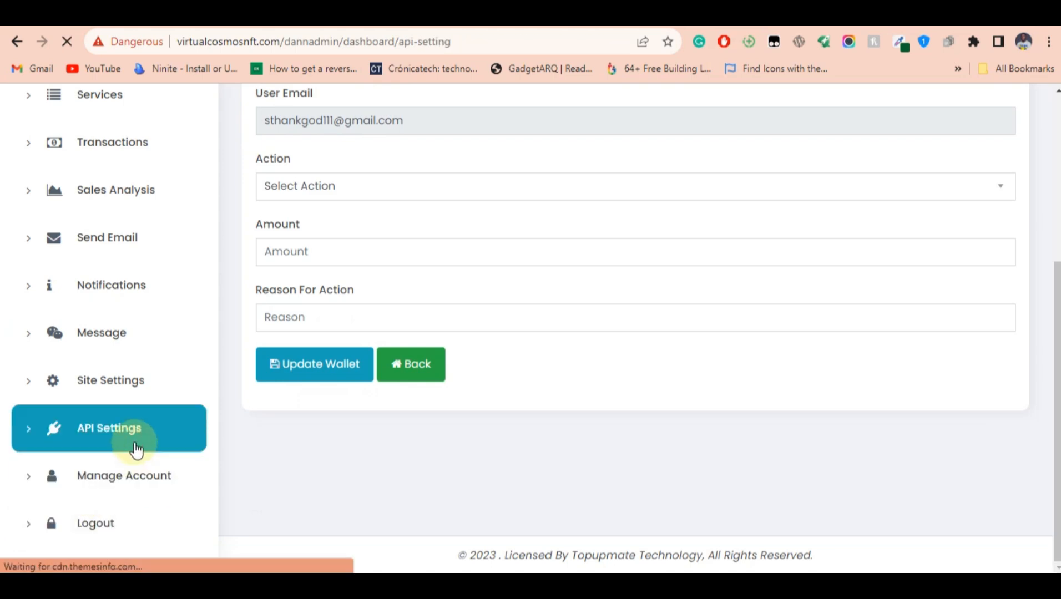
pyautogui.scroll(-10, 366, 321)
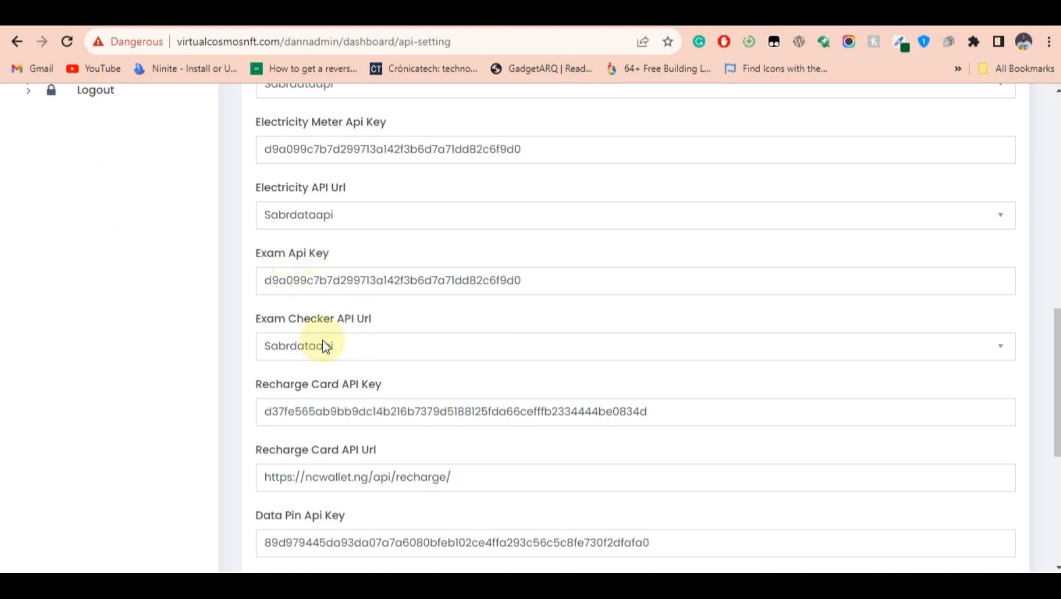
pyautogui.scroll(2, 324, 344)
pyautogui.scroll(4, 328, 355)
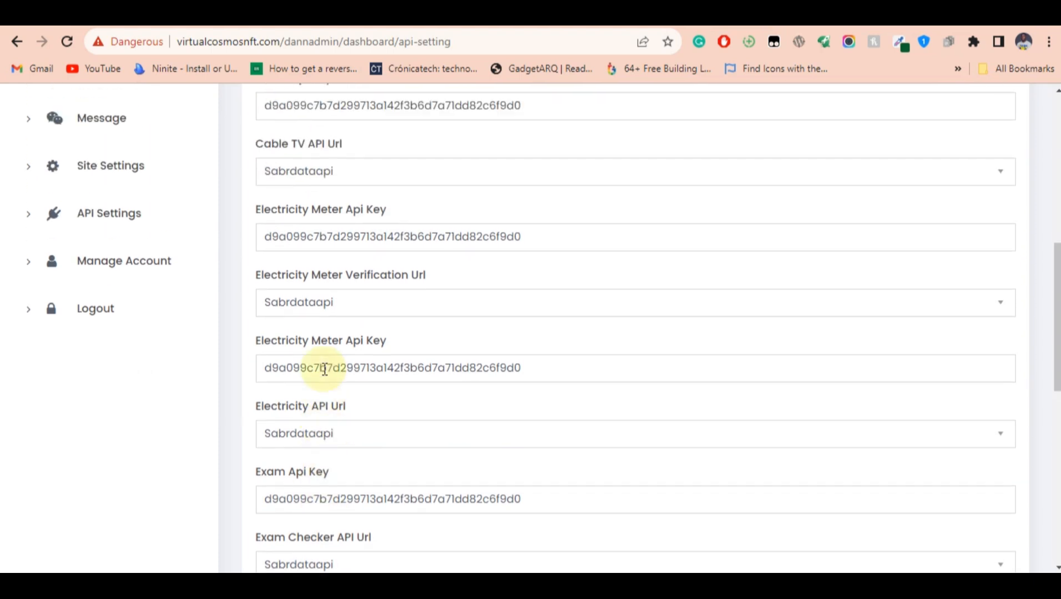
pyautogui.scroll(3, 325, 372)
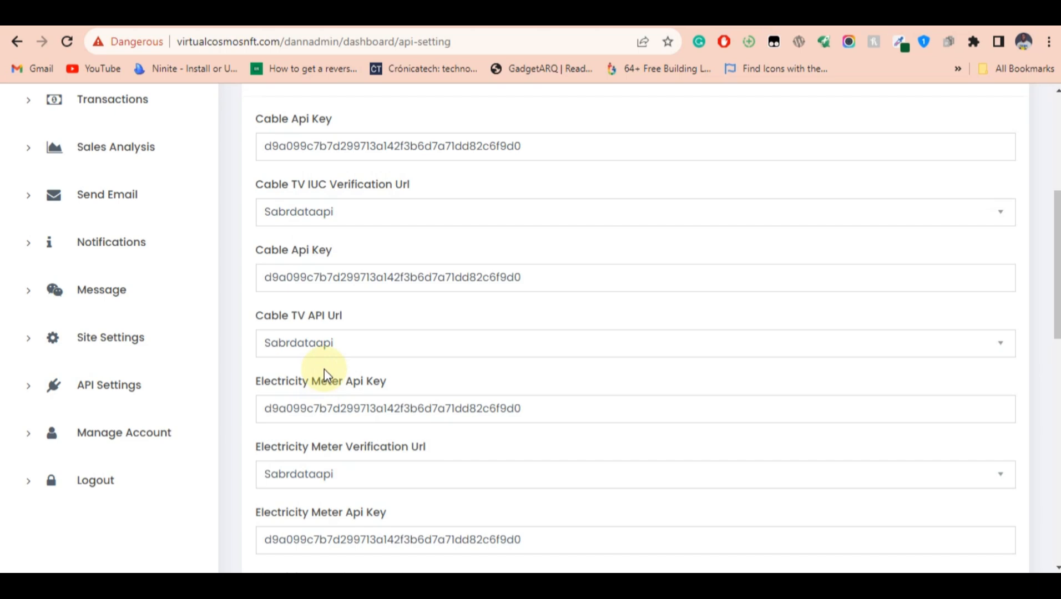
pyautogui.scroll(5, 324, 369)
pyautogui.scroll(-5, 392, 328)
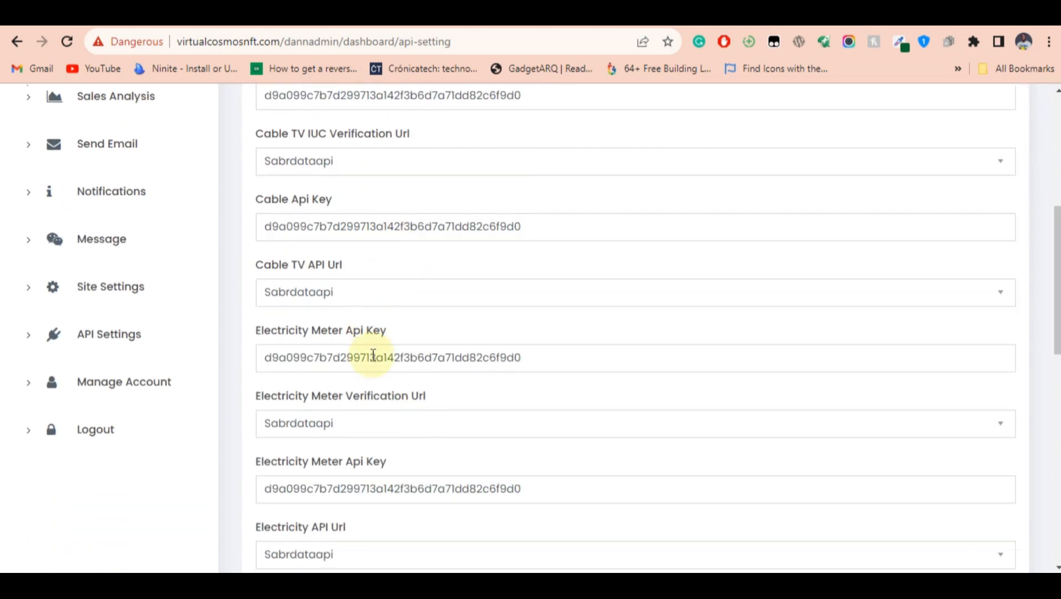
pyautogui.scroll(-12, 372, 355)
pyautogui.scroll(6, 371, 360)
pyautogui.scroll(13, 372, 365)
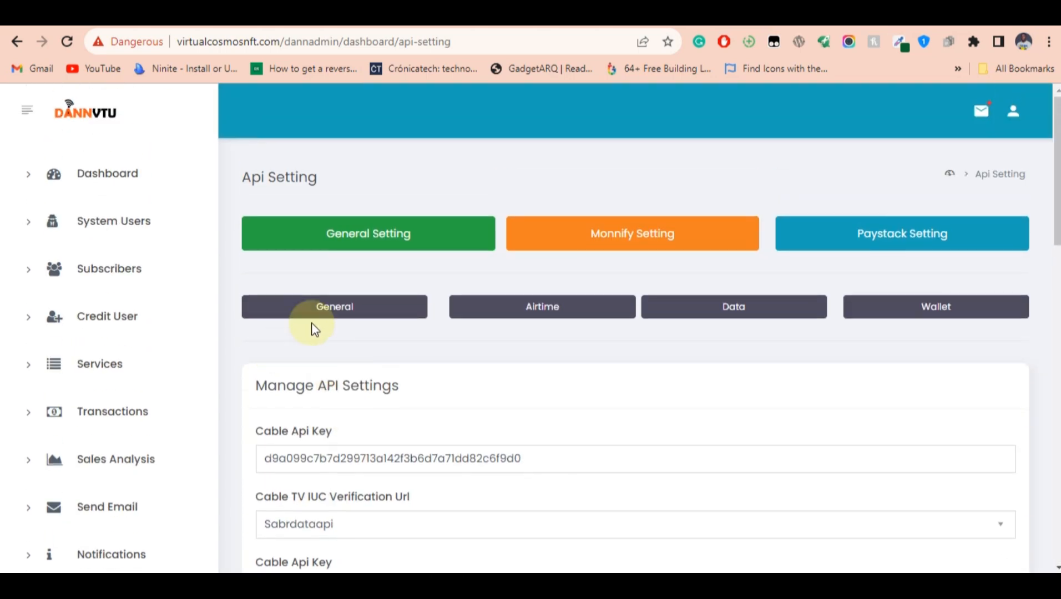
# Review the Husmodataapi, Maskawasub and Sarbdataapi wallet balance API providers
pyautogui.click(907, 305)
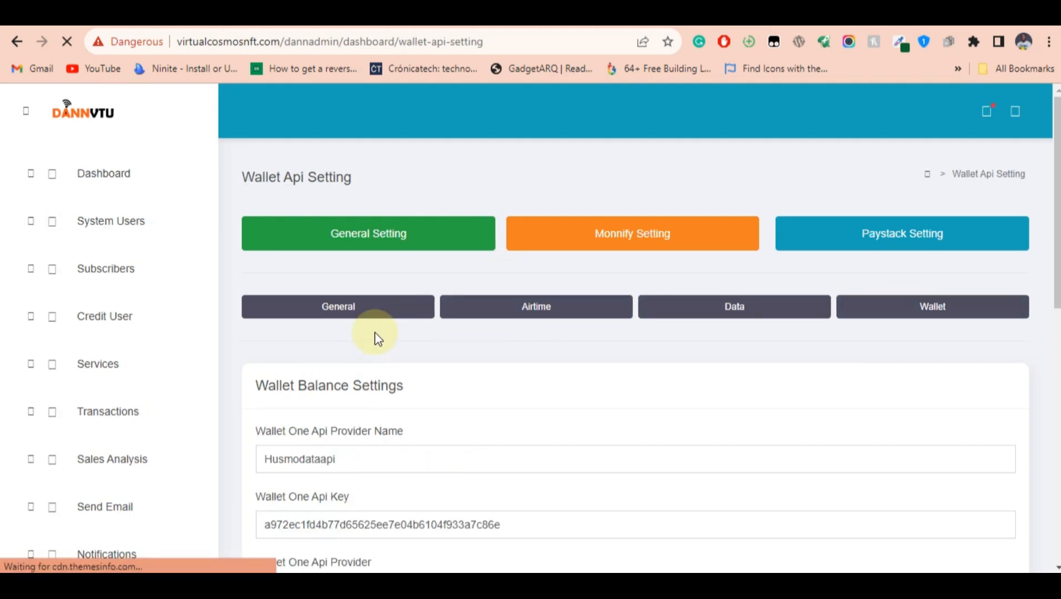
pyautogui.scroll(-3, 371, 335)
pyautogui.scroll(-3, 360, 301)
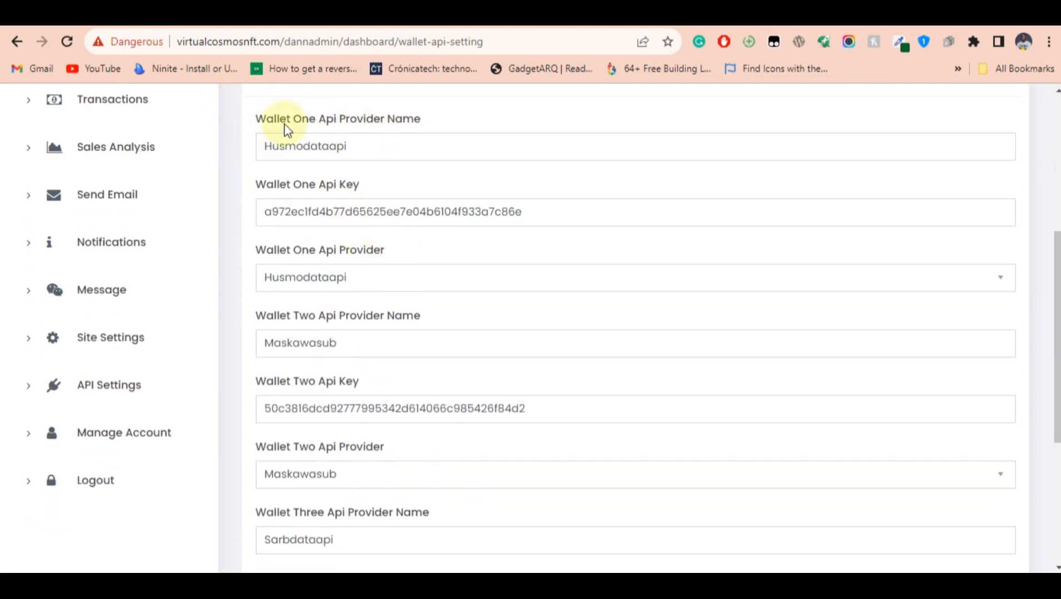
pyautogui.scroll(-4, 345, 331)
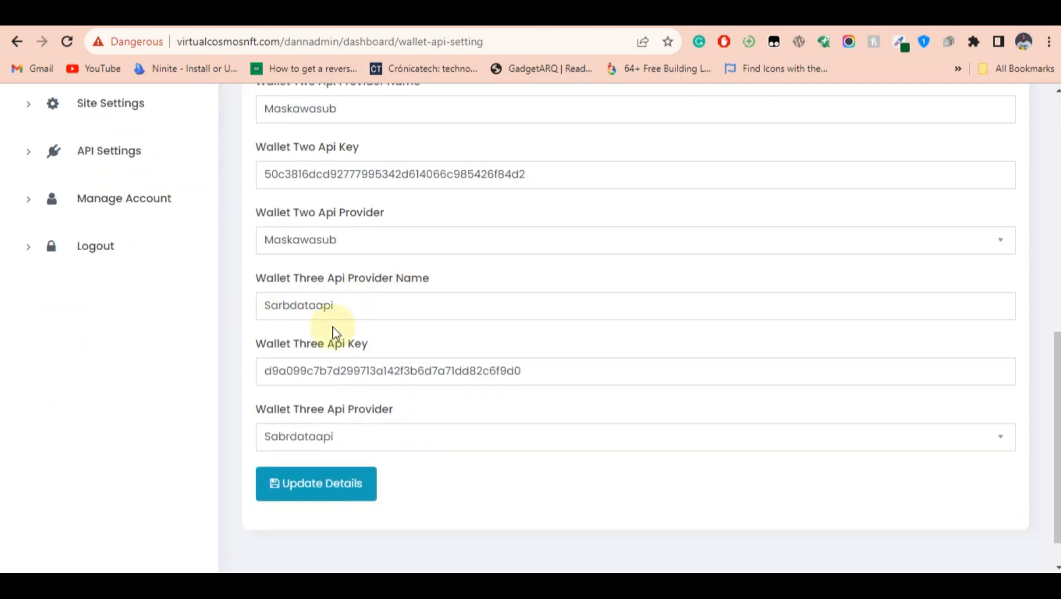
pyautogui.scroll(2, 283, 363)
pyautogui.scroll(8, 294, 361)
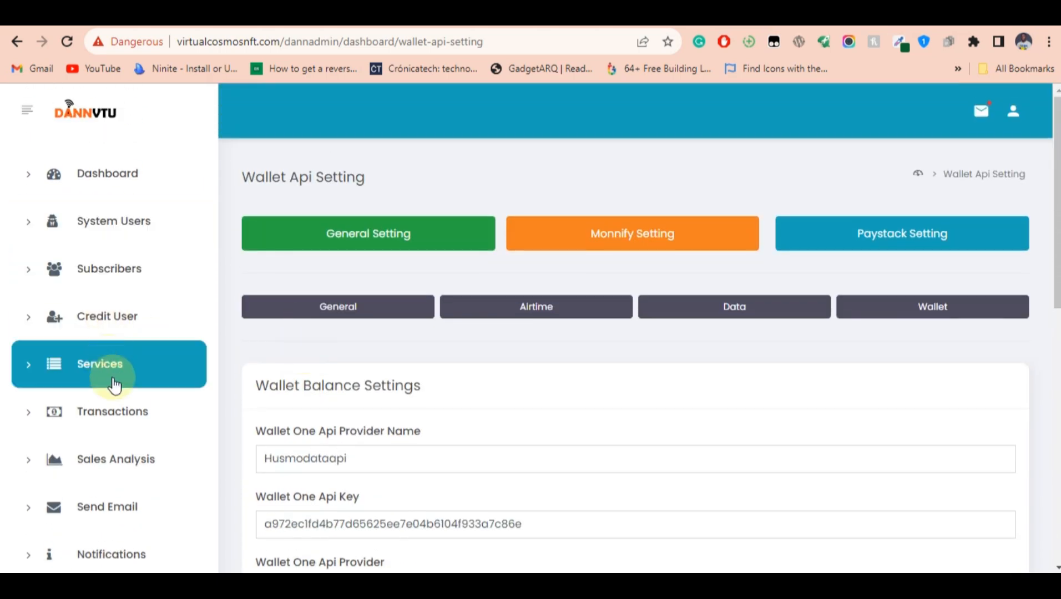
pyautogui.scroll(-7, 115, 384)
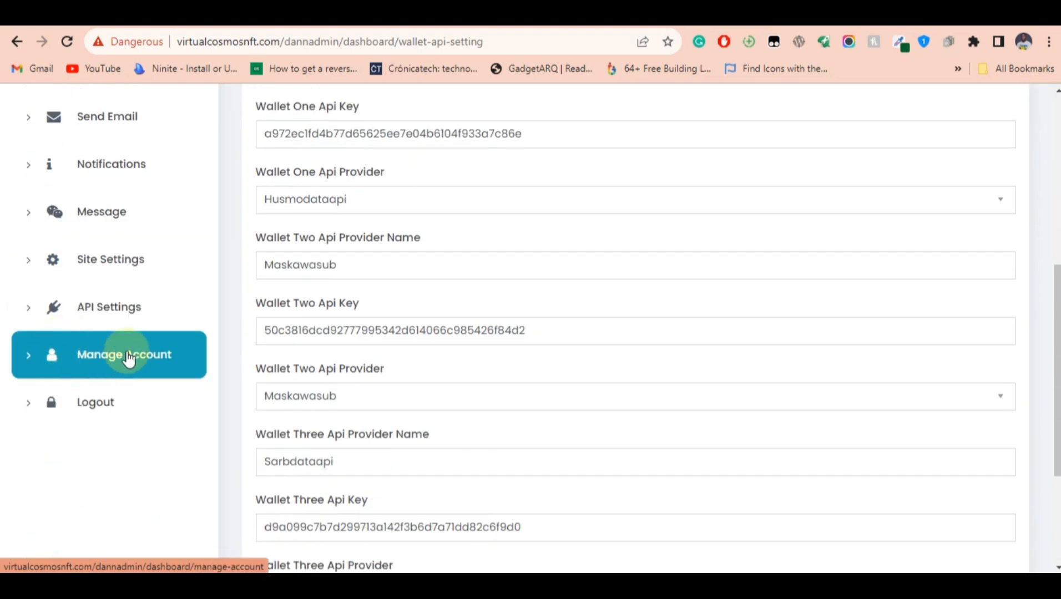
pyautogui.click(73, 265)
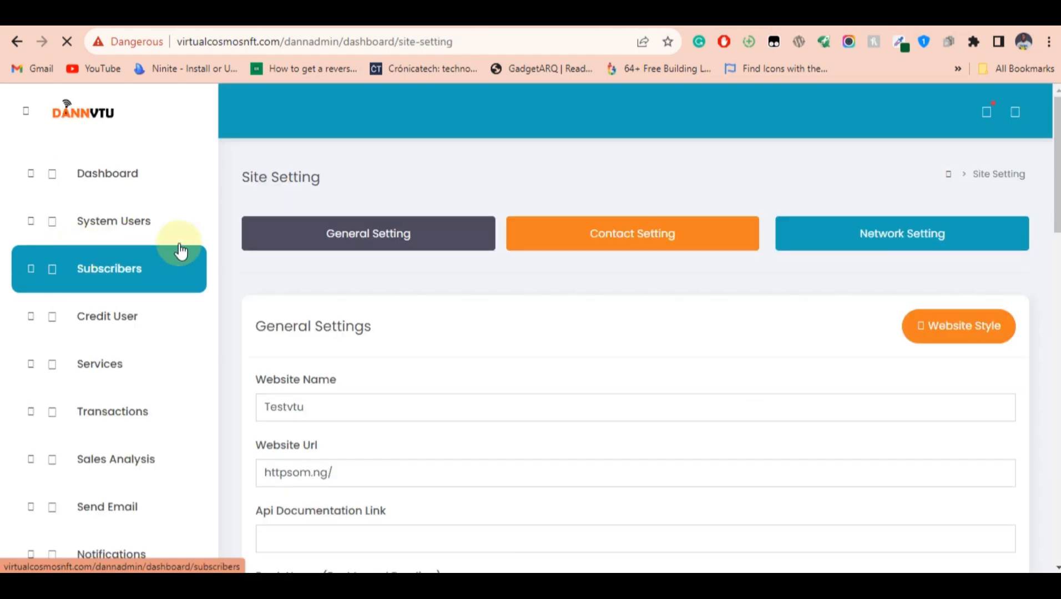
pyautogui.scroll(-3, 248, 296)
pyautogui.click(277, 251)
pyautogui.doubleClick(278, 252)
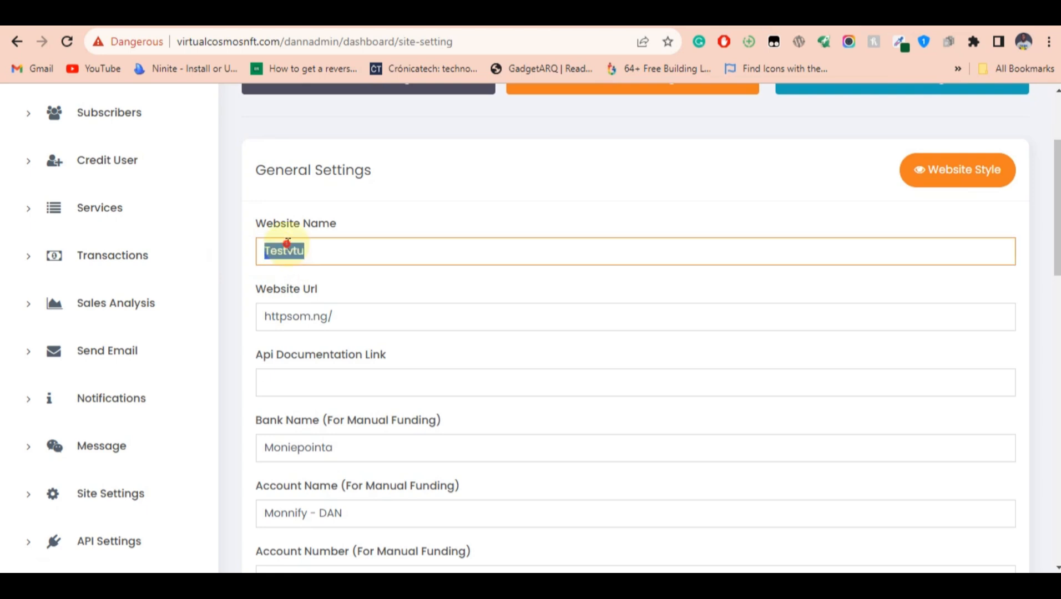
pyautogui.click(334, 238)
pyautogui.scroll(-1, 394, 238)
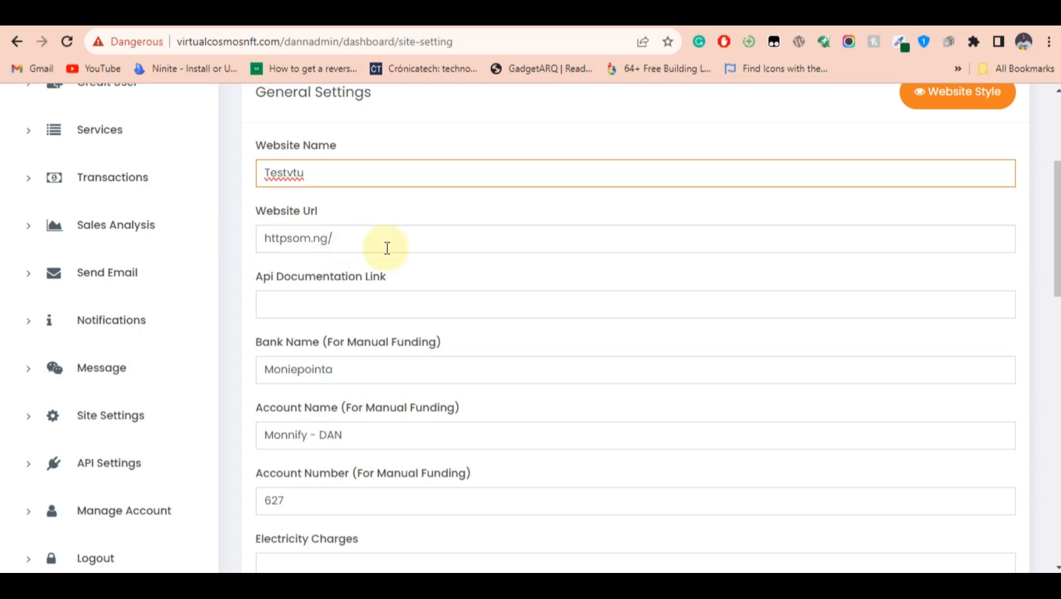
pyautogui.scroll(-2, 383, 247)
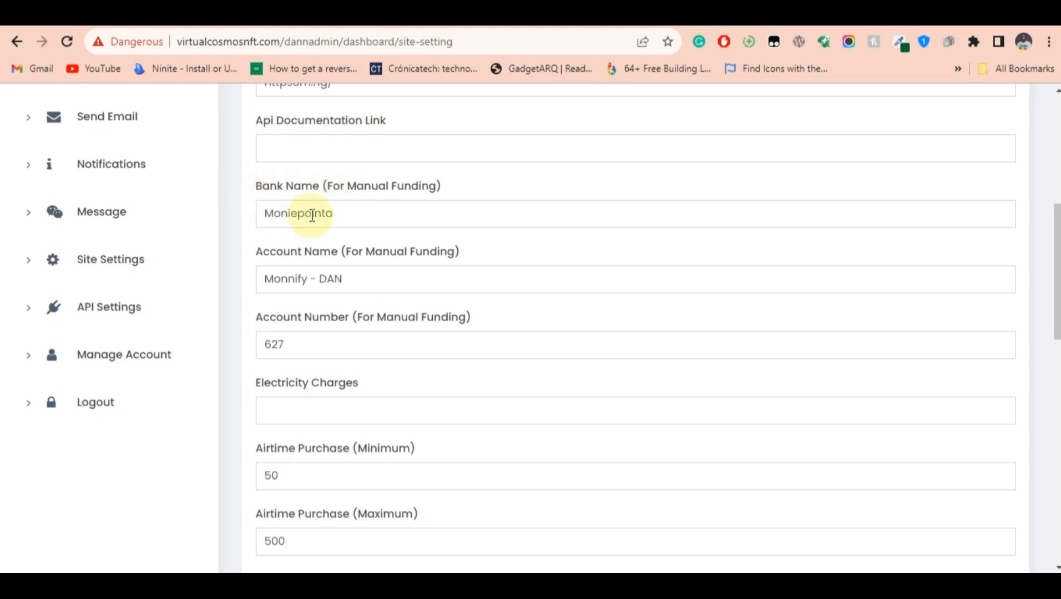
# Compare the user site's manual Fund Wallet bank details with the admin Site Settings funding fields
pyautogui.click(122, 21)
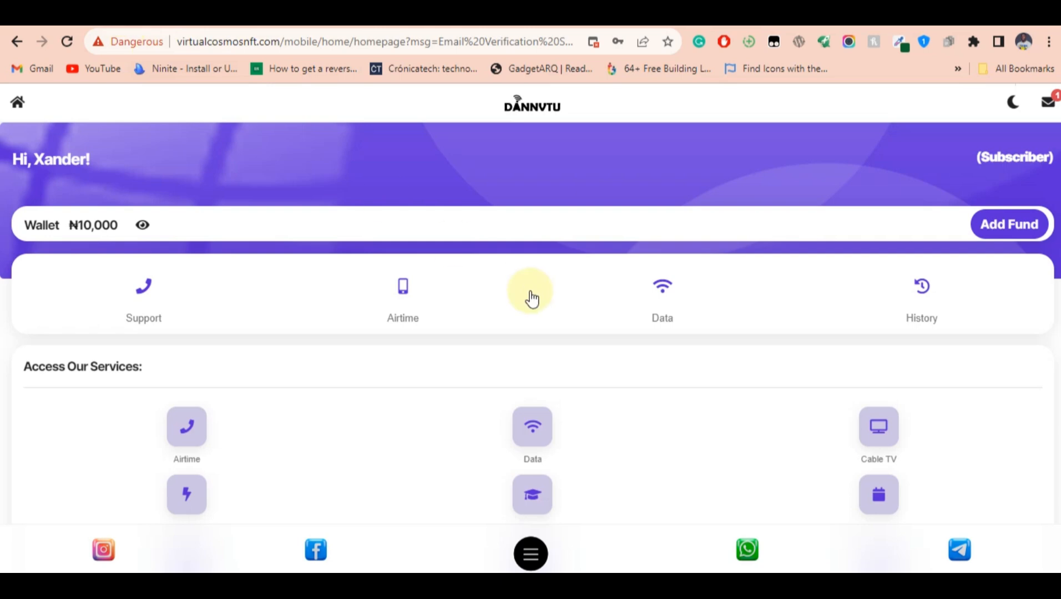
pyautogui.click(1015, 227)
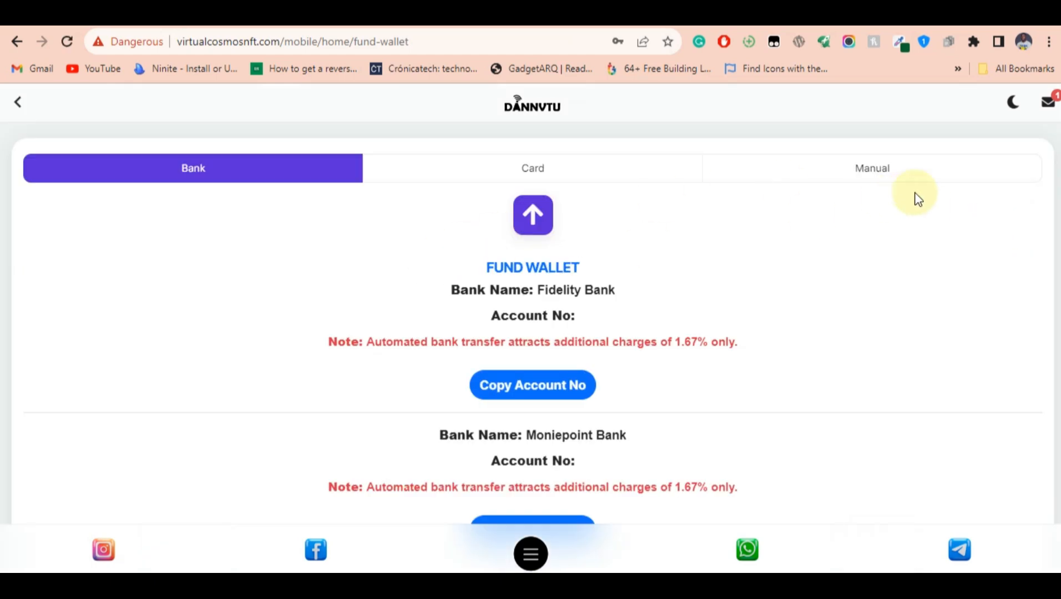
pyautogui.click(945, 173)
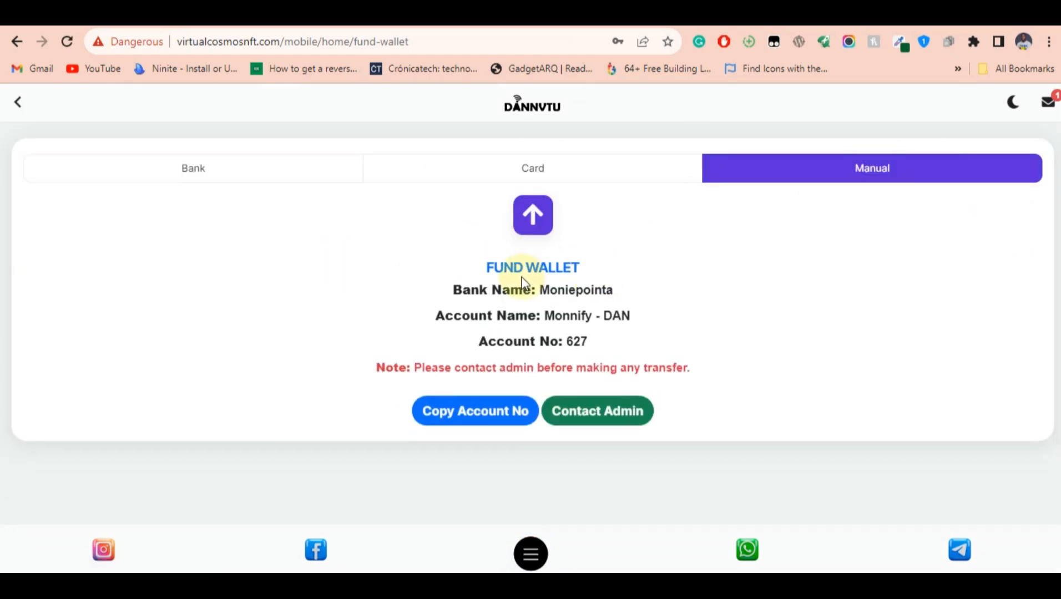
pyautogui.click(892, 12)
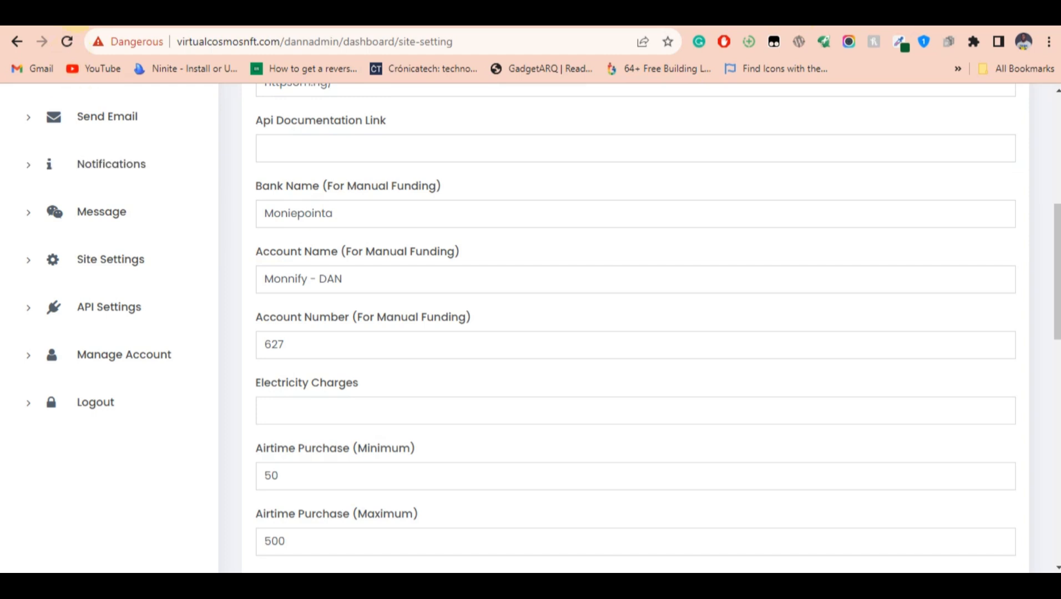
pyautogui.click(109, 14)
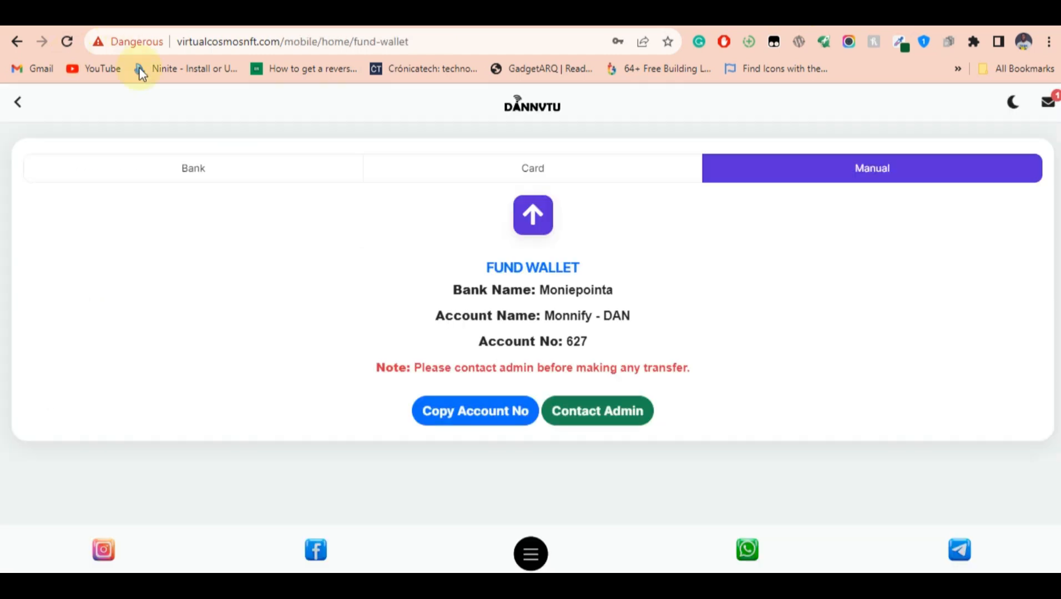
pyautogui.click(781, 12)
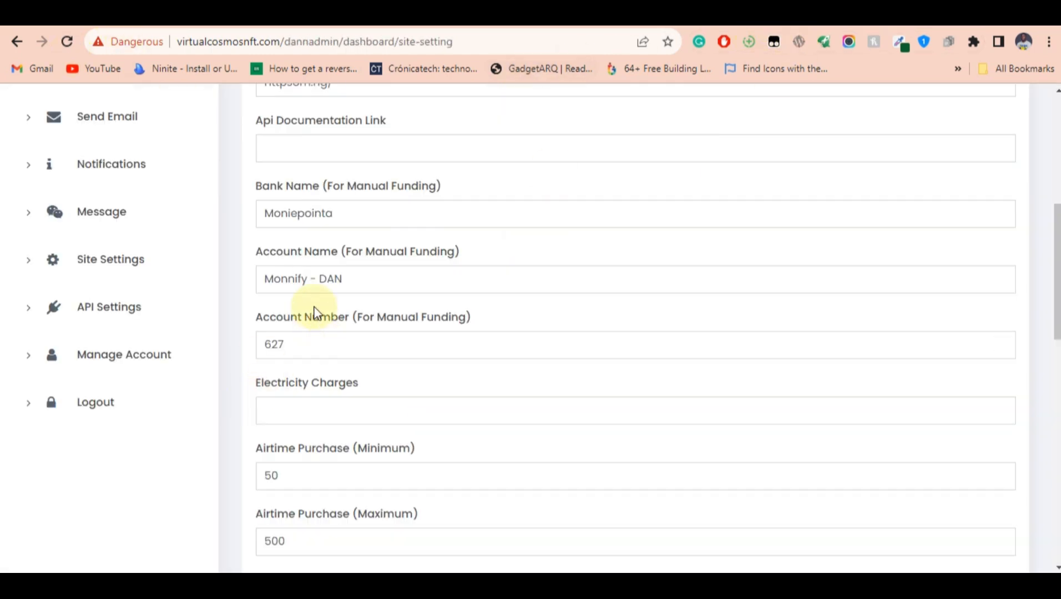
pyautogui.scroll(-4, 311, 308)
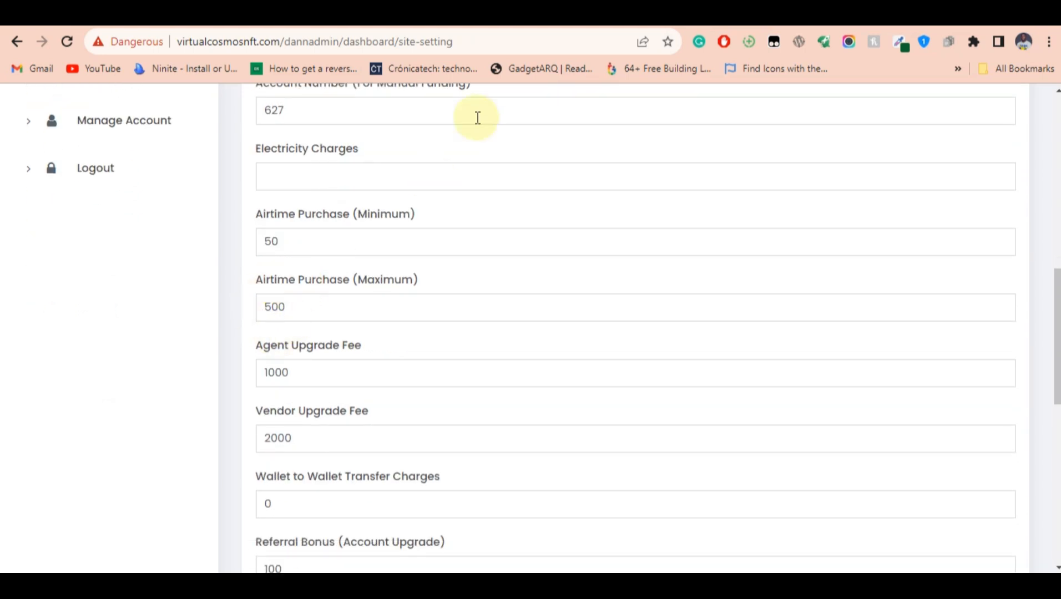
# Review the Testvtu General Settings: Agent Upgrade Fee 1000, Vendor Upgrade Fee 2000, referral bonus 100
pyautogui.click(301, 169)
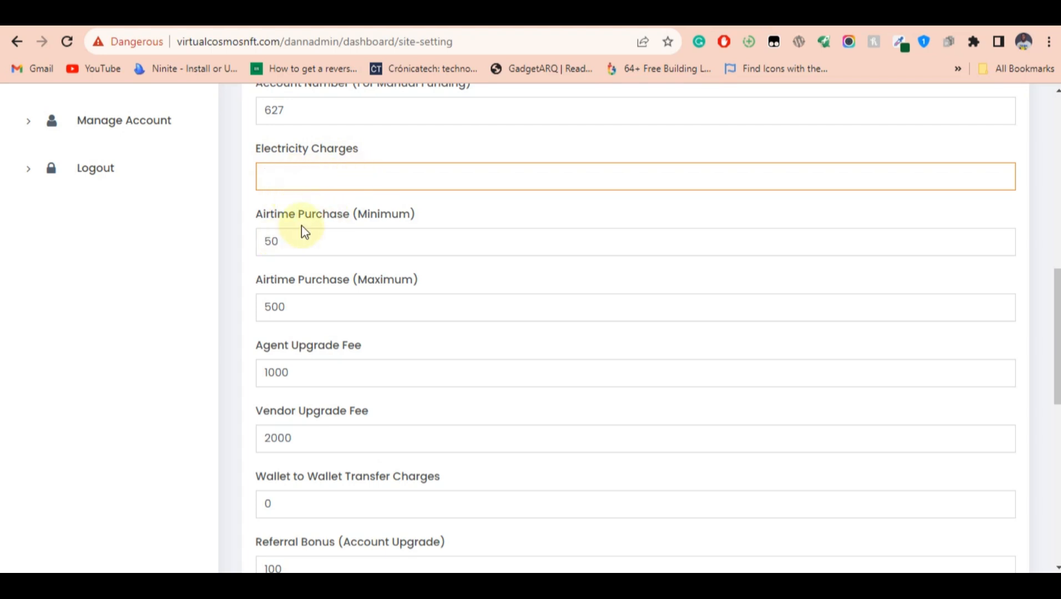
pyautogui.scroll(-2, 294, 222)
pyautogui.scroll(3, 389, 245)
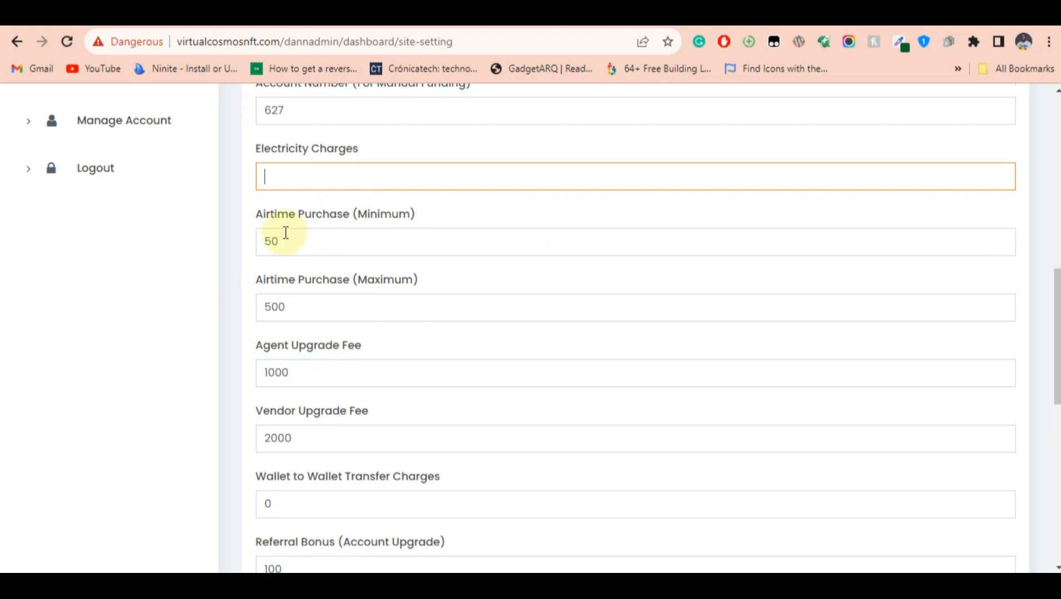
pyautogui.click(288, 307)
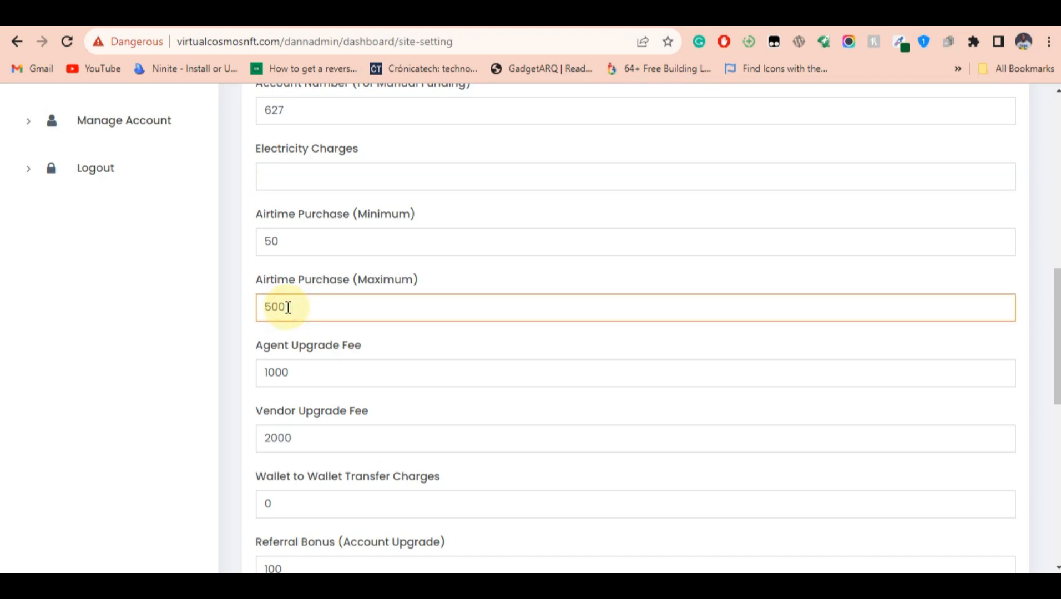
pyautogui.scroll(-1, 322, 303)
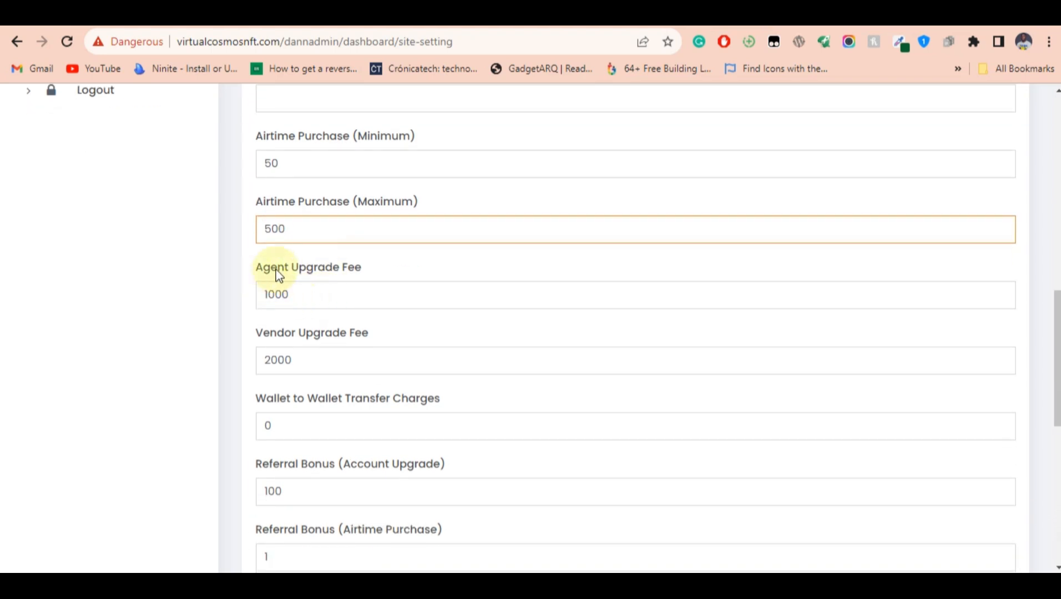
pyautogui.click(270, 294)
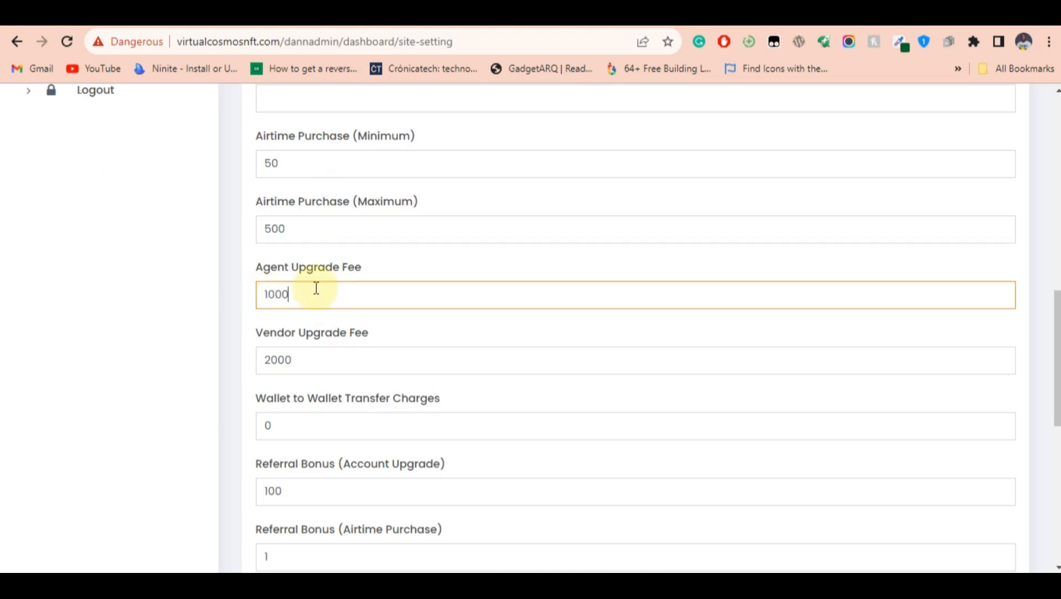
pyautogui.scroll(-1, 310, 282)
pyautogui.scroll(-1, 300, 270)
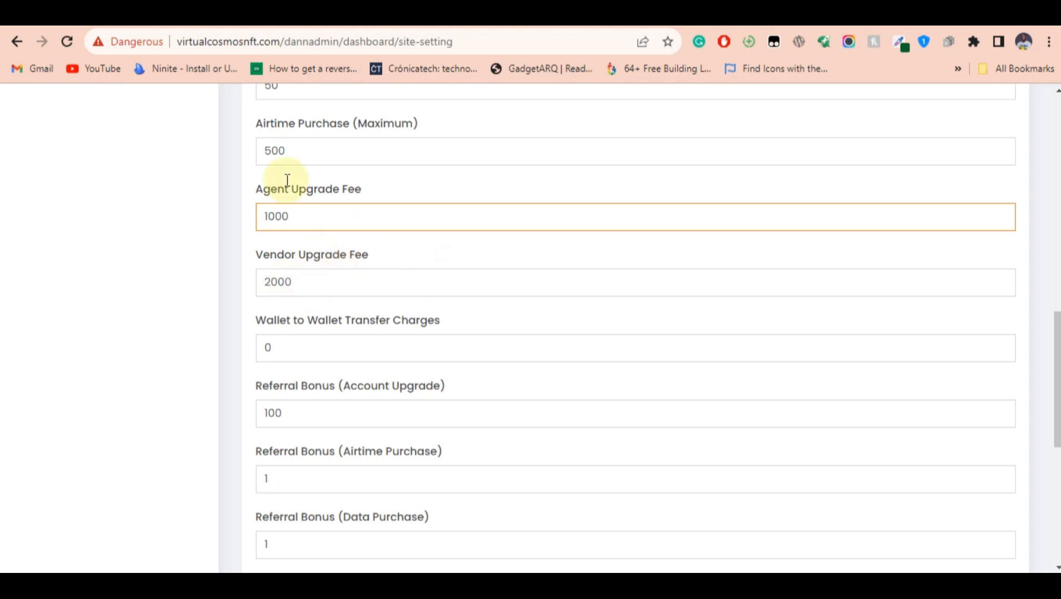
pyautogui.scroll(-2, 287, 179)
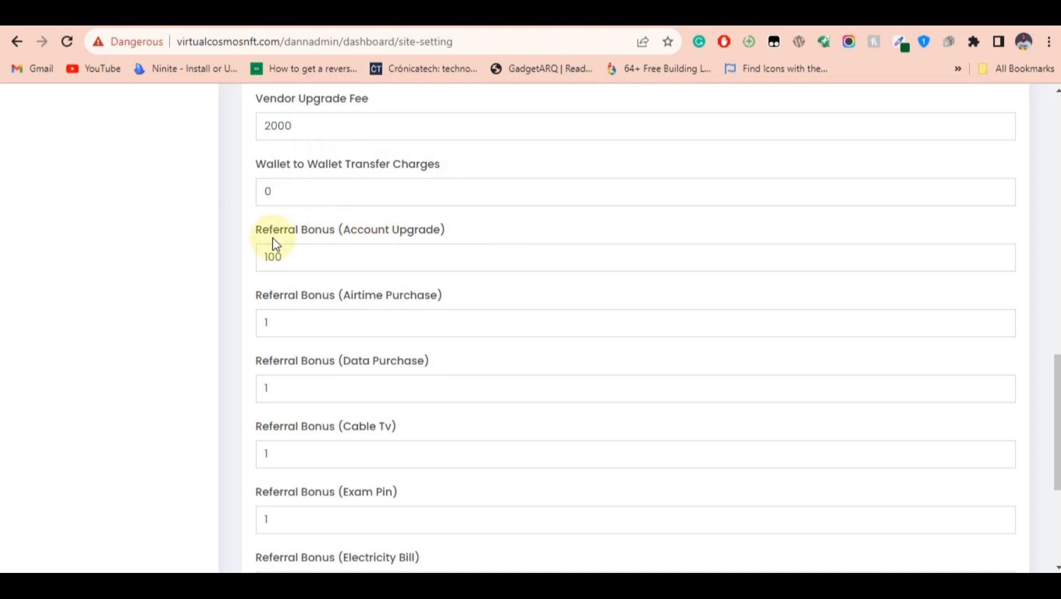
pyautogui.scroll(-2, 315, 258)
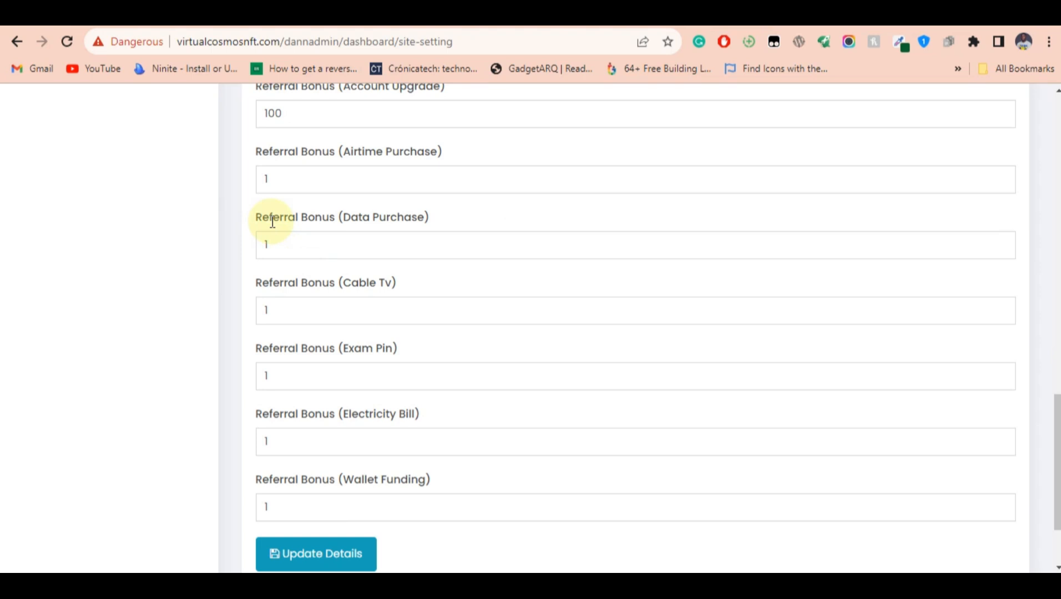
pyautogui.scroll(15, 273, 222)
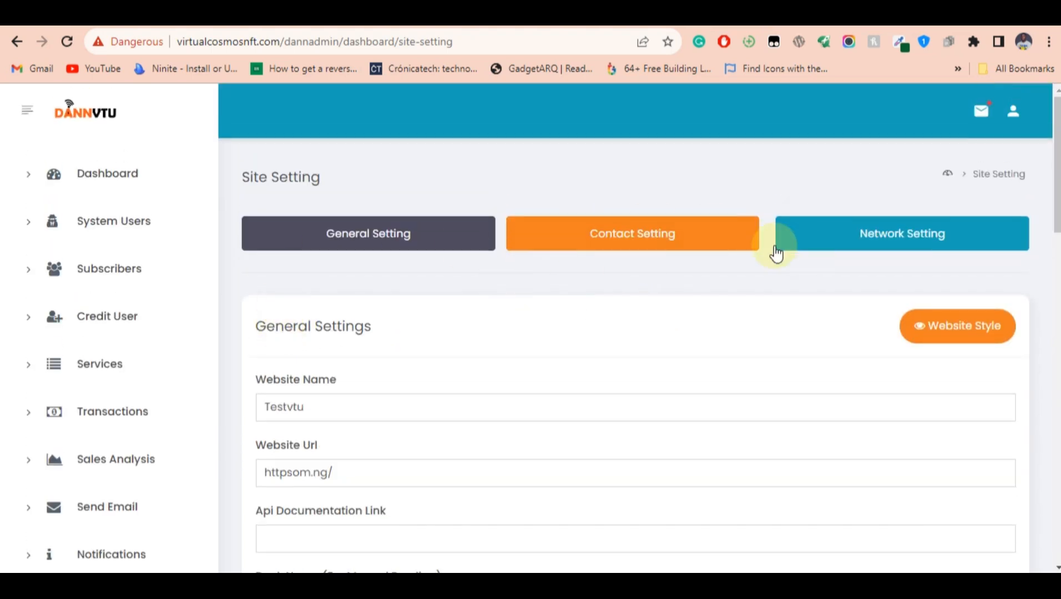
# Scroll through the Contact Details phone, WhatsApp and social link fields down to Update Details
pyautogui.click(646, 242)
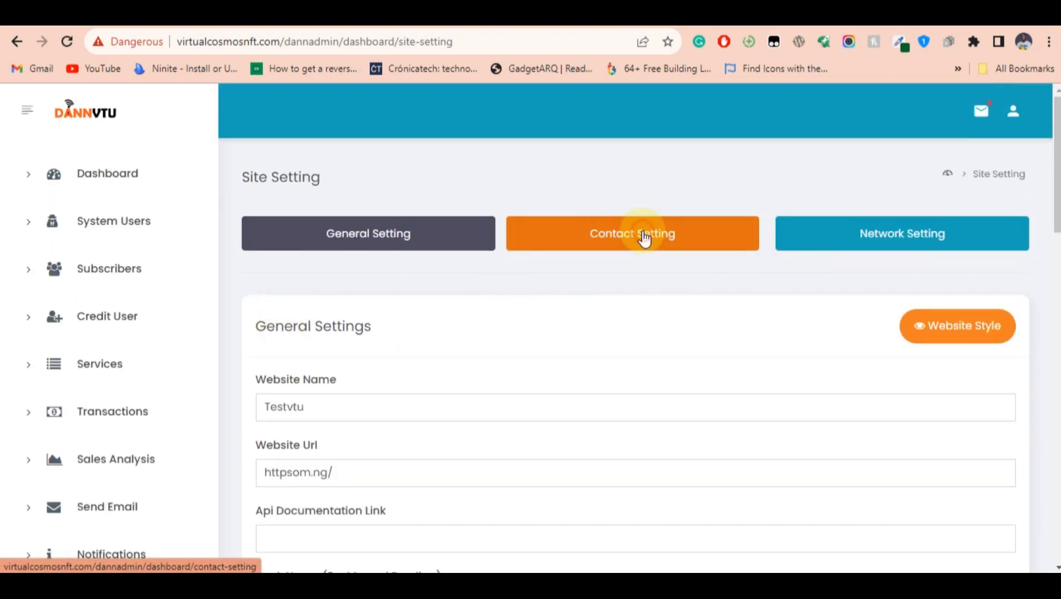
pyautogui.scroll(-5, 594, 265)
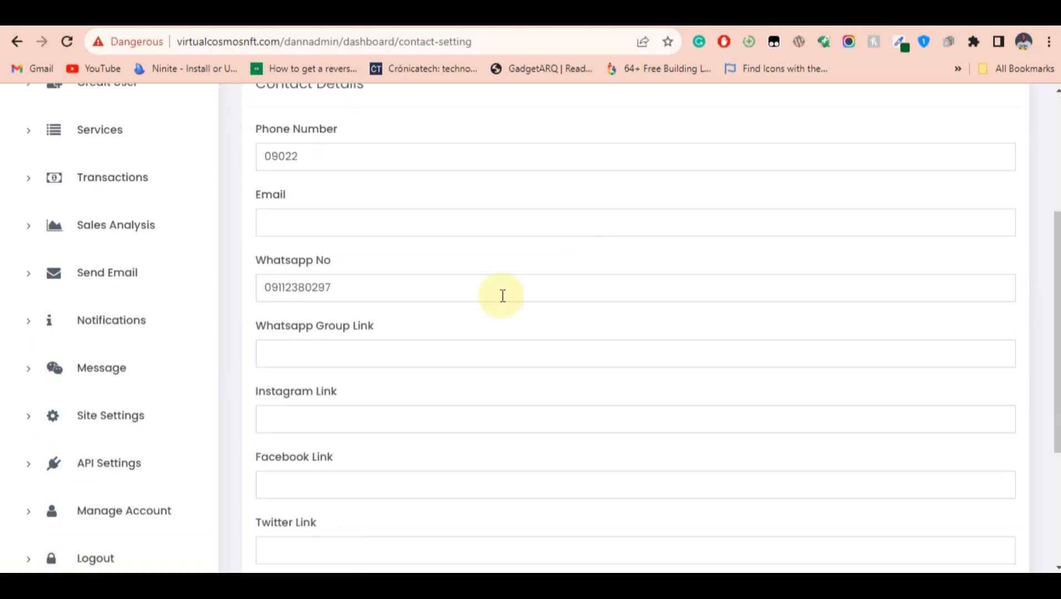
pyautogui.scroll(5, 488, 299)
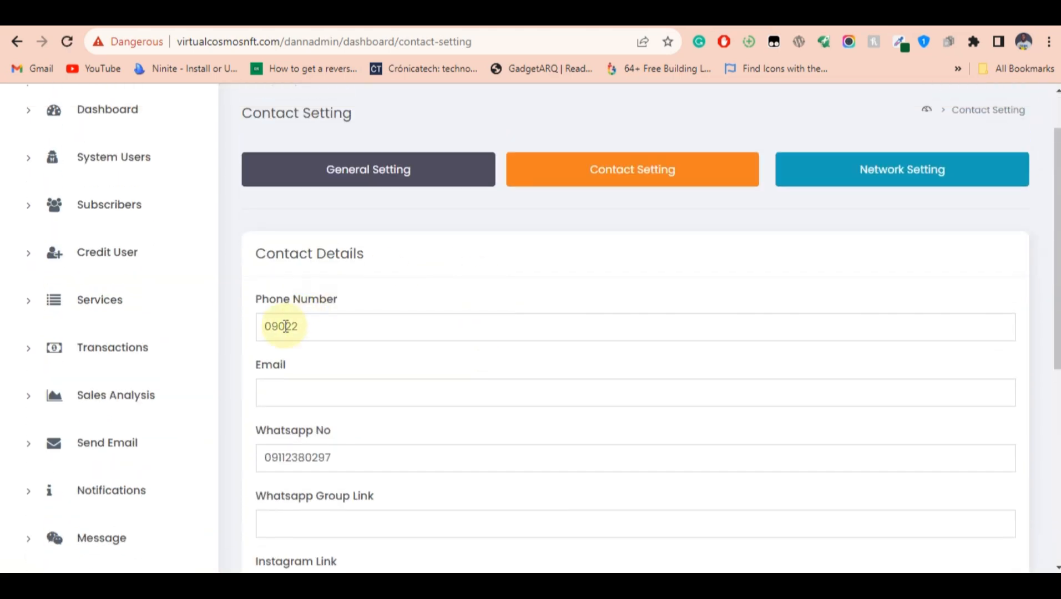
pyautogui.scroll(-2, 403, 400)
pyautogui.scroll(-2, 355, 332)
pyautogui.scroll(-3, 407, 317)
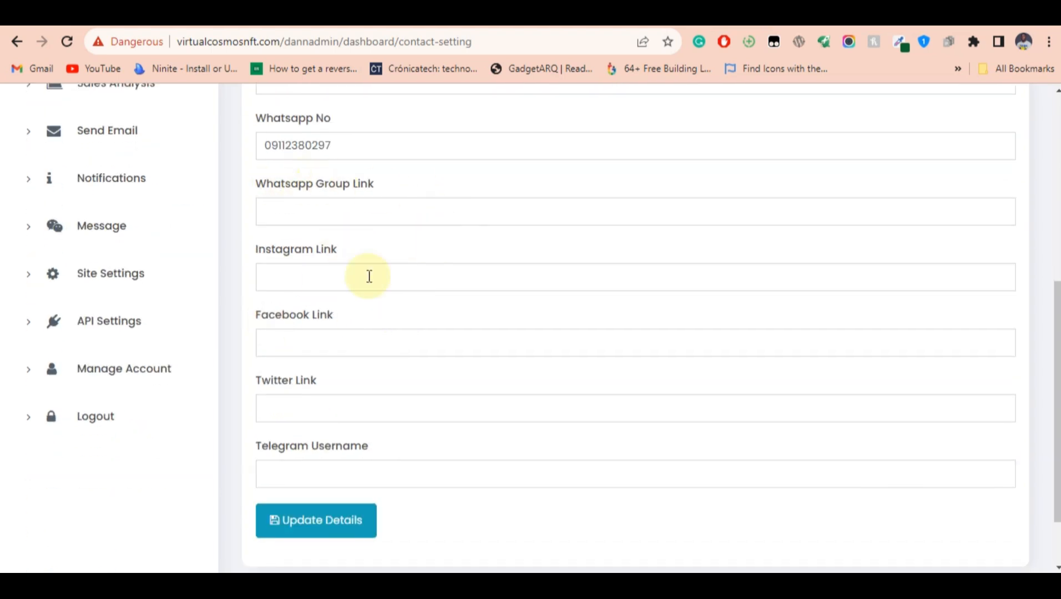
pyautogui.scroll(-2, 428, 385)
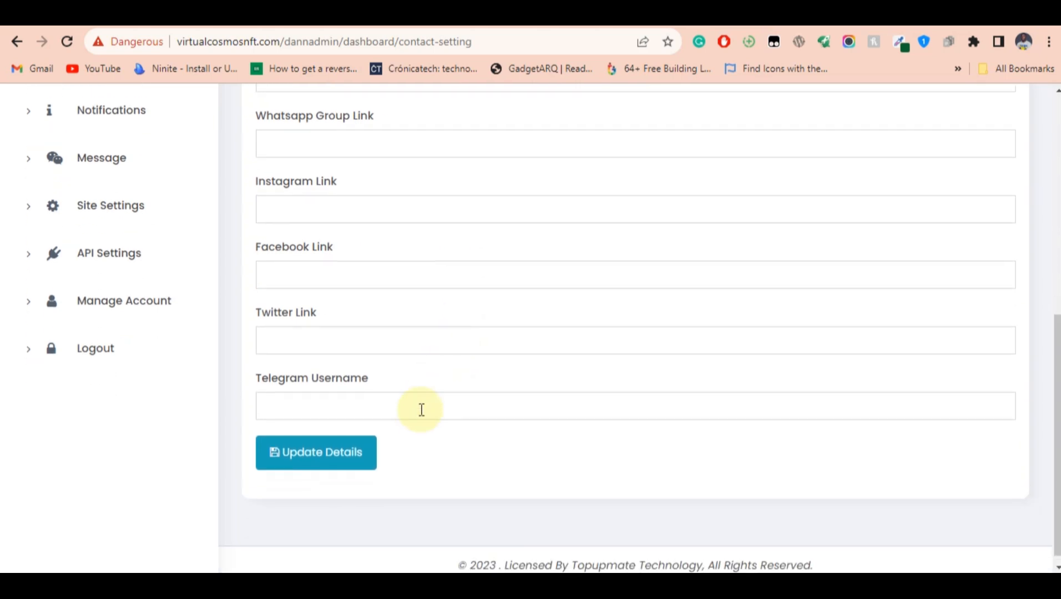
pyautogui.scroll(7, 428, 385)
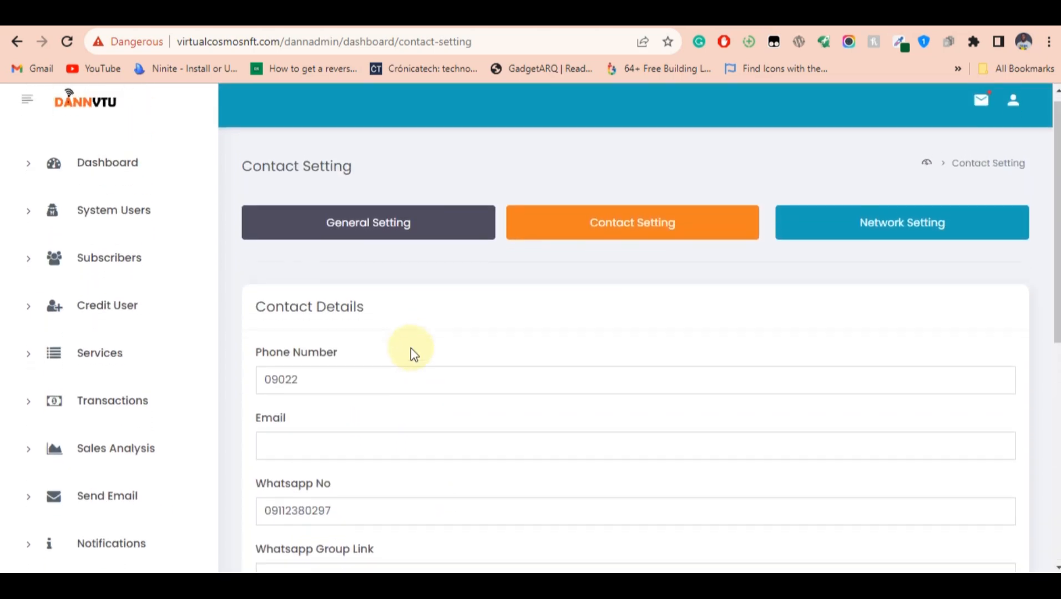
pyautogui.scroll(-4, 410, 353)
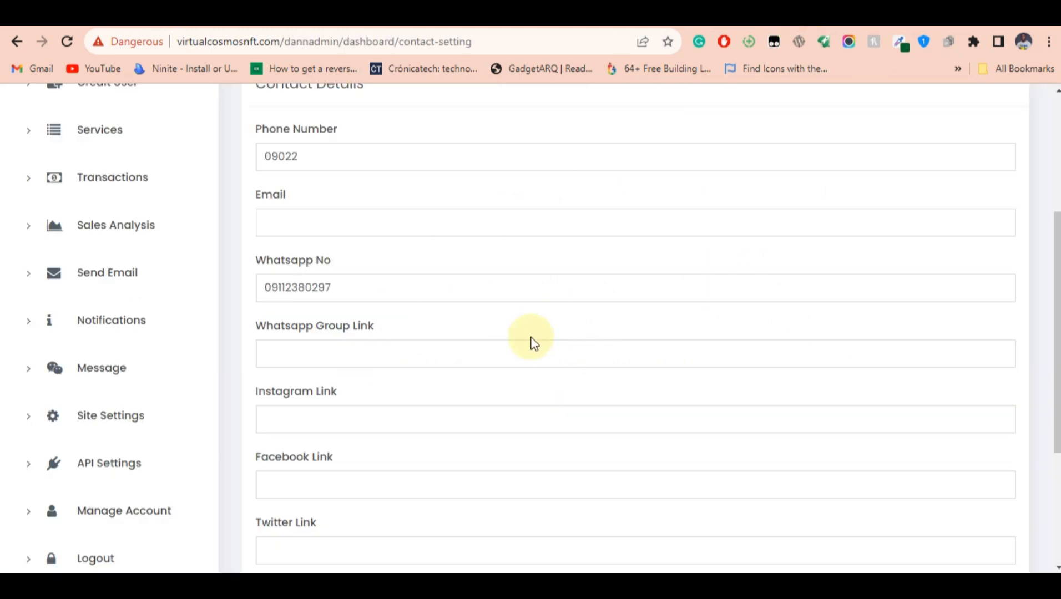
pyautogui.scroll(5, 532, 343)
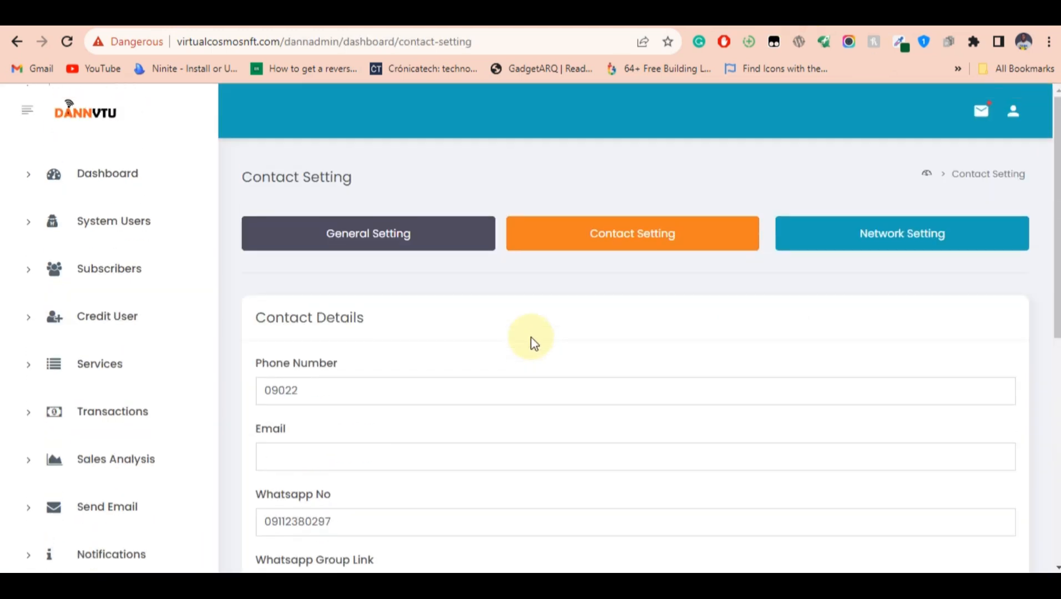
pyautogui.click(937, 239)
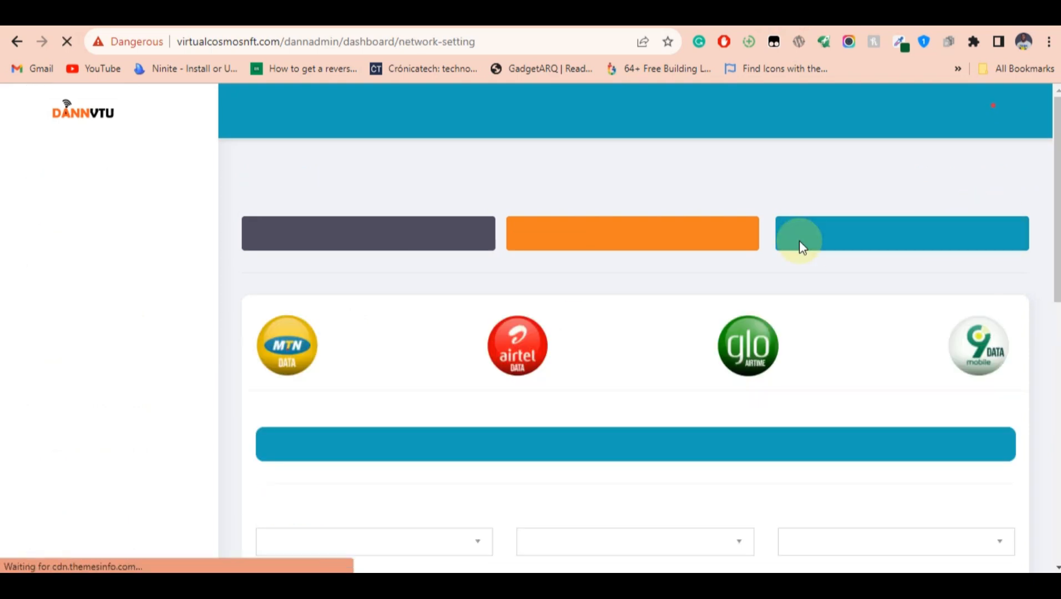
# Check that every MTN service status is Enable and all MTN network IDs are 1
pyautogui.scroll(-10, 799, 247)
pyautogui.scroll(3, 559, 300)
pyautogui.scroll(-3, 587, 296)
pyautogui.scroll(6, 606, 292)
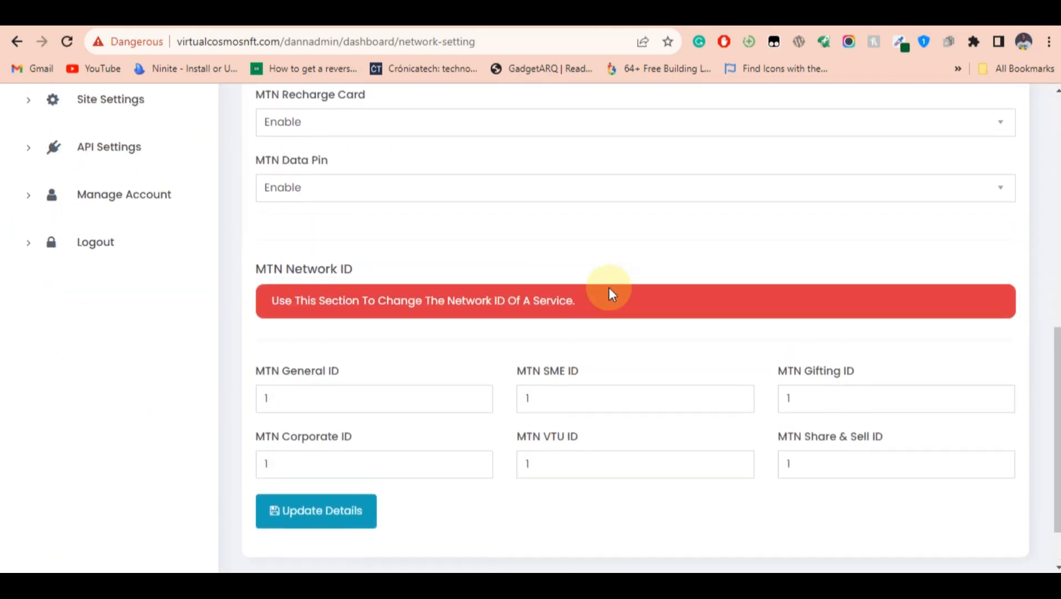
pyautogui.click(596, 298)
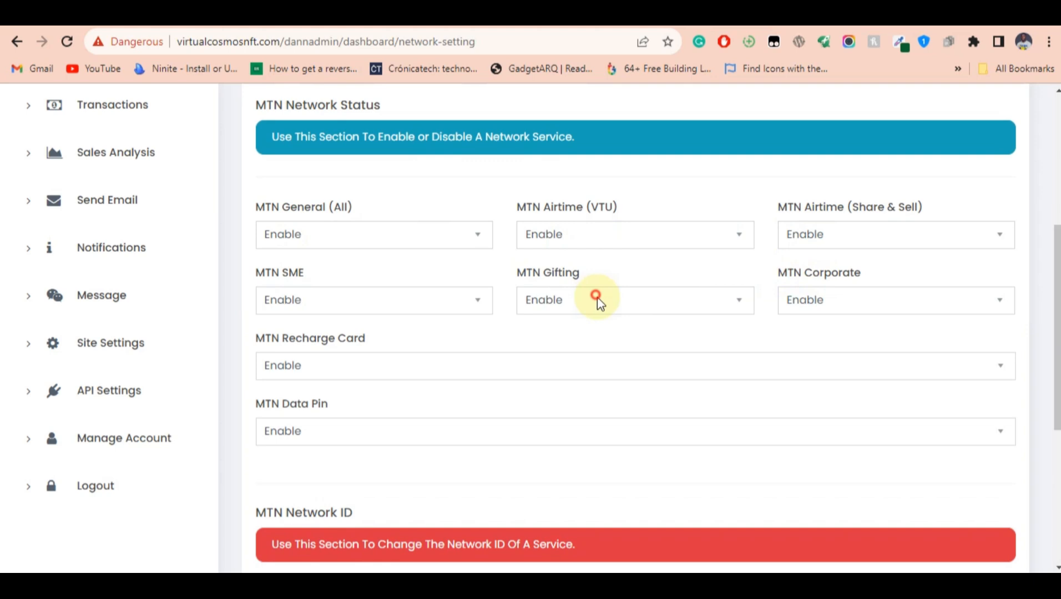
pyautogui.scroll(3, 390, 358)
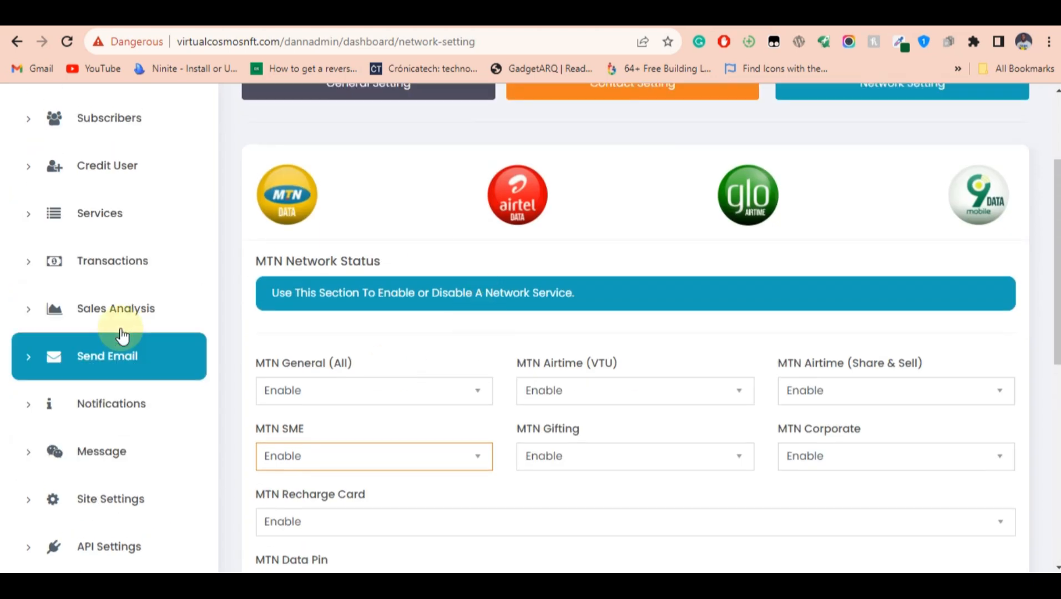
pyautogui.scroll(3, 121, 347)
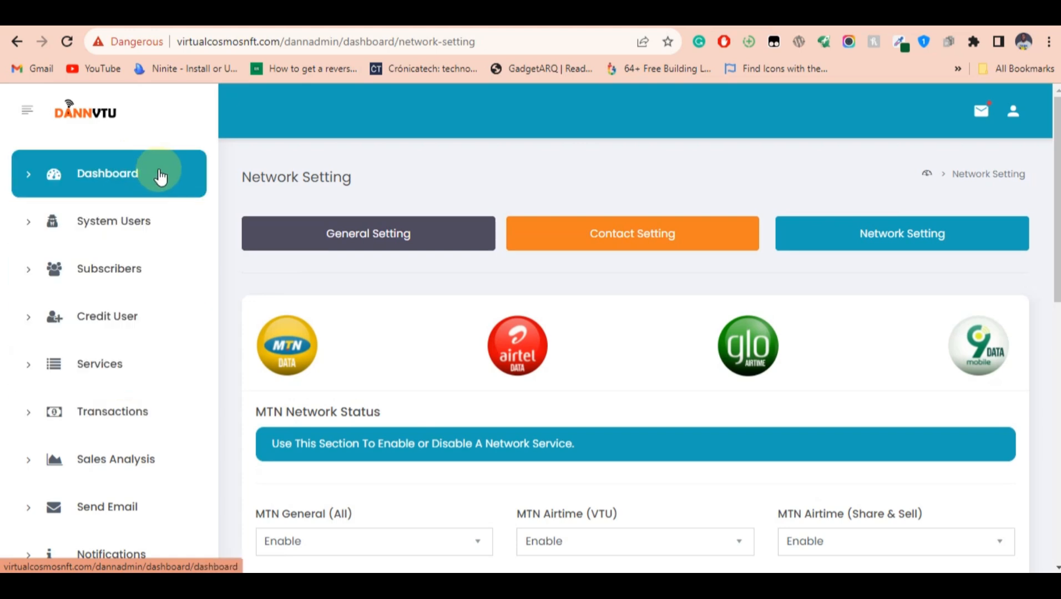
# Open Data Plans from Services and browse the 40 plans, e.g. 500MB (MTN SME) at N 110
pyautogui.click(83, 377)
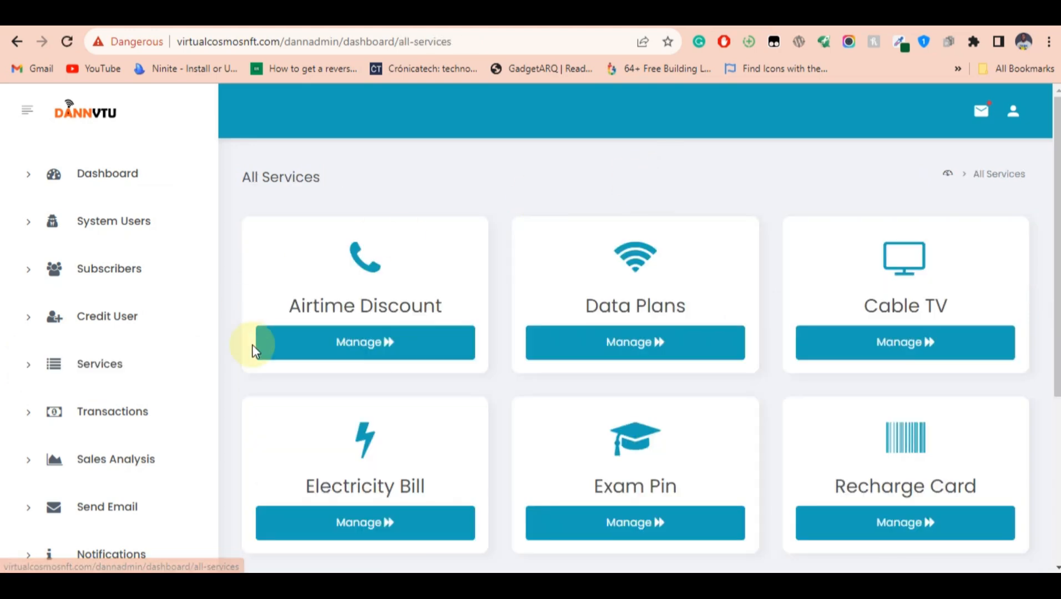
pyautogui.click(678, 339)
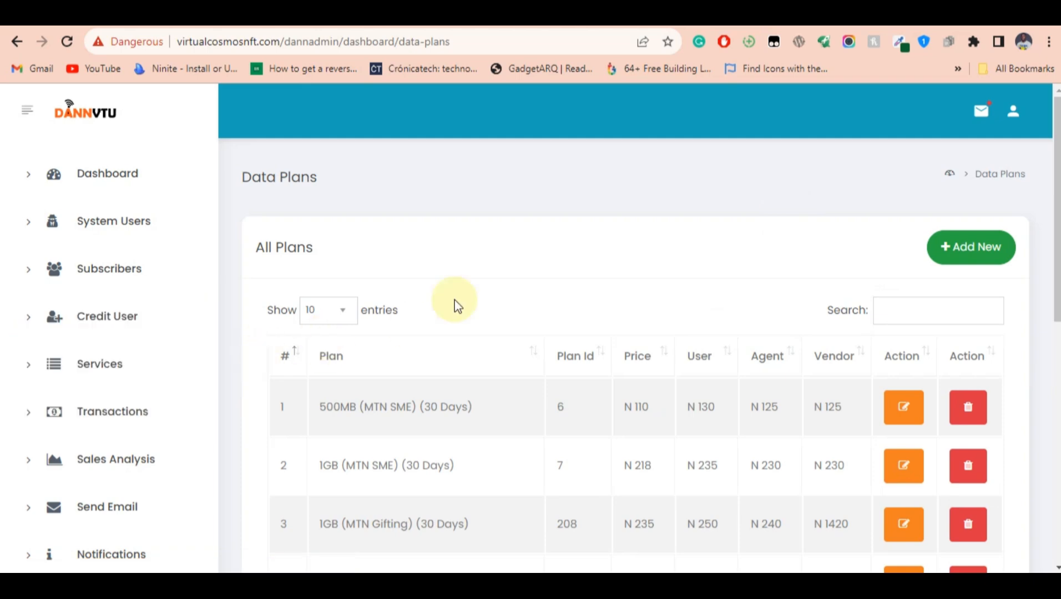
pyautogui.scroll(-1, 499, 294)
pyautogui.scroll(-8, 508, 296)
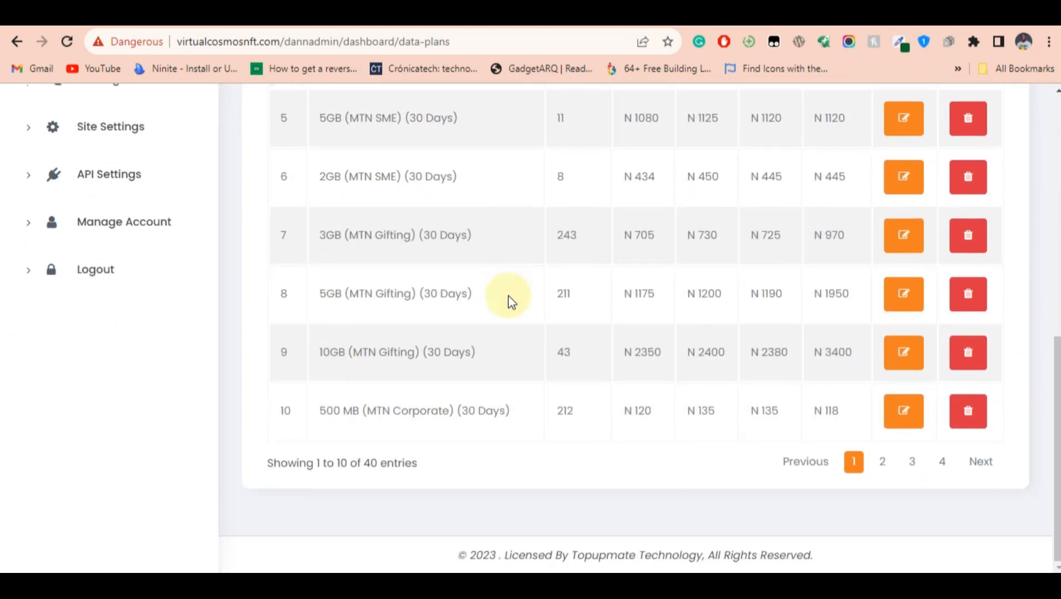
pyautogui.scroll(5, 645, 333)
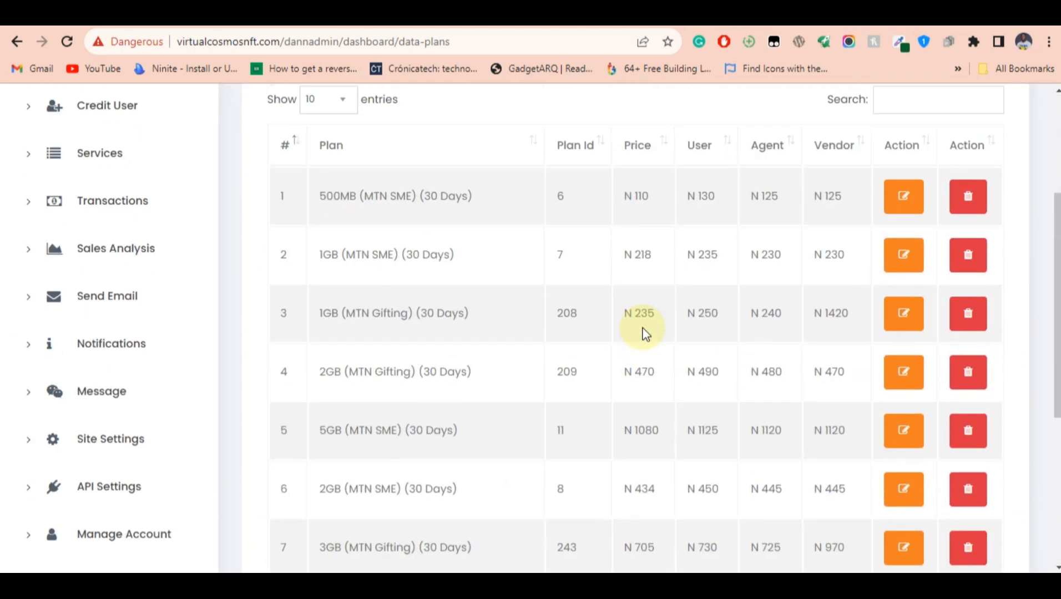
pyautogui.scroll(3, 645, 332)
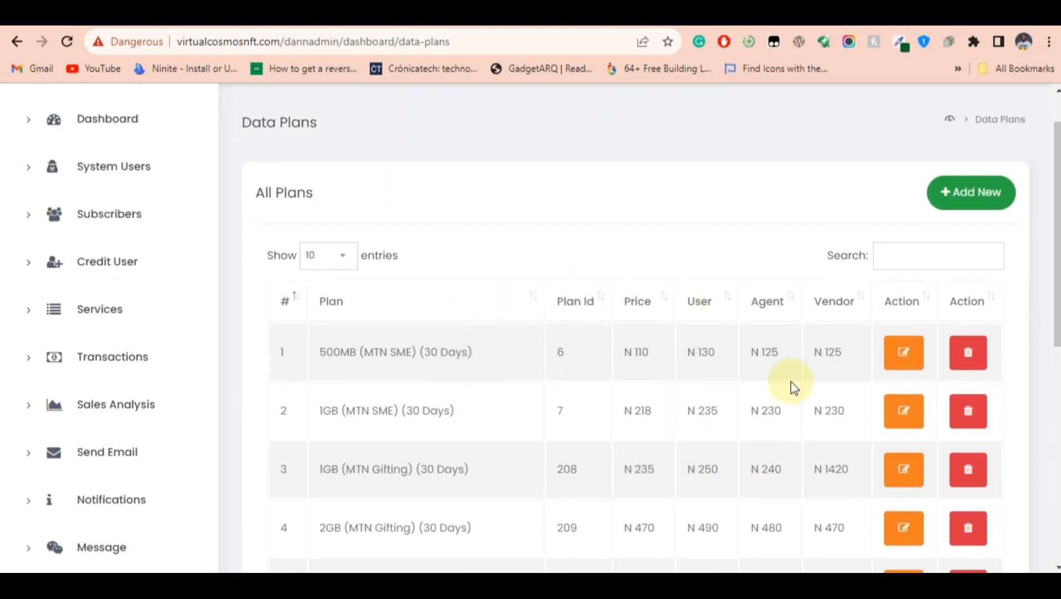
pyautogui.click(903, 355)
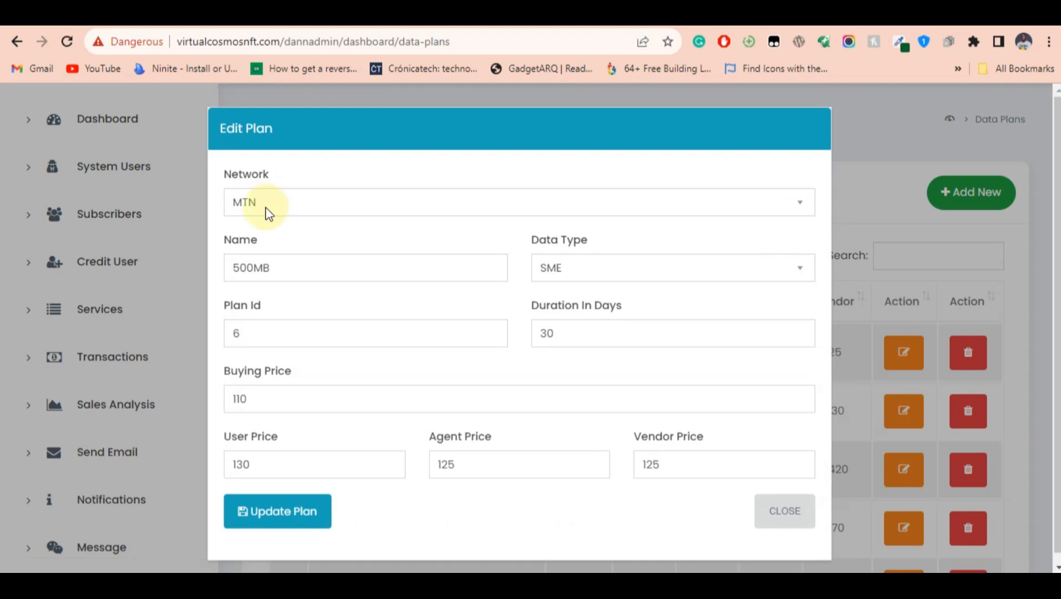
pyautogui.click(266, 208)
pyautogui.click(266, 211)
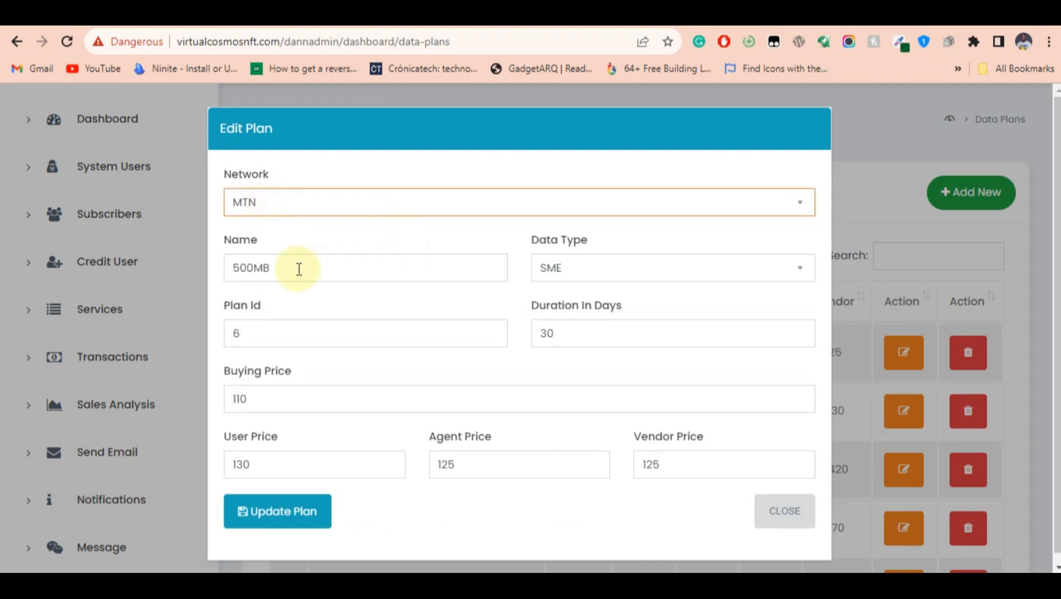
pyautogui.click(637, 267)
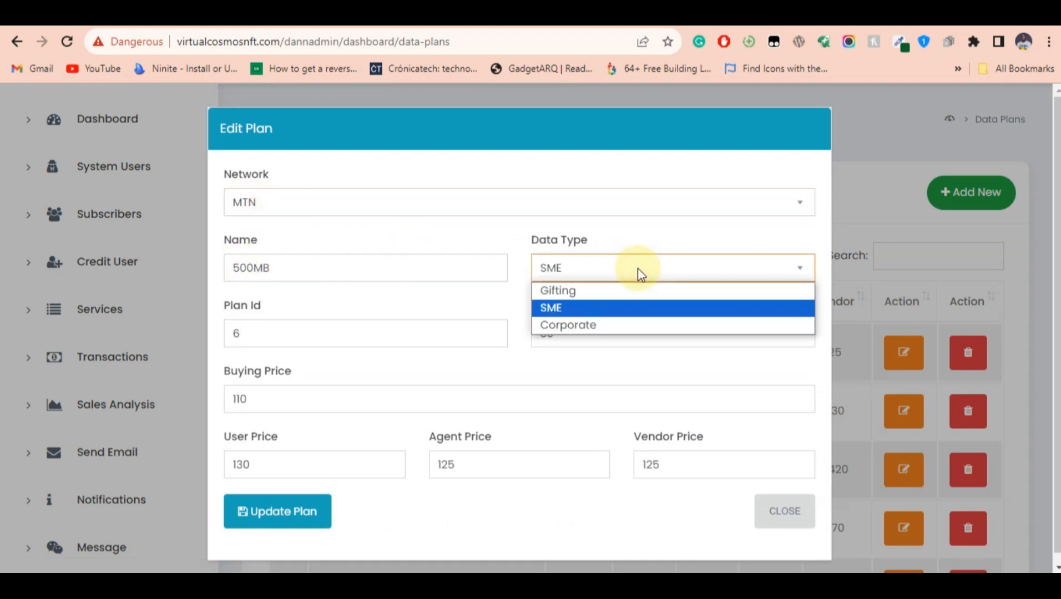
pyautogui.click(621, 308)
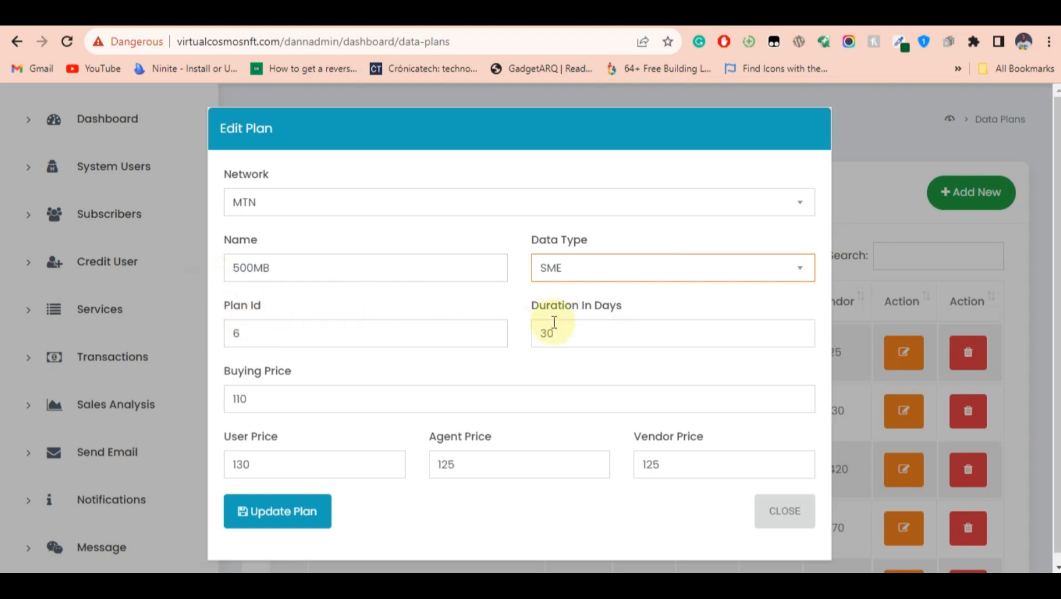
pyautogui.scroll(-1, 286, 324)
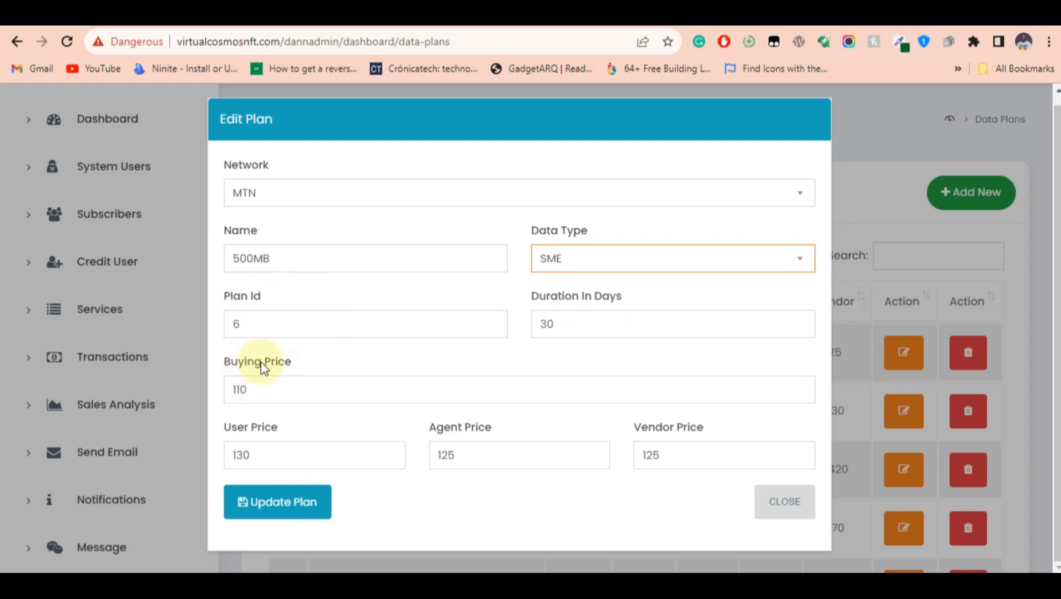
pyautogui.click(258, 390)
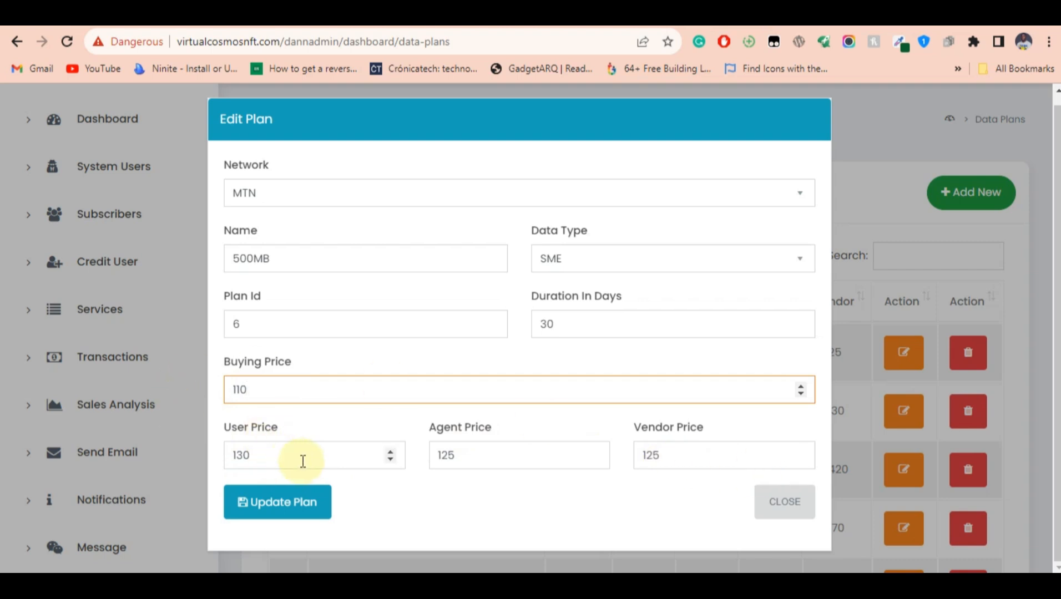
pyautogui.click(304, 502)
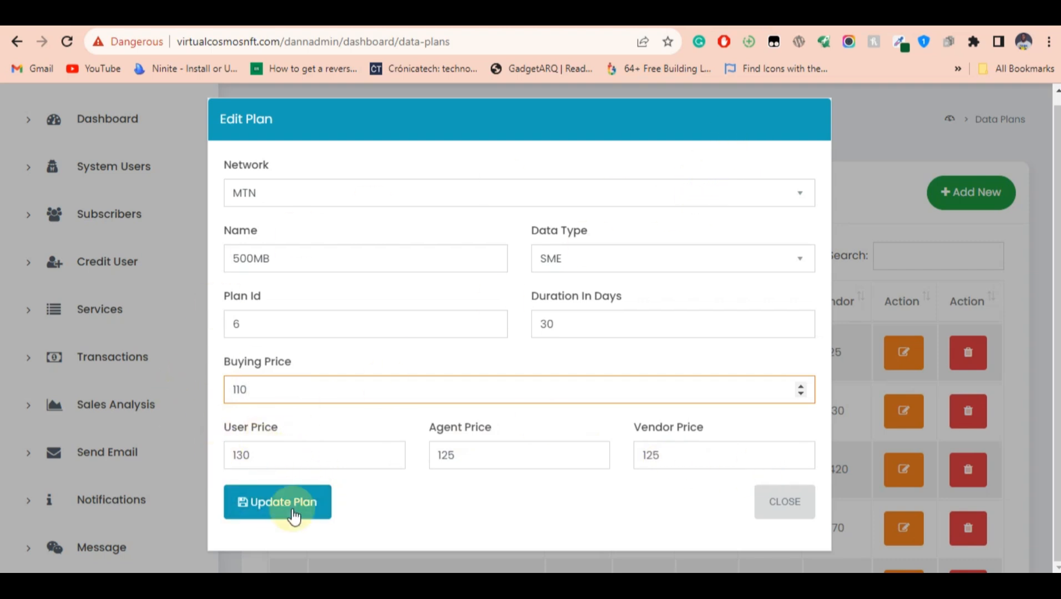
pyautogui.click(396, 389)
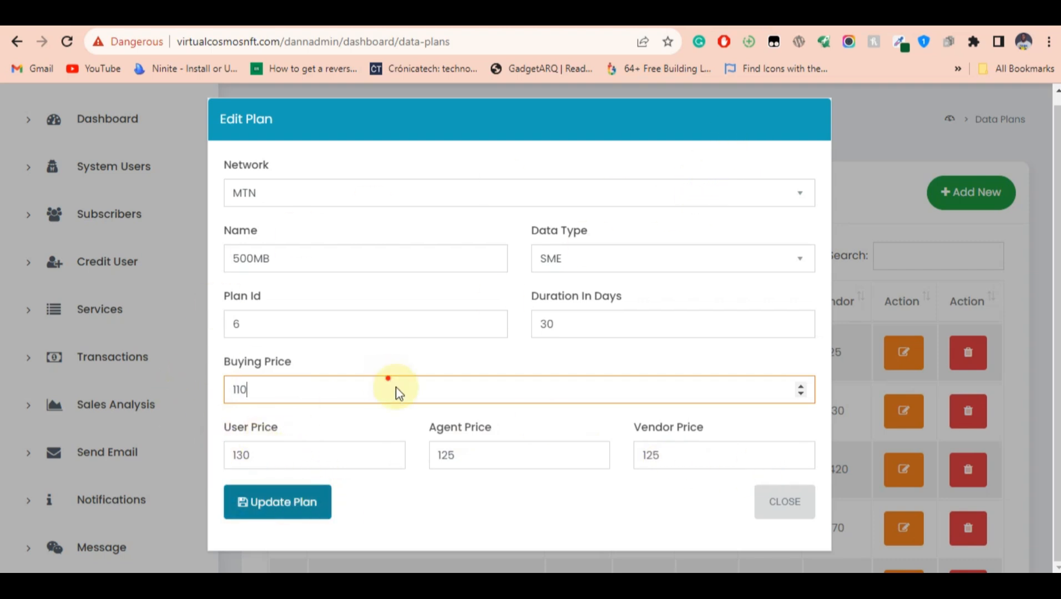
pyautogui.press('Return')
pyautogui.scroll(1, 83, 333)
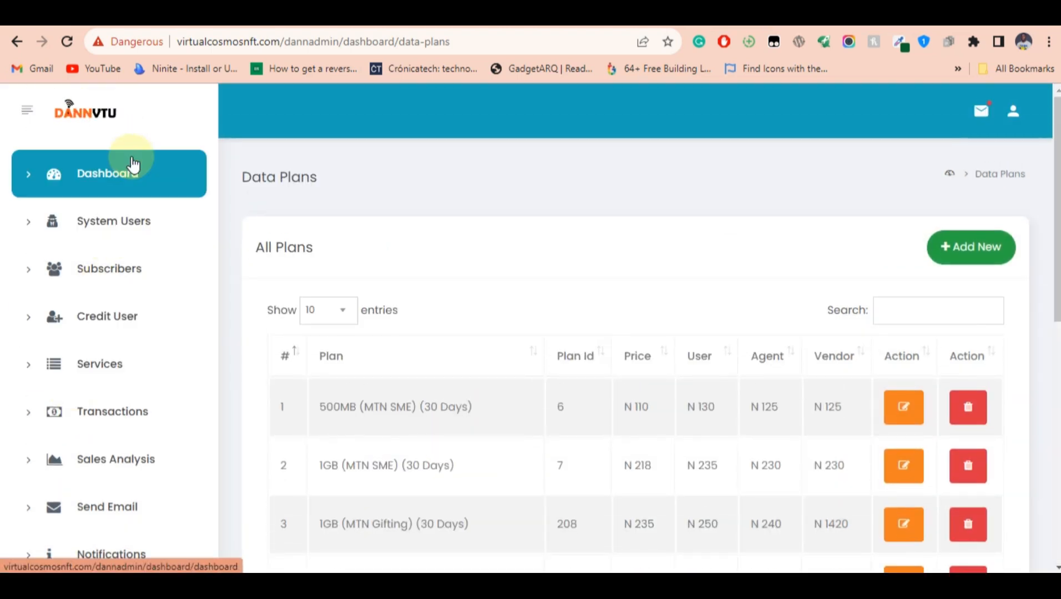